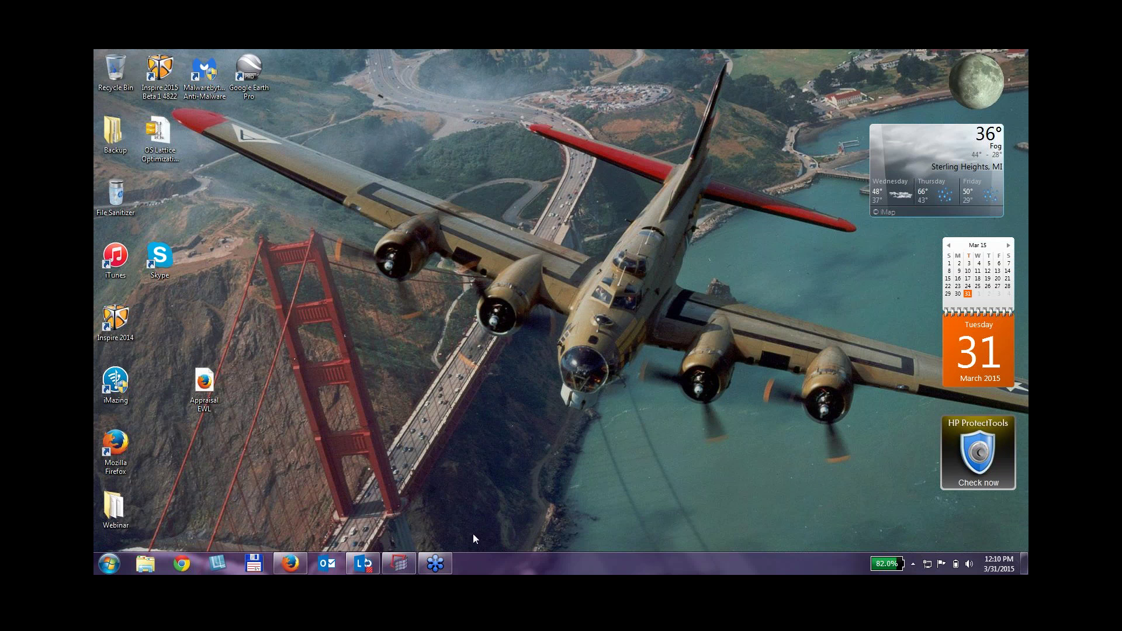
Switch to HyperMesh and load the OptiStruct user profile.
click(402, 565)
drag(738, 61, 510, 80)
click(765, 81)
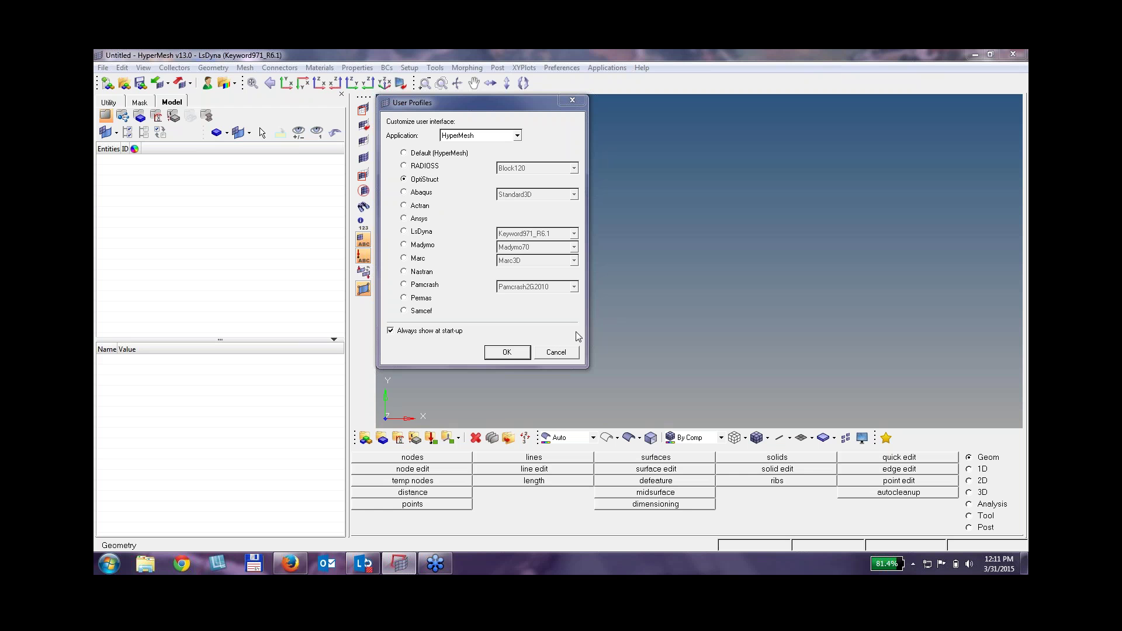
click(507, 353)
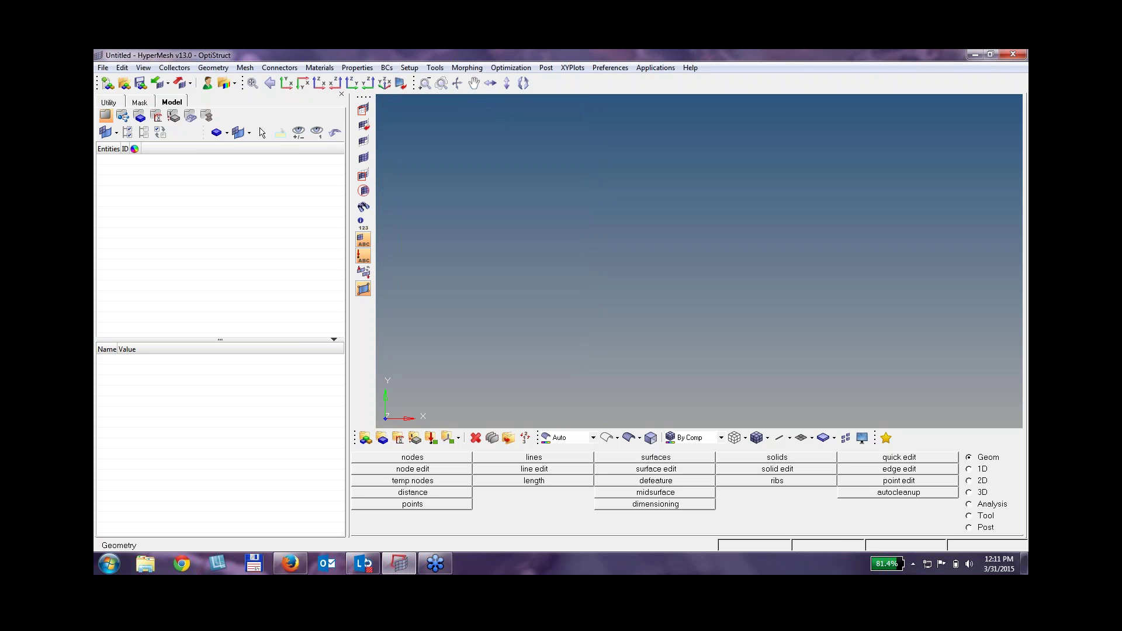
Open the model conrod_v1.hm from the Webinar folder on the Desktop.
click(102, 69)
click(119, 97)
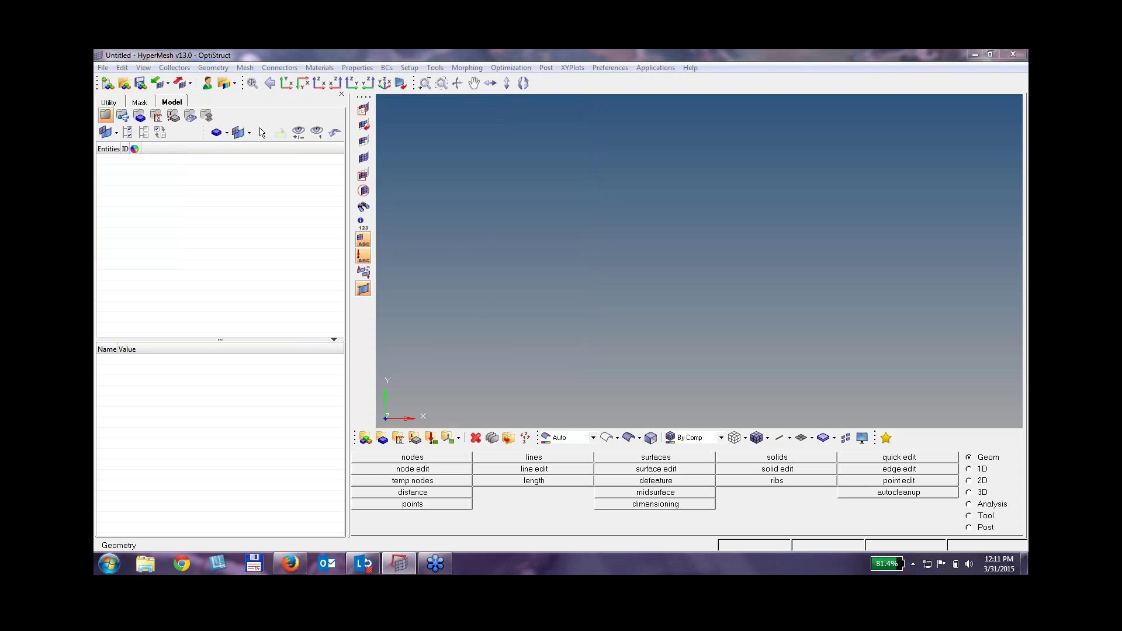
click(127, 177)
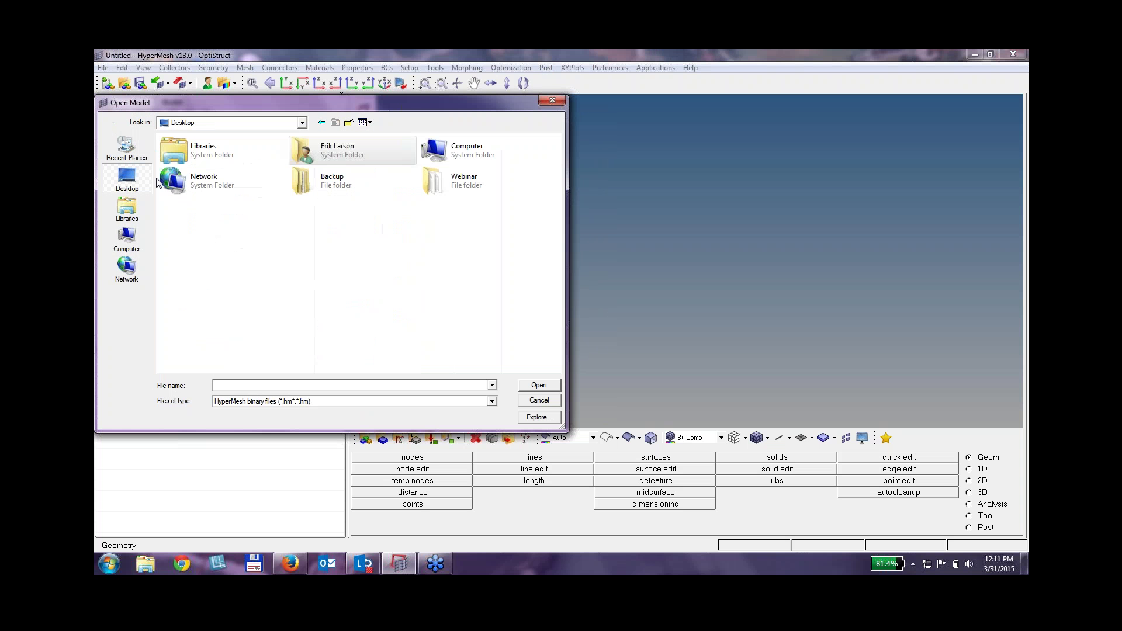
double_click(468, 185)
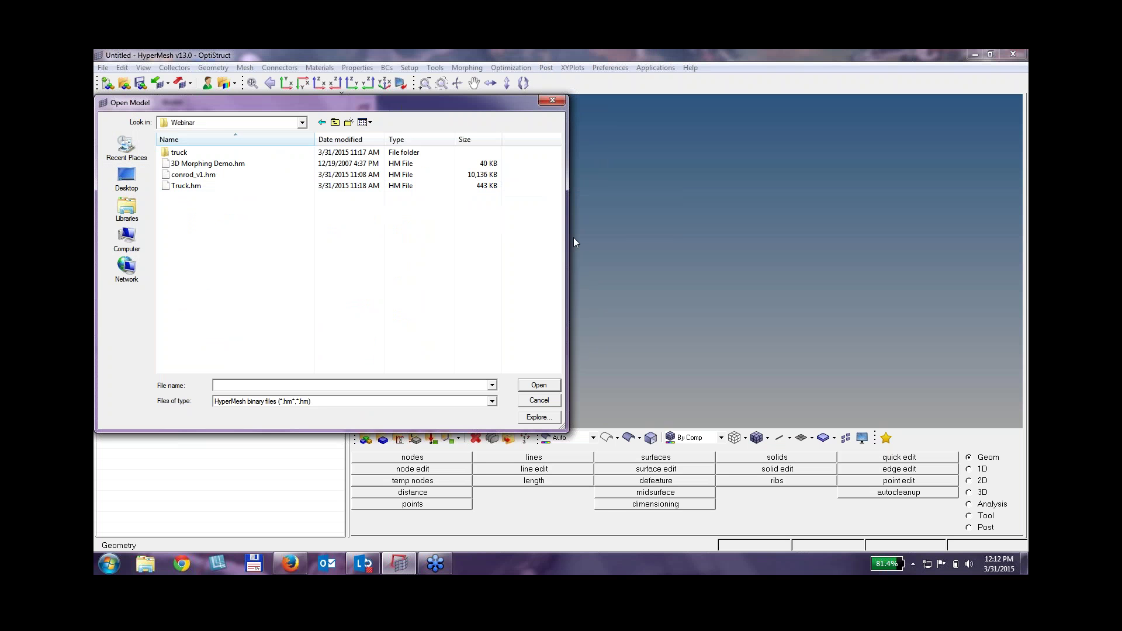
double_click(194, 175)
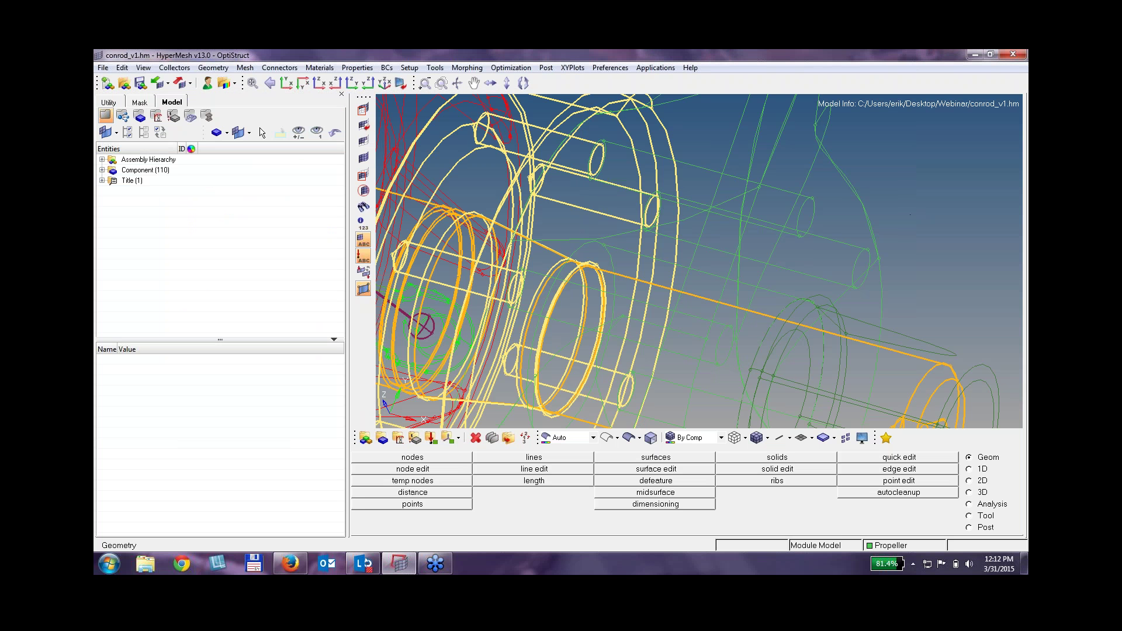
Fit the whole engine model in view and display its geometry as shaded surfaces with edges.
key(f)
ctrl+drag(779, 286, 669, 292)
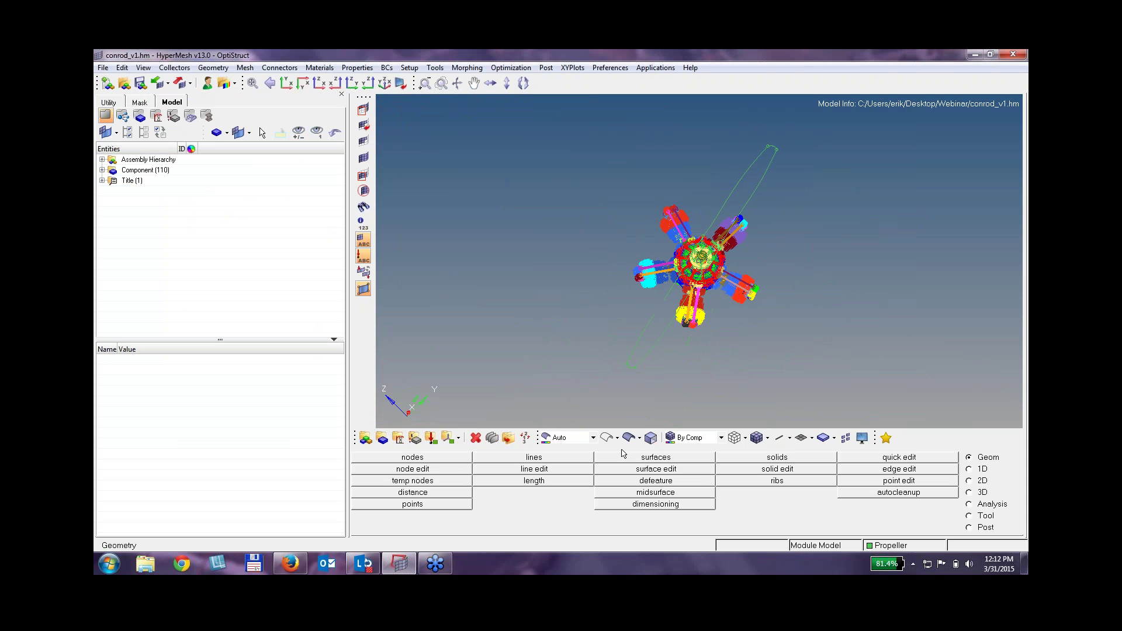
click(629, 438)
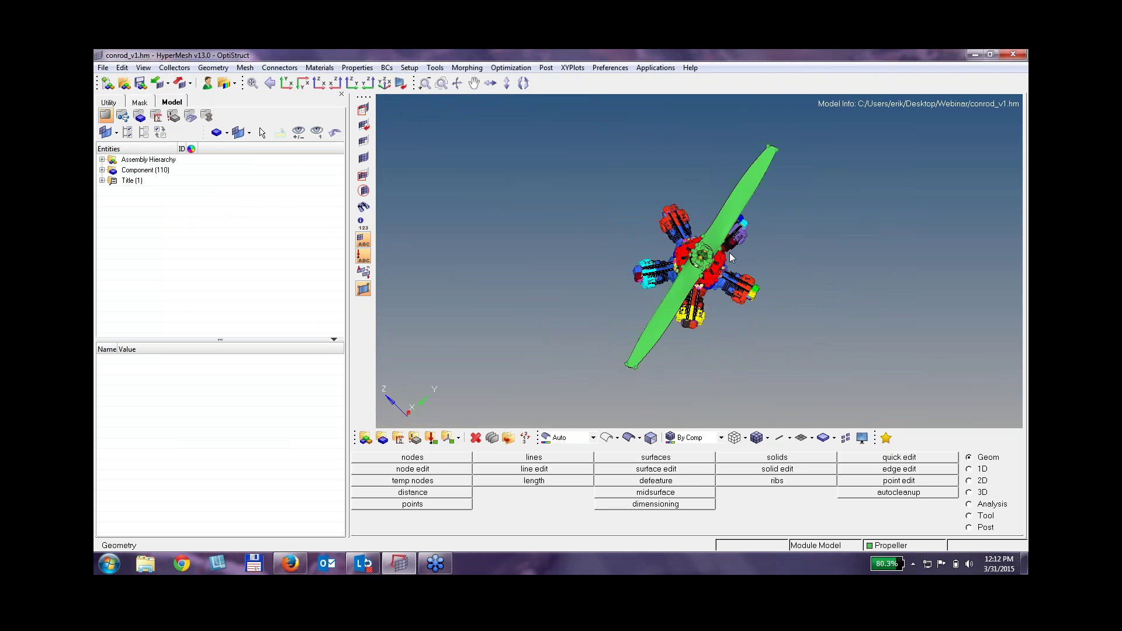
mouse_move(737, 252)
ctrl+mouse_down()
mouse_move(680, 267)
mouse_move(698, 268)
mouse_move(693, 298)
mouse_move(715, 279)
mouse_move(689, 262)
mouse_move(705, 281)
mouse_move(692, 306)
mouse_move(653, 298)
mouse_move(707, 276)
ctrl+mouse_up()
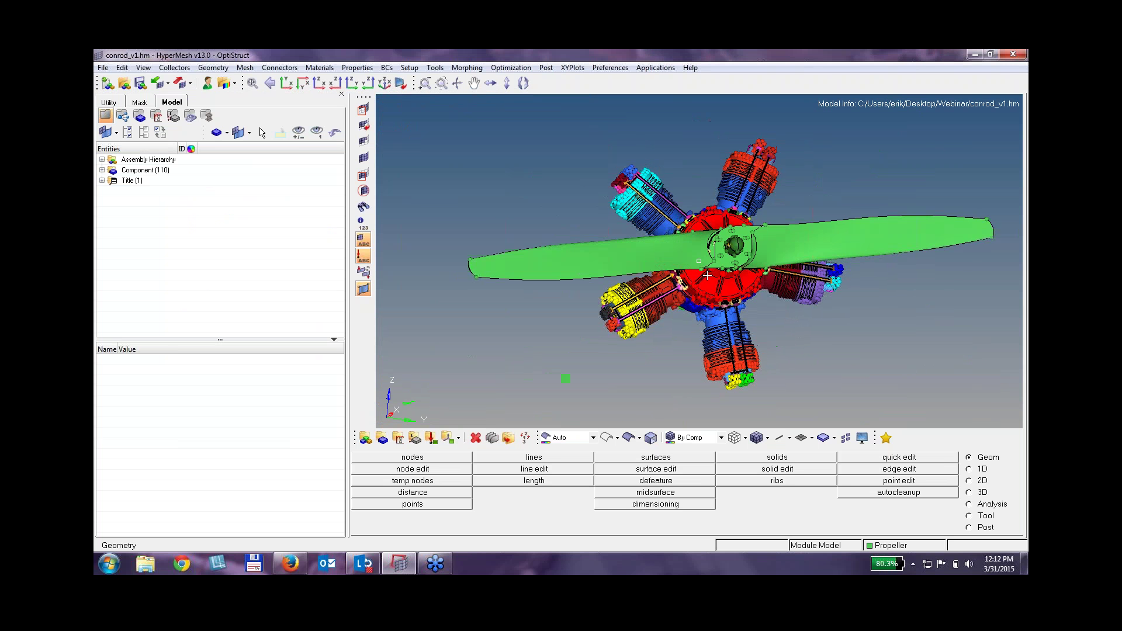
ctrl+drag(731, 239, 662, 232)
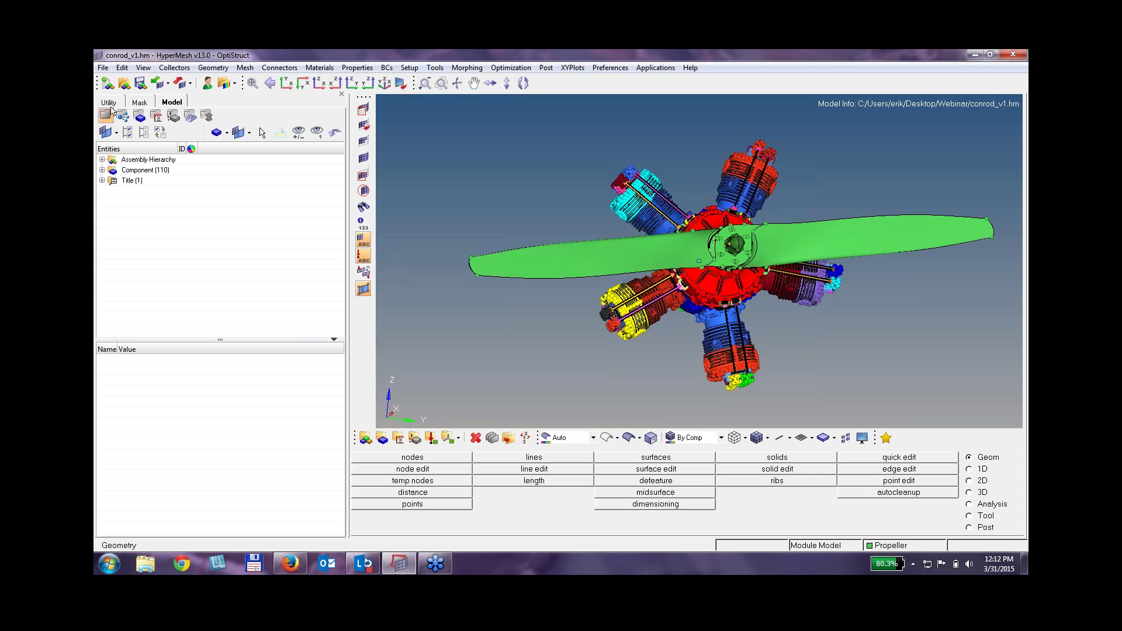
Review the CAD file types available for geometry import, keeping the file type at Auto Detect.
click(103, 69)
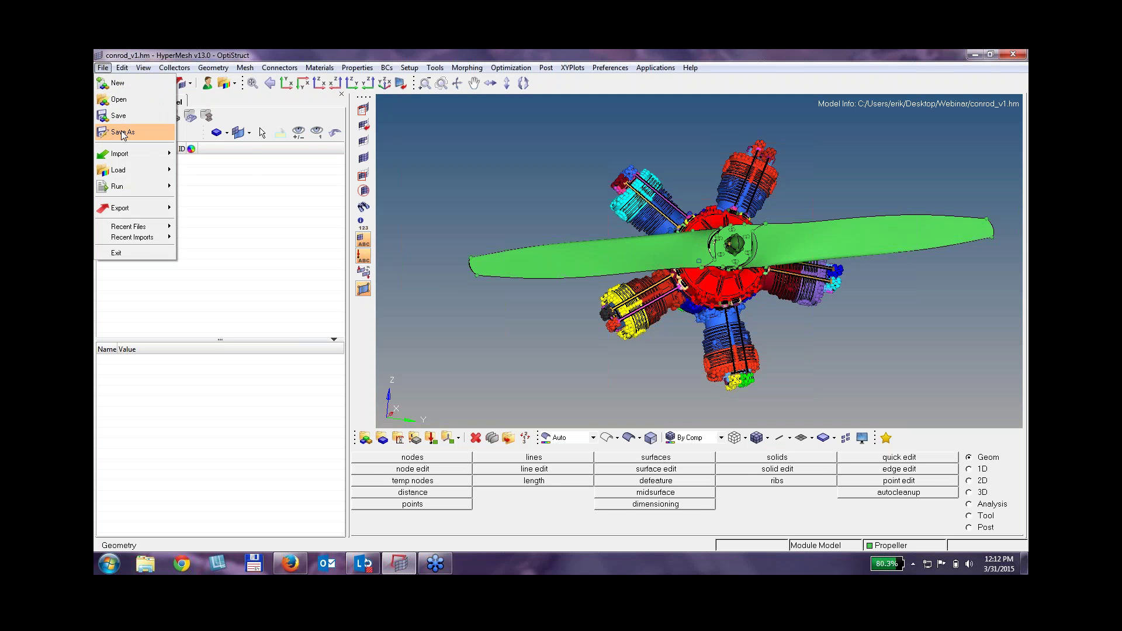
mouse_move(125, 155)
click(209, 188)
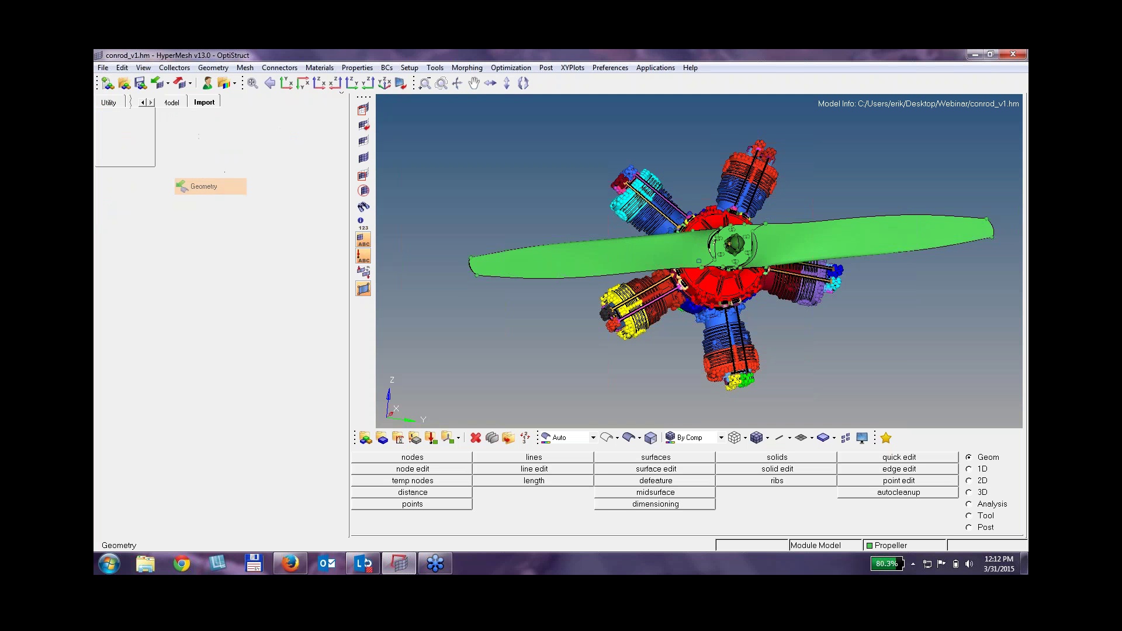
click(206, 155)
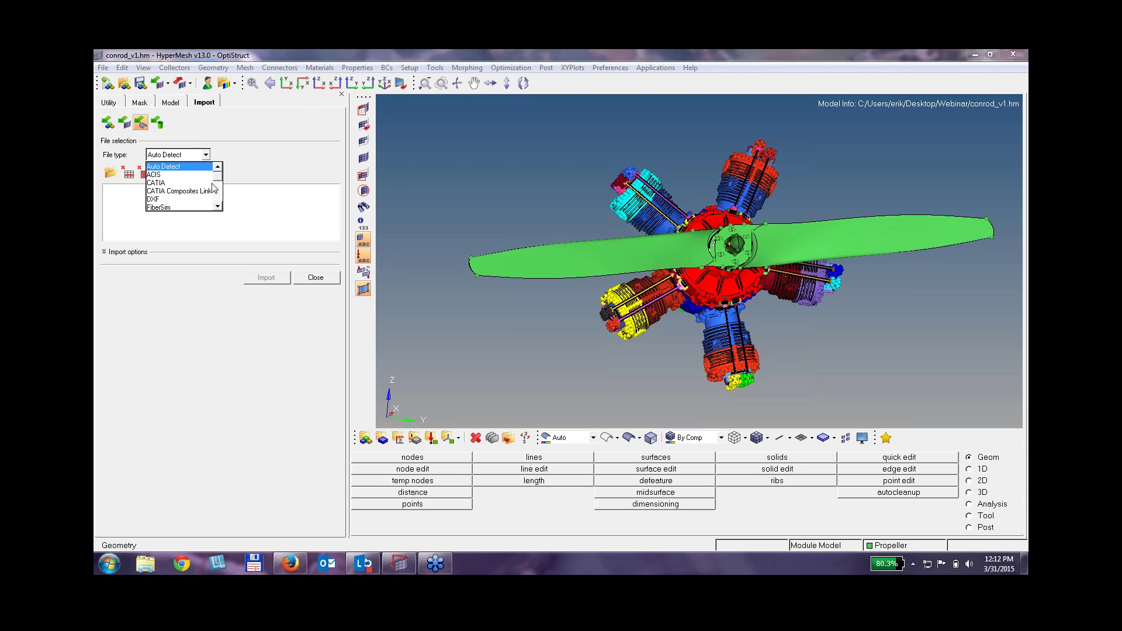
drag(219, 182, 221, 194)
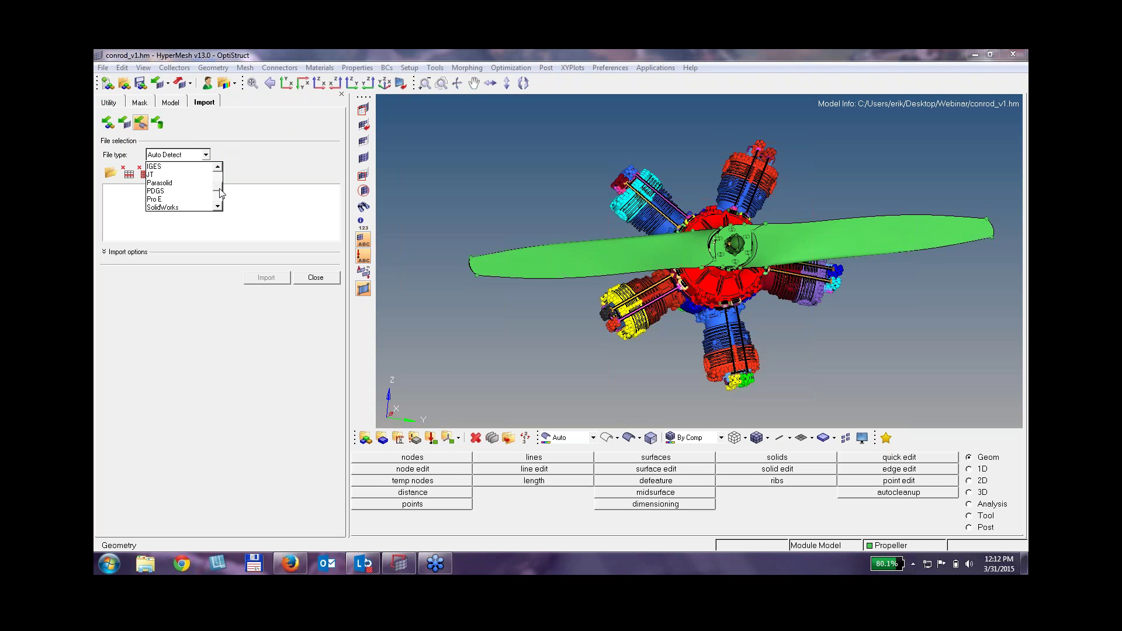
scroll(220, 192, down, 3)
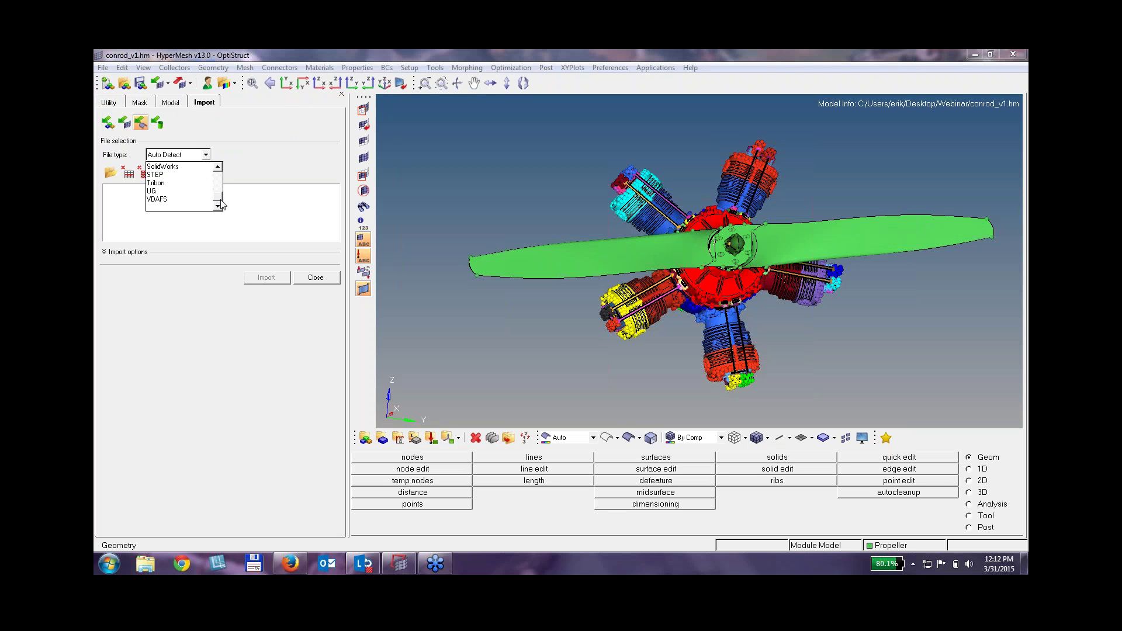
drag(222, 202, 221, 172)
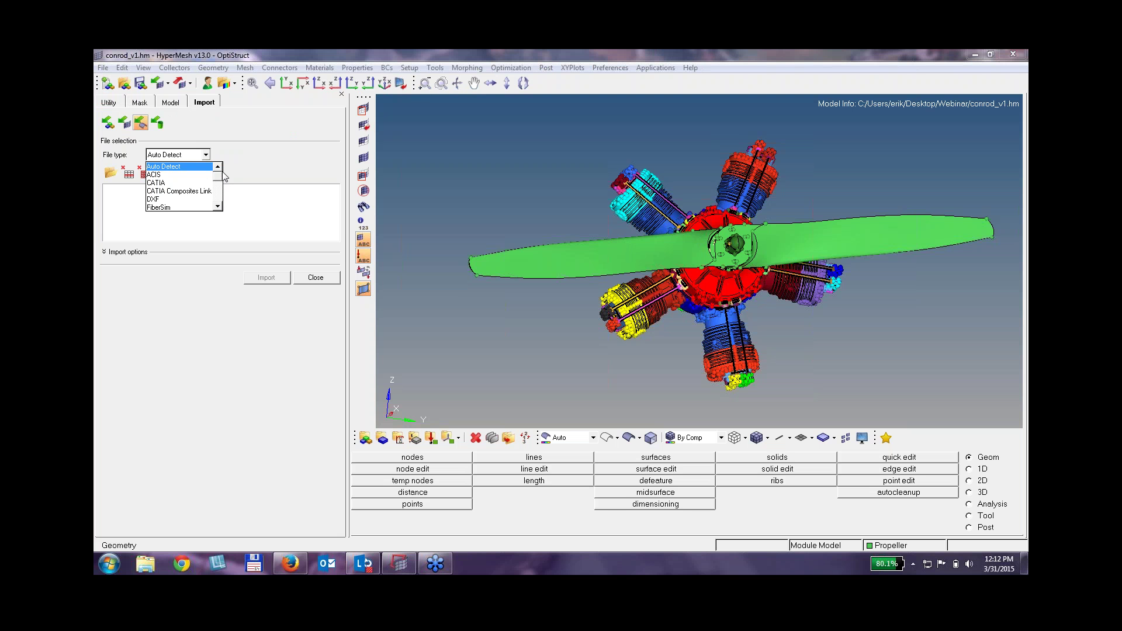
click(296, 165)
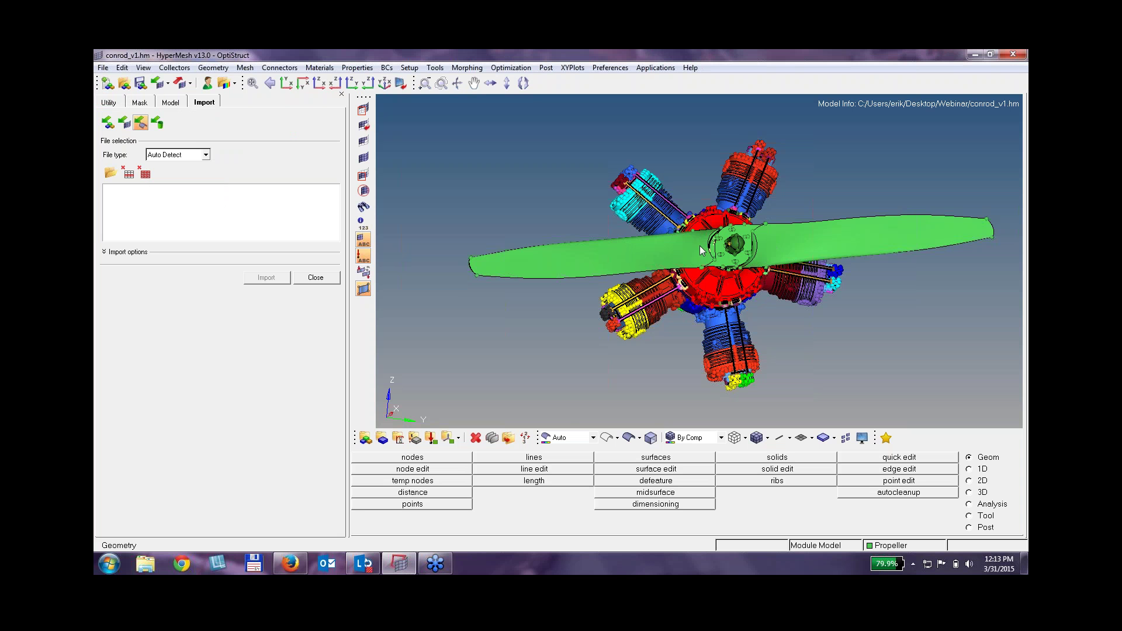
Isolate the Propeller component and turn off the display of its fixed points.
ctrl+drag(700, 250, 751, 265)
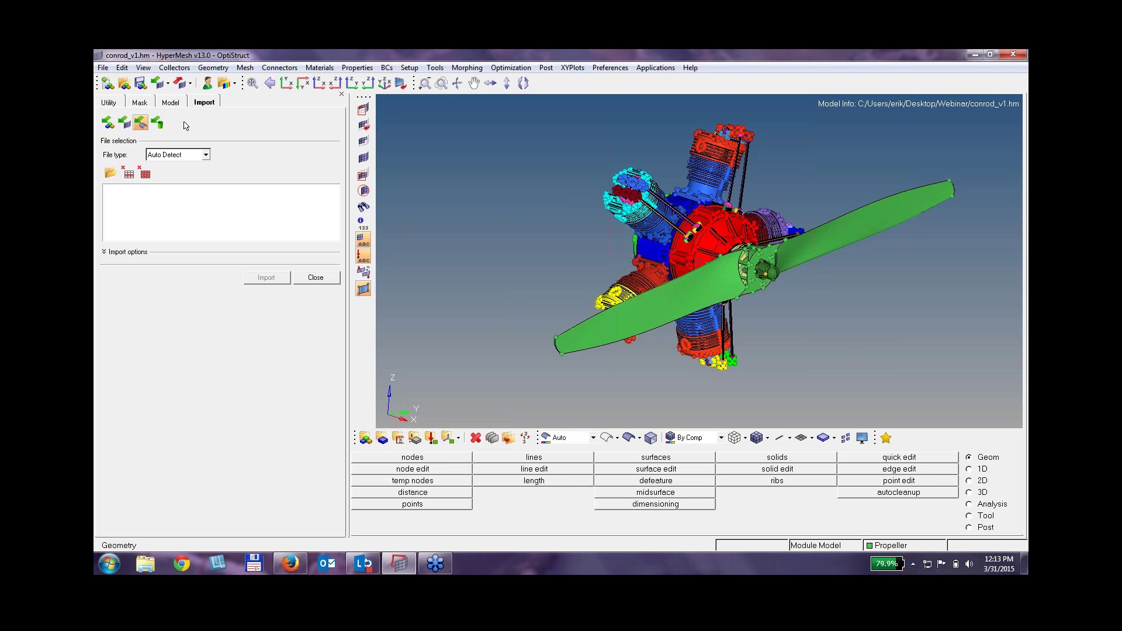
click(173, 105)
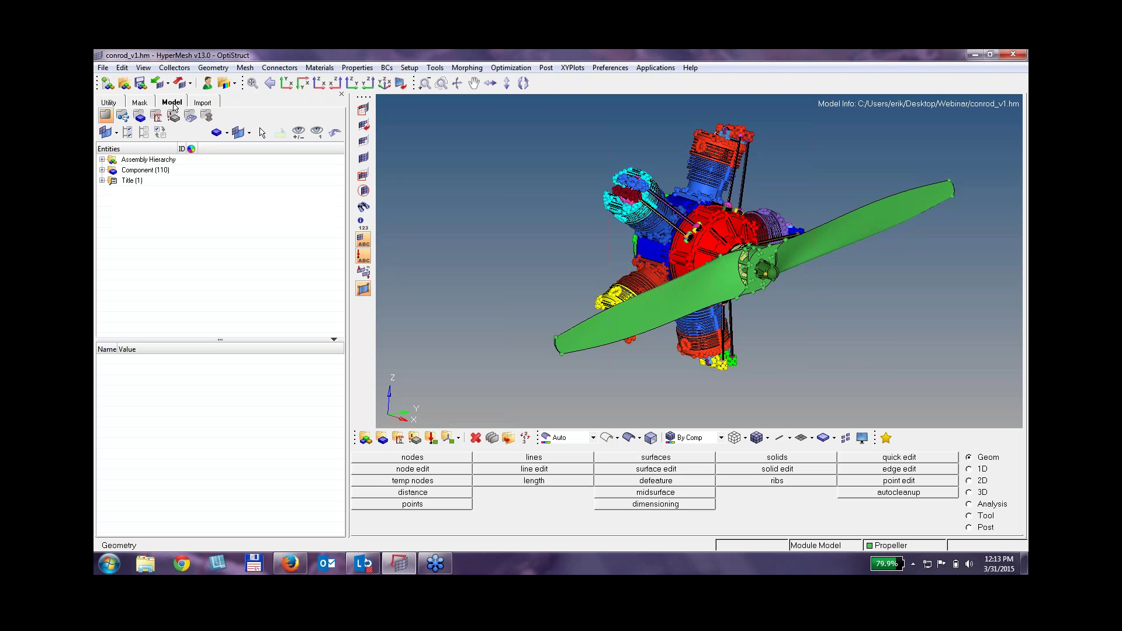
click(315, 133)
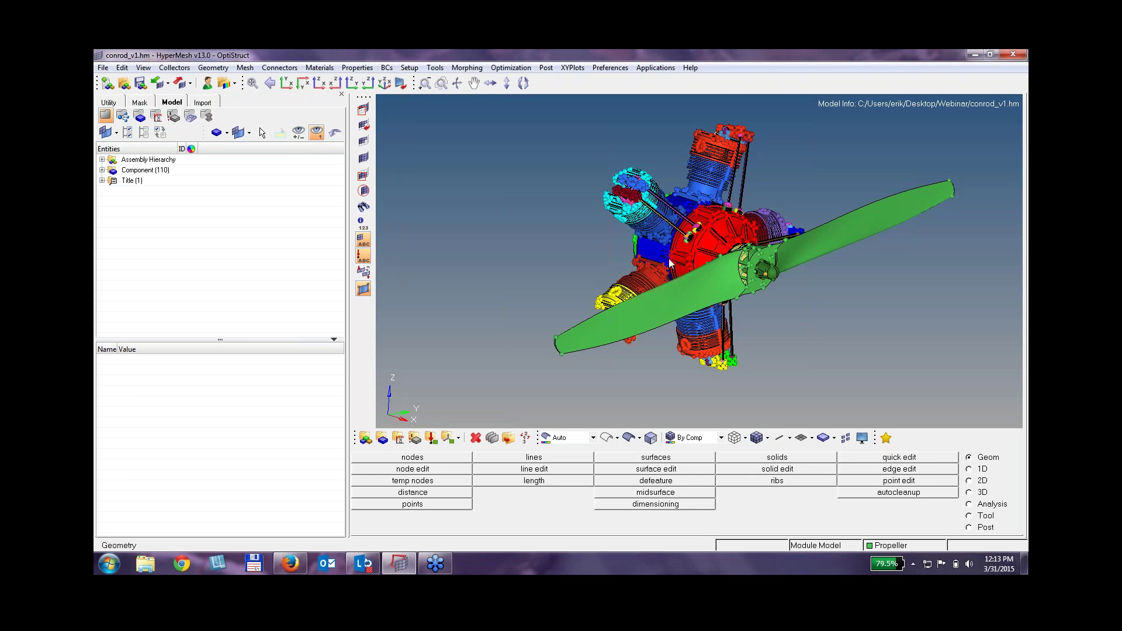
click(694, 293)
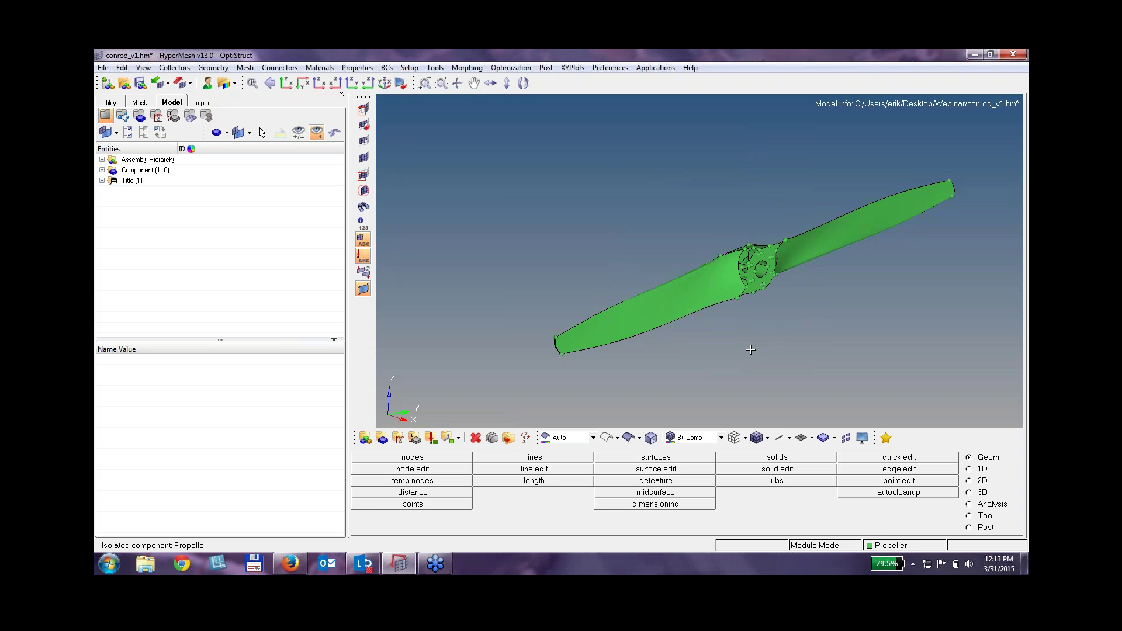
click(363, 290)
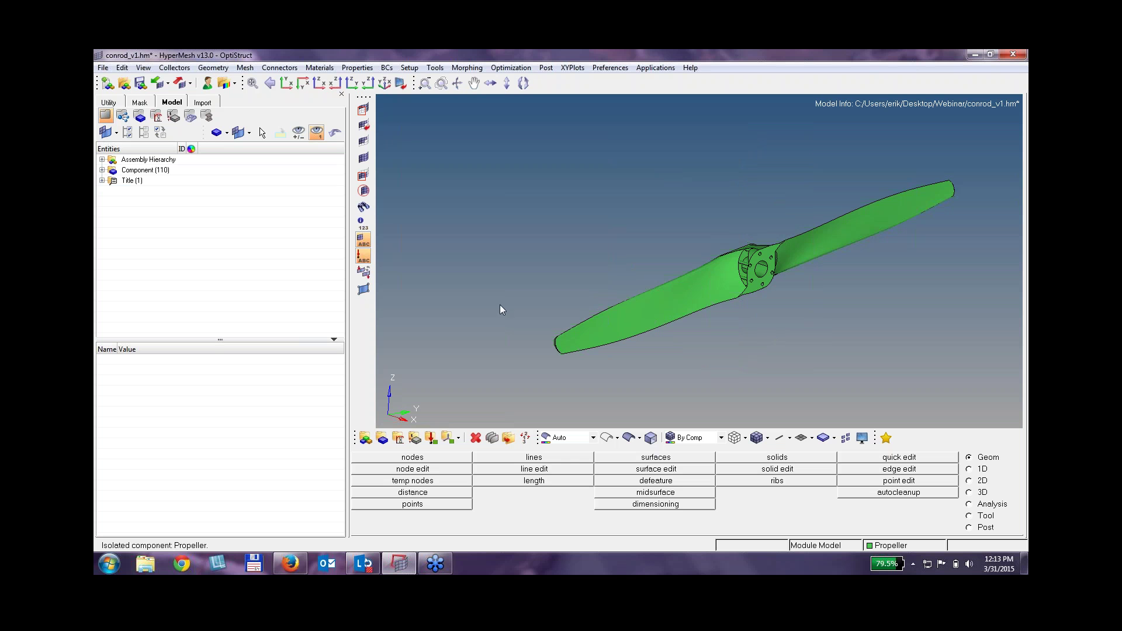
Set the geometry color mode to By Topo and inspect the surface edges around the propeller hub.
ctrl+middle_click(770, 328)
ctrl+right_drag(675, 284, 687, 282)
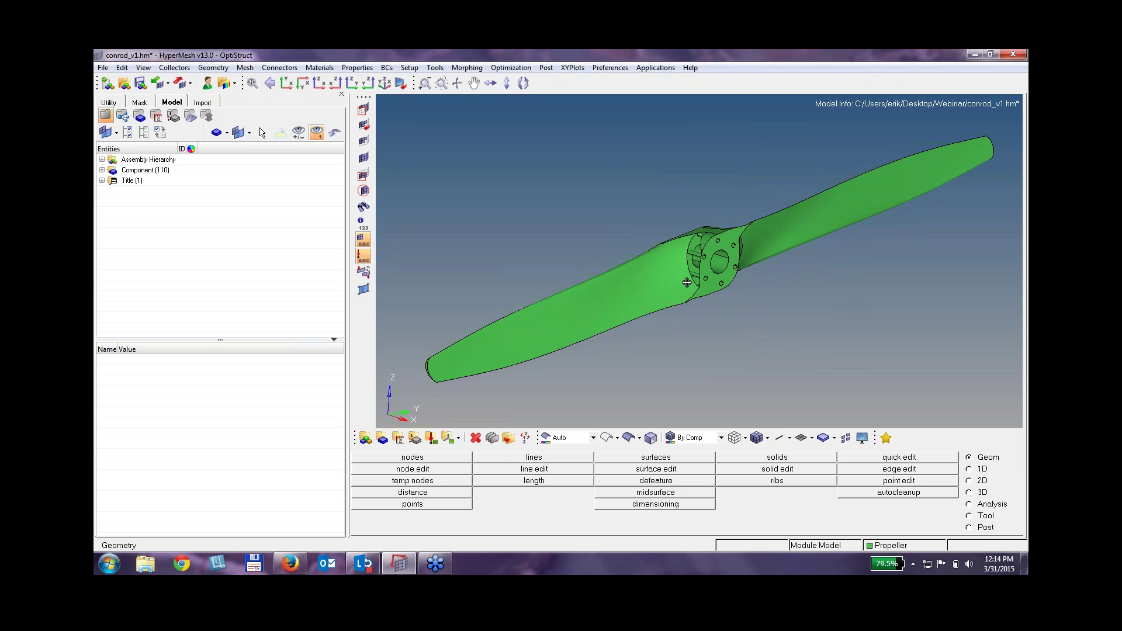
ctrl+drag(687, 283, 766, 246)
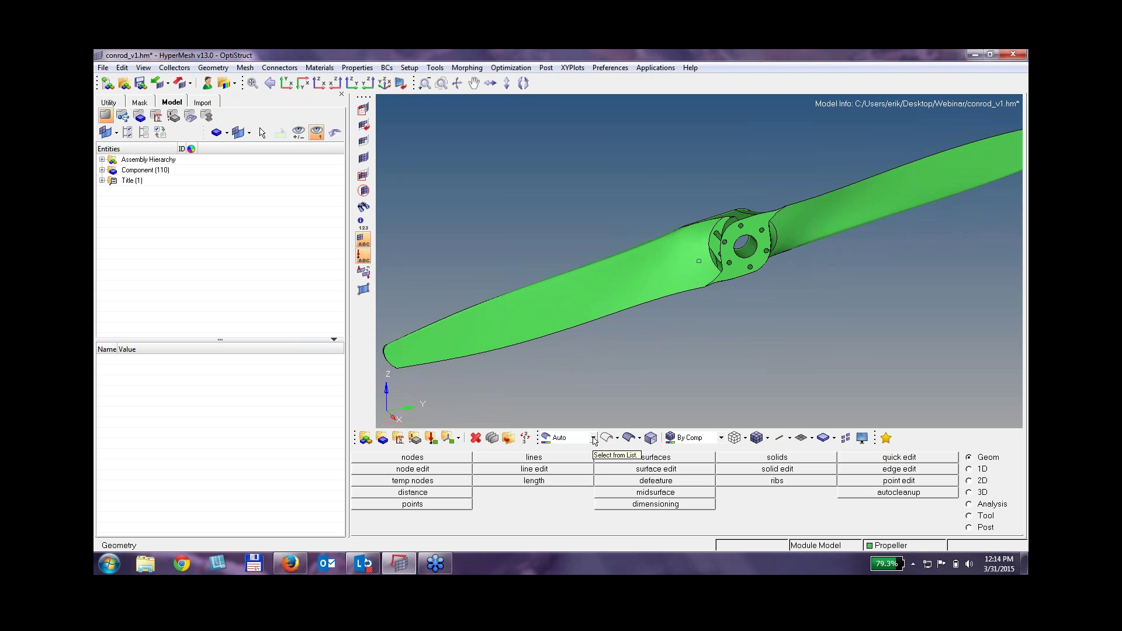
click(594, 438)
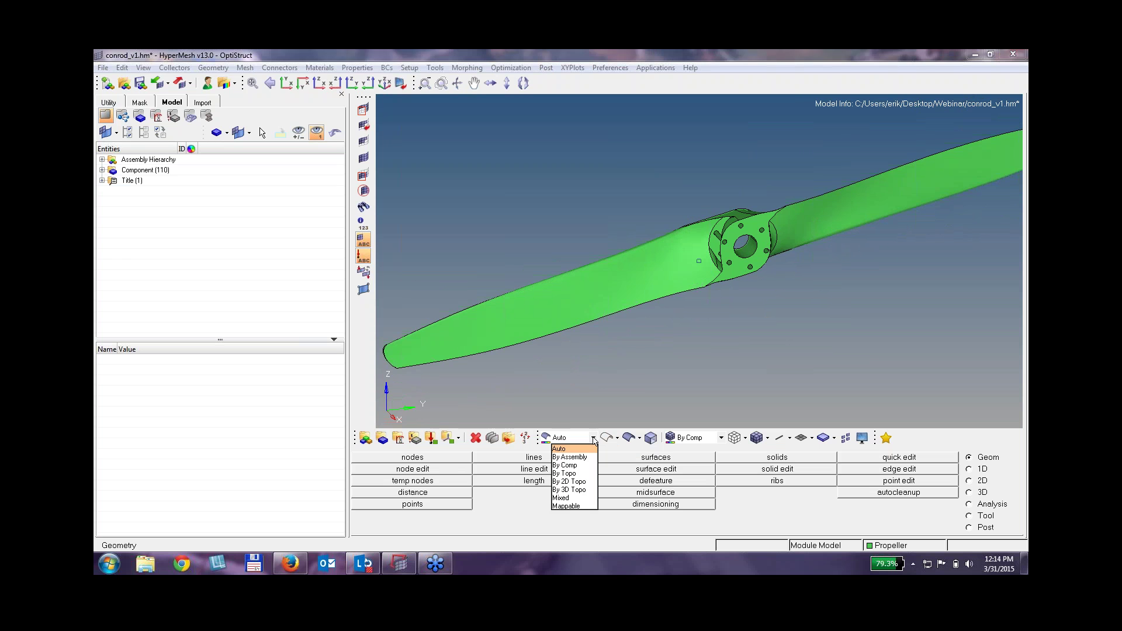
click(570, 479)
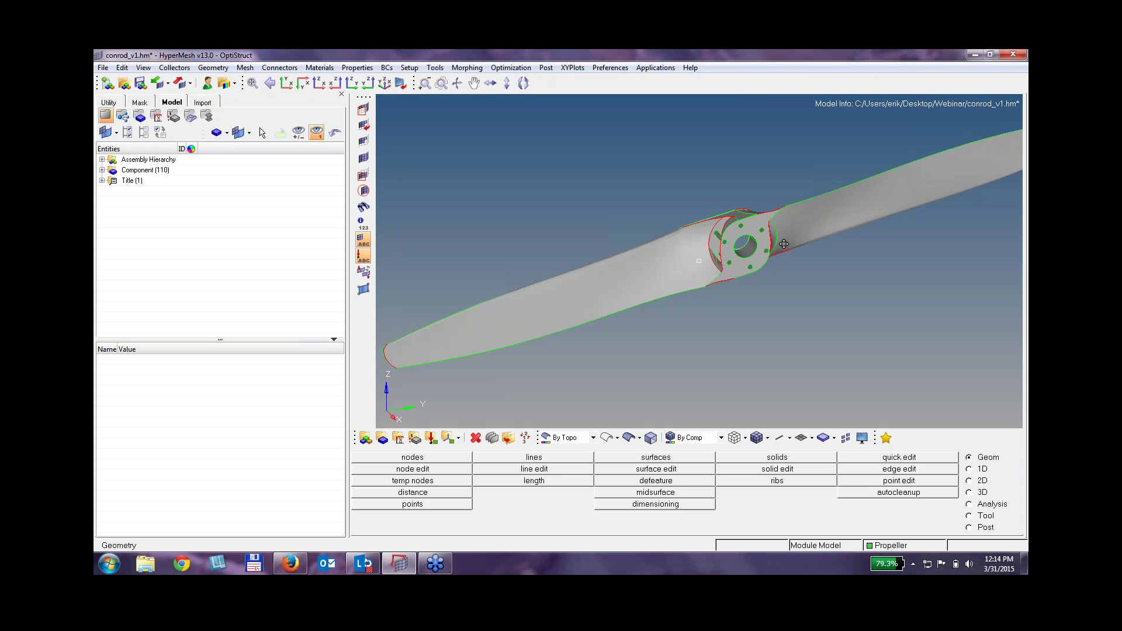
mouse_move(765, 257)
ctrl+mouse_down()
mouse_move(734, 280)
mouse_move(694, 275)
mouse_move(664, 173)
mouse_move(717, 195)
mouse_move(690, 312)
ctrl+mouse_up()
ctrl+drag(722, 229, 731, 274)
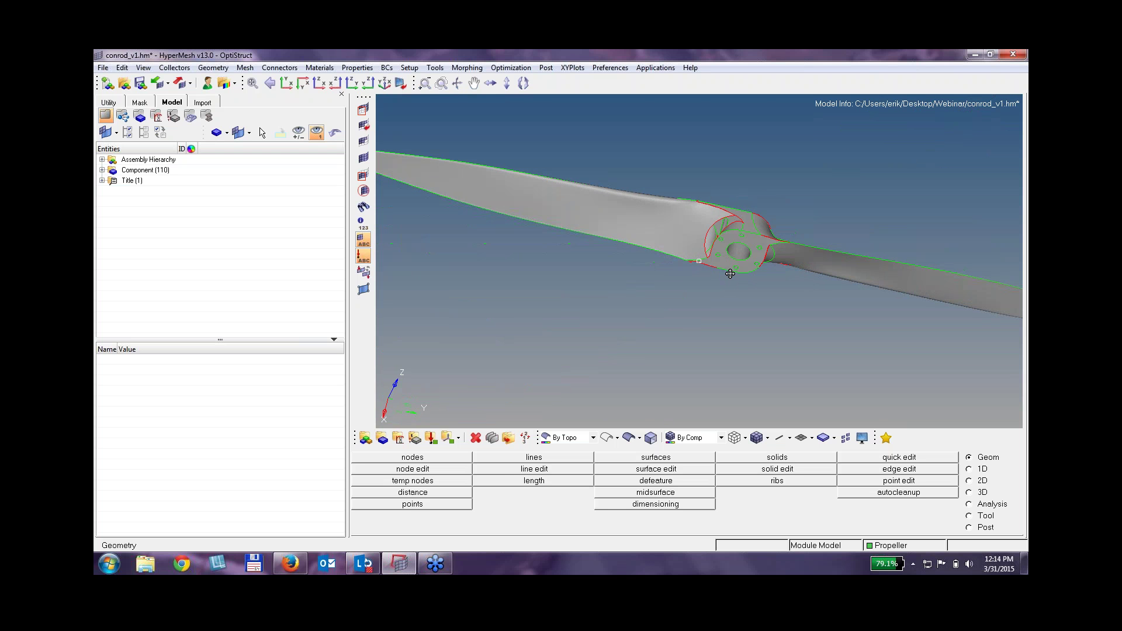
ctrl+right_drag(833, 256, 729, 231)
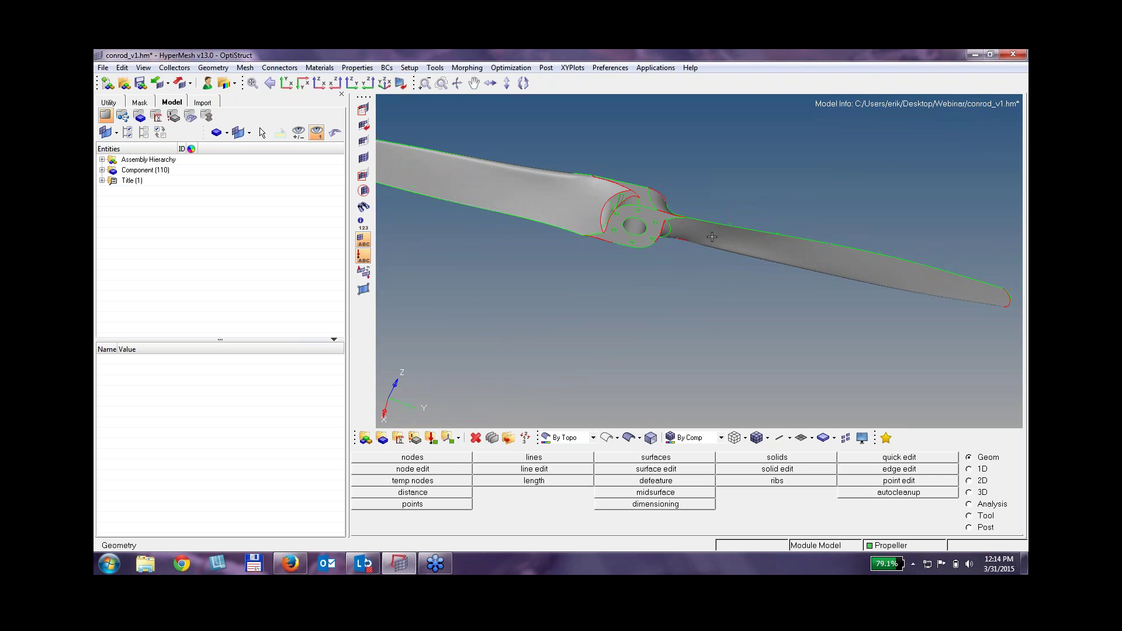
ctrl+drag(690, 232, 647, 221)
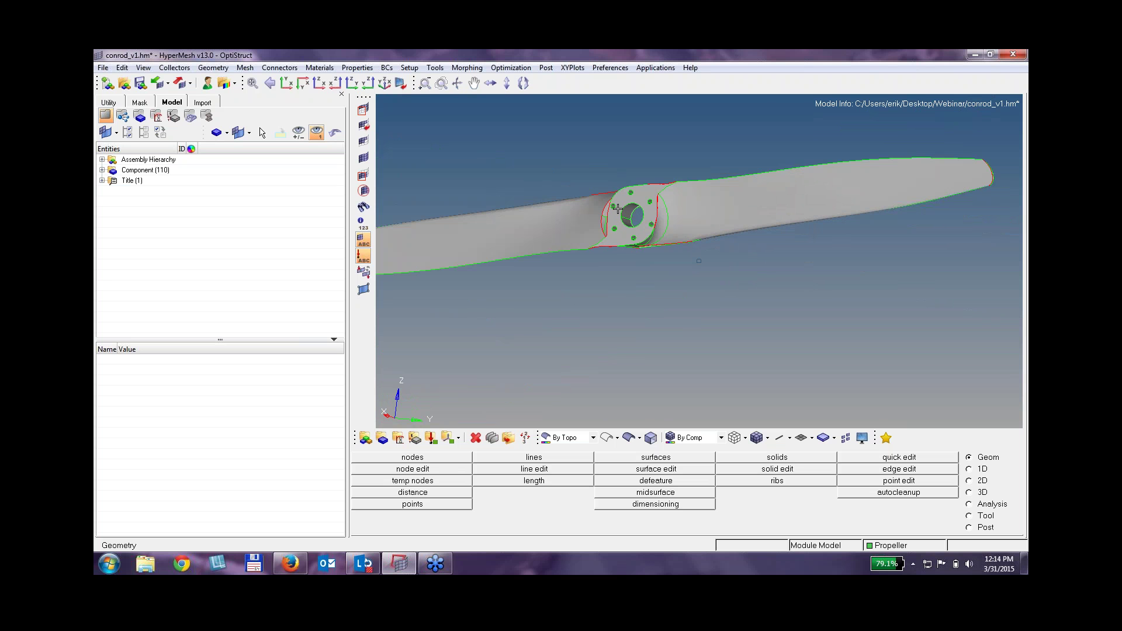
ctrl+drag(622, 211, 644, 294)
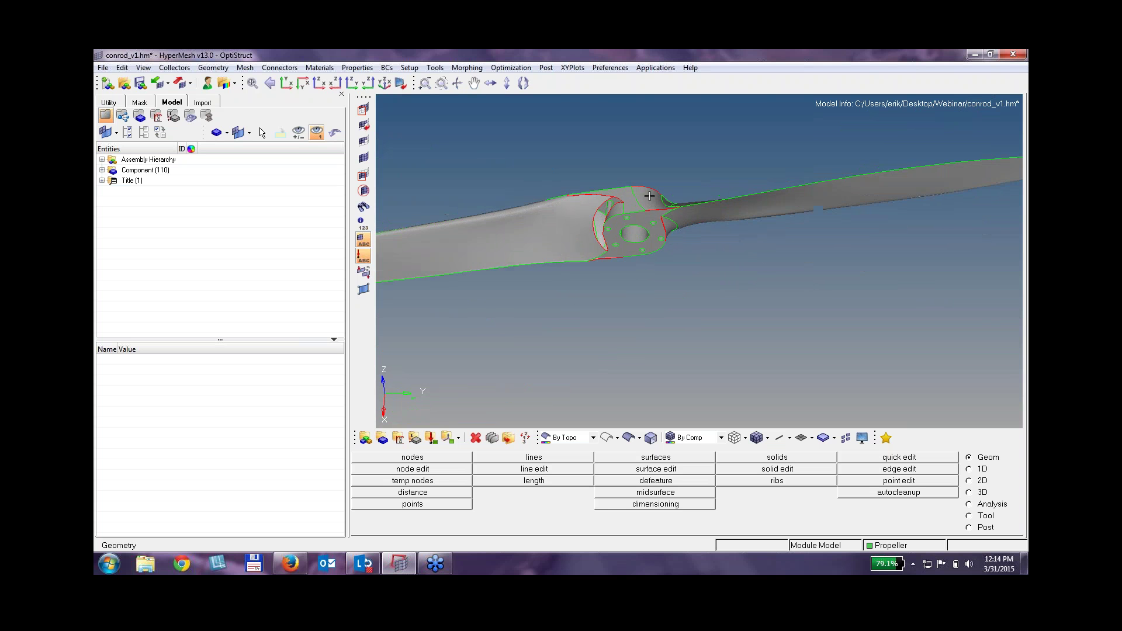
scroll(648, 198, up, 5)
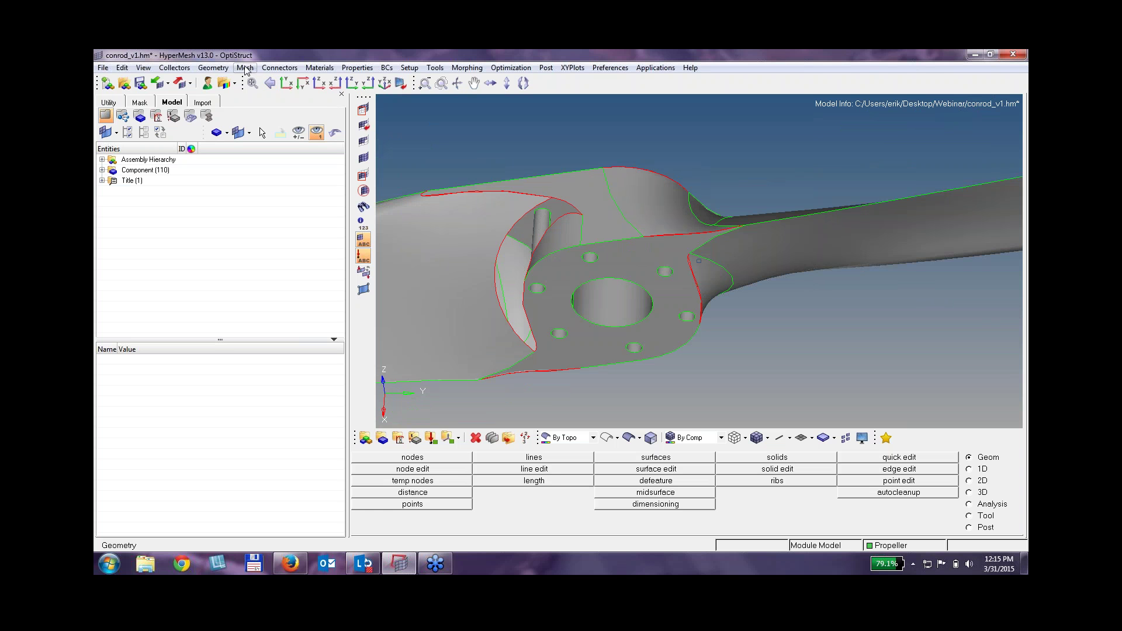
Equivalence the free edges of all displayed propeller surfaces with a cleanup tolerance of 0.1.
click(213, 68)
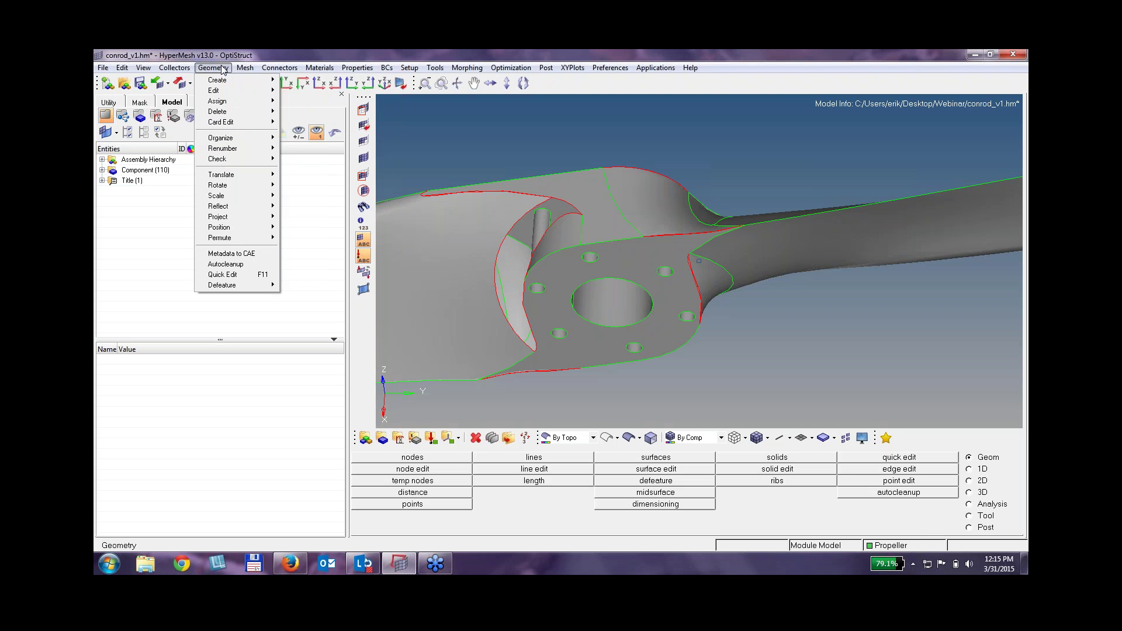
click(1008, 107)
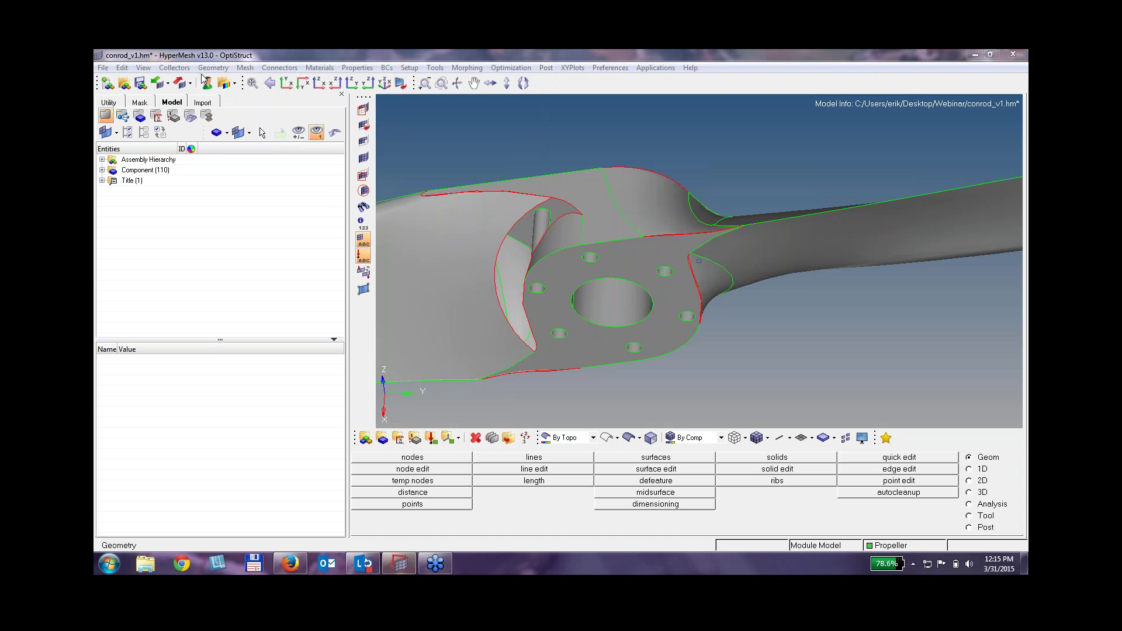
click(218, 70)
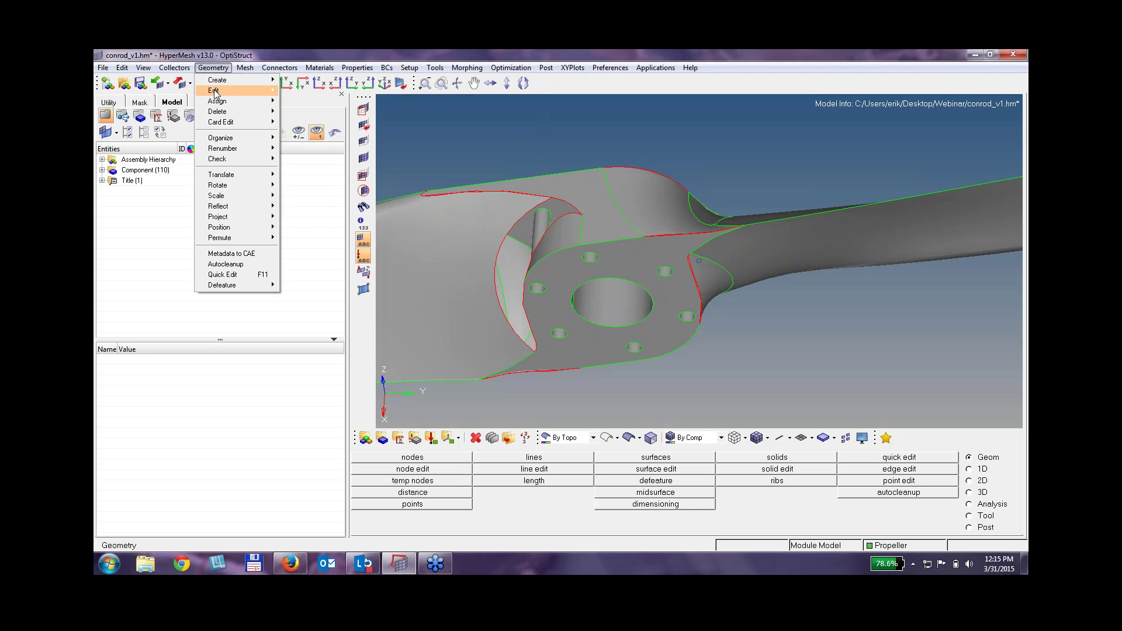
mouse_move(214, 92)
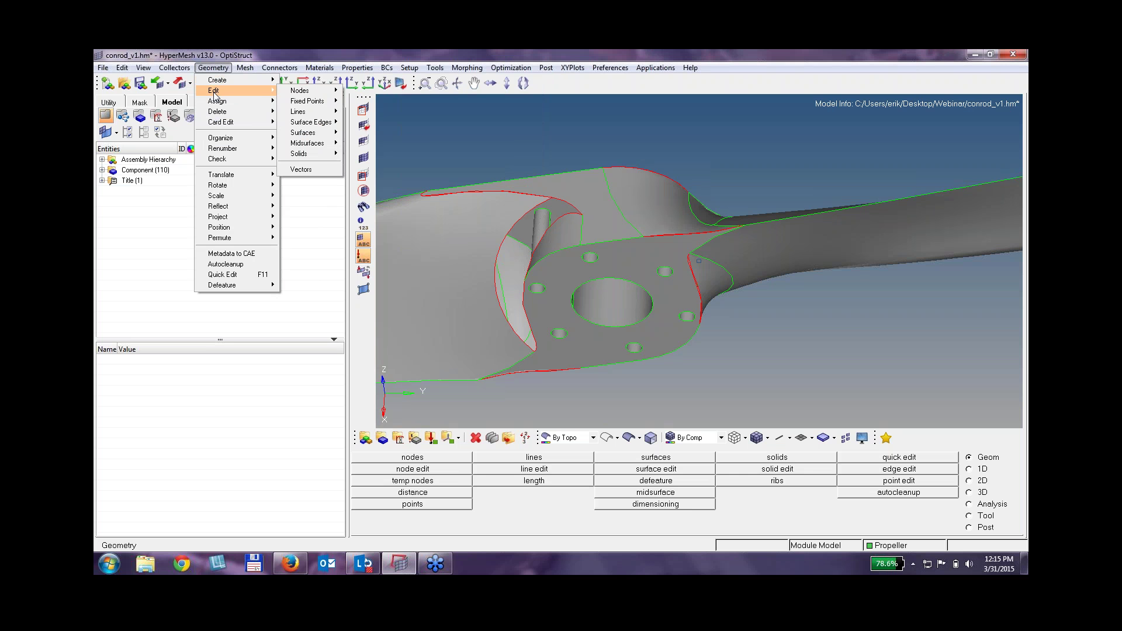
mouse_move(323, 124)
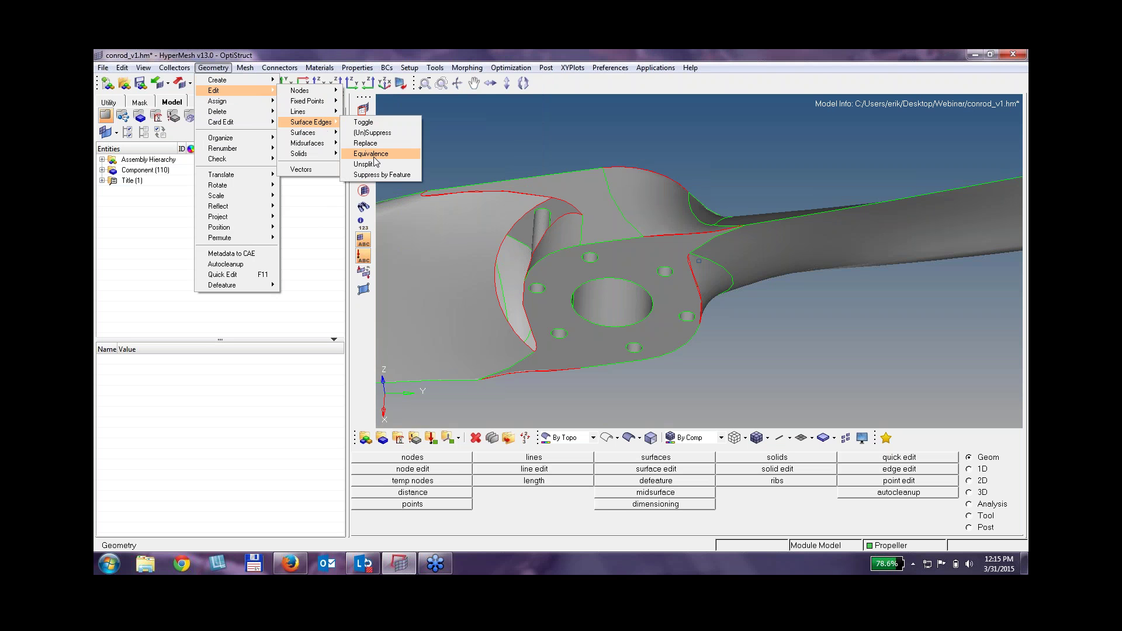
click(372, 154)
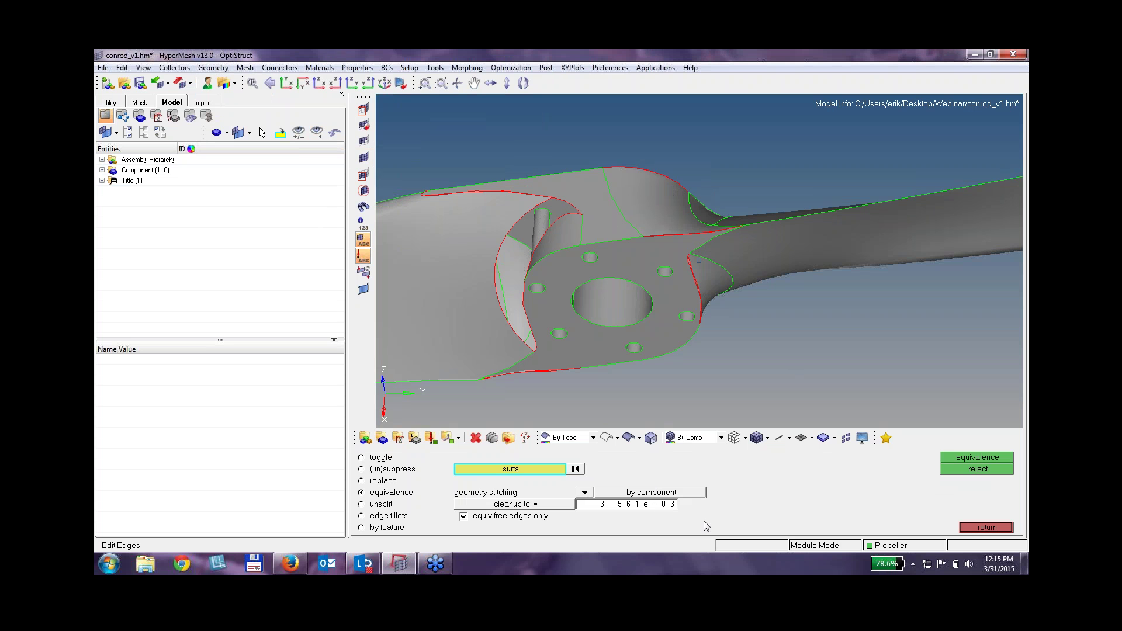
double_click(648, 508)
key(BackSpace)
text(0.1)
click(541, 469)
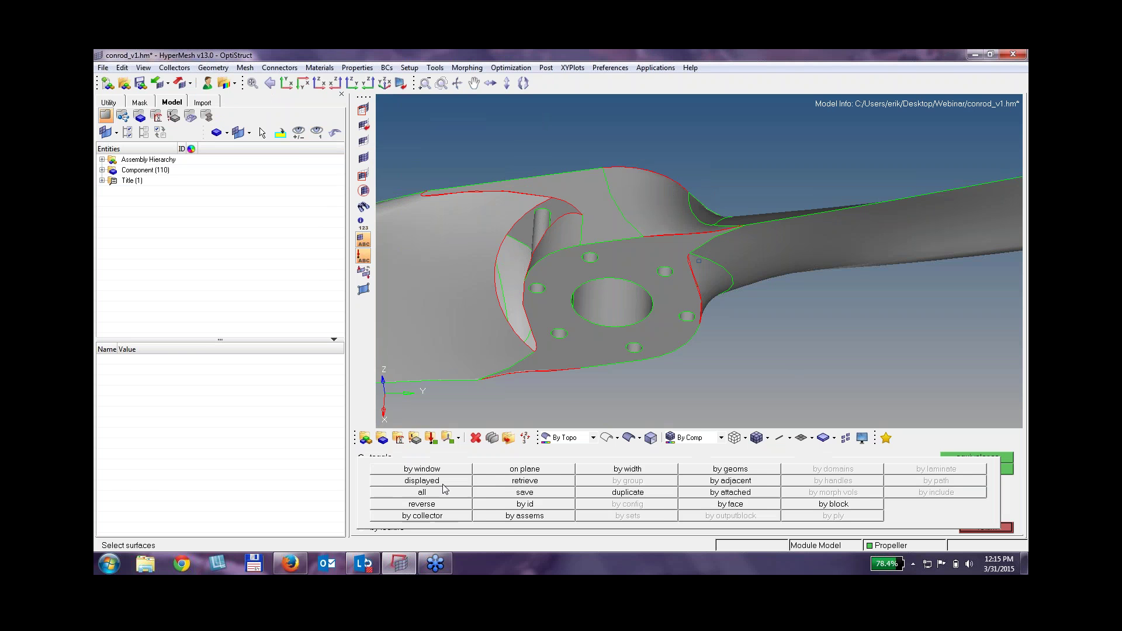
click(447, 486)
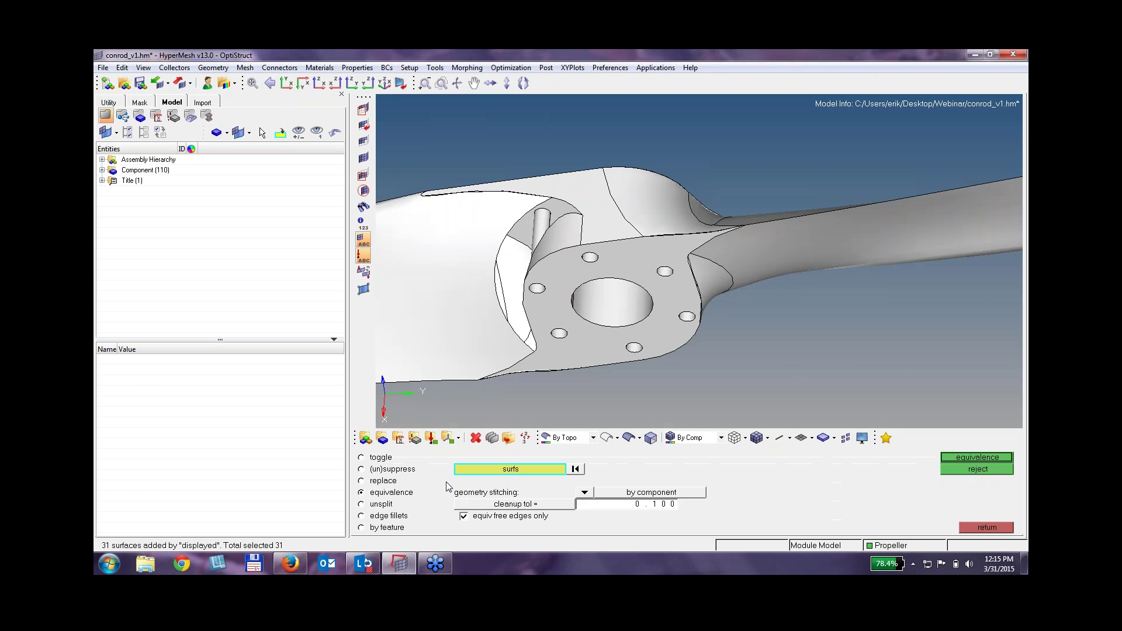
click(974, 458)
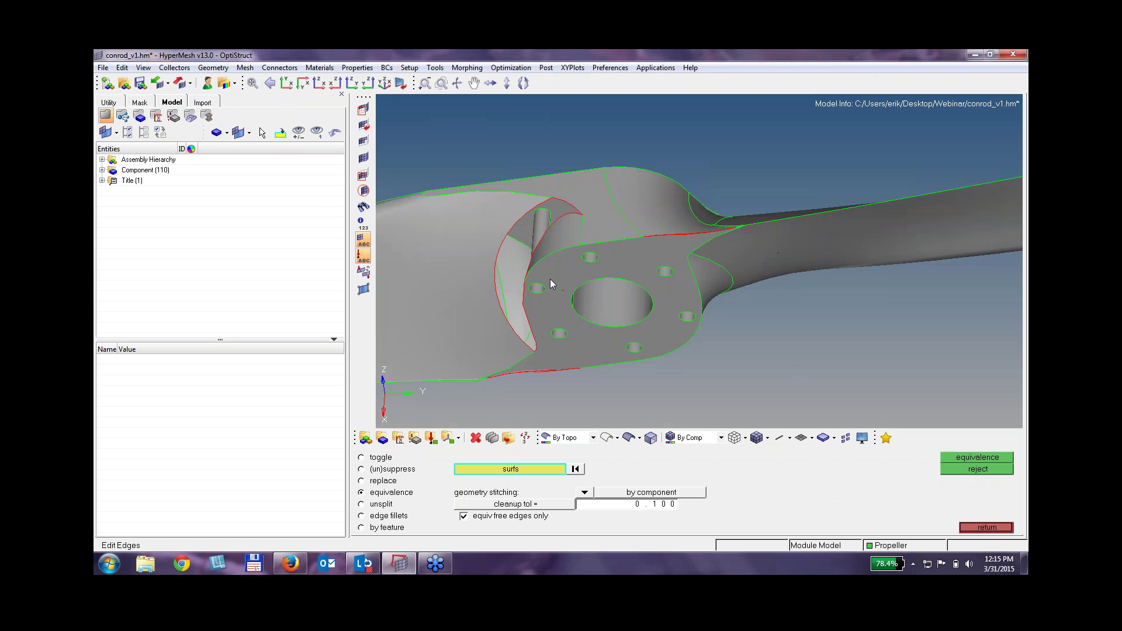
Toggle the remaining free edges along the propeller hub with a cleanup tolerance of 0.5 to stitch them.
ctrl+drag(517, 254, 592, 313)
click(362, 458)
ctrl+drag(629, 269, 792, 341)
ctrl+drag(589, 224, 565, 323)
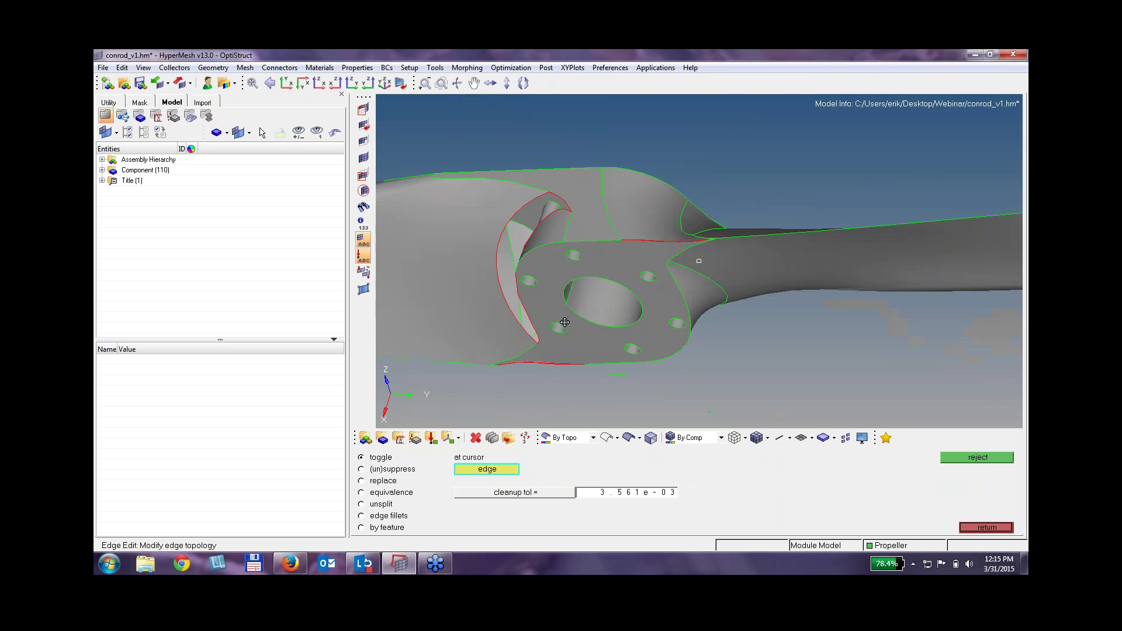
scroll(701, 305, up, 5)
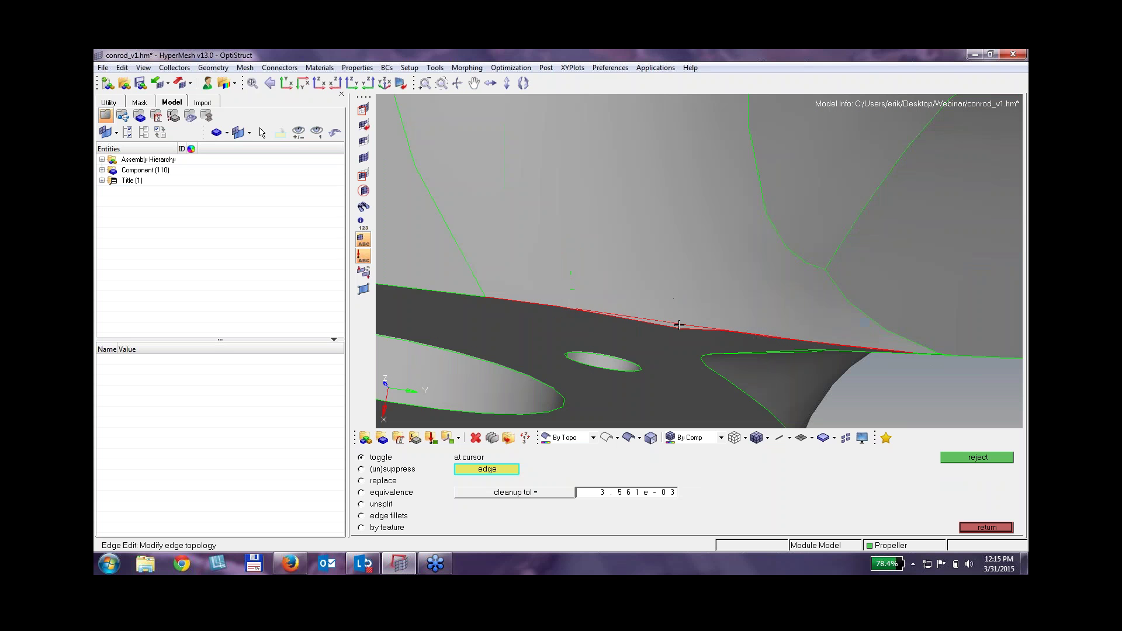
click(670, 492)
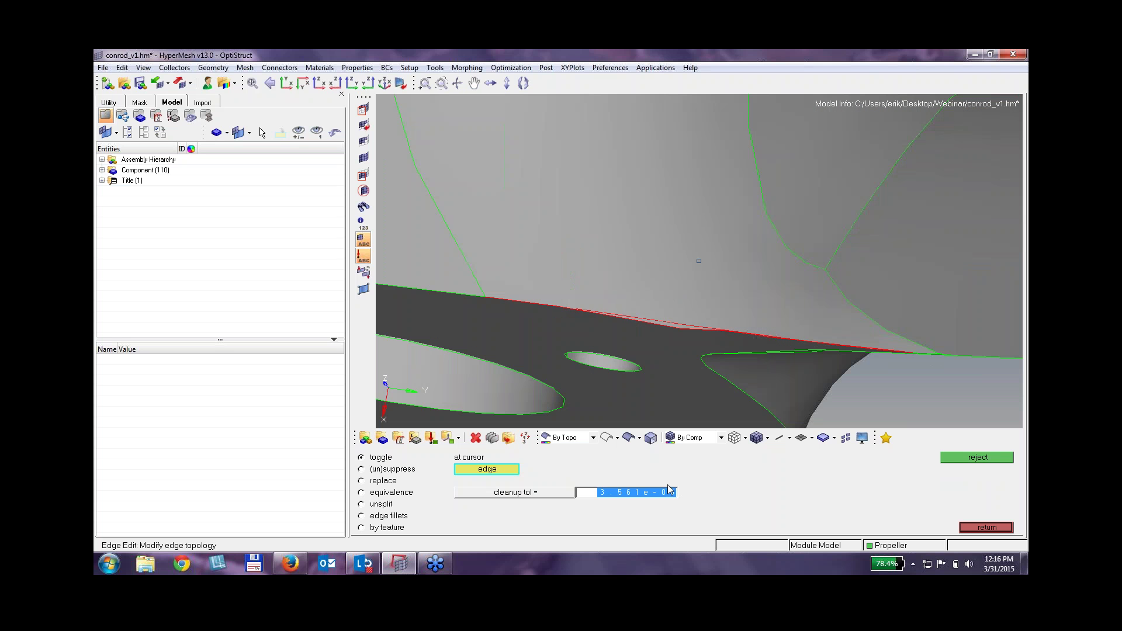
key(BackSpace)
text(0.5)
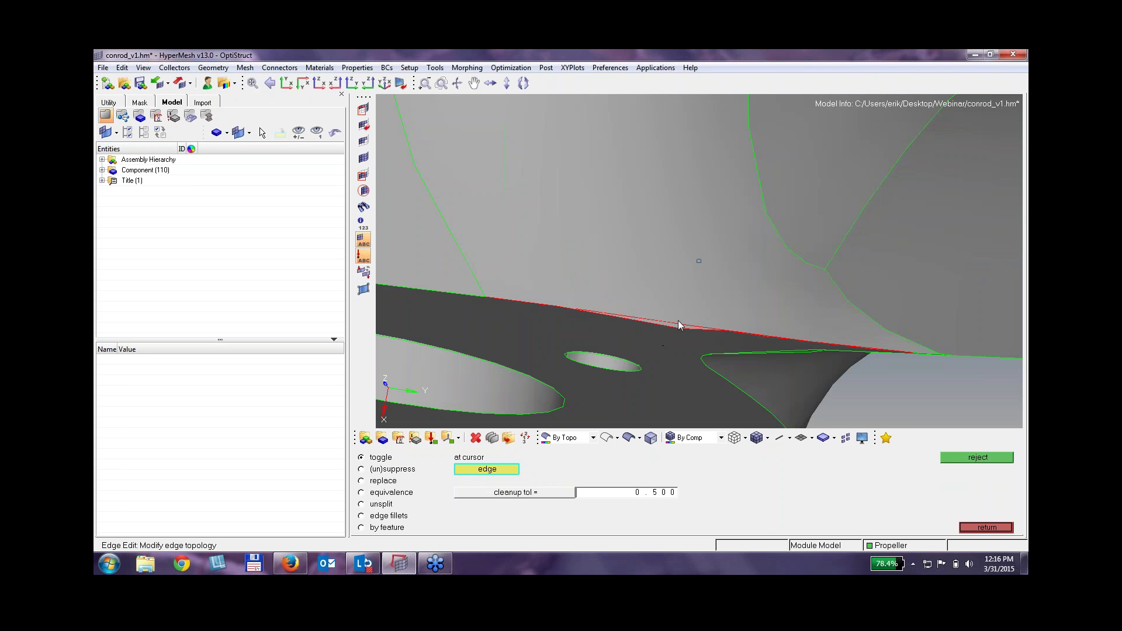
click(678, 328)
scroll(670, 328, down, 5)
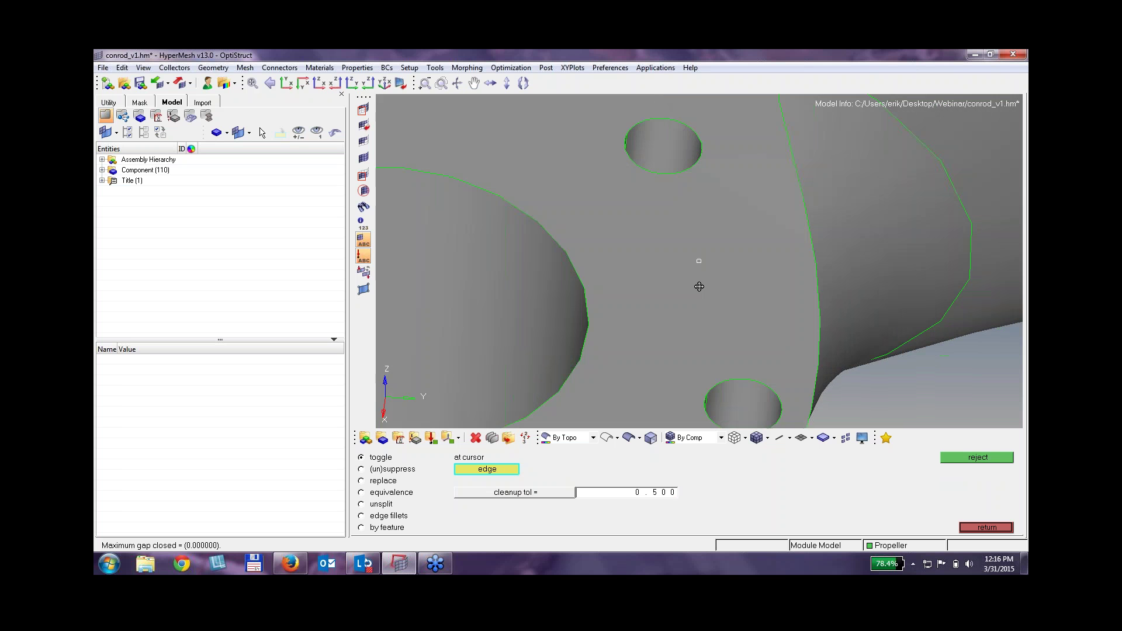
ctrl+right_click(604, 376)
ctrl+drag(618, 290, 696, 383)
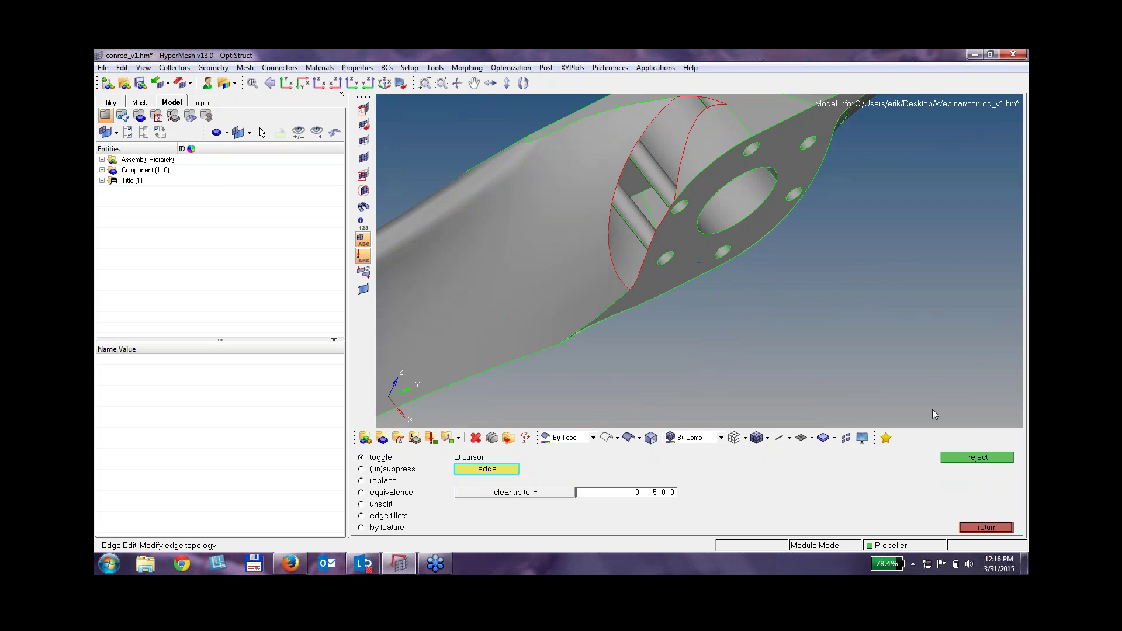
Fill the open gap beside the propeller hub with a Spline/Filler surface, using Auto create and Keep tangency turned off.
click(214, 70)
mouse_move(218, 81)
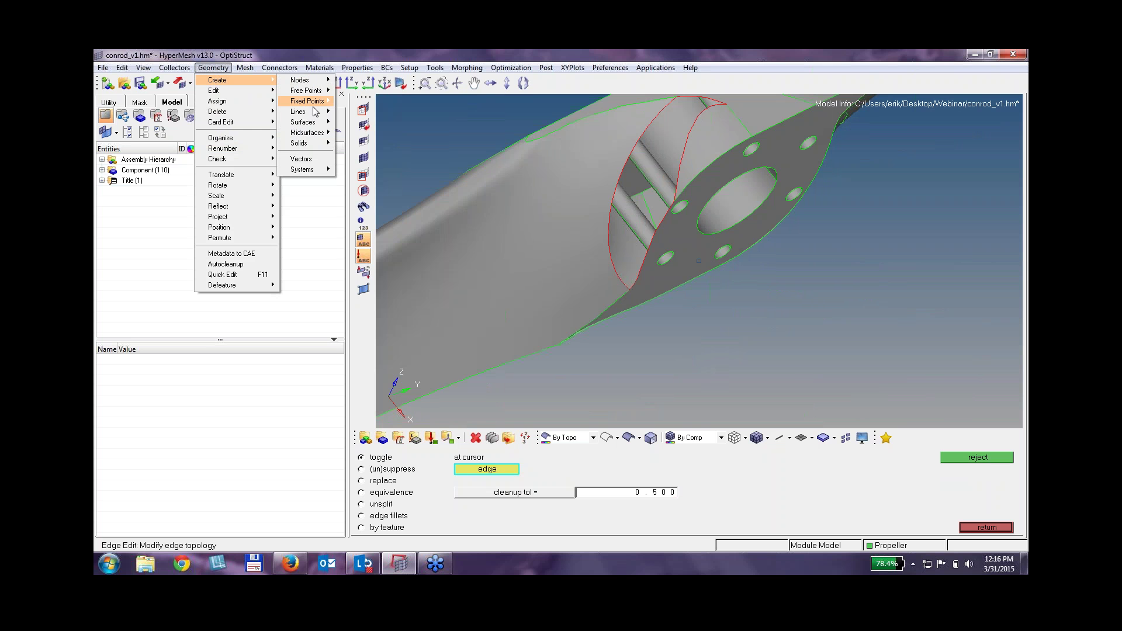
mouse_move(304, 122)
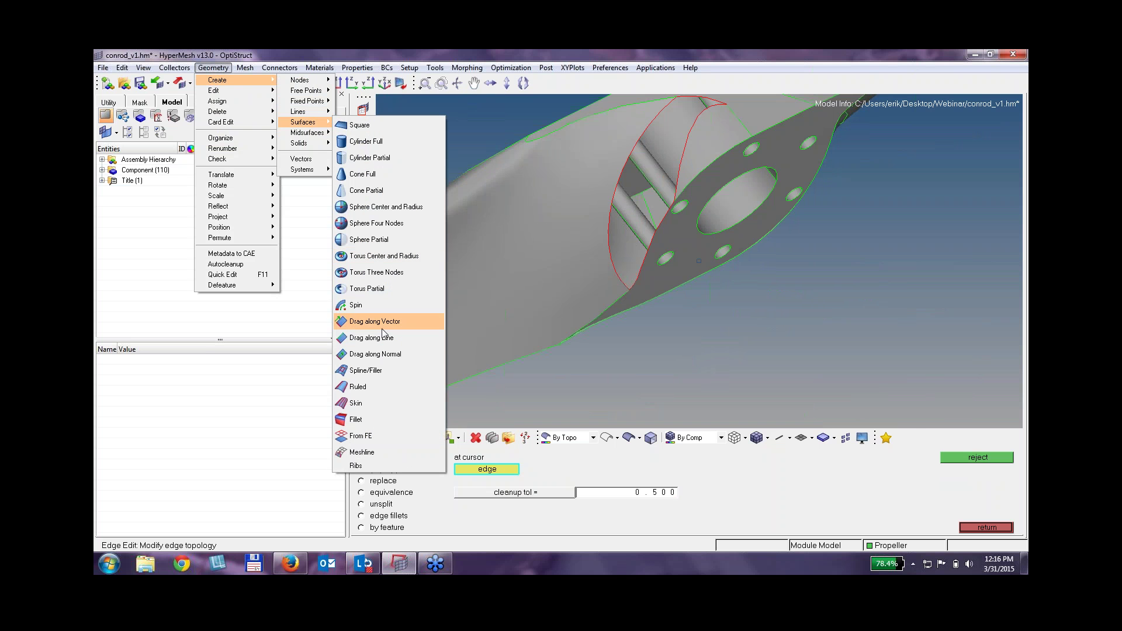
click(375, 372)
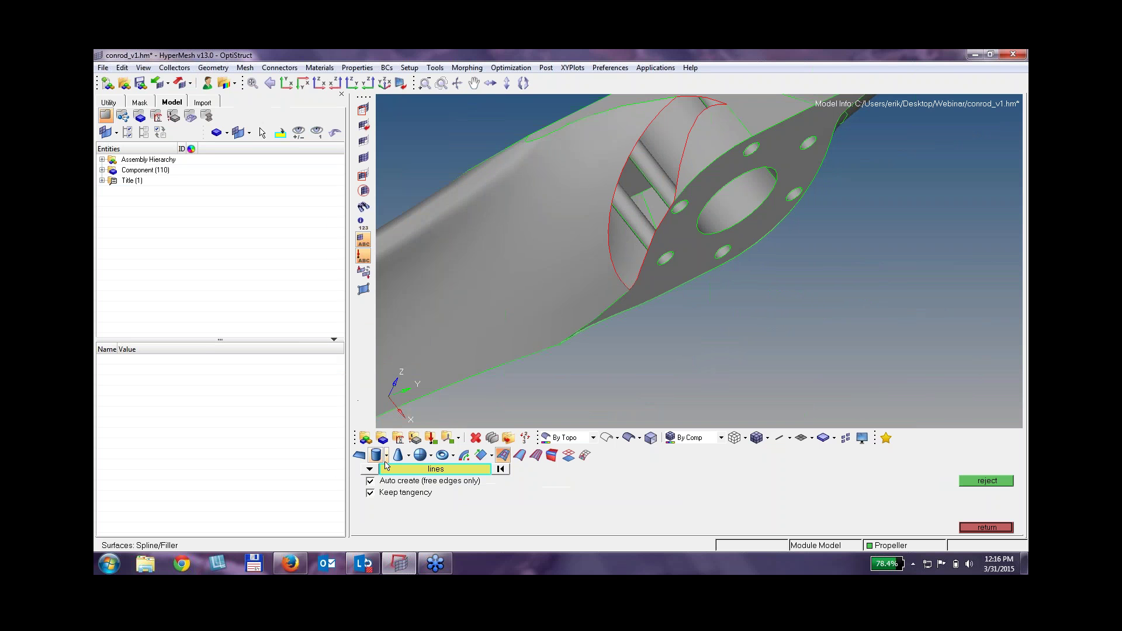
click(609, 226)
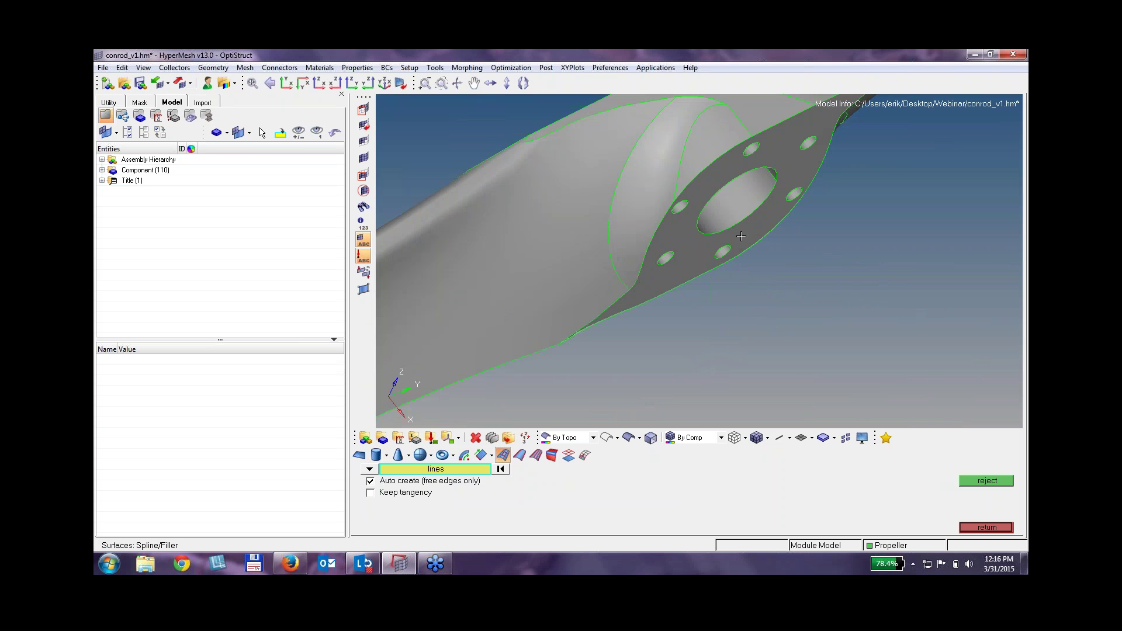
Create a solid from the propeller's bounding surfaces, with solid surfaces auto-selected.
ctrl+drag(727, 248, 781, 277)
key(f)
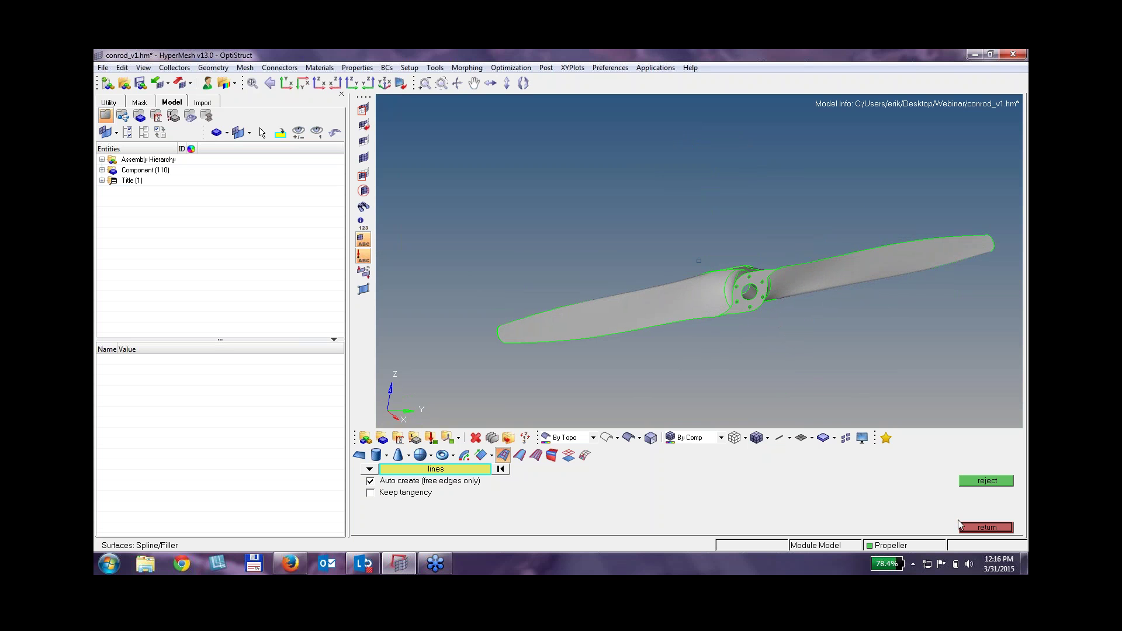
click(214, 67)
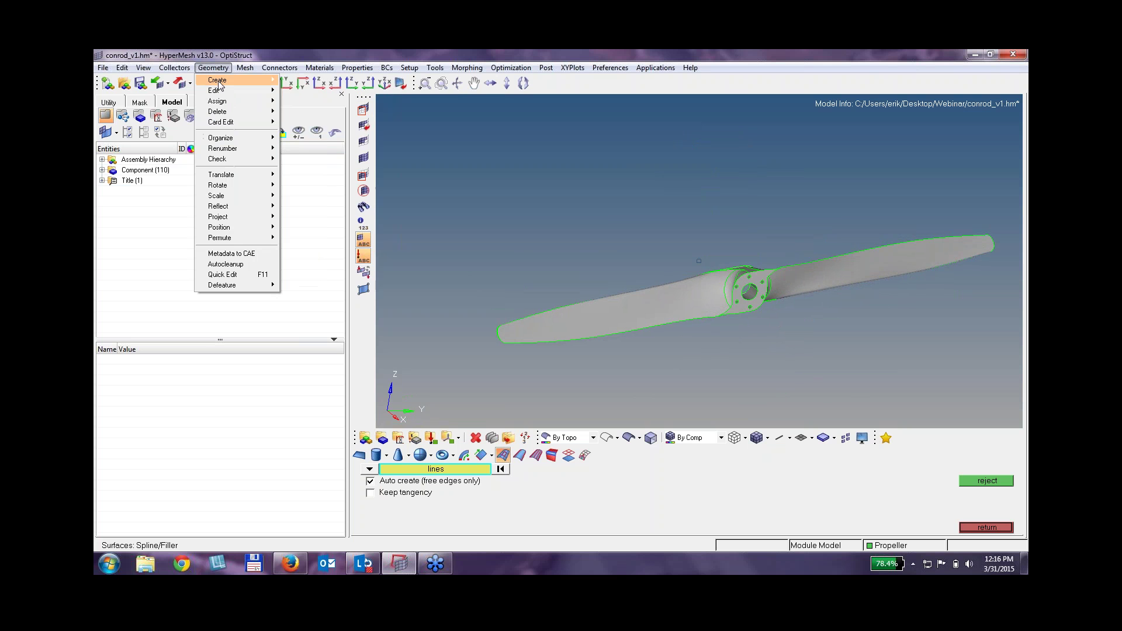
mouse_move(258, 80)
mouse_move(324, 148)
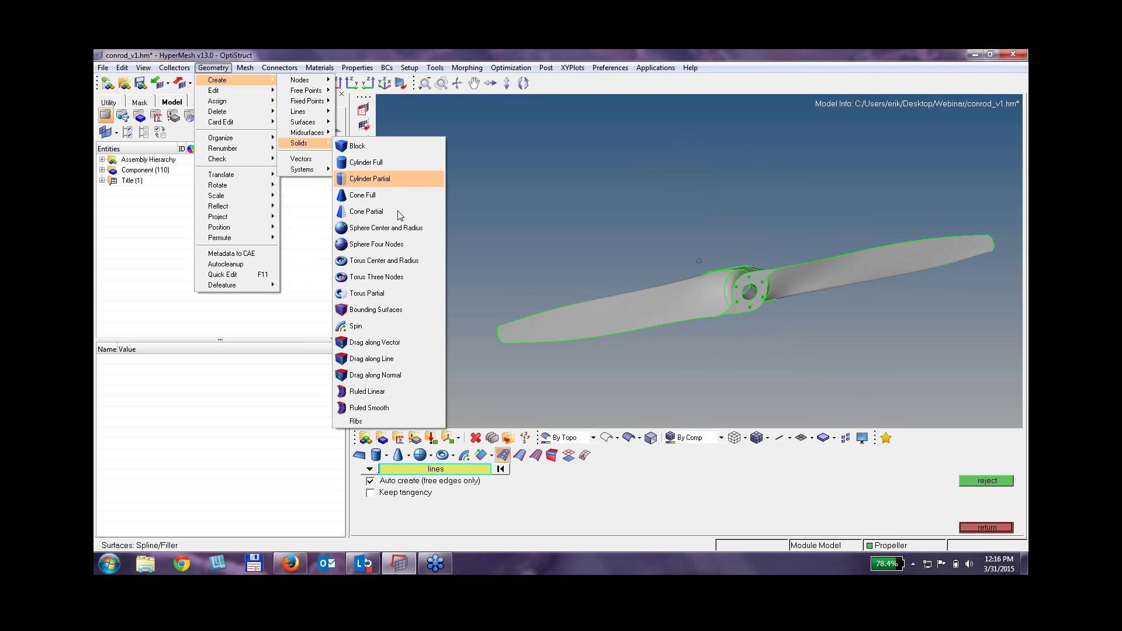
click(414, 315)
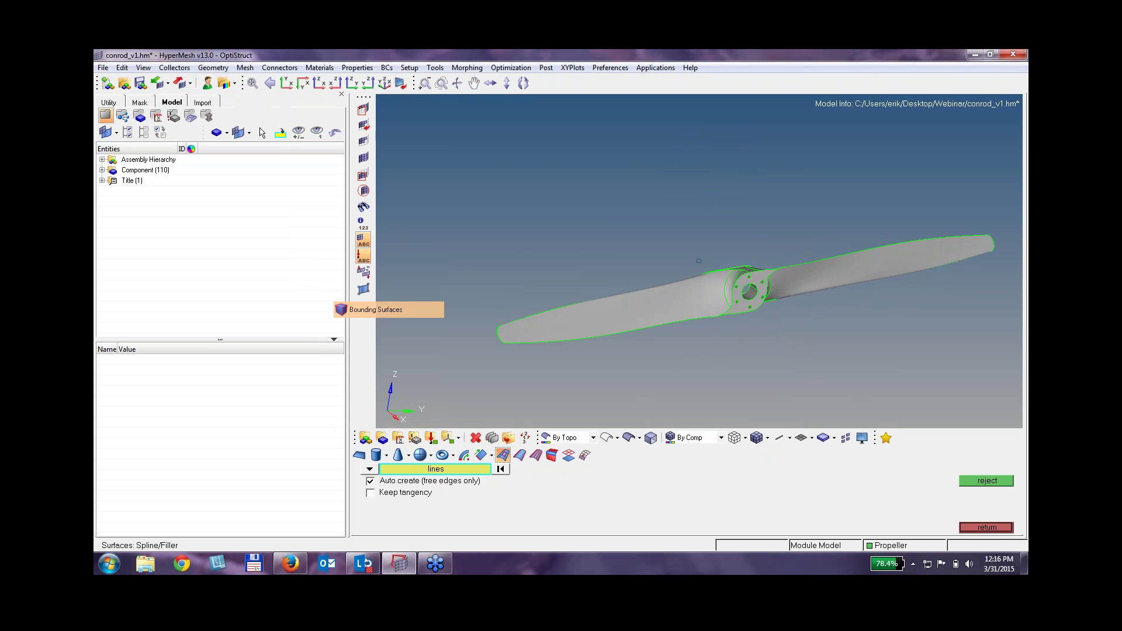
click(708, 297)
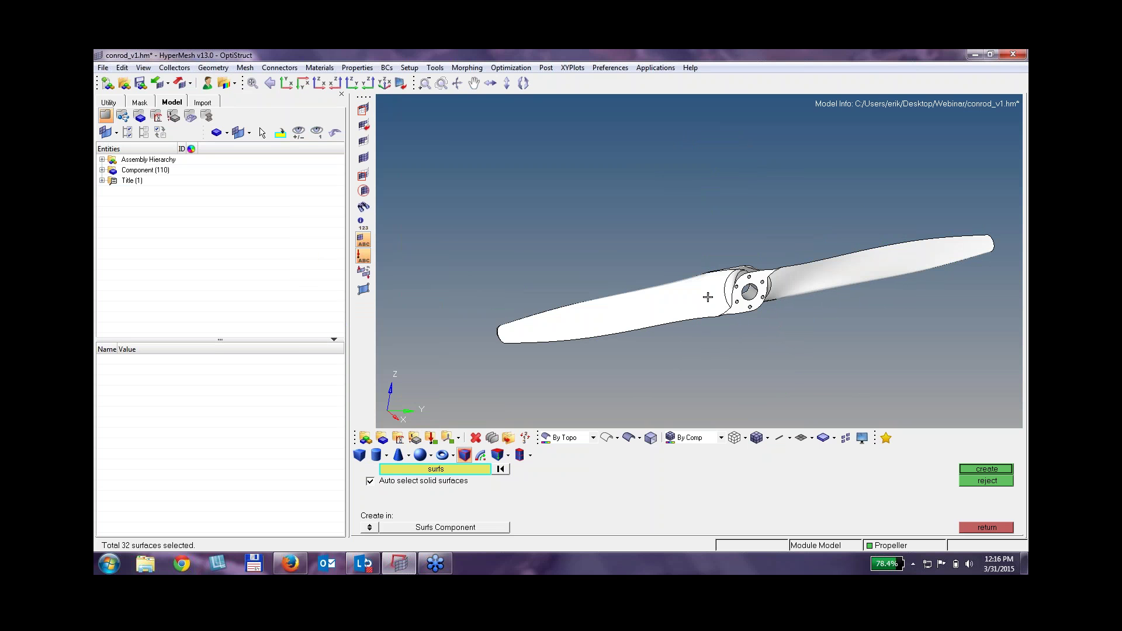
click(996, 469)
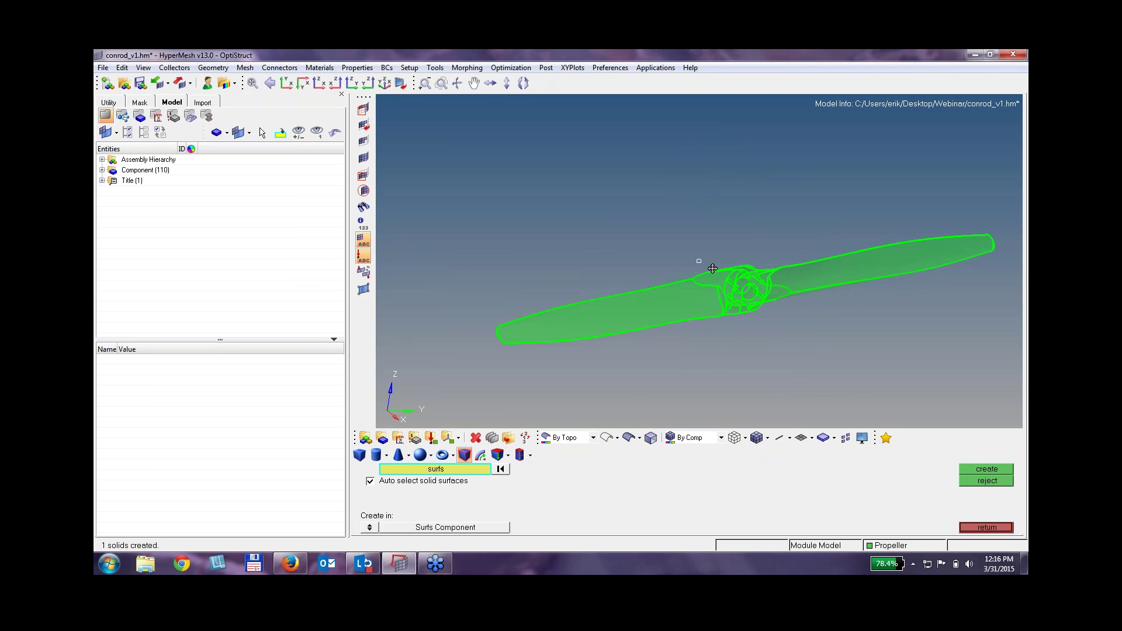
ctrl+drag(712, 268, 716, 223)
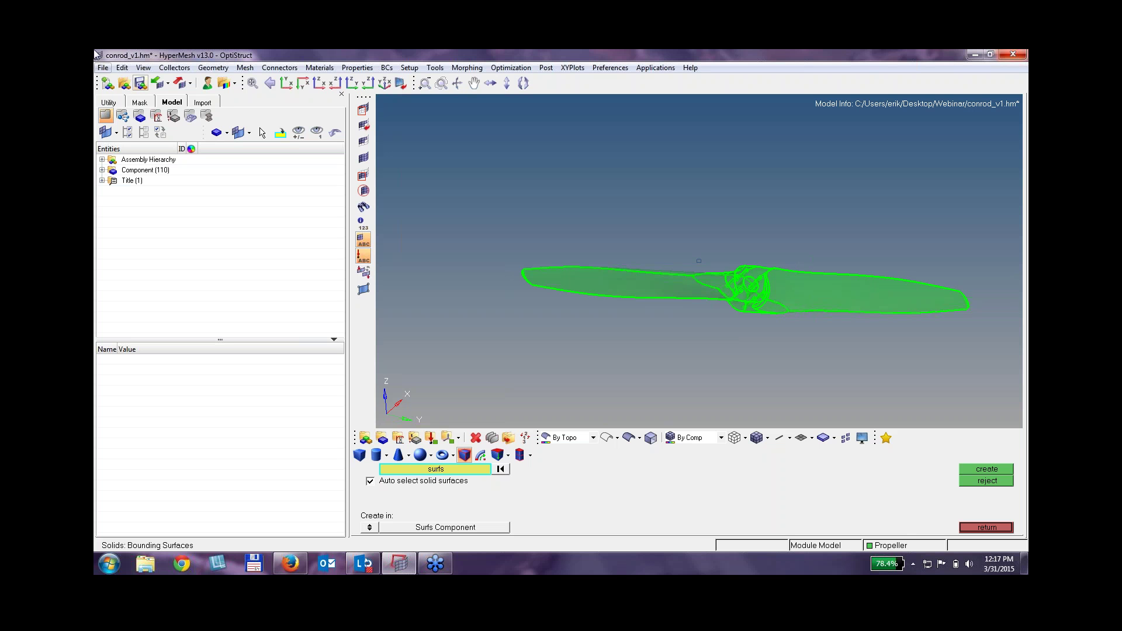
Display all engine components again and hide the Spinner in front of the propeller hub.
click(129, 133)
ctrl+drag(762, 252, 755, 305)
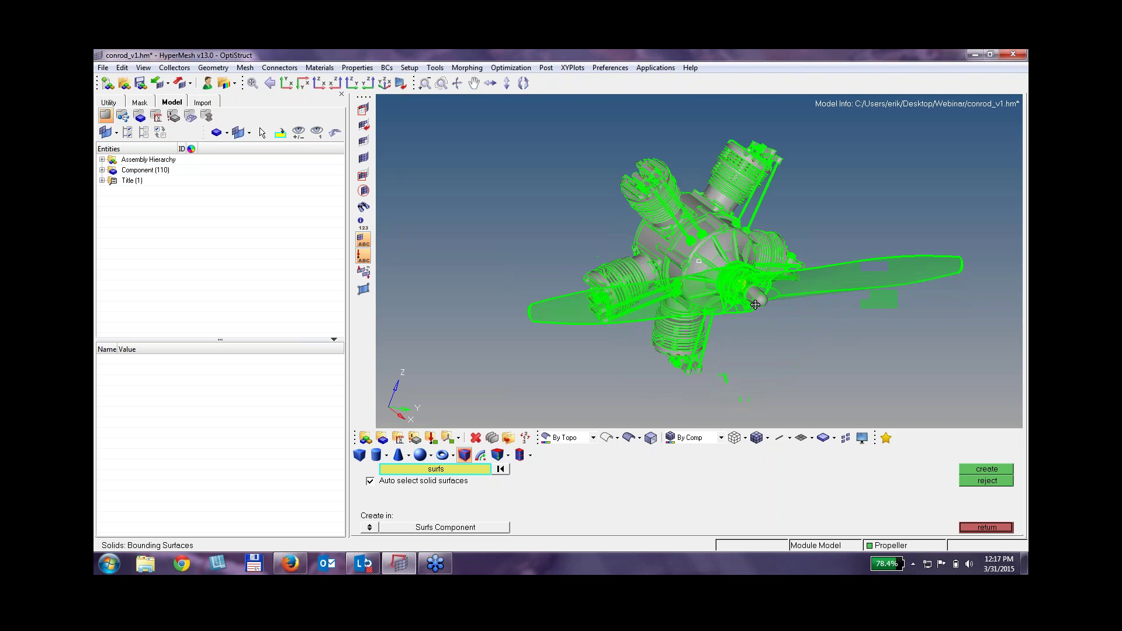
ctrl+scroll(764, 287, up, 6)
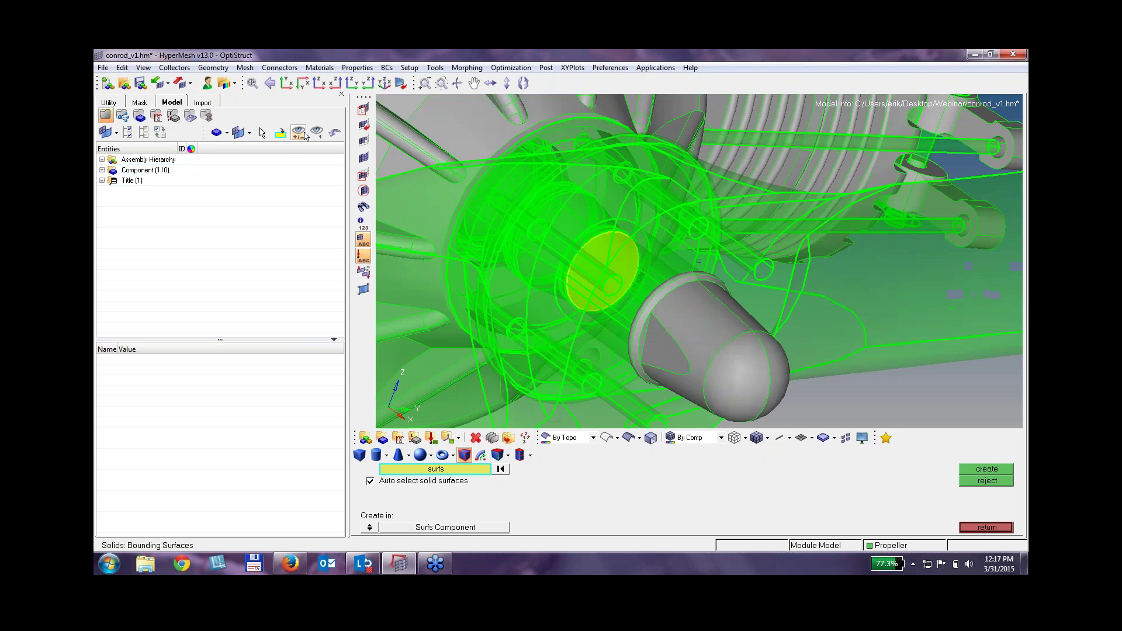
click(298, 133)
click(746, 349)
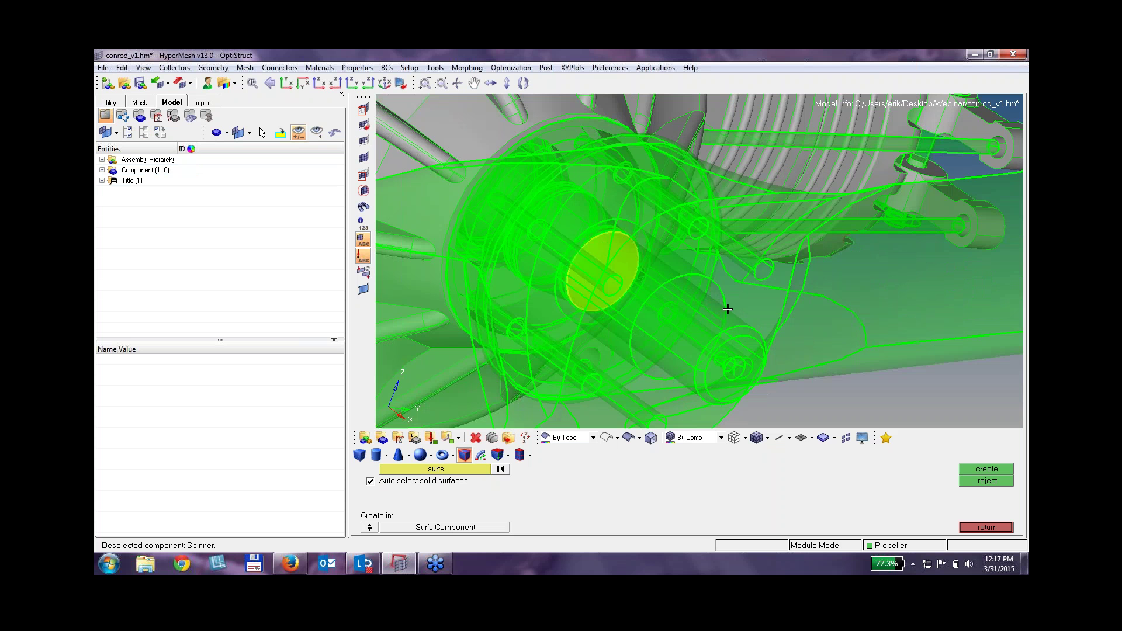
Isolate the shaft running through the propeller hub and inspect its internal shared face.
ctrl+drag(728, 310, 678, 274)
click(314, 135)
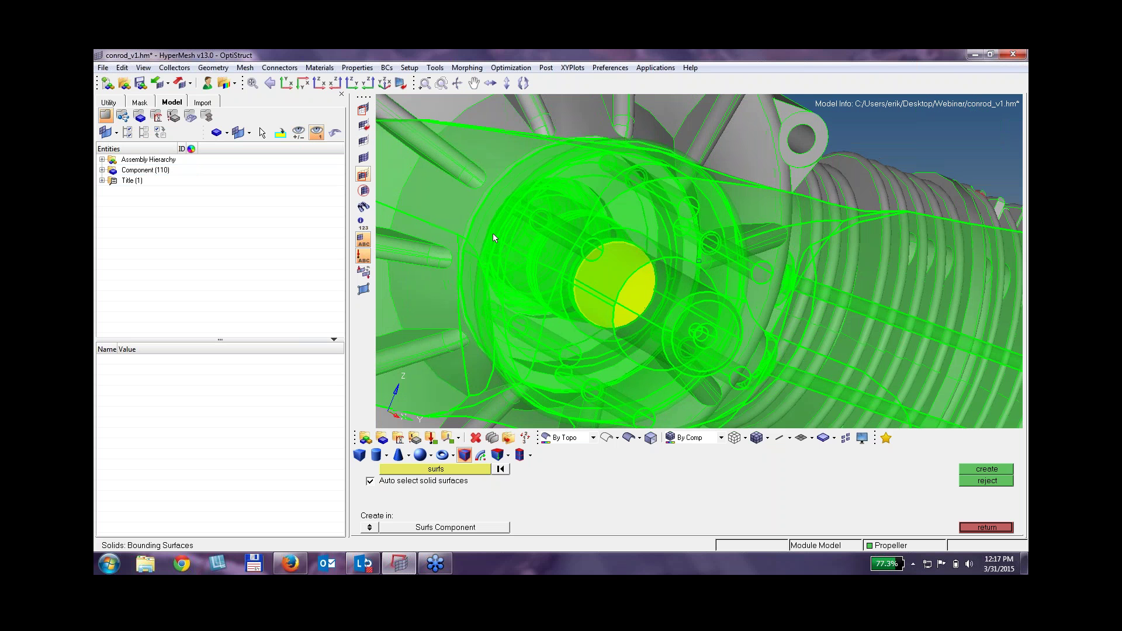
click(673, 311)
ctrl+drag(756, 332, 594, 272)
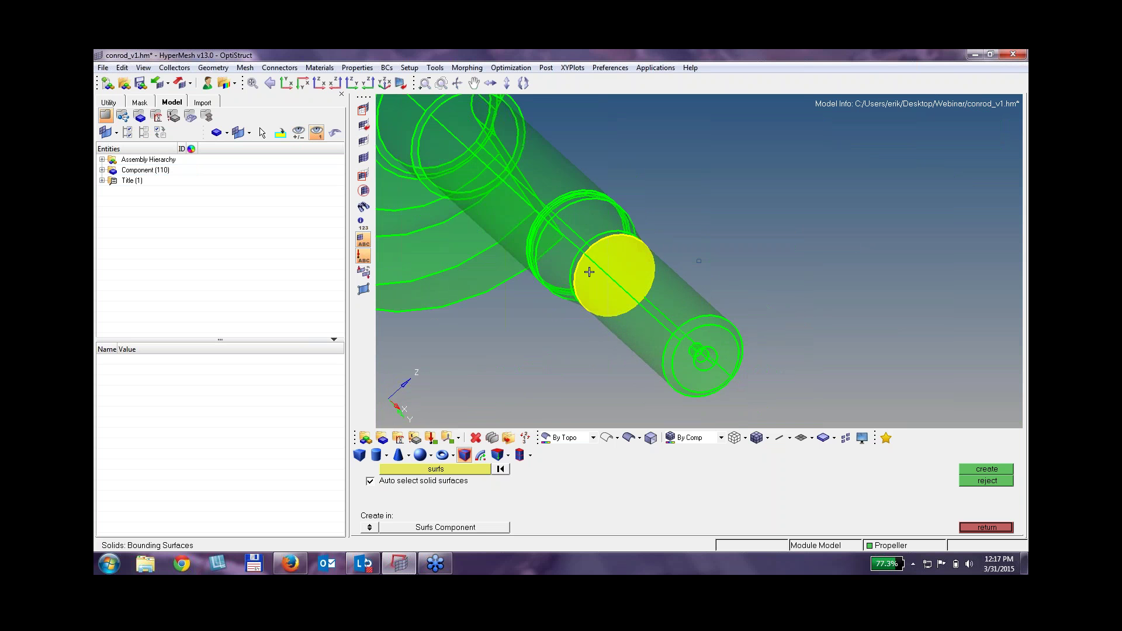
ctrl+drag(812, 349, 776, 312)
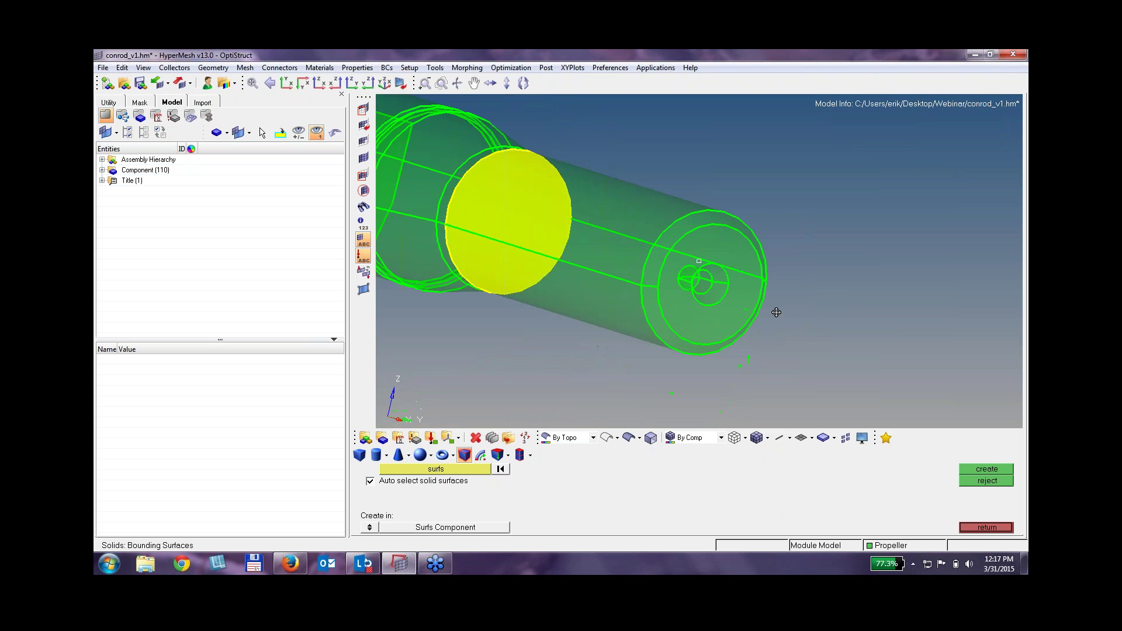
Mesh the ring-shaped face at the shaft's free end with 2D AutoMesh, using mixed elements and an element size of 2.
click(994, 527)
click(987, 528)
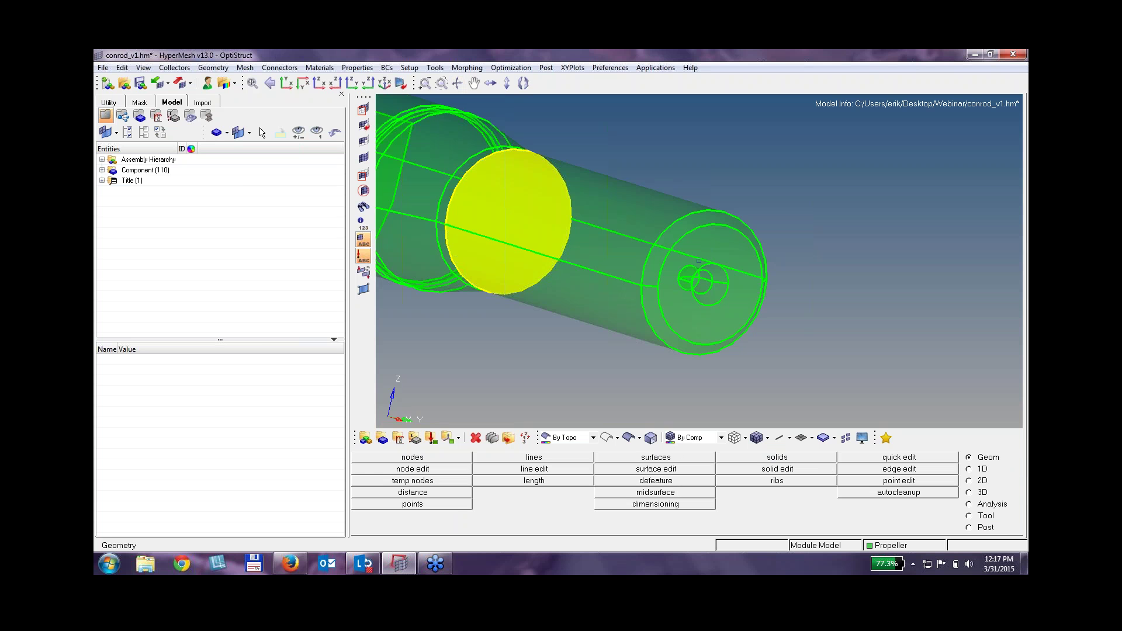
click(245, 68)
mouse_move(248, 85)
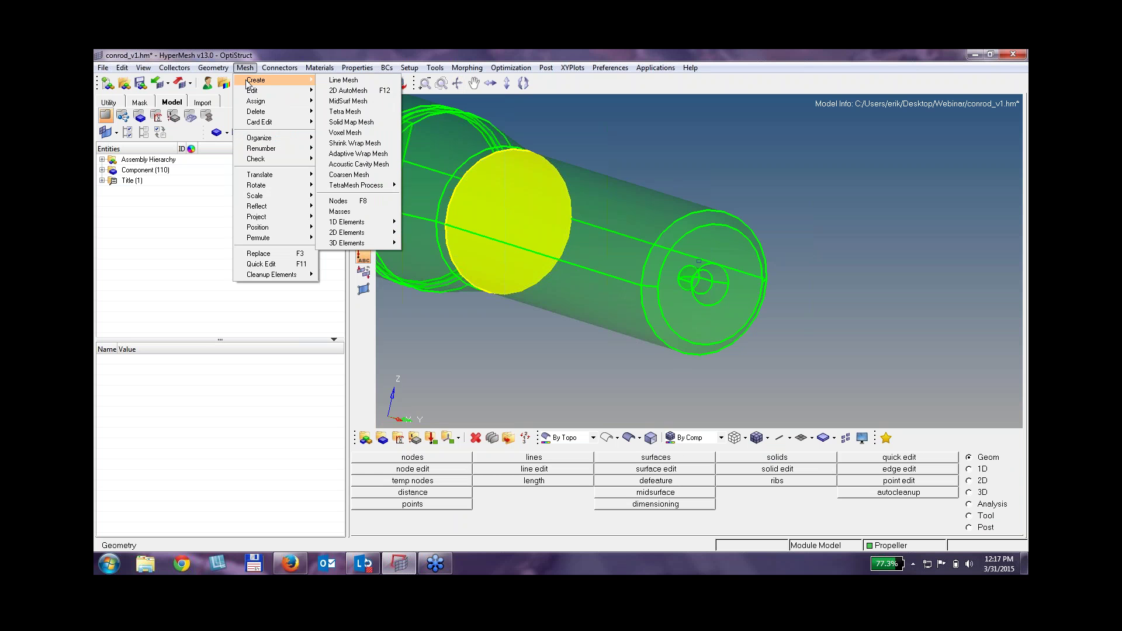
click(348, 91)
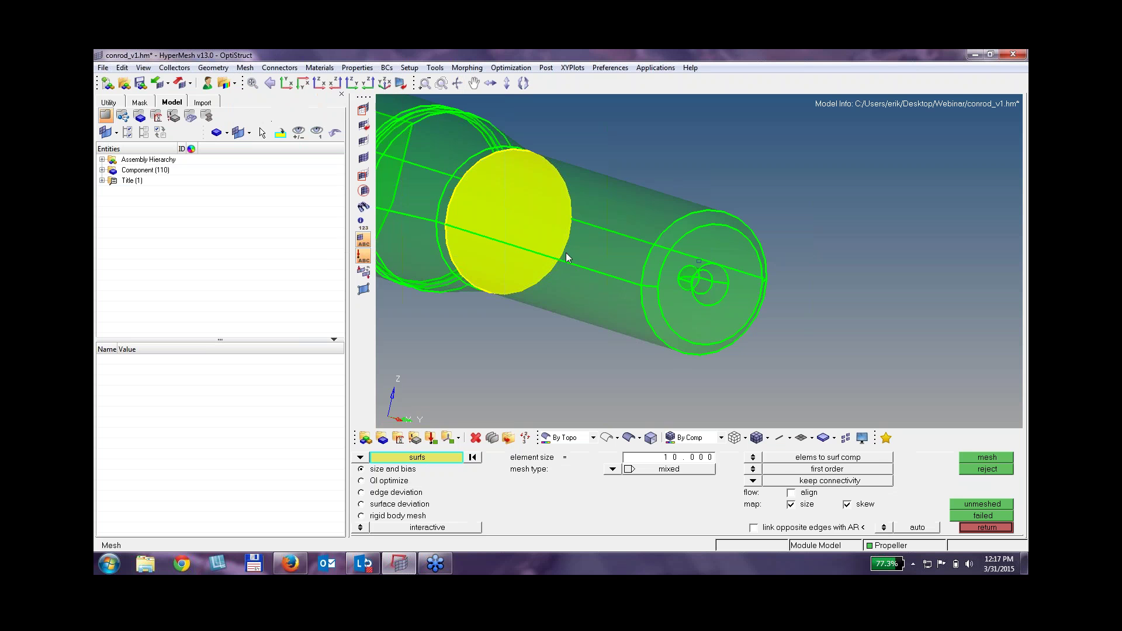
click(665, 459)
text(2)
key(Return)
click(725, 230)
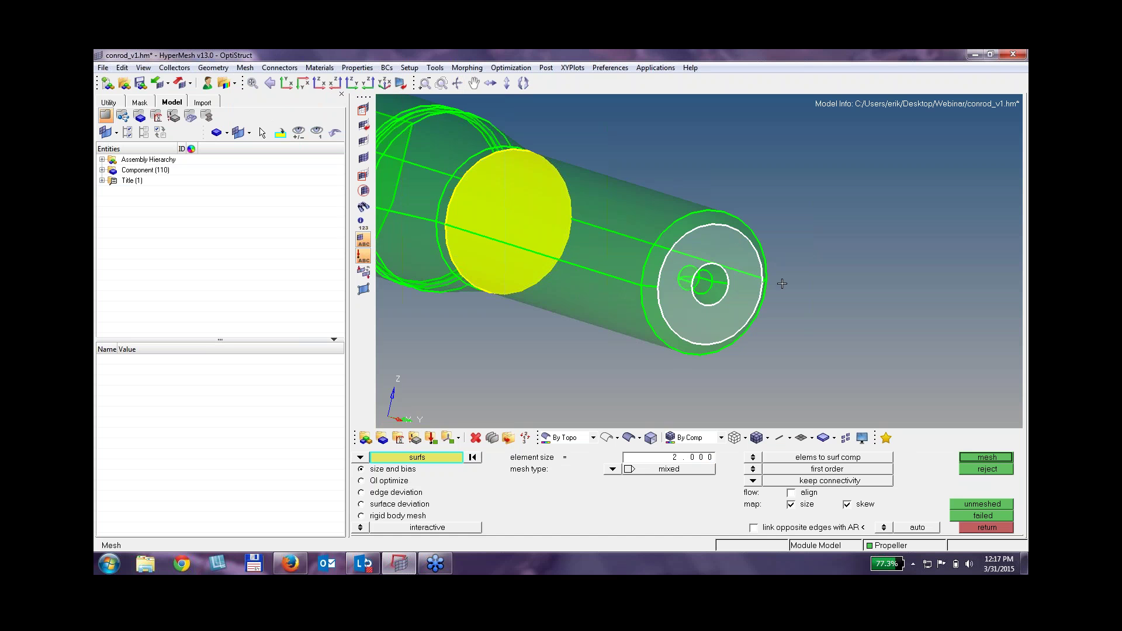
click(996, 459)
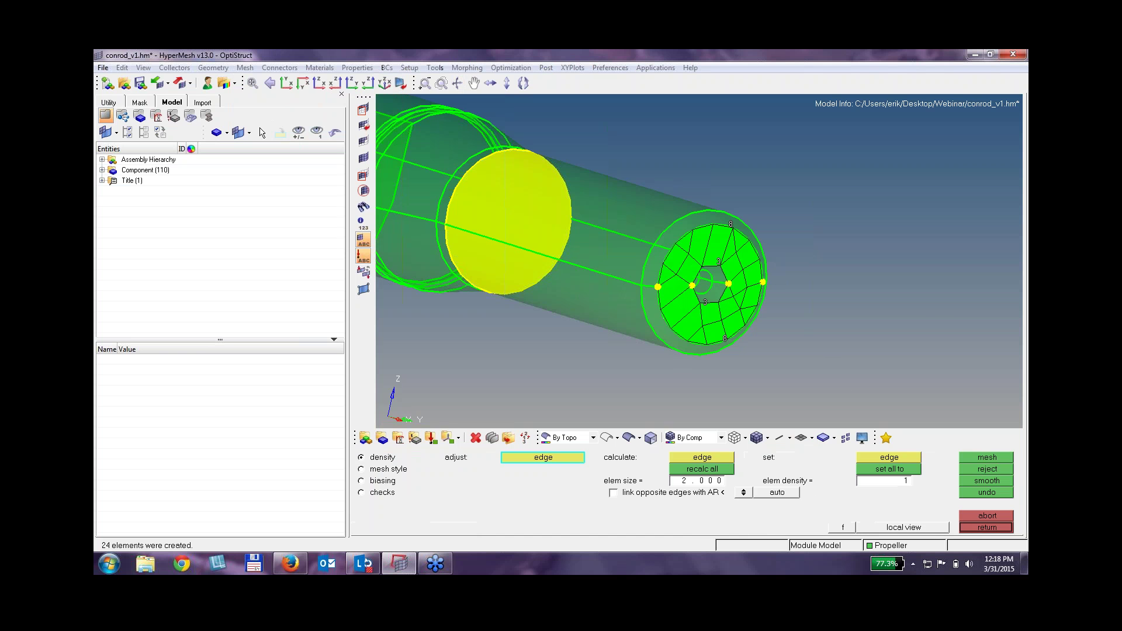
Recalculate all edge densities of the ring face with an element size of 1 and remesh it.
click(697, 481)
text(1)
click(711, 472)
click(987, 458)
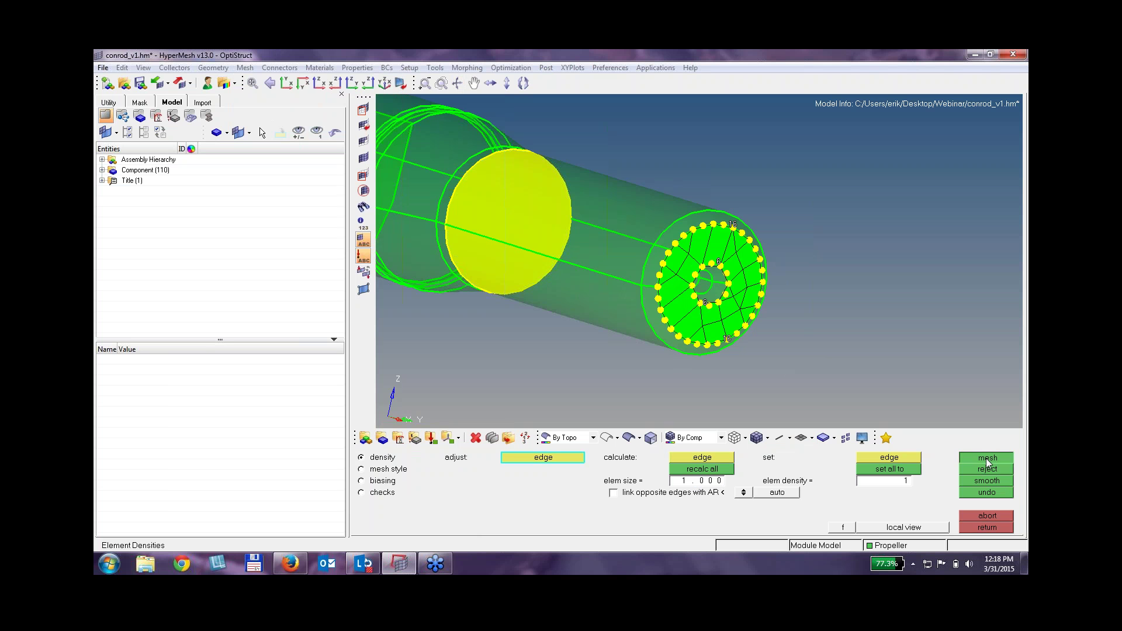
ctrl+drag(773, 332, 696, 276)
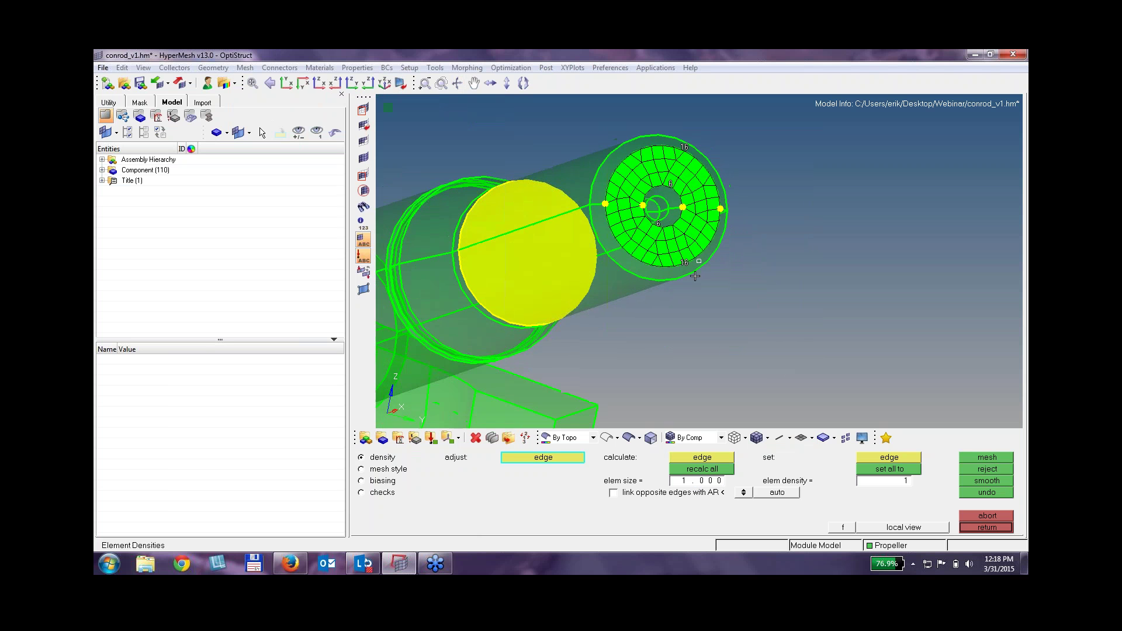
ctrl+scroll(649, 252, up, 2)
ctrl+right_drag(643, 248, 688, 310)
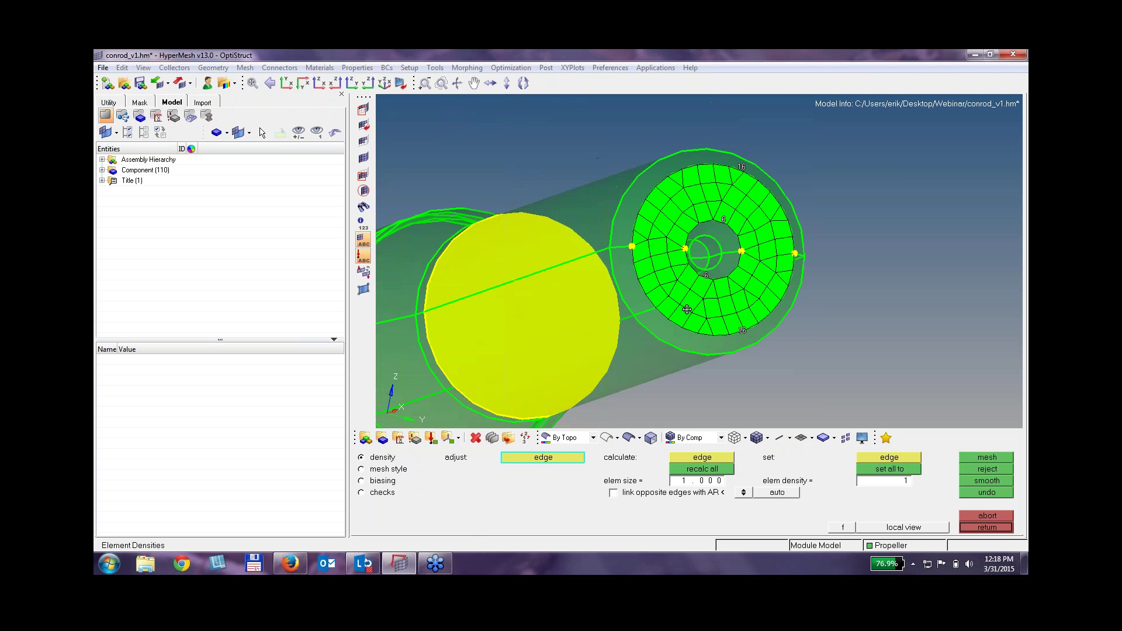
Increase the element density on both halves of the ring face's inner circular edge.
click(725, 220)
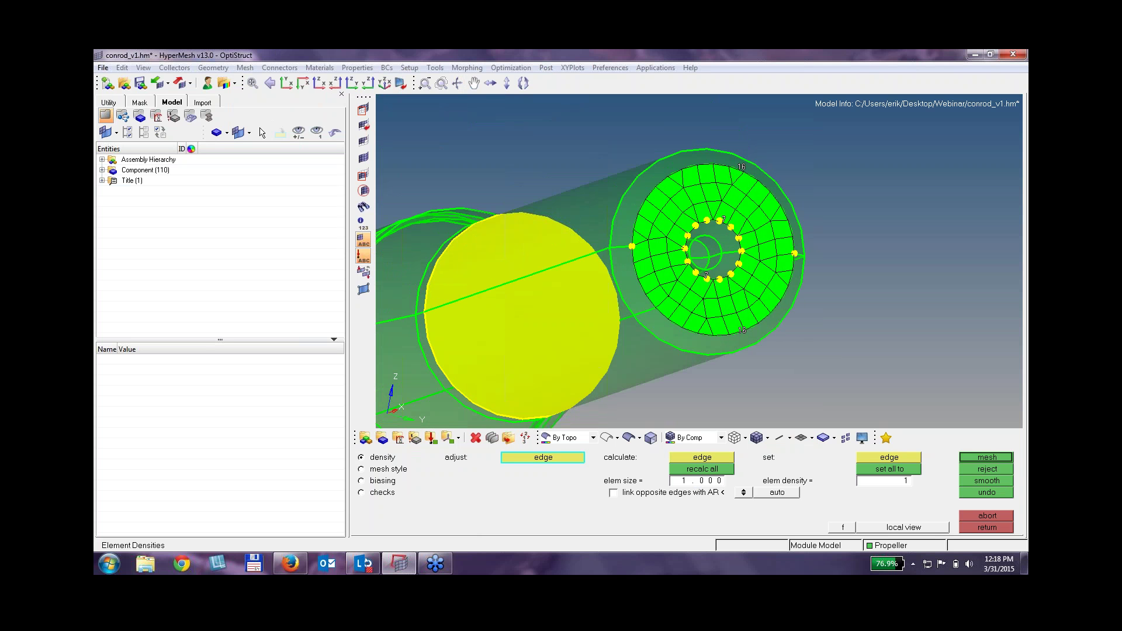
click(724, 219)
click(727, 213)
click(726, 217)
click(707, 277)
click(707, 277)
click(707, 277)
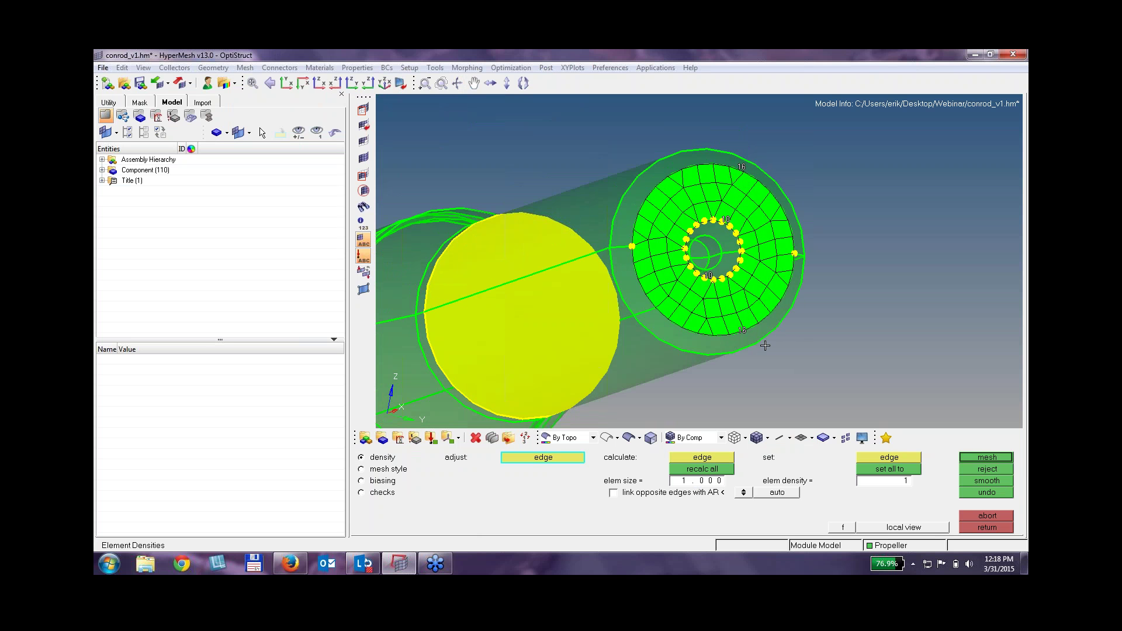
Lower the density of both halves of the ring face's outer edge to 10 elements and remesh the face.
right_click(743, 331)
right_click(743, 331)
right_click(745, 330)
right_click(744, 331)
right_click(743, 330)
right_click(743, 330)
right_click(740, 168)
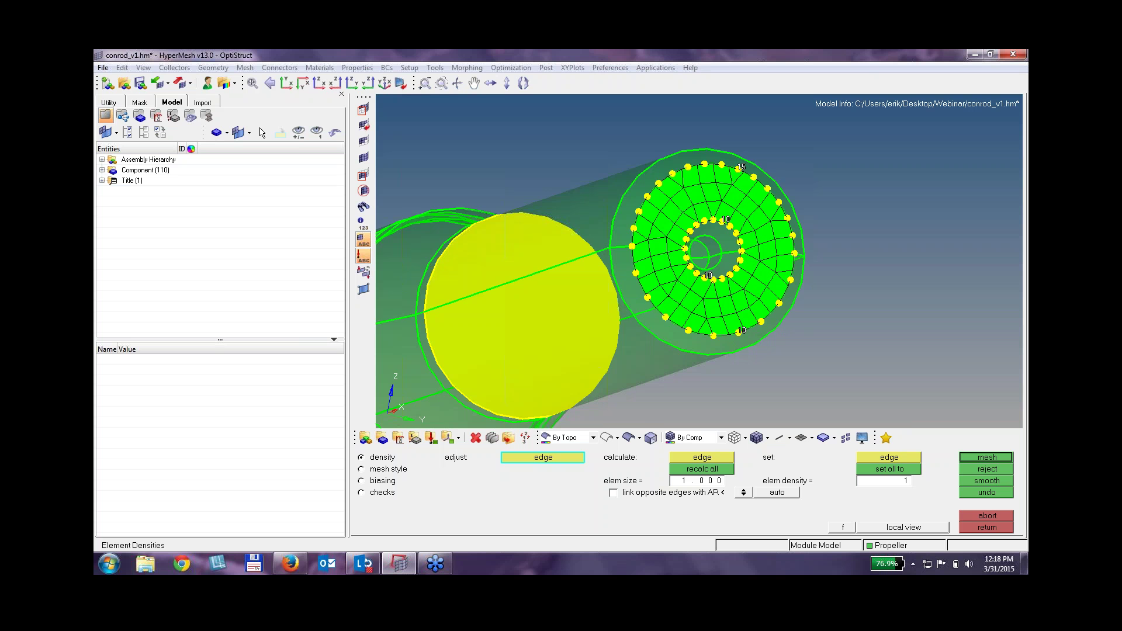
right_click(740, 168)
right_click(740, 168)
right_click(740, 168)
right_click(740, 168)
right_click(740, 168)
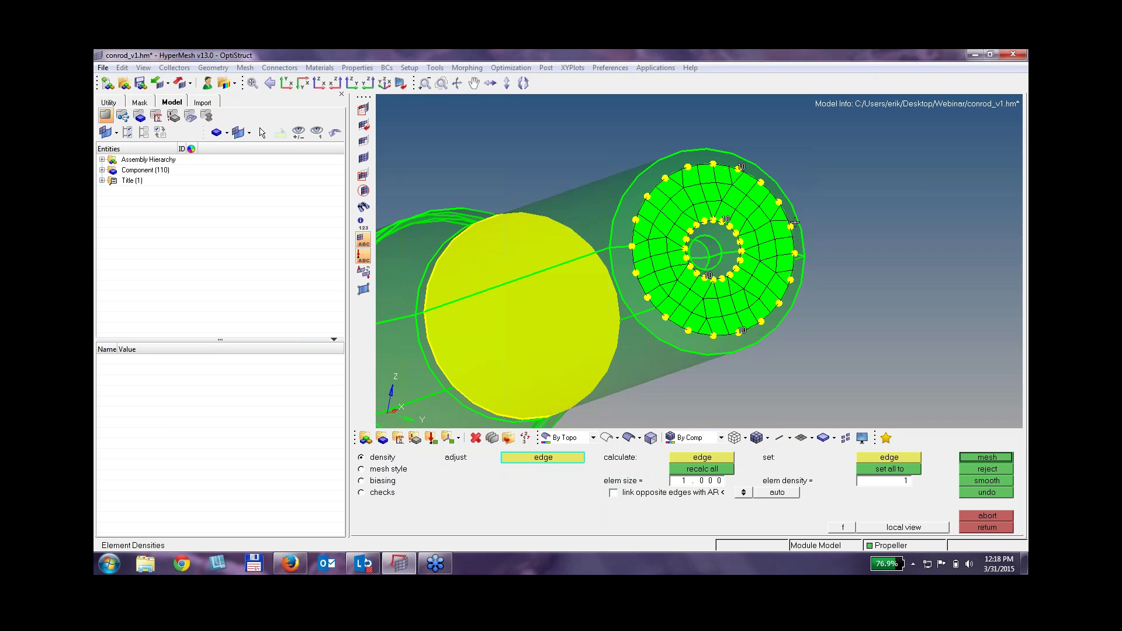
click(971, 459)
scroll(731, 292, down, 1)
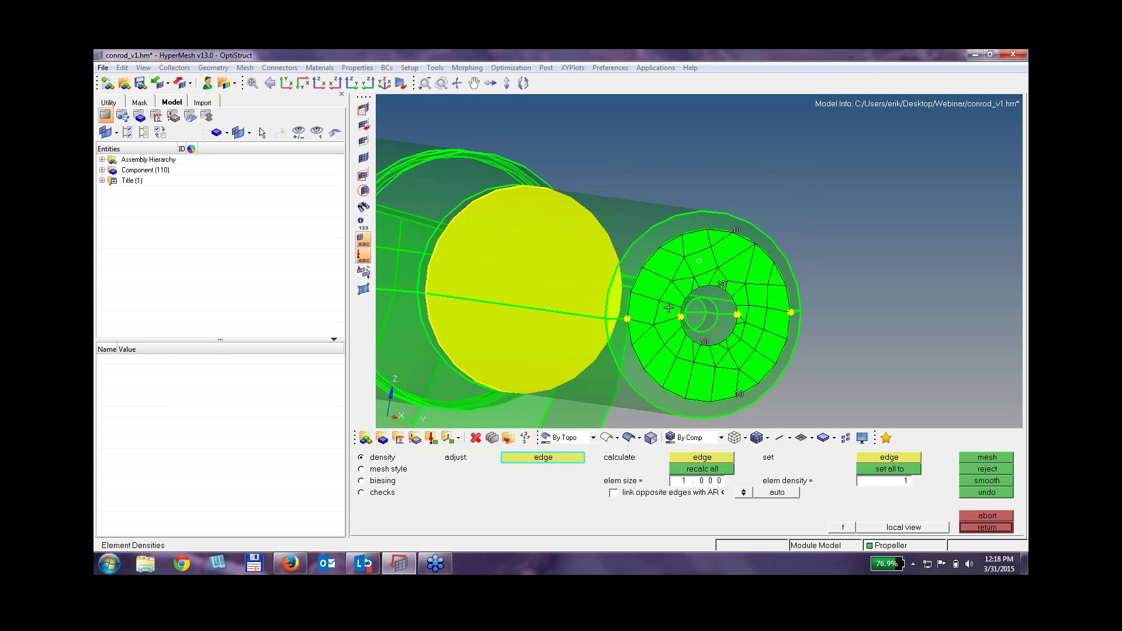
Recalculate all edge densities at element size 1, remesh the ring face and accept the surface mesh.
scroll(696, 304, up, 5)
scroll(691, 346, down, 4)
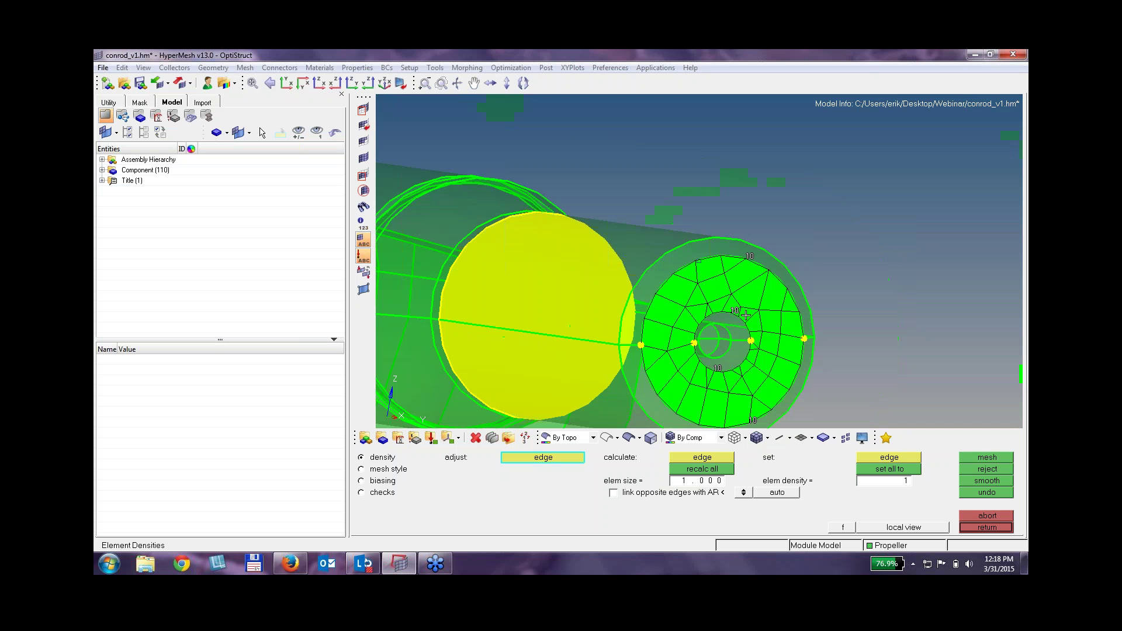
click(728, 470)
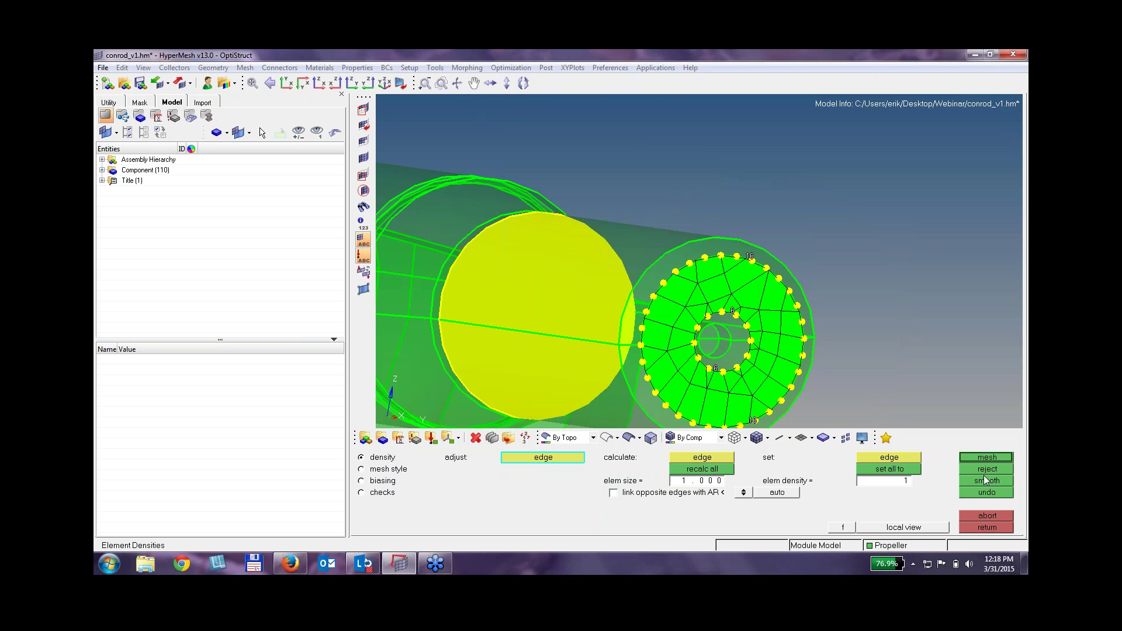
click(1004, 458)
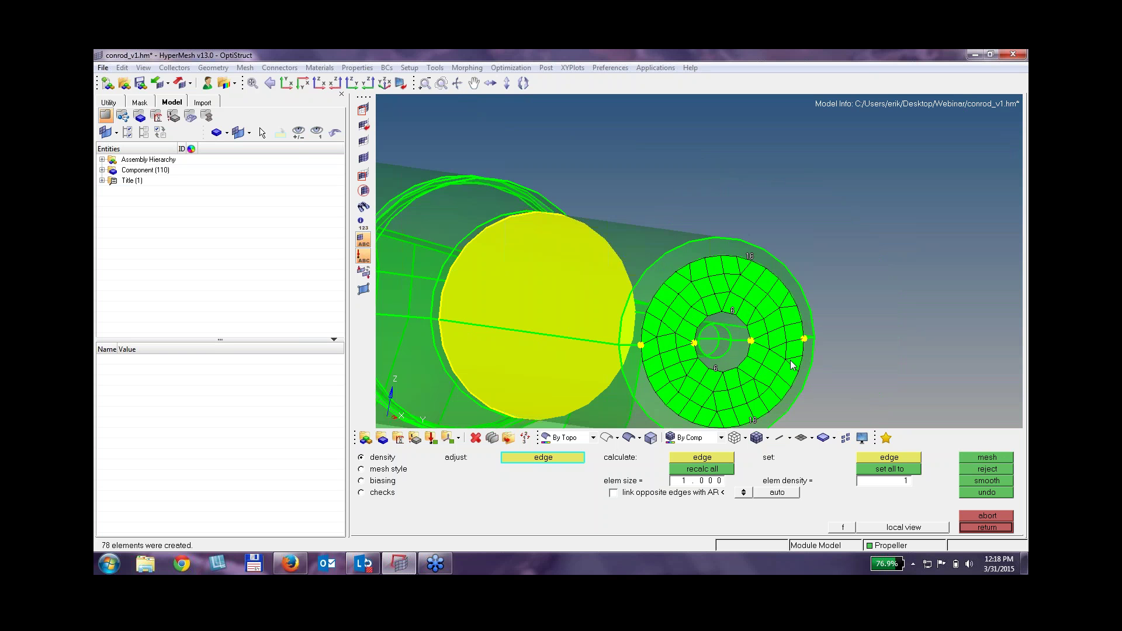
scroll(792, 365, down, 5)
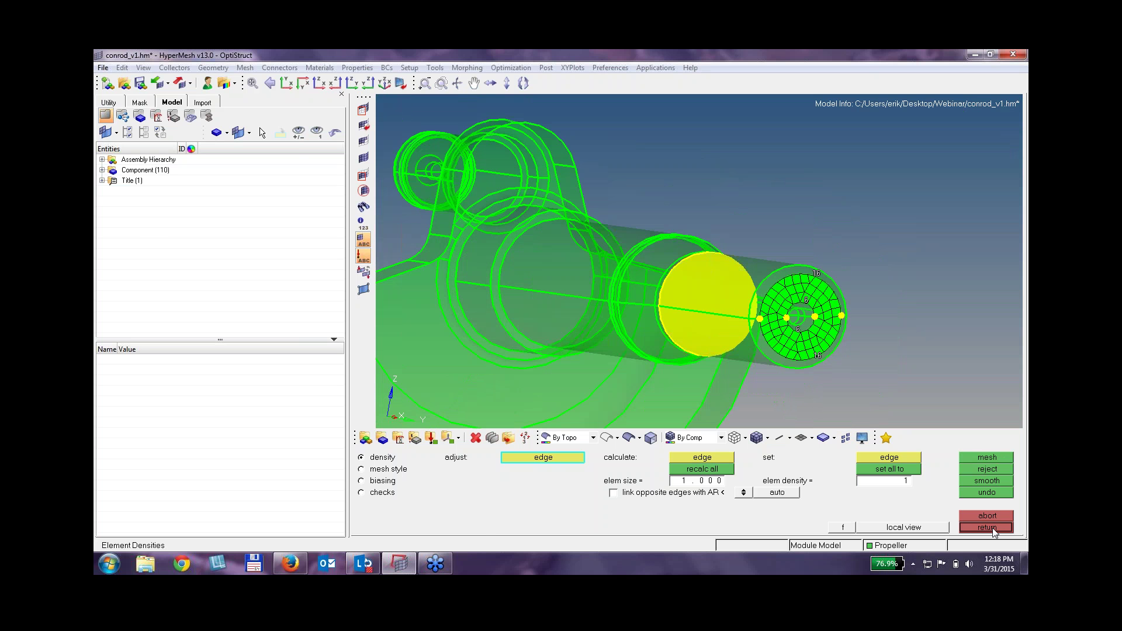
click(987, 528)
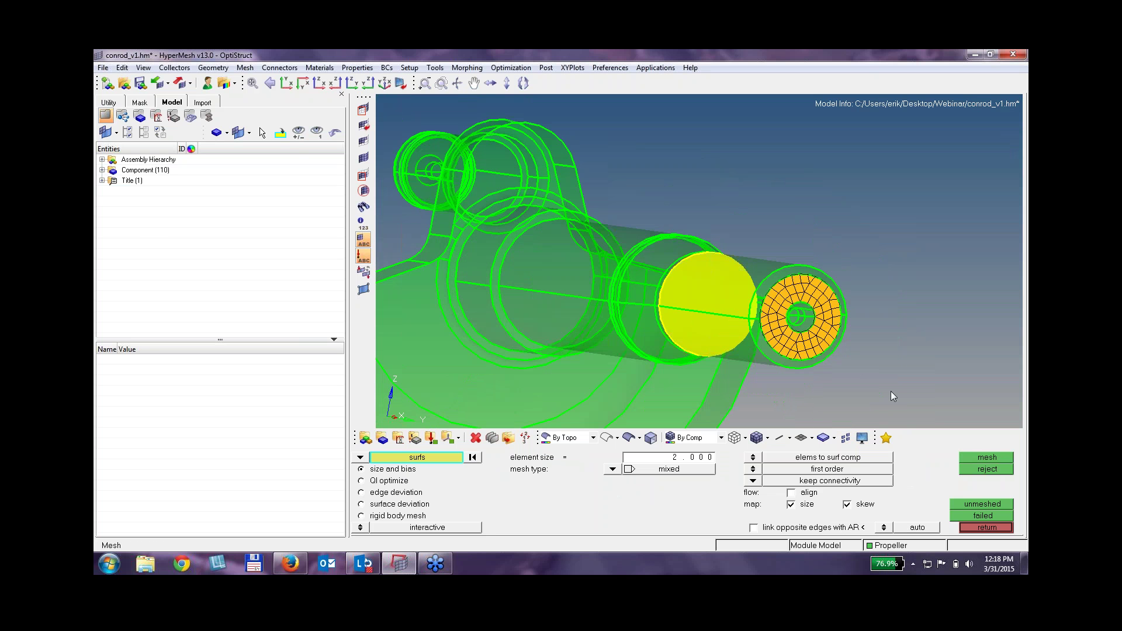
Try a multi-solids Solid Map mesh on the shaft's end section with an element size of 2, then abort it.
ctrl+drag(766, 362, 794, 365)
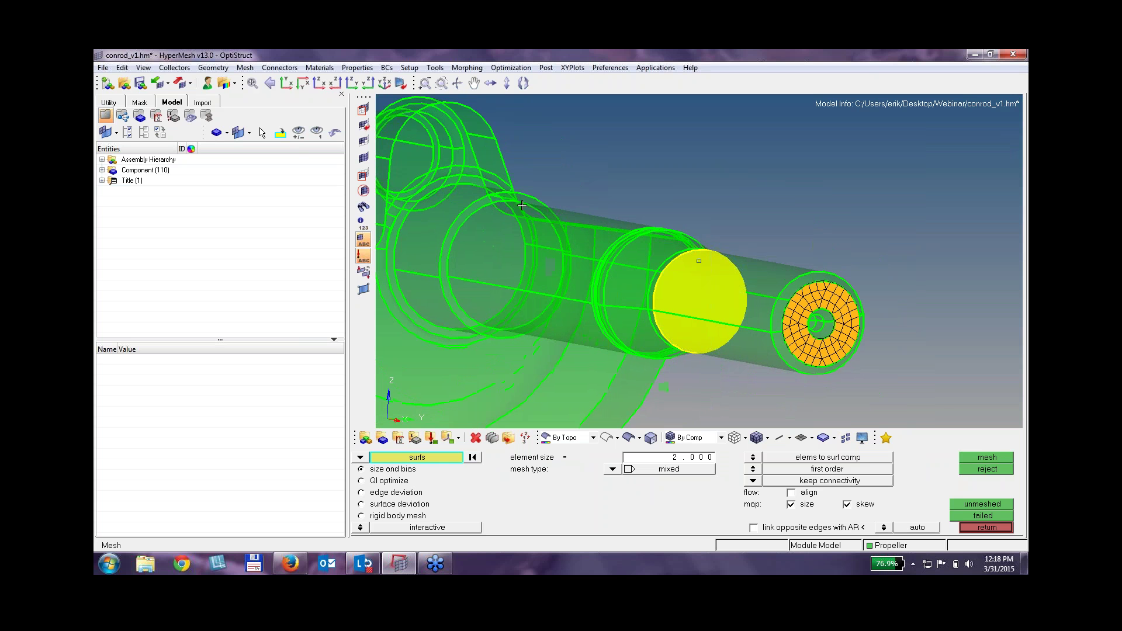
click(245, 69)
mouse_move(252, 80)
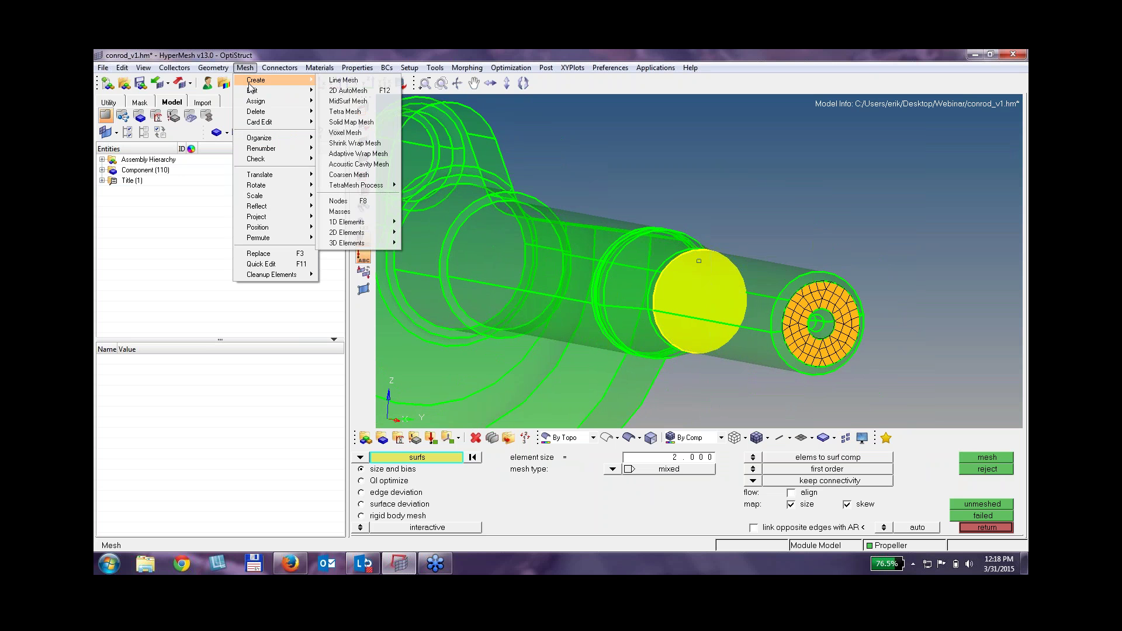
click(348, 123)
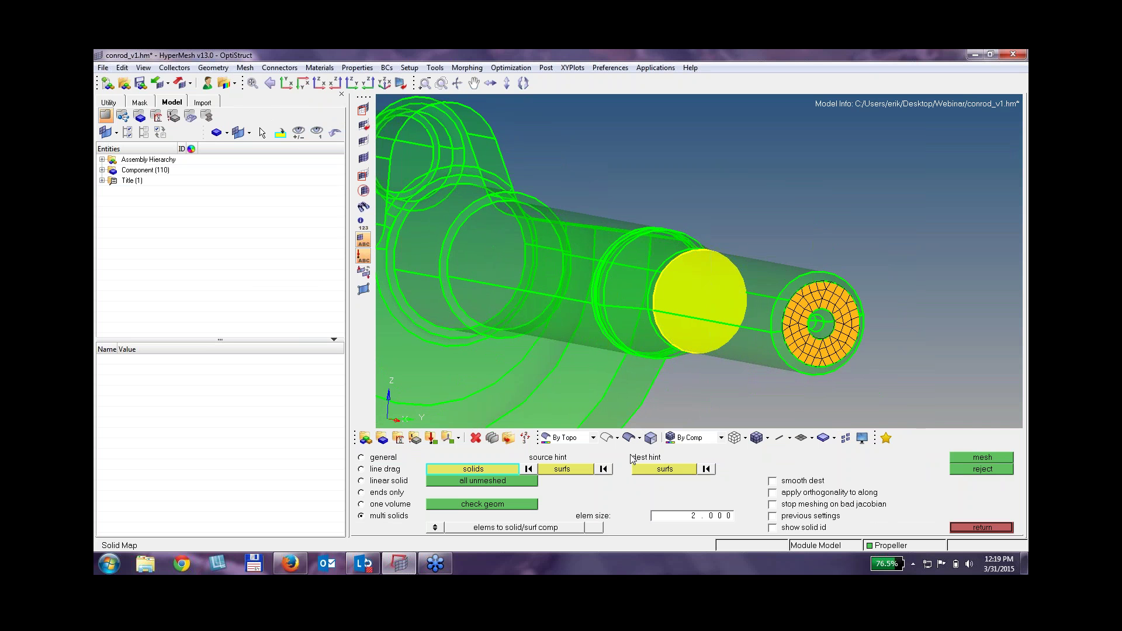
middle_click(771, 336)
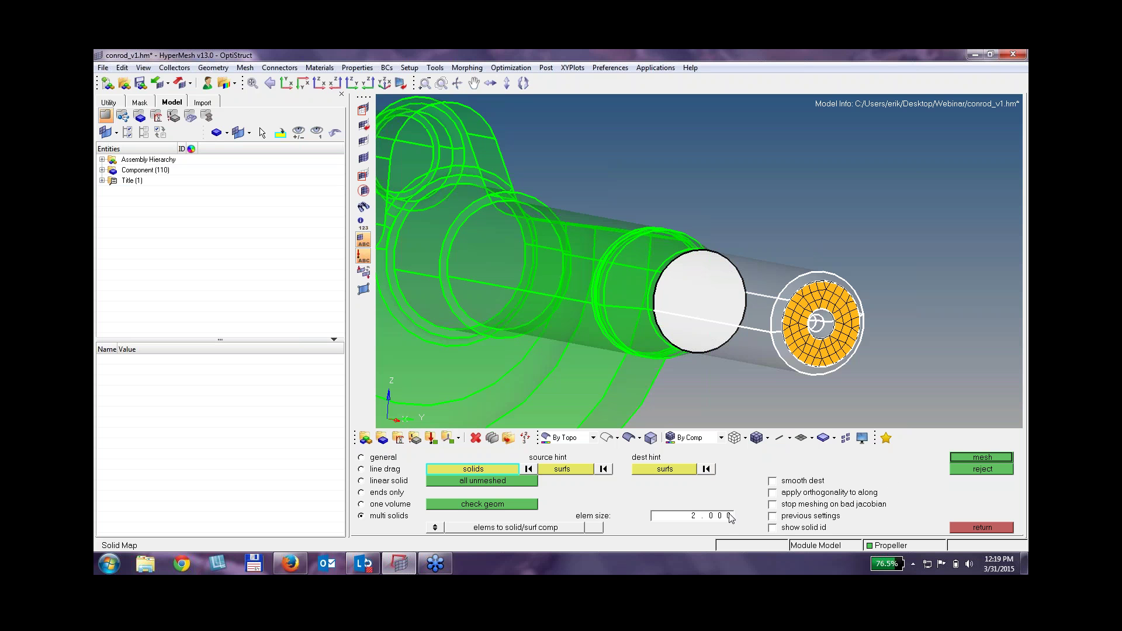
click(988, 459)
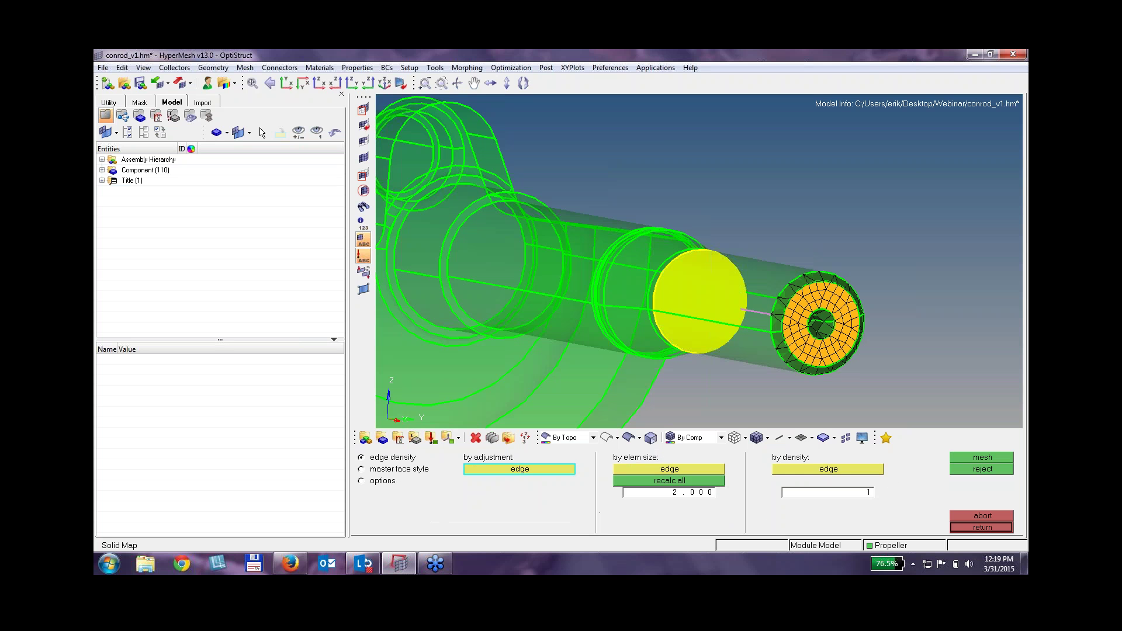
click(988, 457)
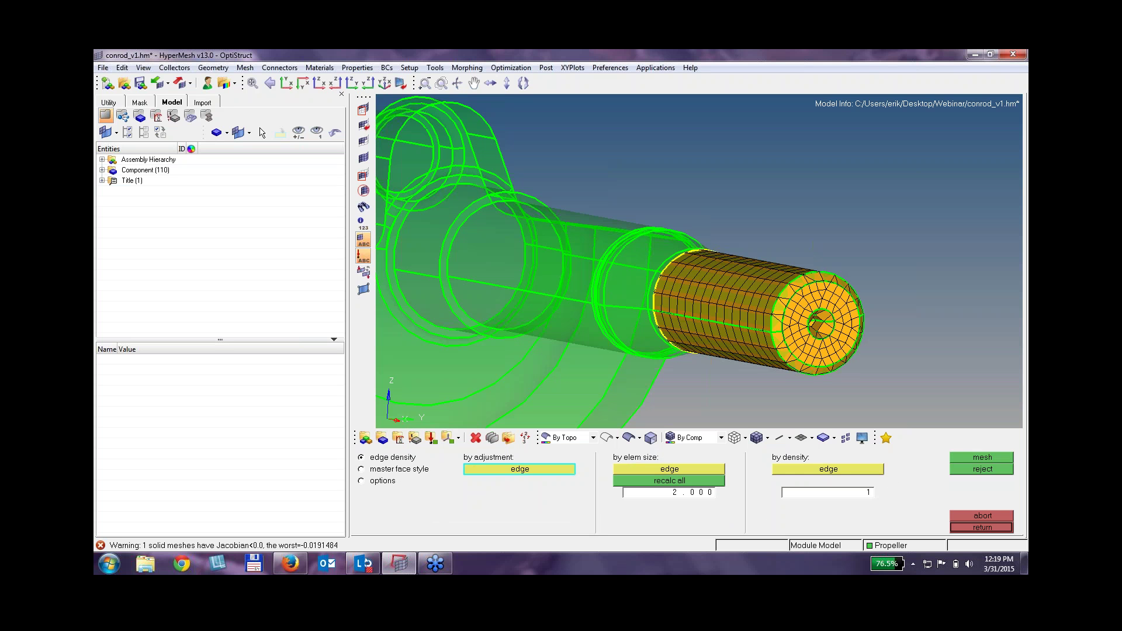
mouse_move(679, 295)
ctrl+mouse_down()
mouse_move(815, 318)
mouse_move(847, 338)
mouse_move(714, 321)
mouse_move(726, 304)
mouse_move(619, 323)
mouse_move(771, 316)
mouse_move(678, 312)
ctrl+mouse_up()
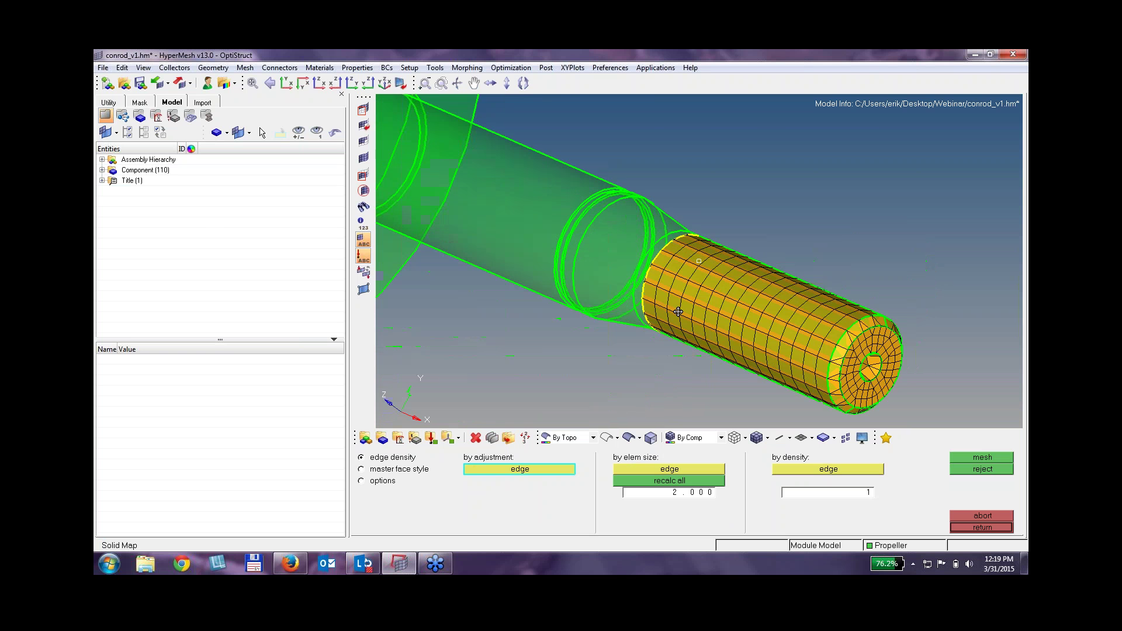
click(993, 517)
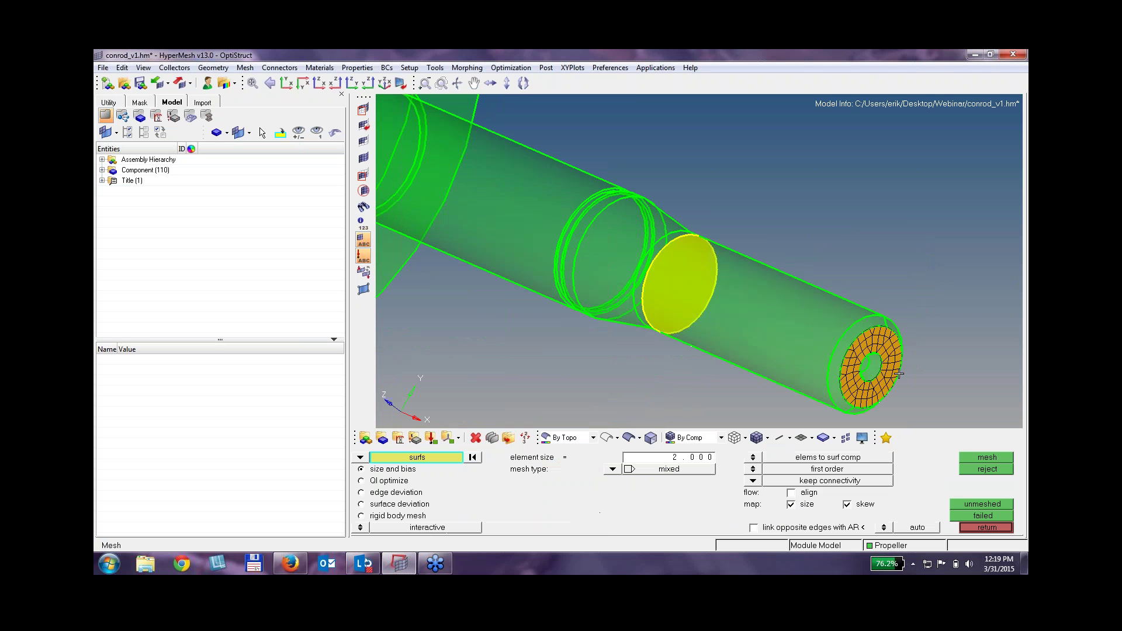
Remesh the shaft's ring-shaped end face with 2D AutoMesh, using the quads only mesh type and an element size of 2.
scroll(899, 374, up, 3)
scroll(823, 250, up, 4)
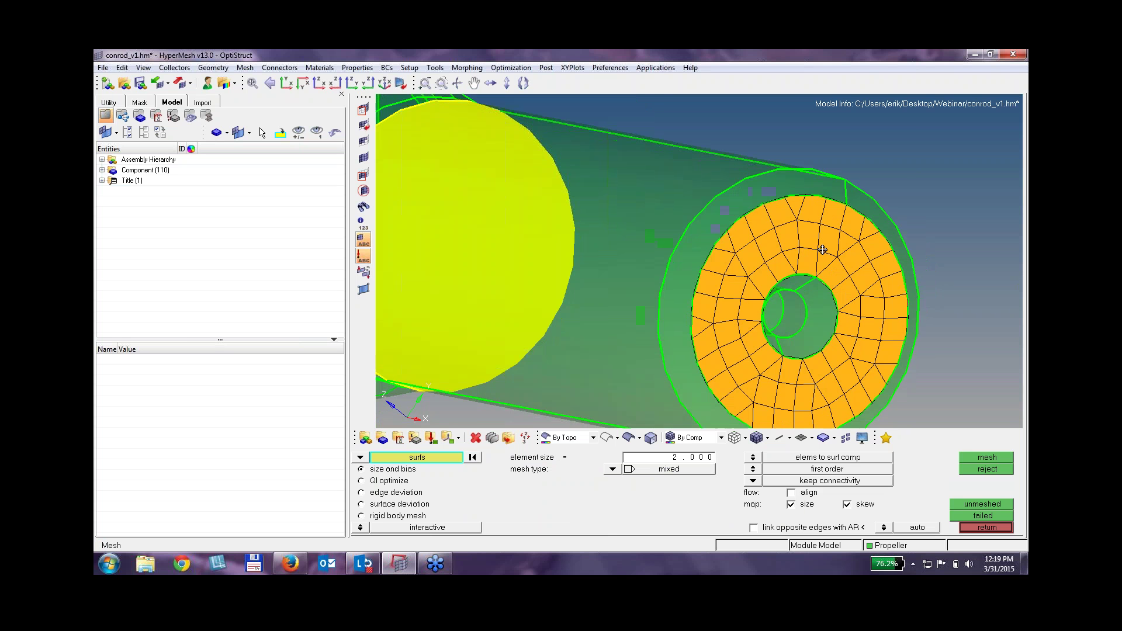
ctrl+right_drag(823, 250, 790, 177)
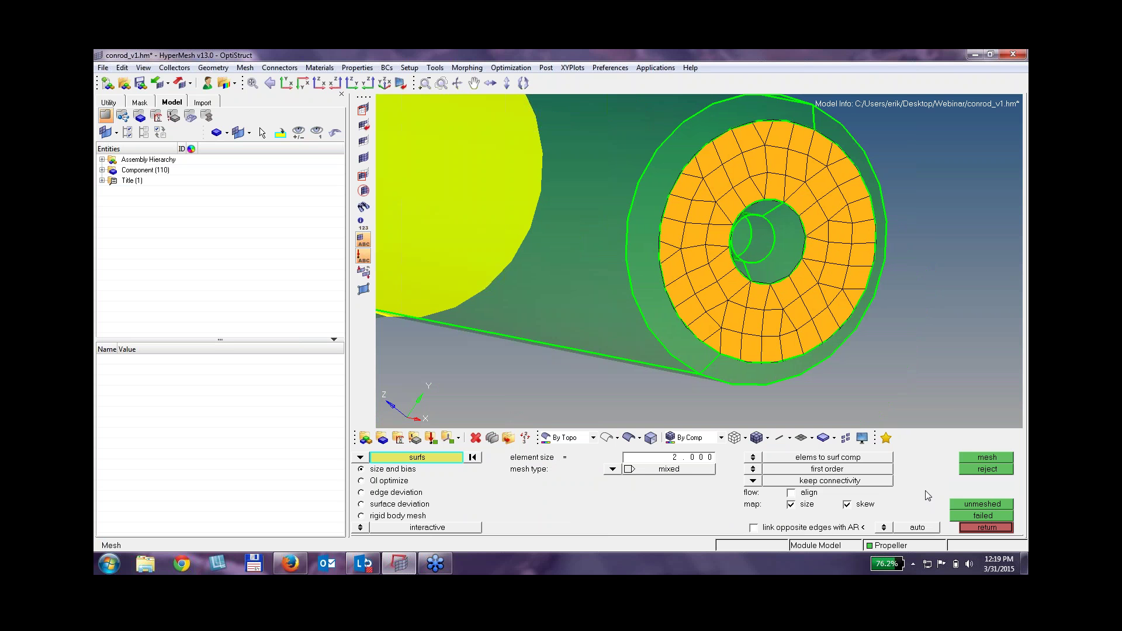
click(987, 529)
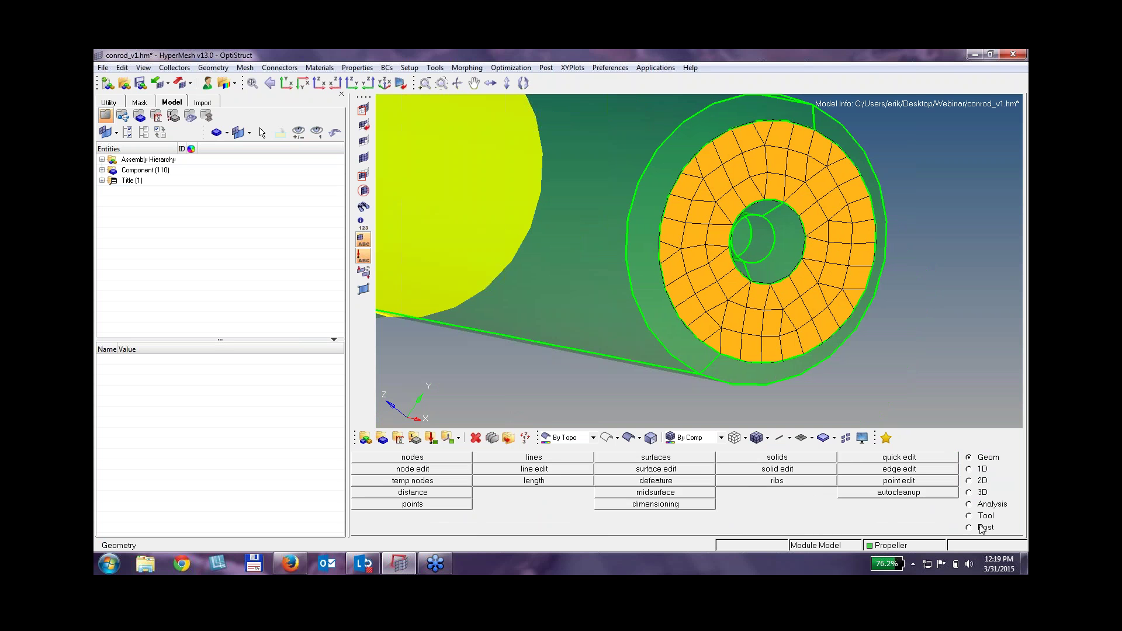
key(F12)
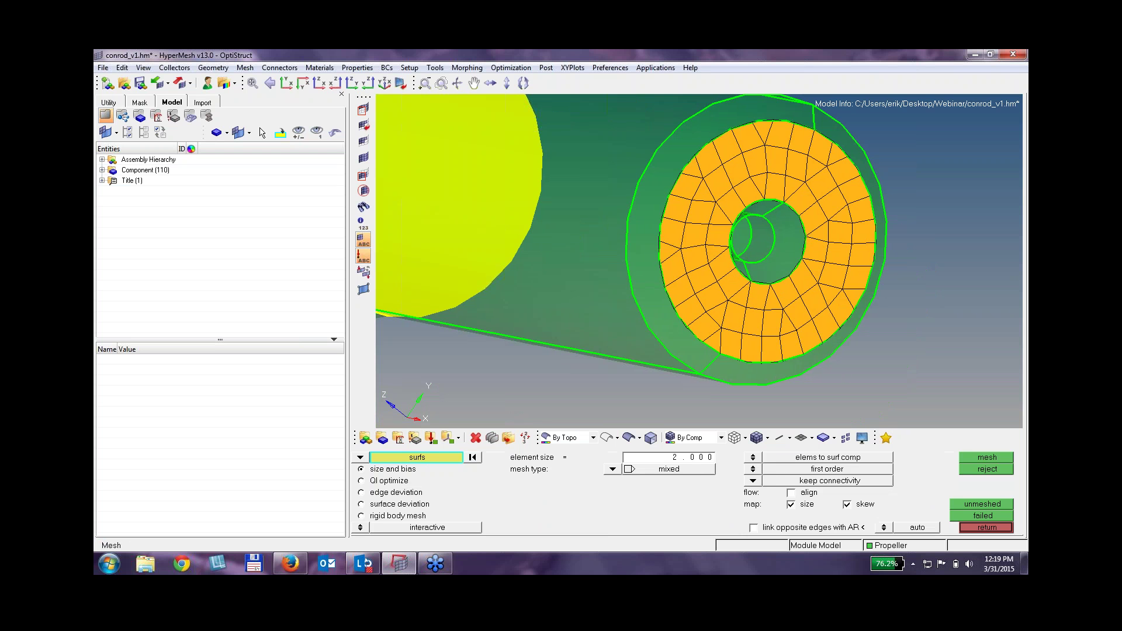
click(817, 344)
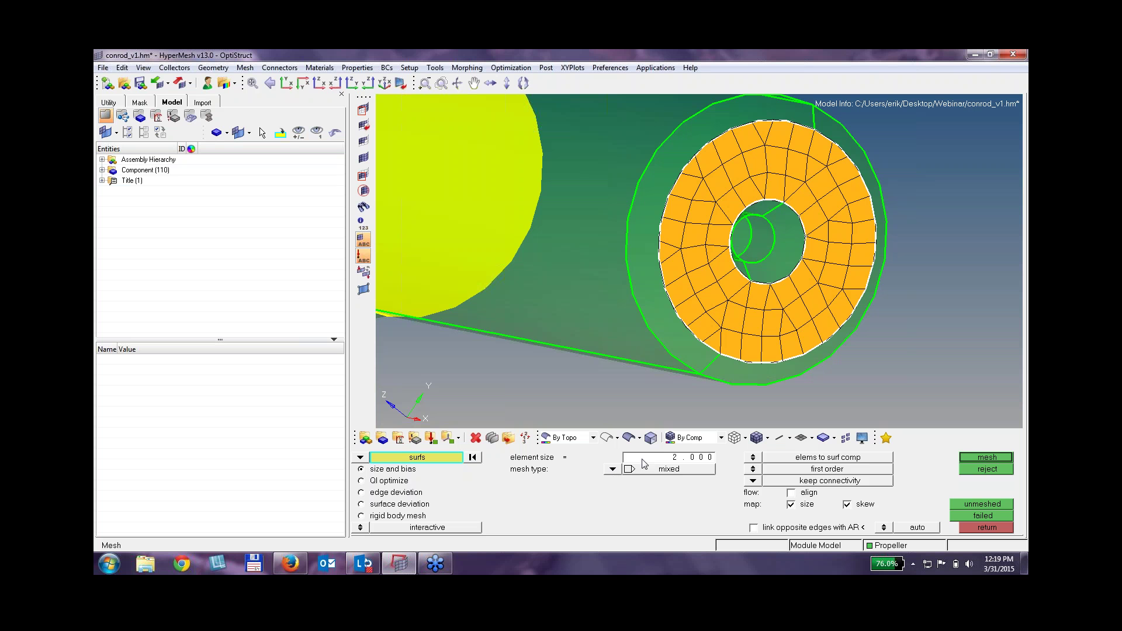
click(612, 471)
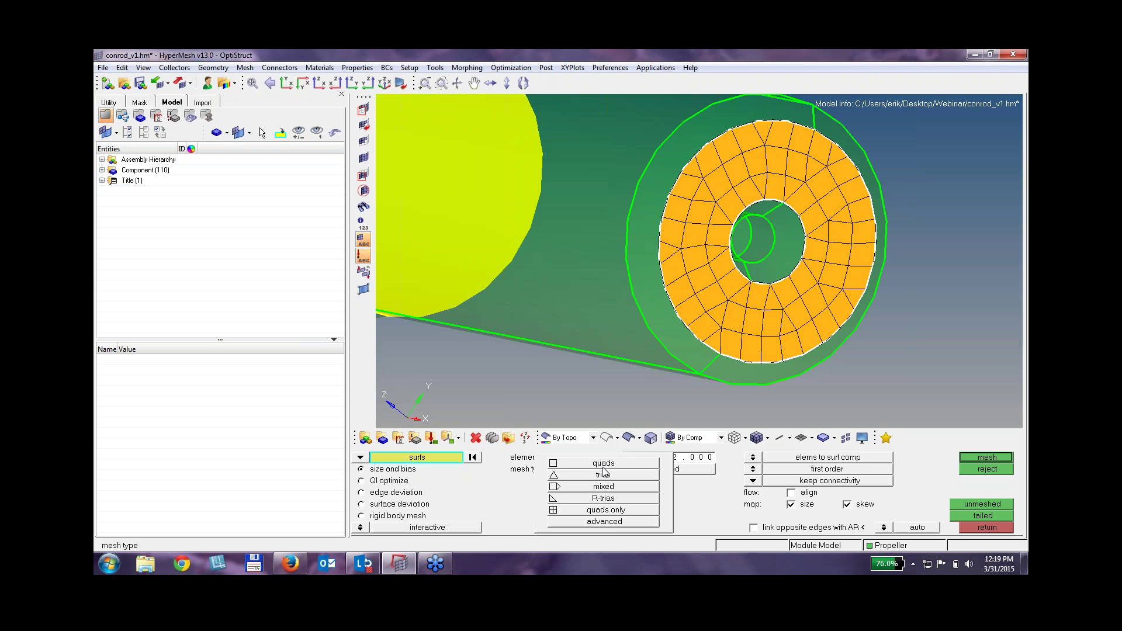
click(607, 510)
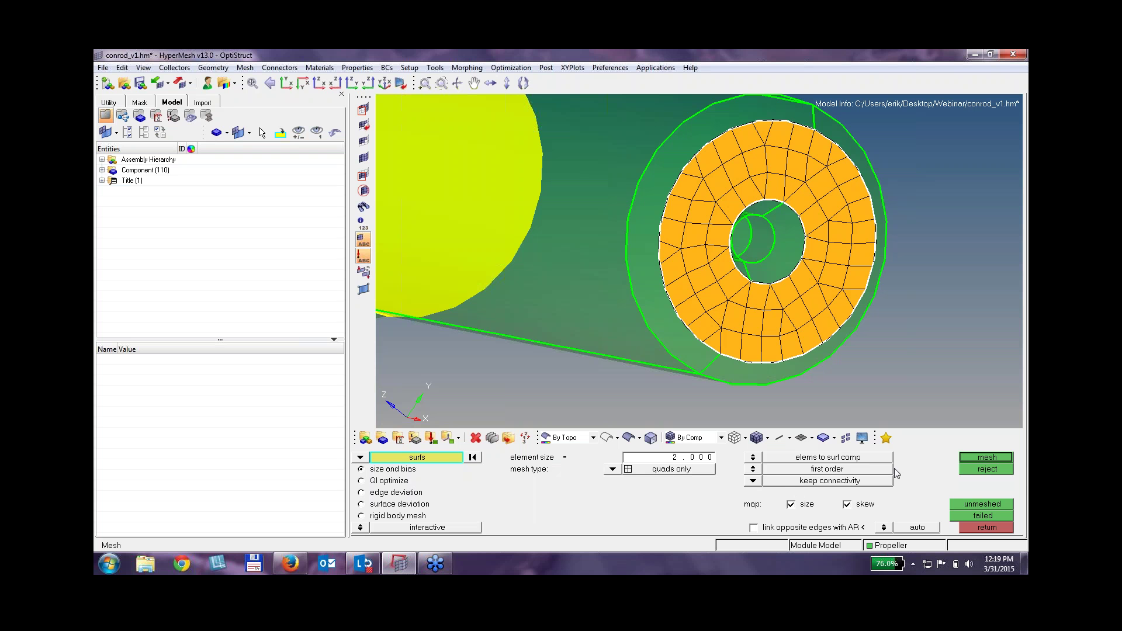
click(981, 458)
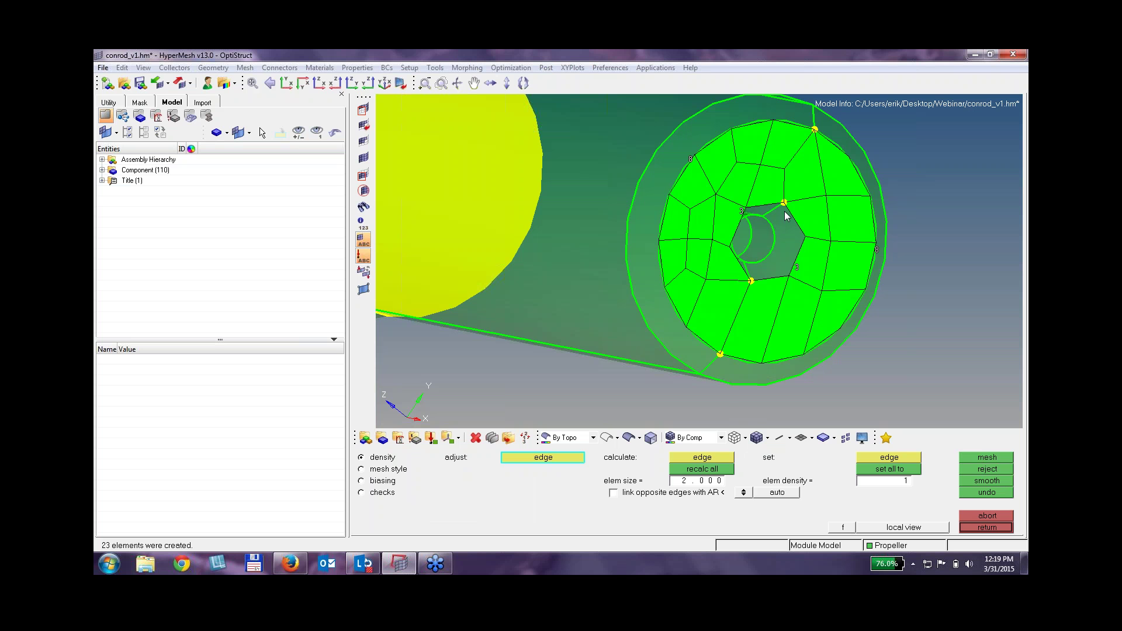
Try remeshing the shaft's ring-shaped end face with all edge densities recalculated at element size 1, then discard that mesh.
double_click(708, 479)
text(1)
key(Return)
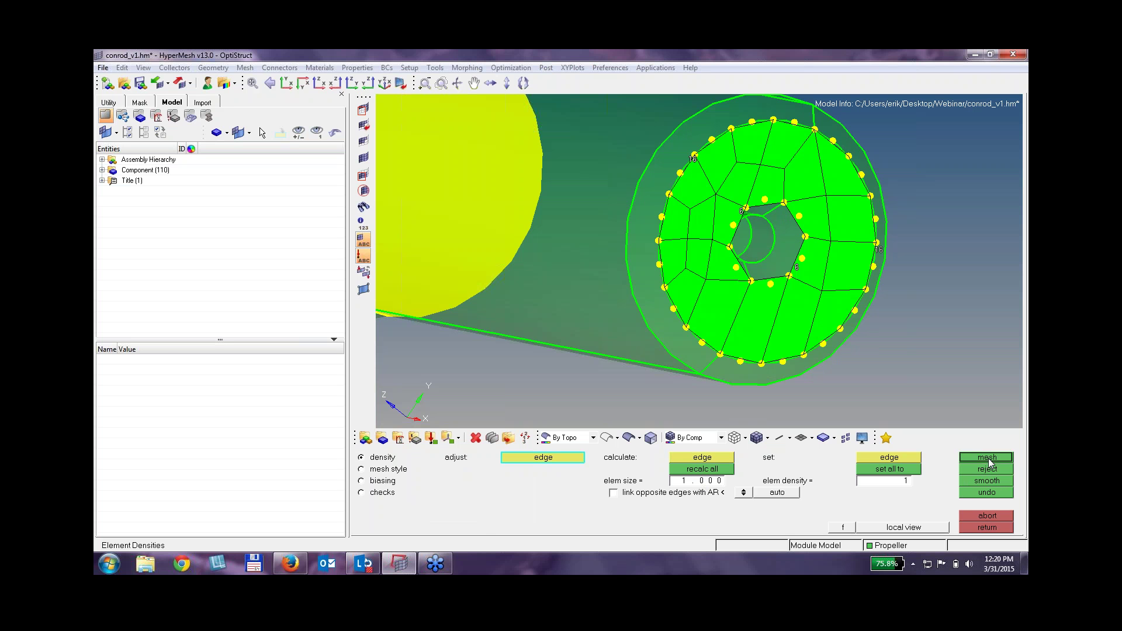
click(991, 462)
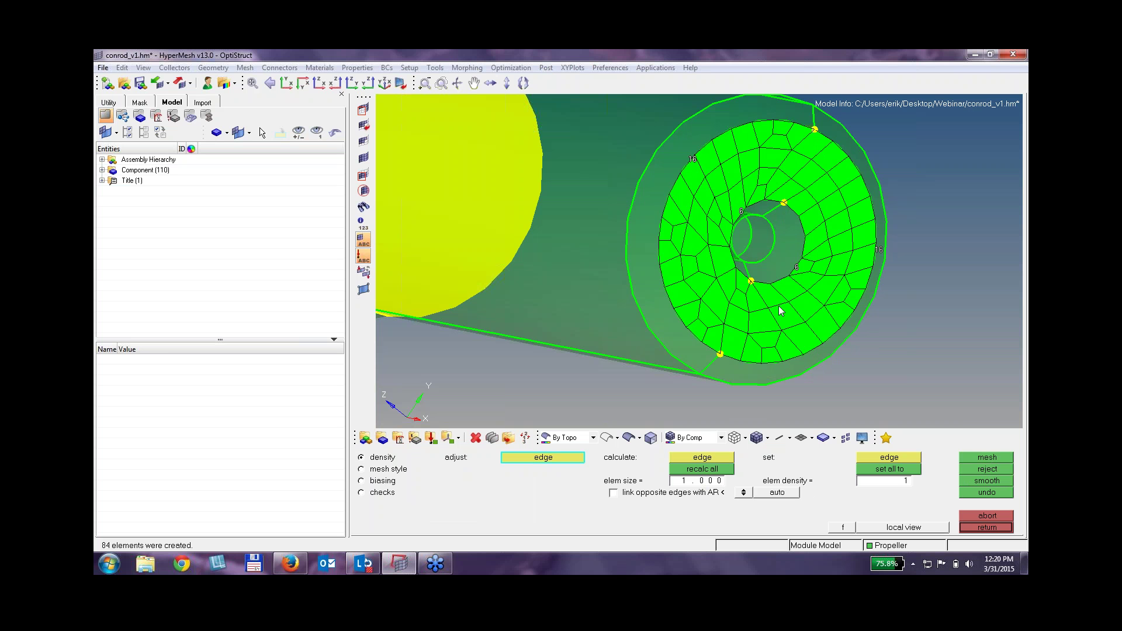
ctrl+drag(800, 256, 589, 199)
ctrl+right_drag(589, 199, 835, 276)
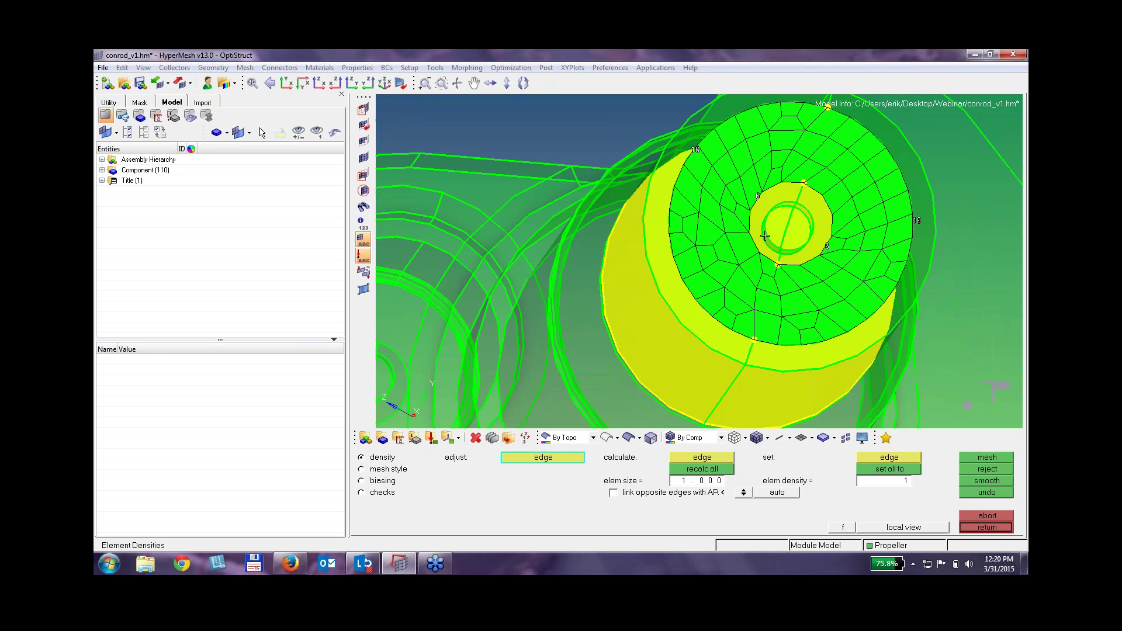
ctrl+scroll(765, 236, up, 3)
ctrl+scroll(762, 239, down, 2)
ctrl+scroll(762, 240, down, 3)
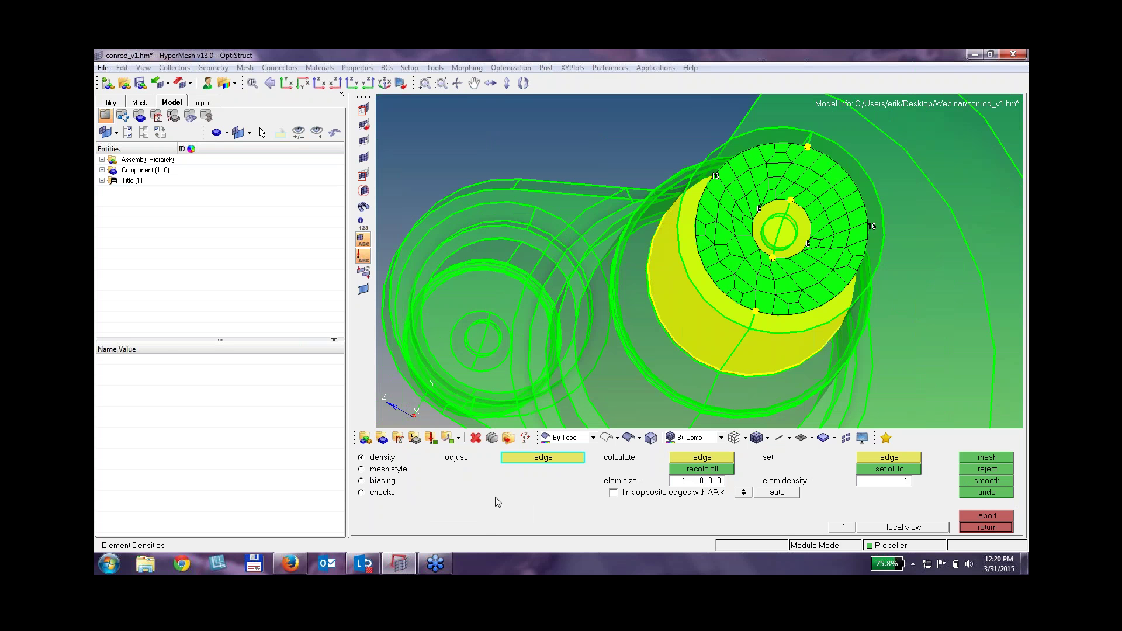
click(987, 527)
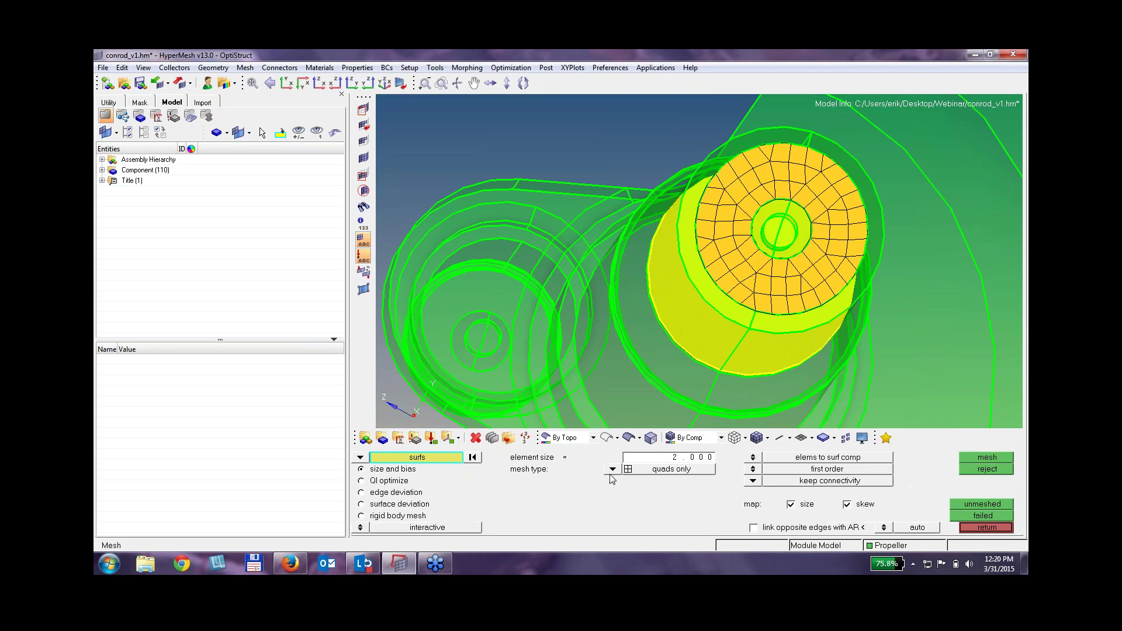
Try remeshing the ring-shaped end face with the trias mesh type at element size 2, then abort it.
click(613, 470)
click(603, 481)
click(998, 457)
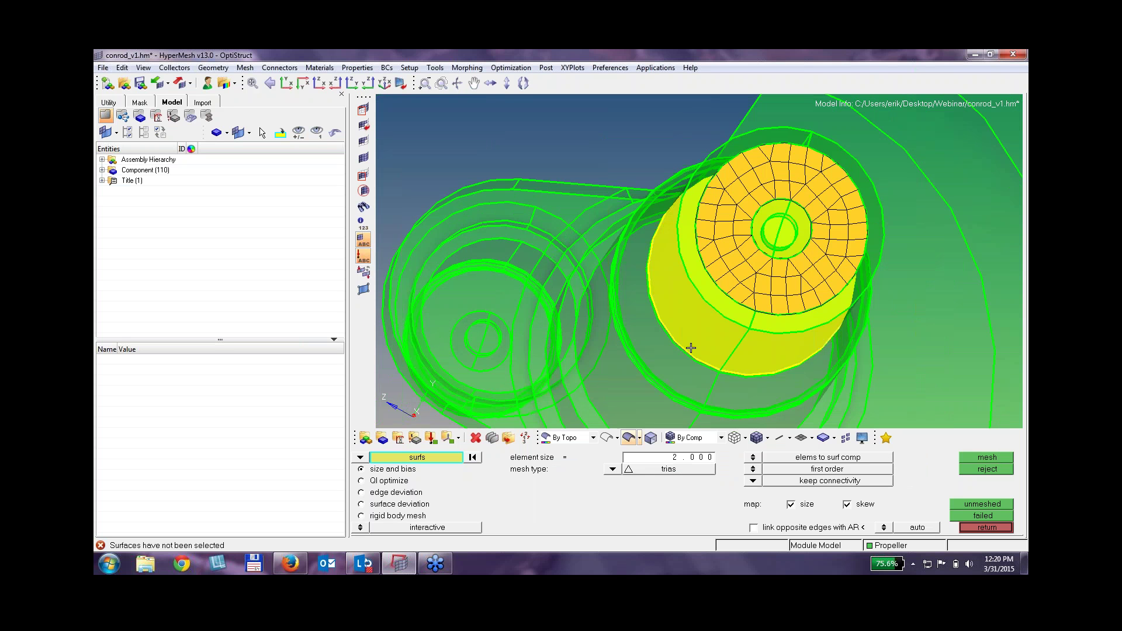
click(757, 310)
right_click(774, 355)
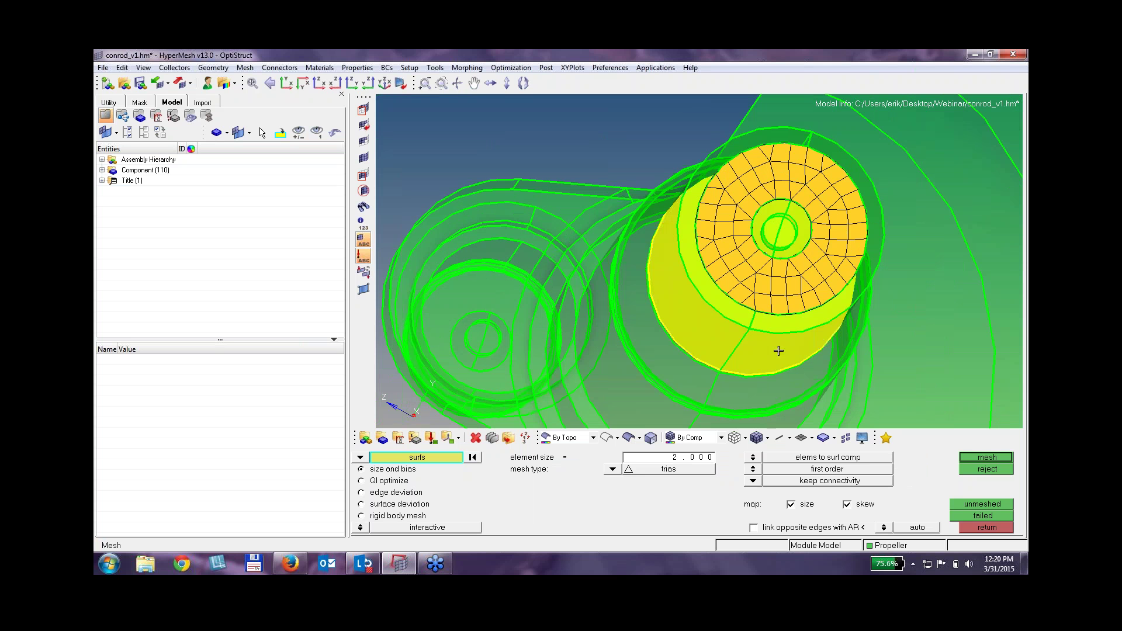
click(843, 287)
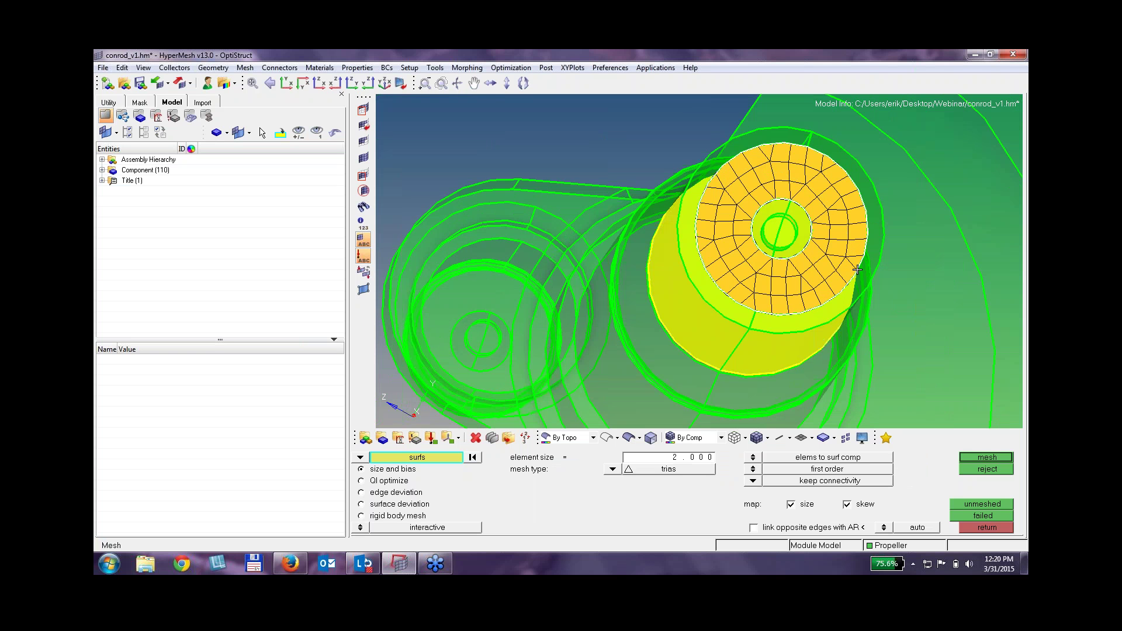
click(995, 457)
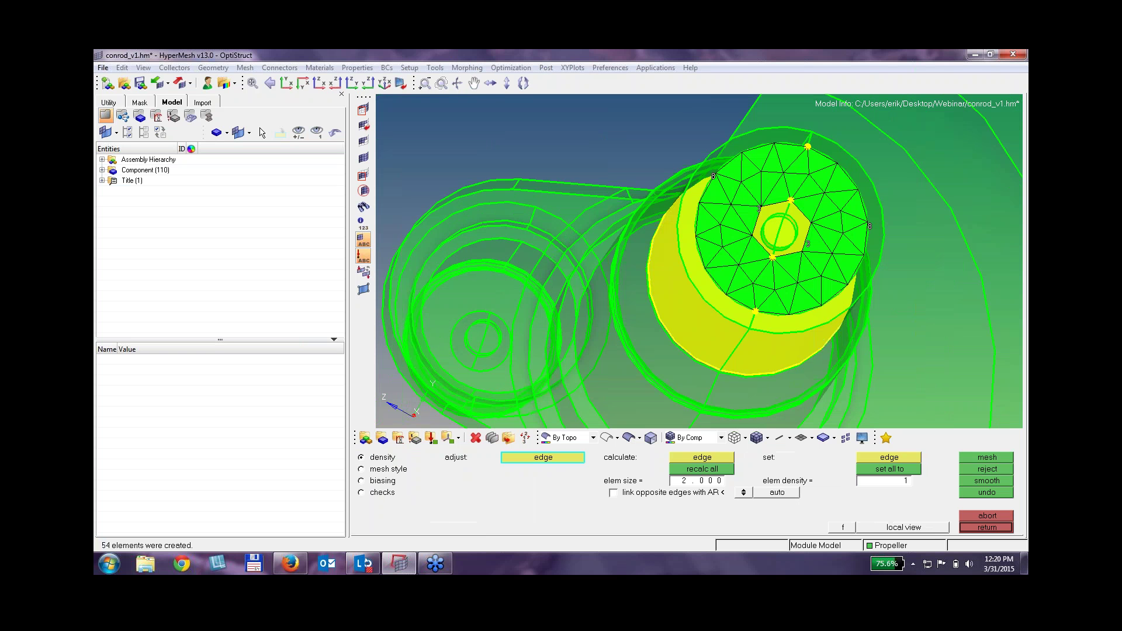
click(970, 516)
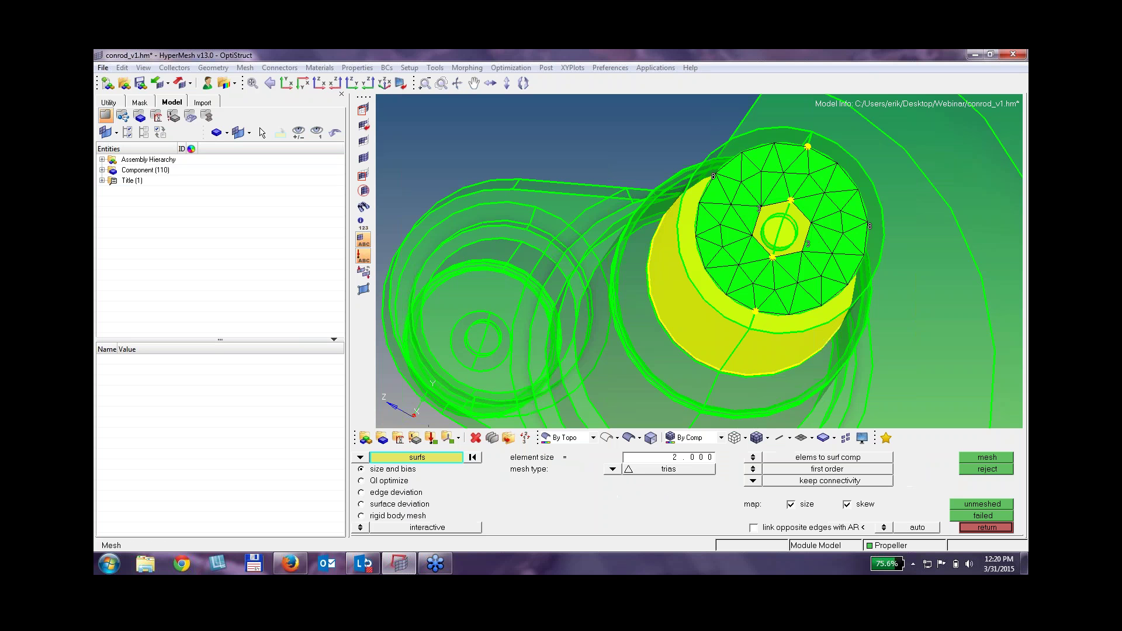
Remesh the ring-shaped end face with the R-trias mesh type at an element size of 2.
click(621, 471)
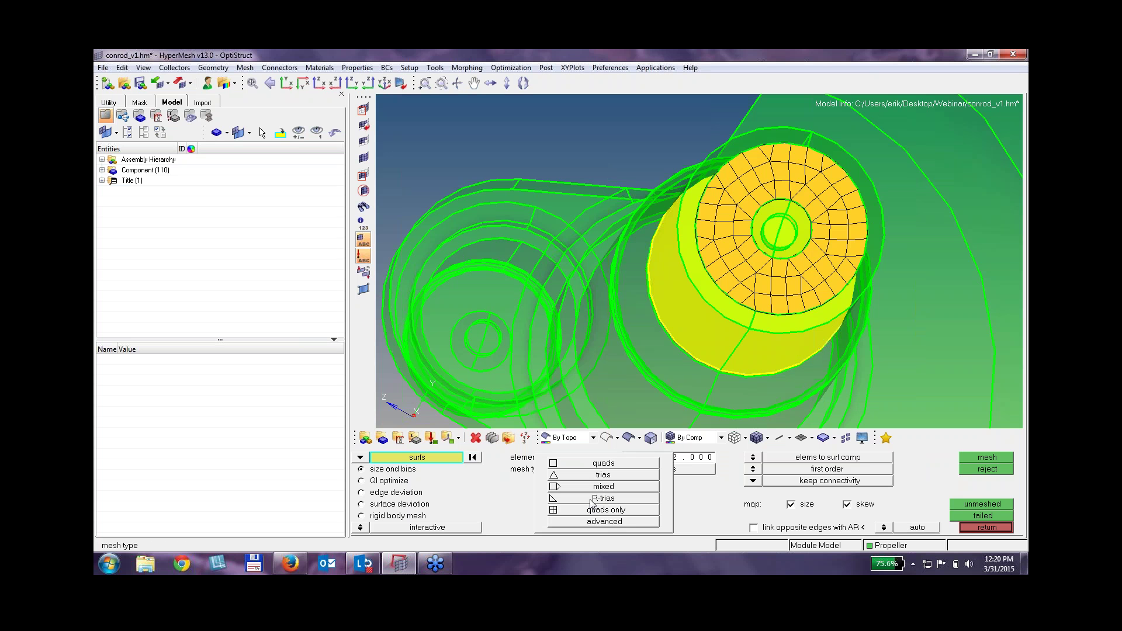
click(591, 504)
click(837, 292)
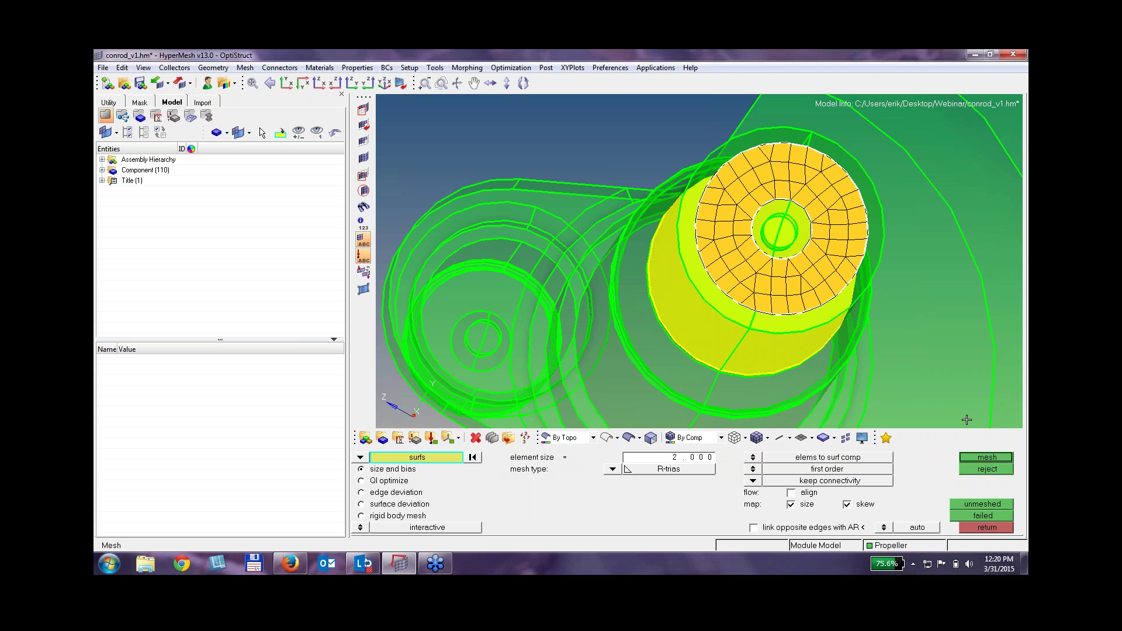
click(989, 461)
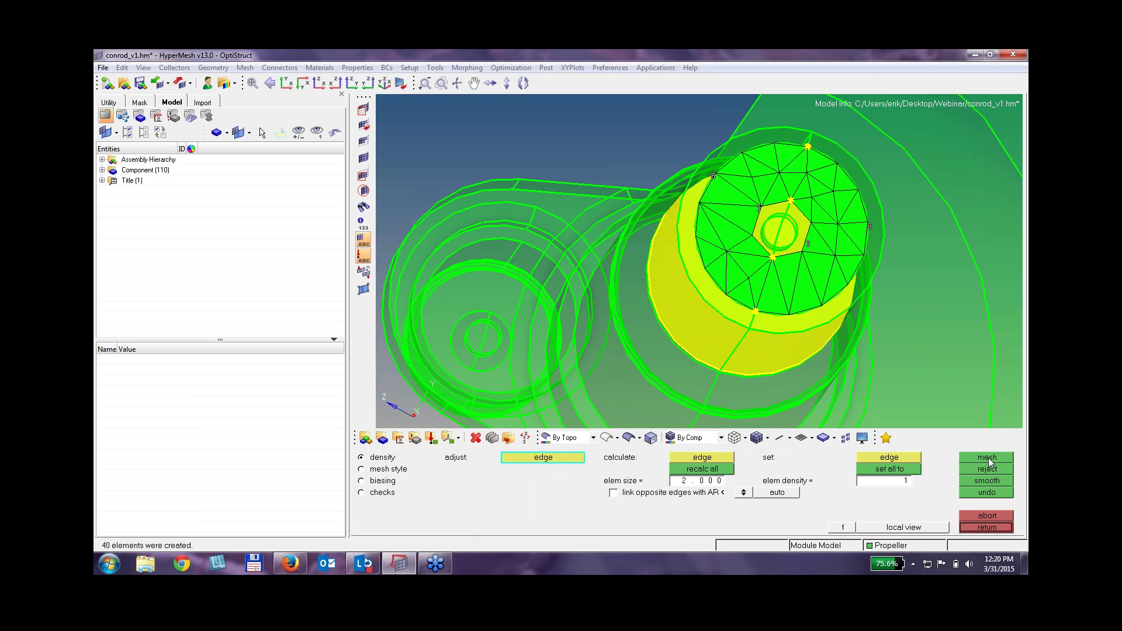
Recalculate all edge densities of the ring face at element size 1, remesh it and accept the R-trias mesh.
click(696, 480)
text(1)
click(702, 470)
click(988, 458)
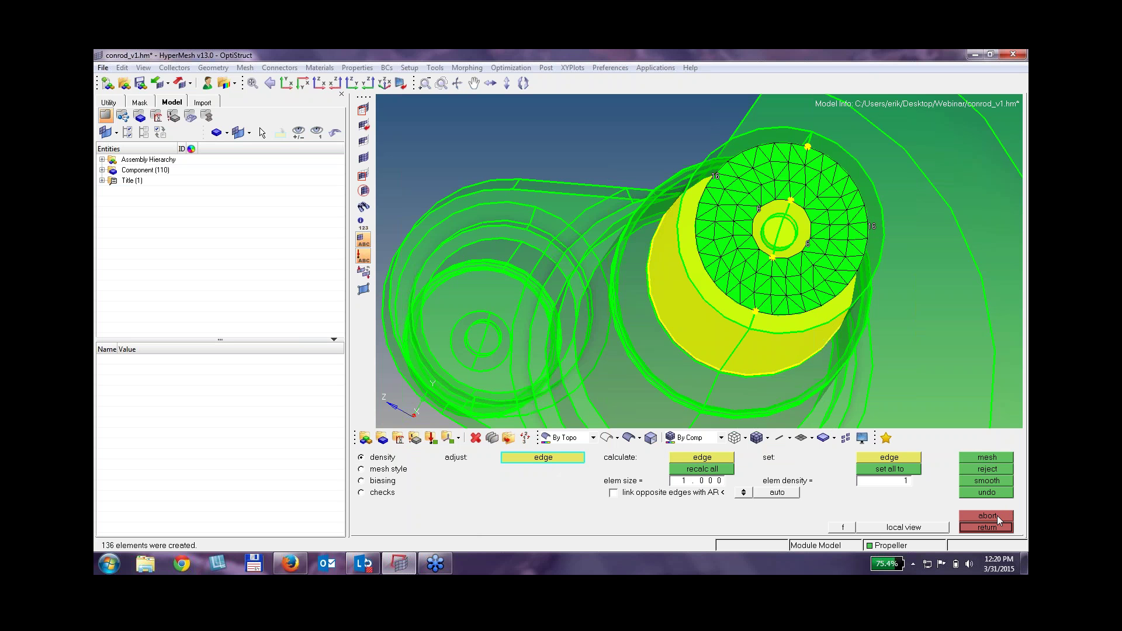
click(988, 527)
click(988, 528)
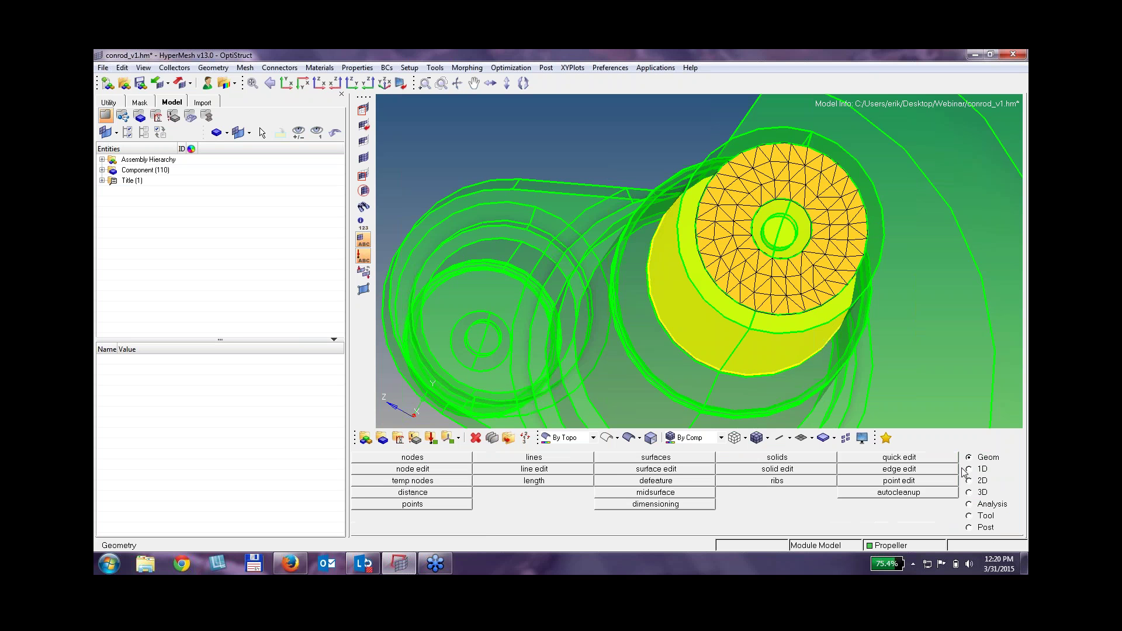
Split the ring face into two halves with Quick Edit node-to-node cuts between its inner and outer edge points on both sides.
click(900, 458)
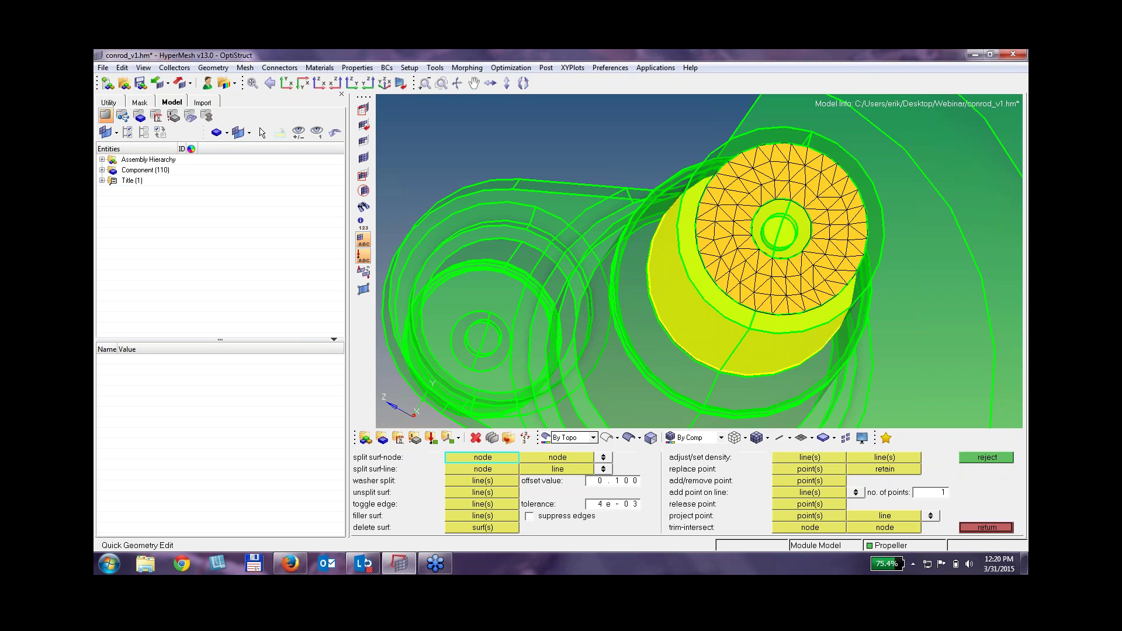
click(791, 200)
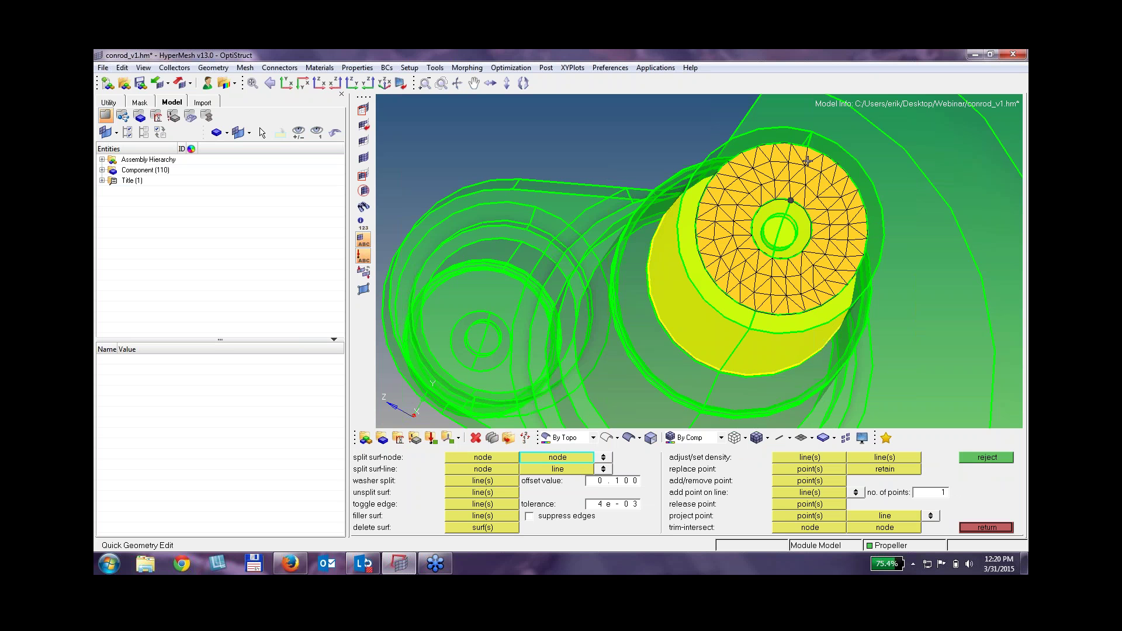
click(811, 147)
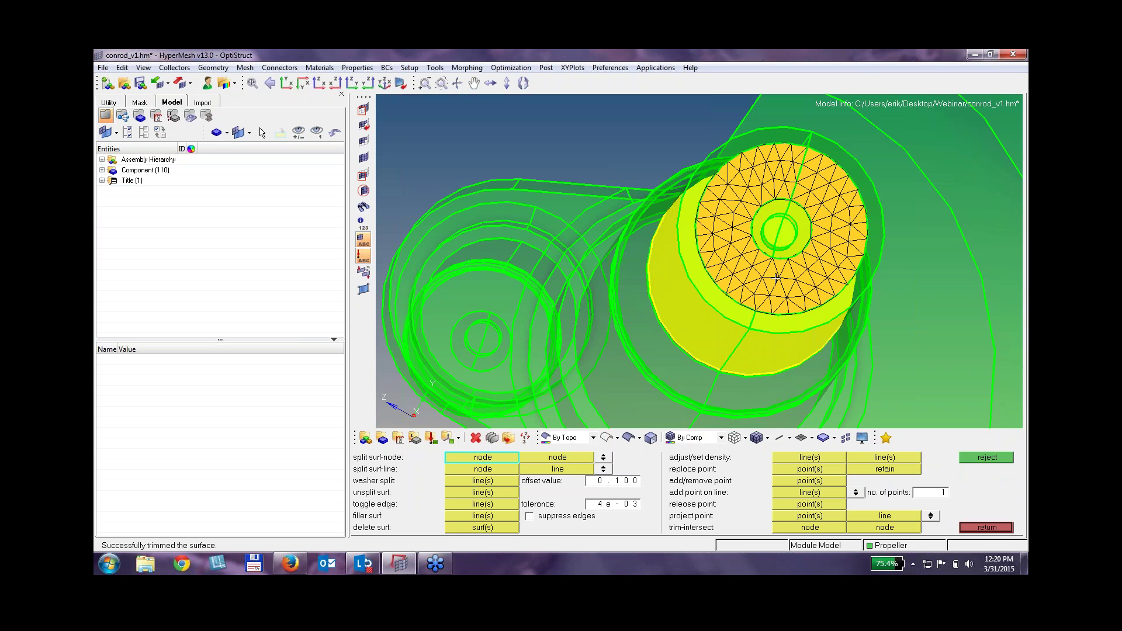
click(773, 257)
click(753, 311)
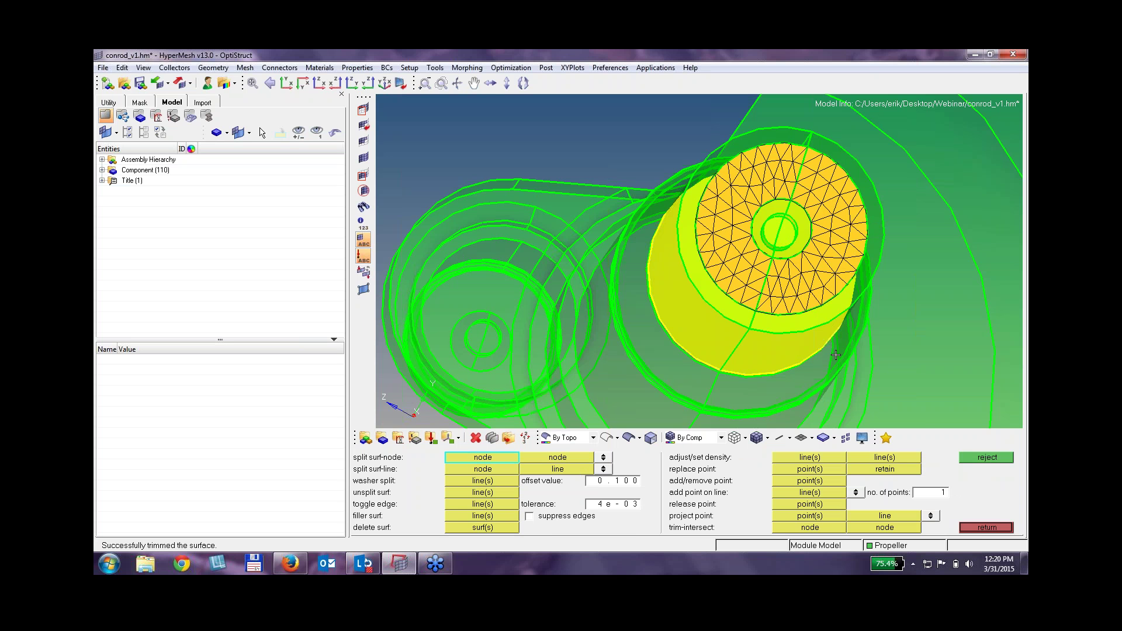
click(986, 527)
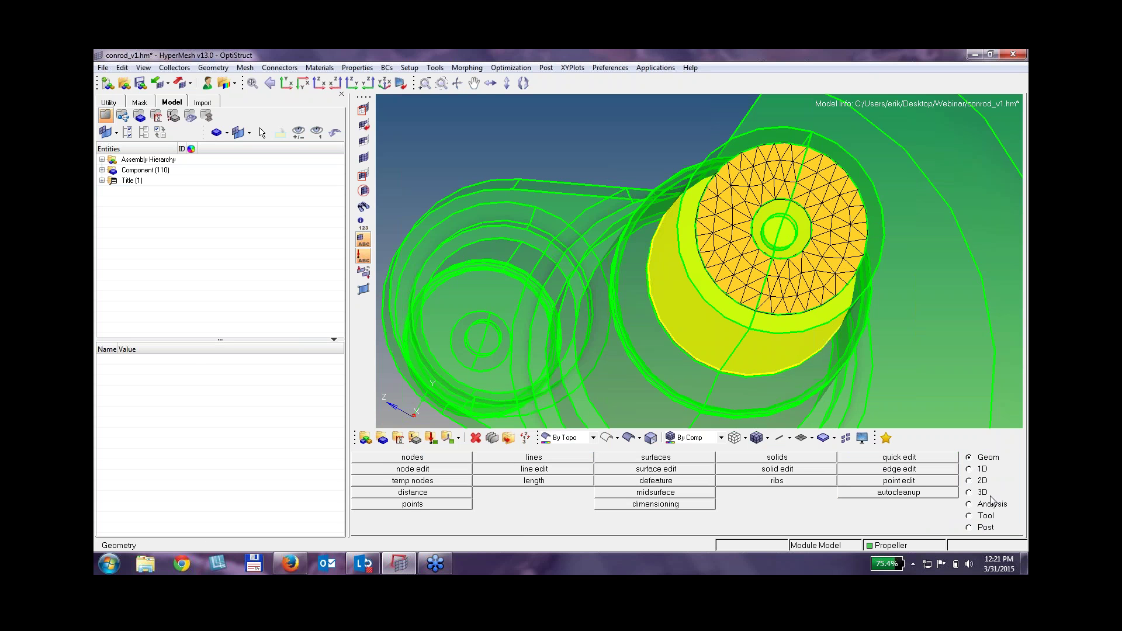
Mesh both halves of the split ring face with AutoMesh, using the quads only mesh type and element size 2.
click(974, 483)
click(821, 463)
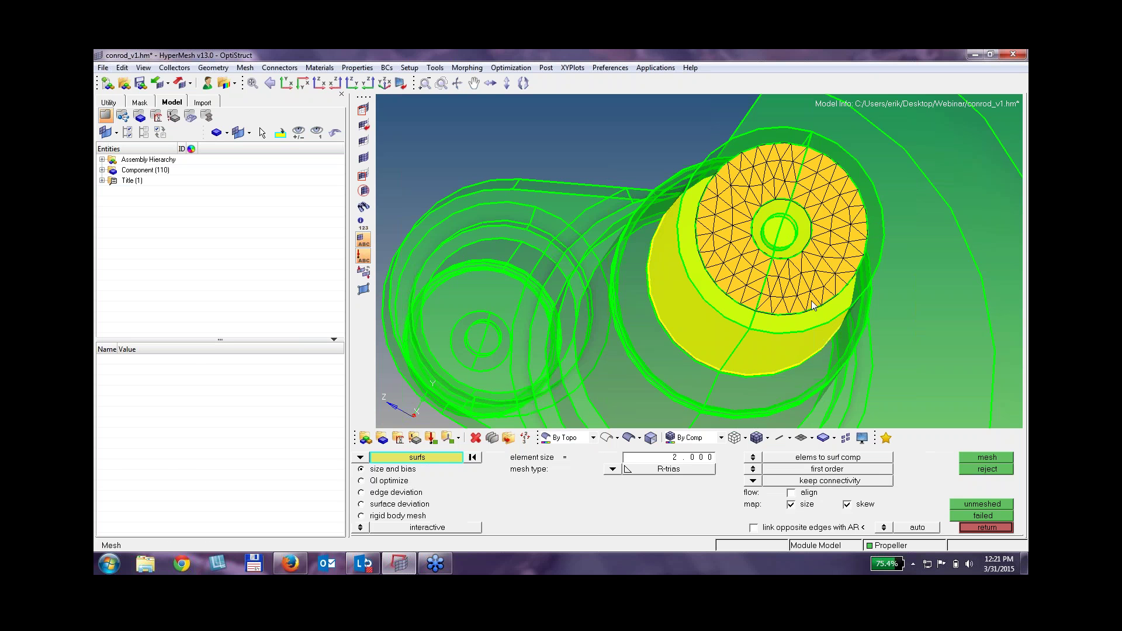
click(813, 305)
right_click(822, 344)
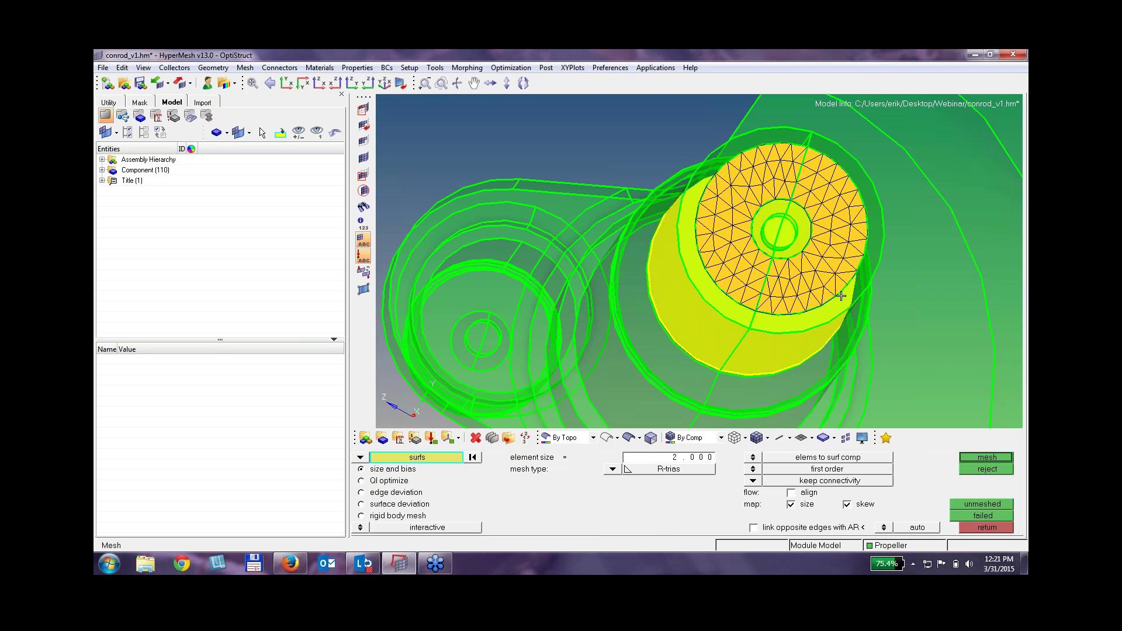
click(723, 303)
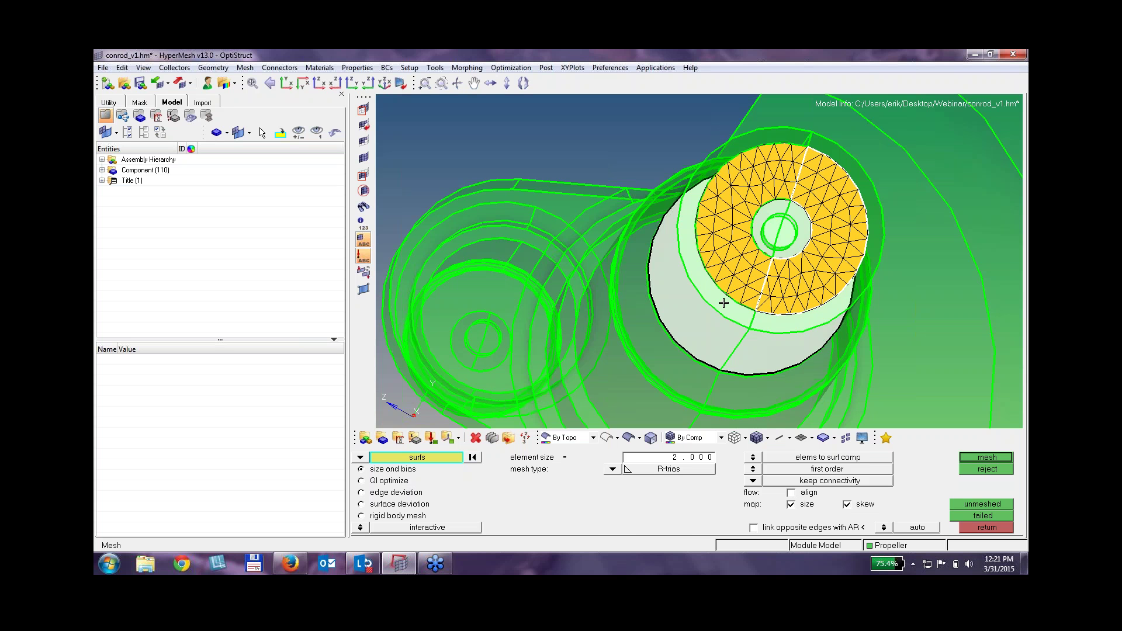
right_click(705, 332)
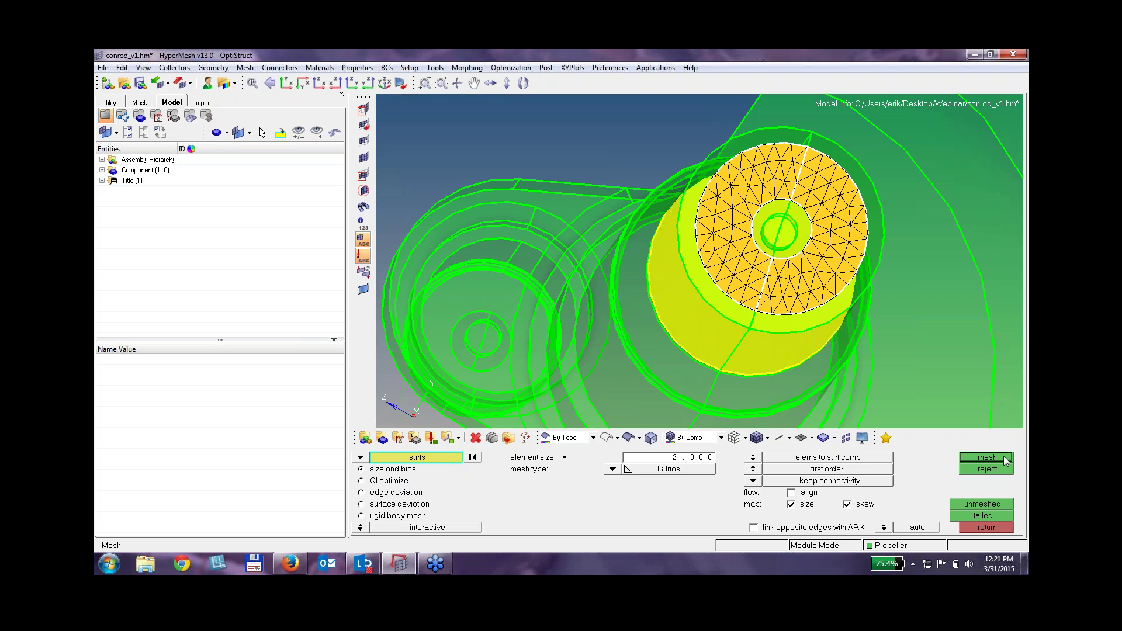
click(613, 469)
click(609, 508)
click(997, 458)
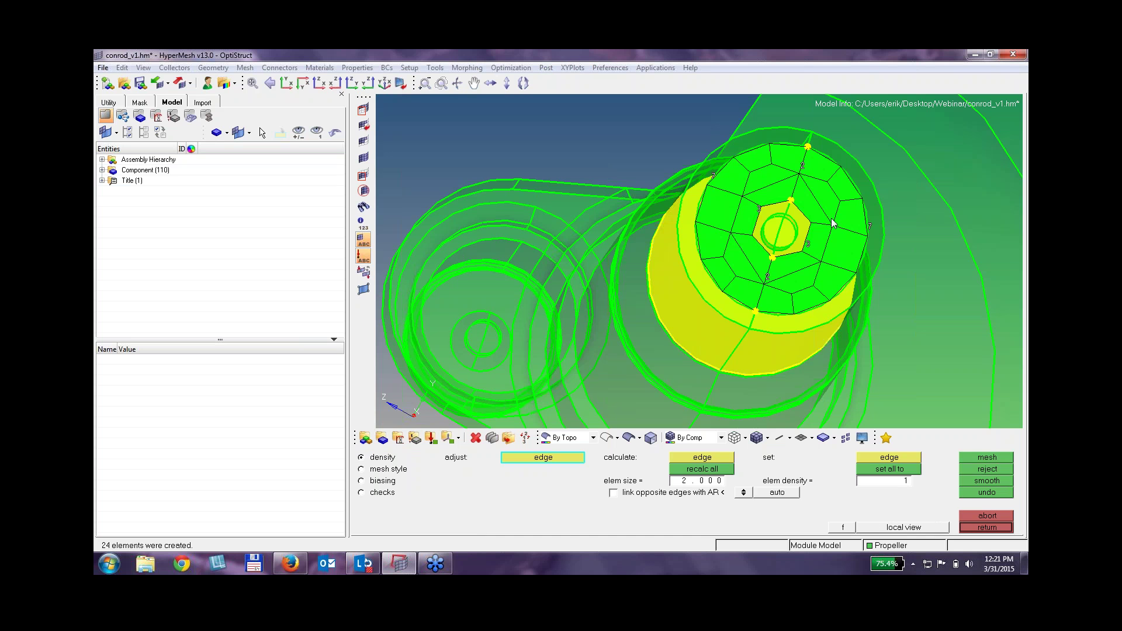
Recalculate all edge densities of the two ring halves at element size 1 and remesh them.
click(702, 482)
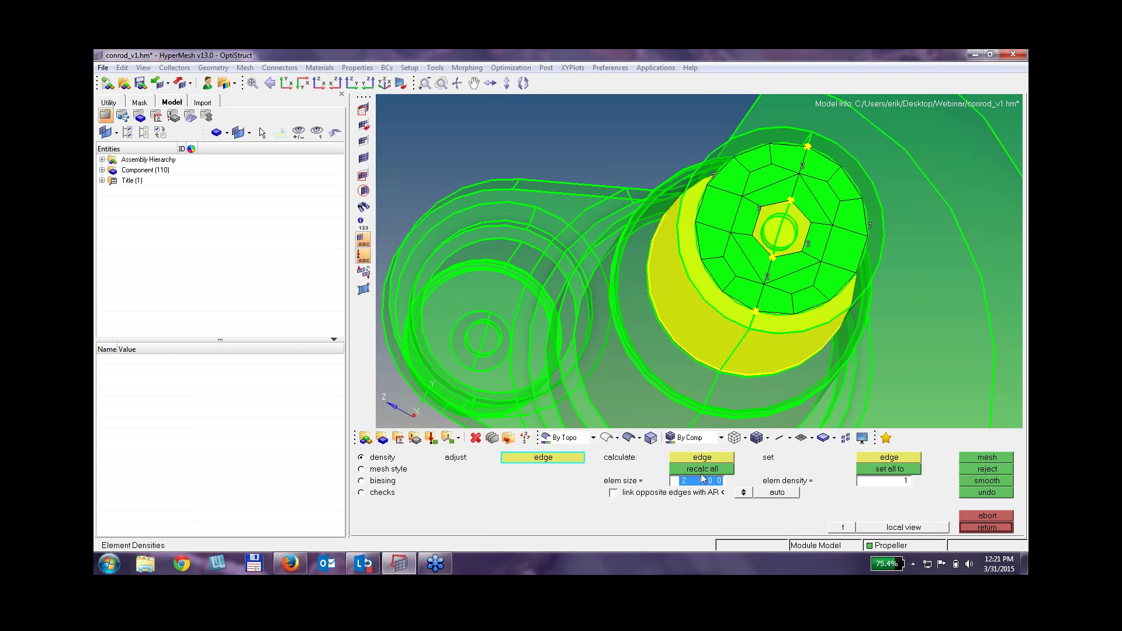
text(1)
key(Return)
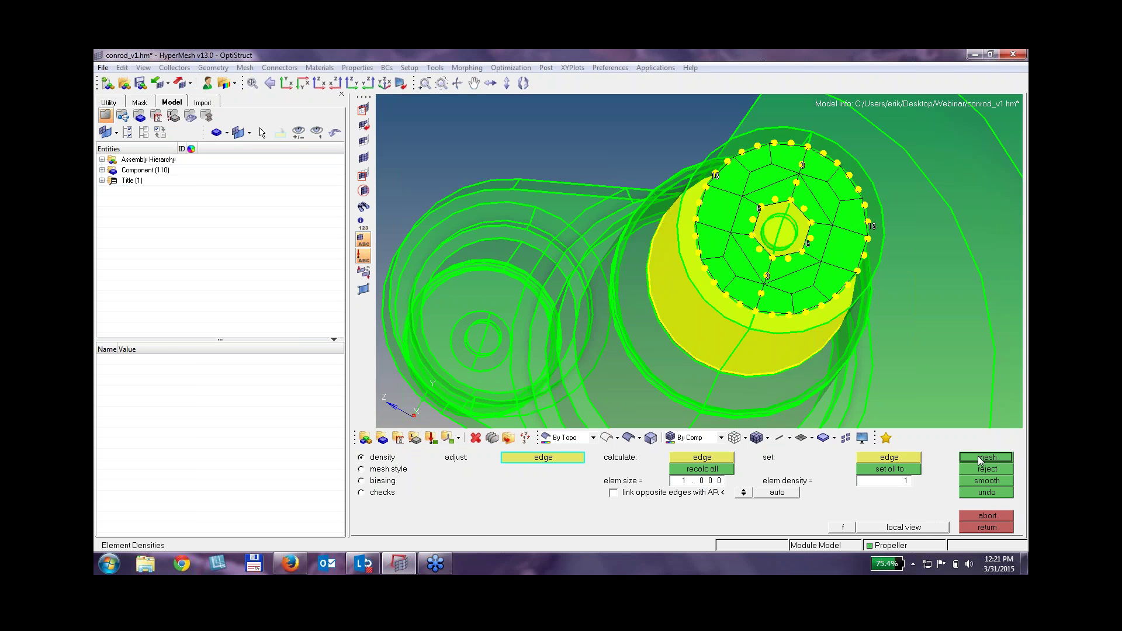
click(980, 460)
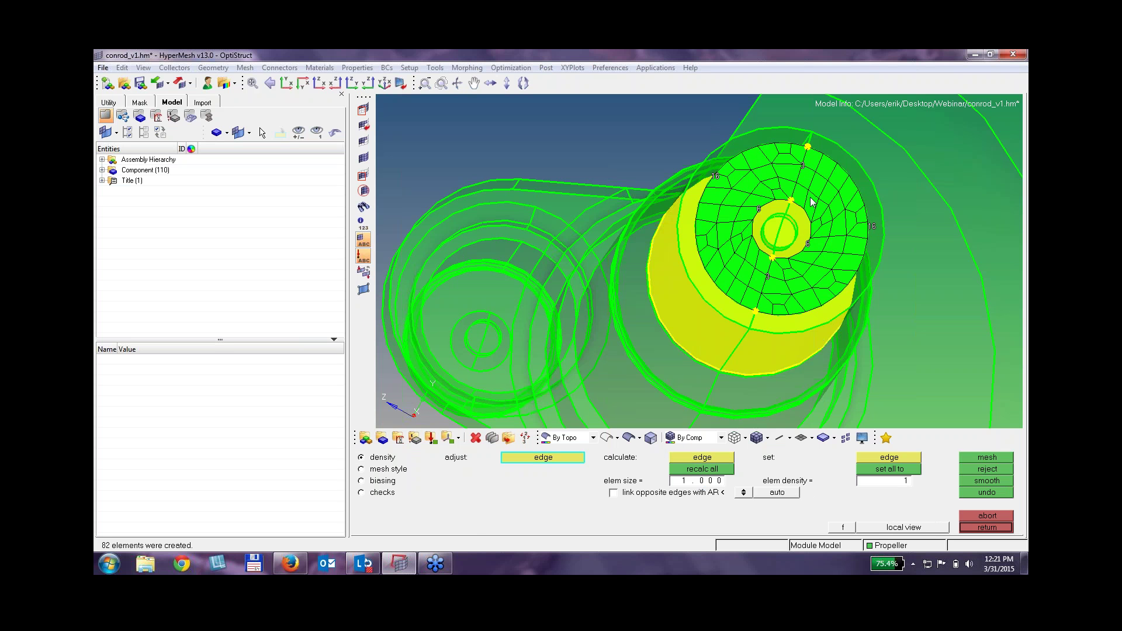
Try raising the density of the radial split edges to 4 elements with a remesh, then discard the quads only mesh.
click(802, 166)
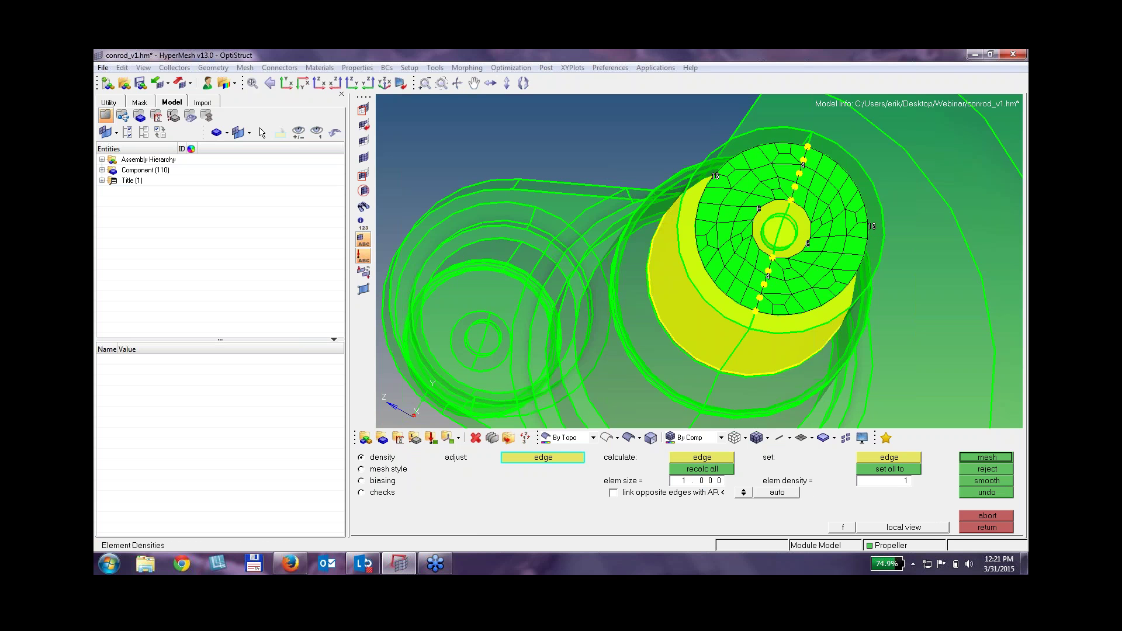
click(988, 457)
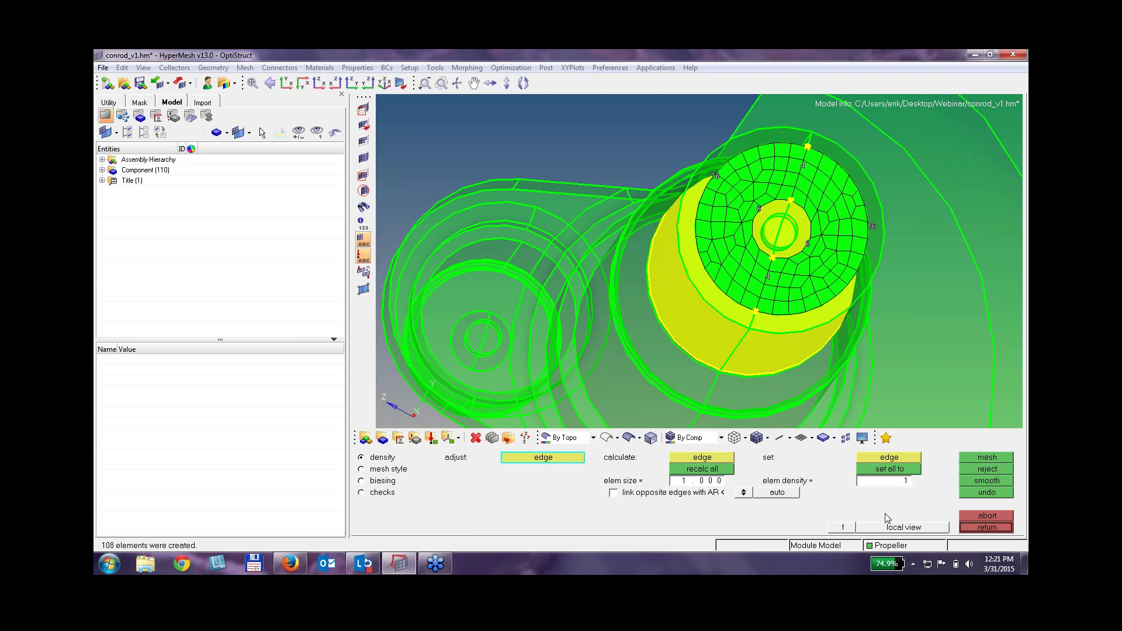
click(1001, 527)
Remesh both halves of the ring face with the mixed mesh type at element size 2.
click(614, 471)
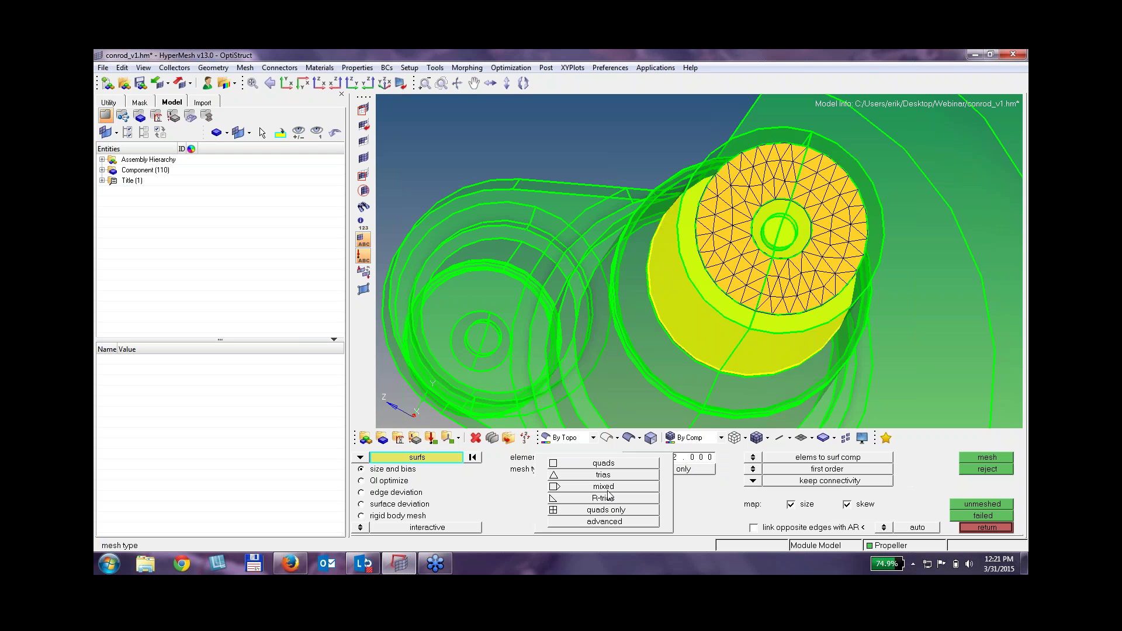
click(602, 487)
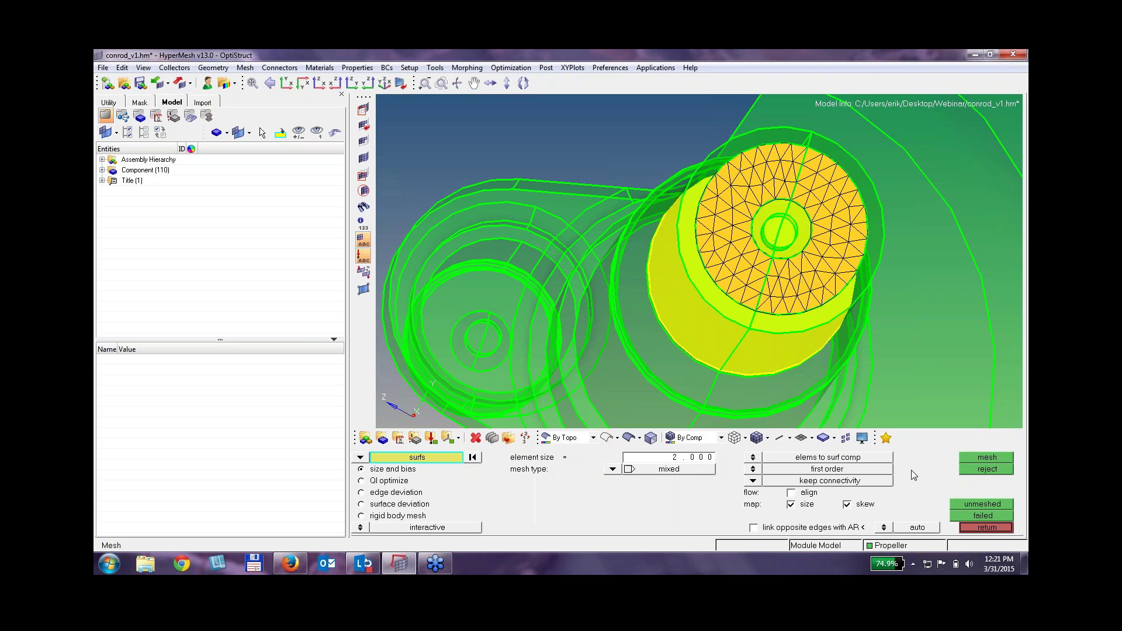
click(988, 459)
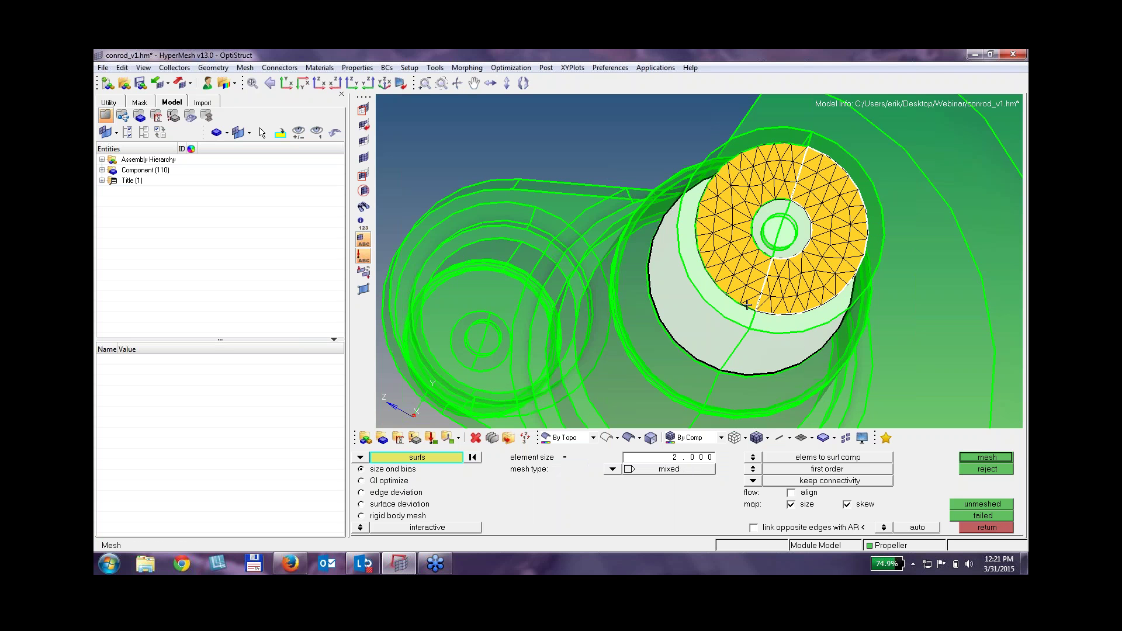
click(987, 458)
Recalculate all edge densities of the two ring halves at element size 0.5, remesh them and accept the mesh.
click(712, 480)
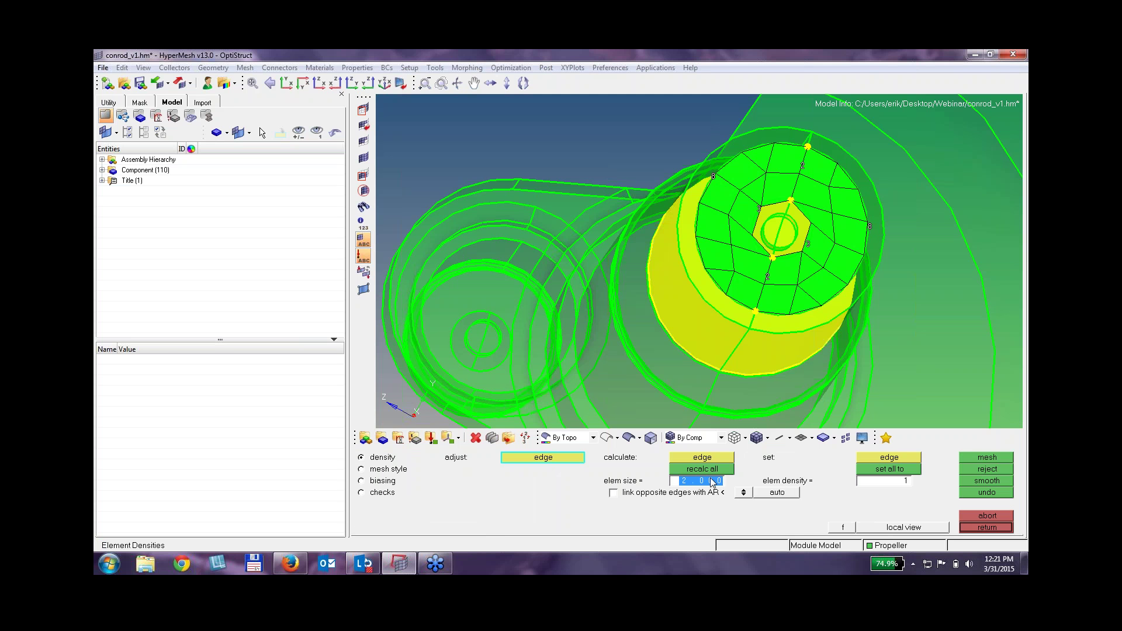
text(0.5)
key(Tab)
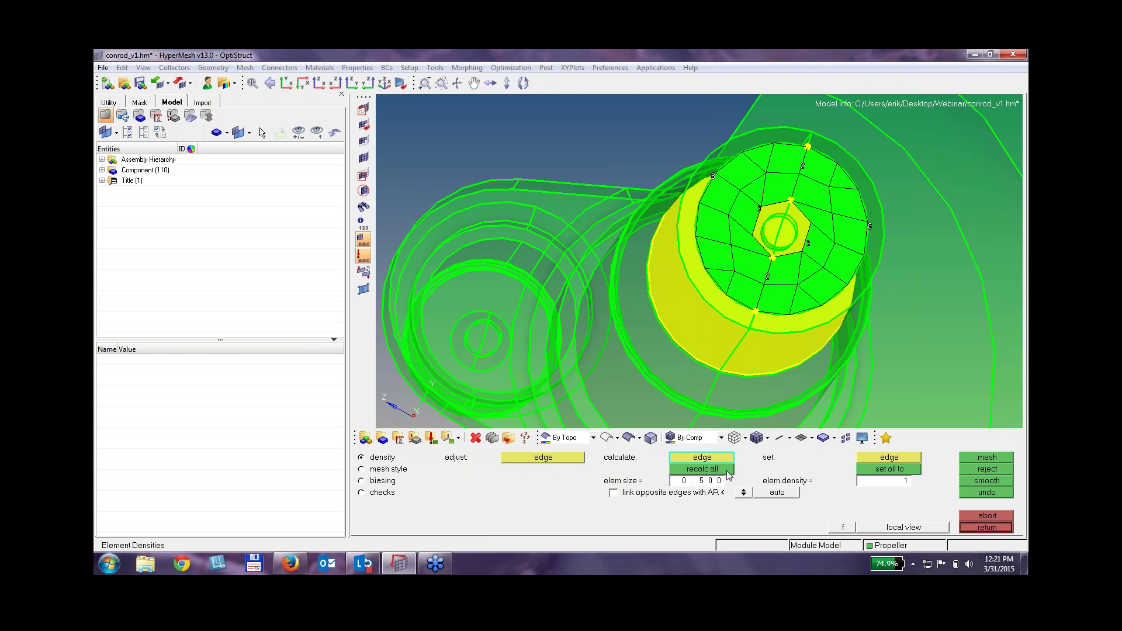
click(728, 470)
click(986, 458)
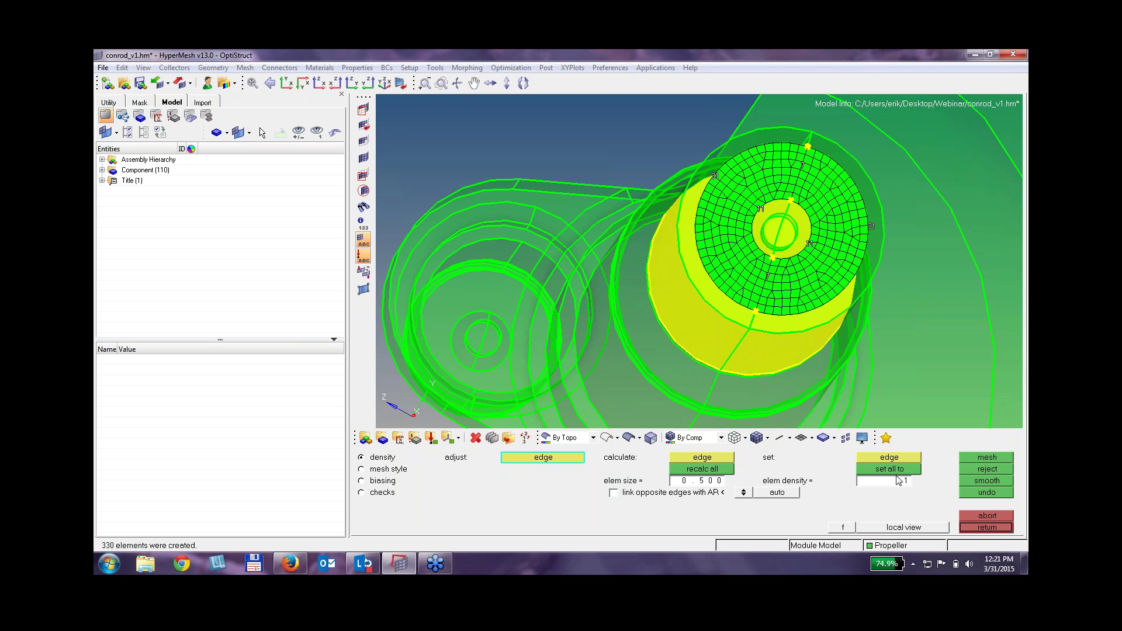
click(995, 522)
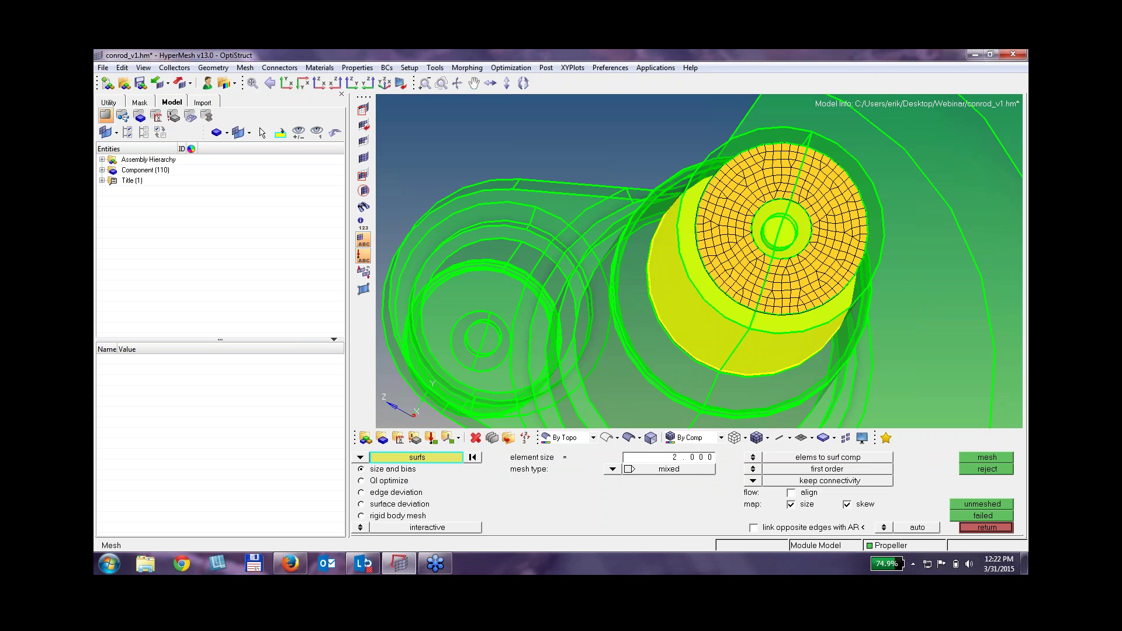
Display all components of the engine, isolate the Propeller component and leave the 2D automesh command.
ctrl+drag(774, 190, 817, 223)
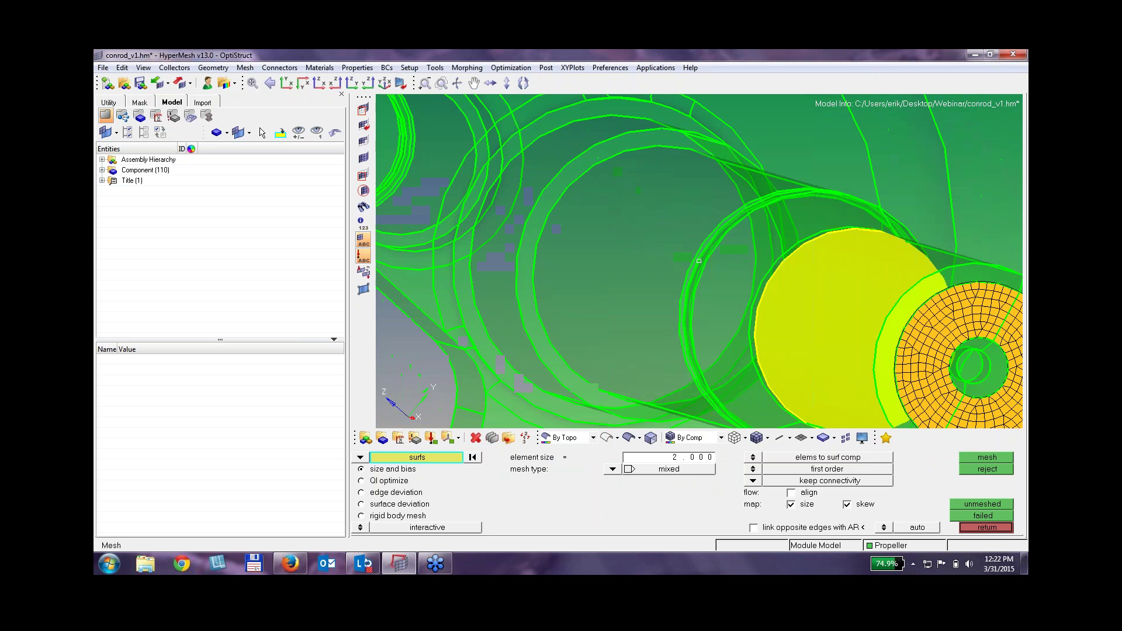
ctrl+scroll(815, 224, down, 6)
ctrl+right_drag(849, 245, 778, 228)
ctrl+scroll(780, 221, up, 5)
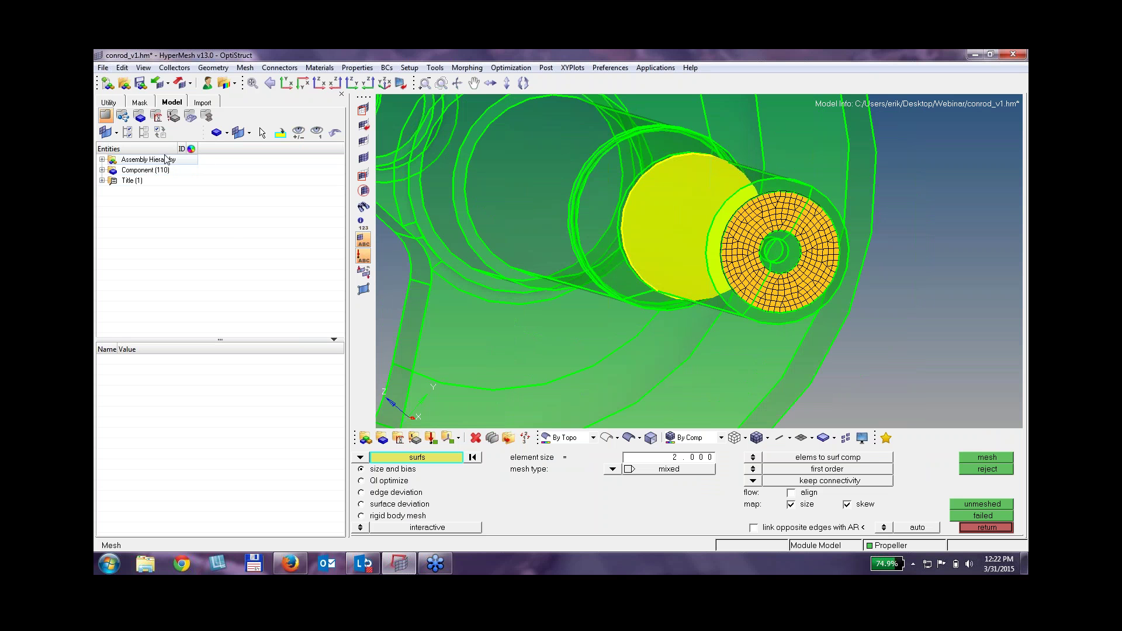
click(127, 132)
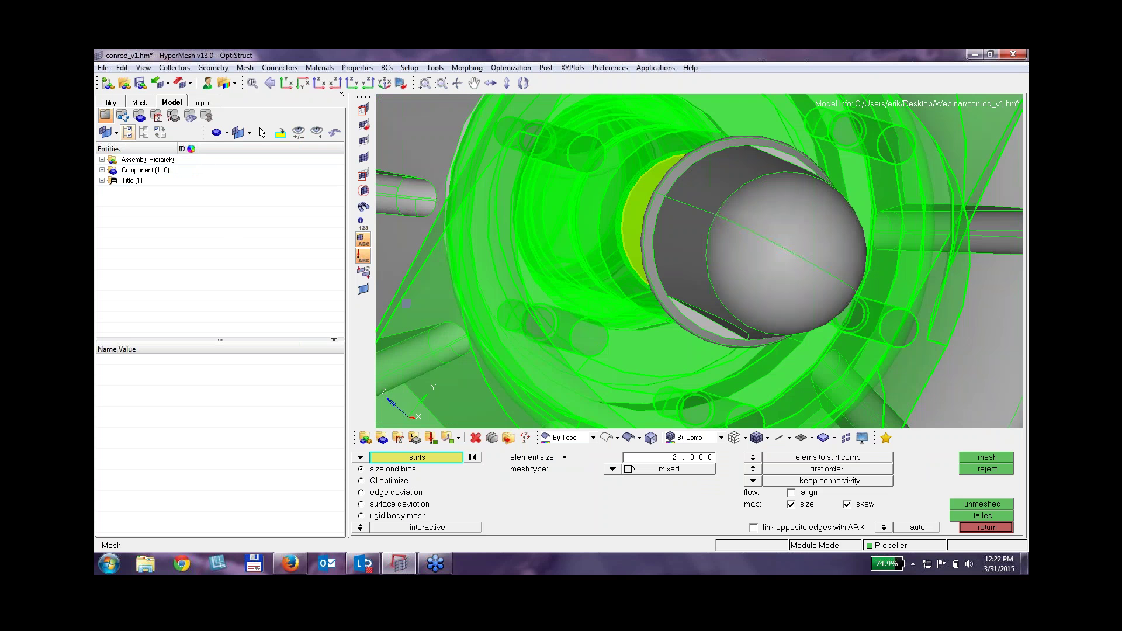
click(318, 134)
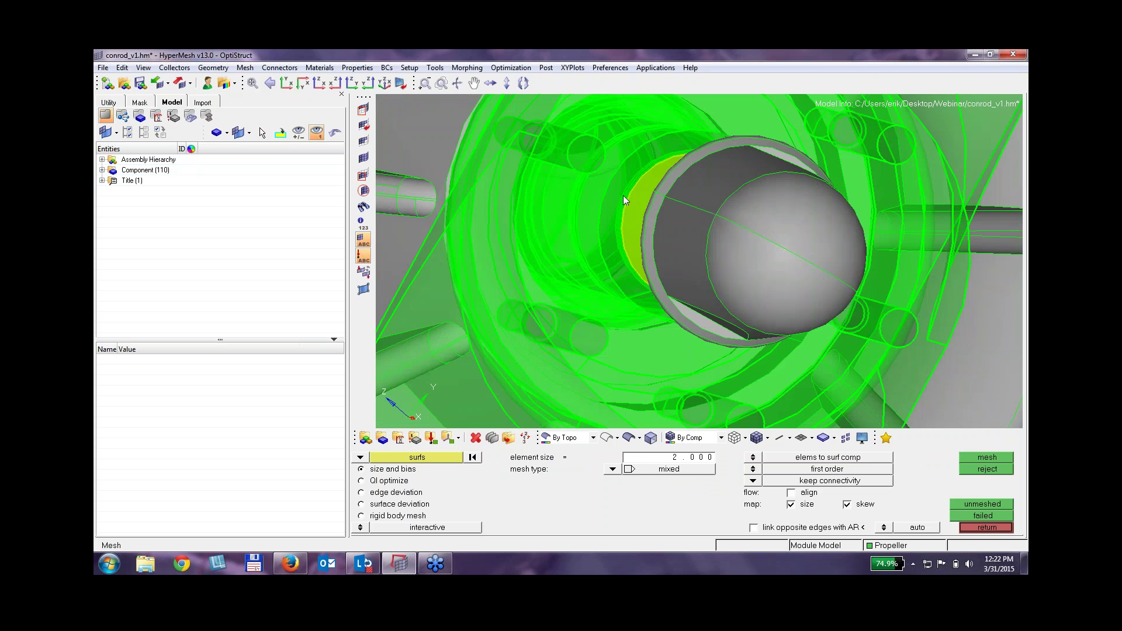
scroll(786, 230, down, 8)
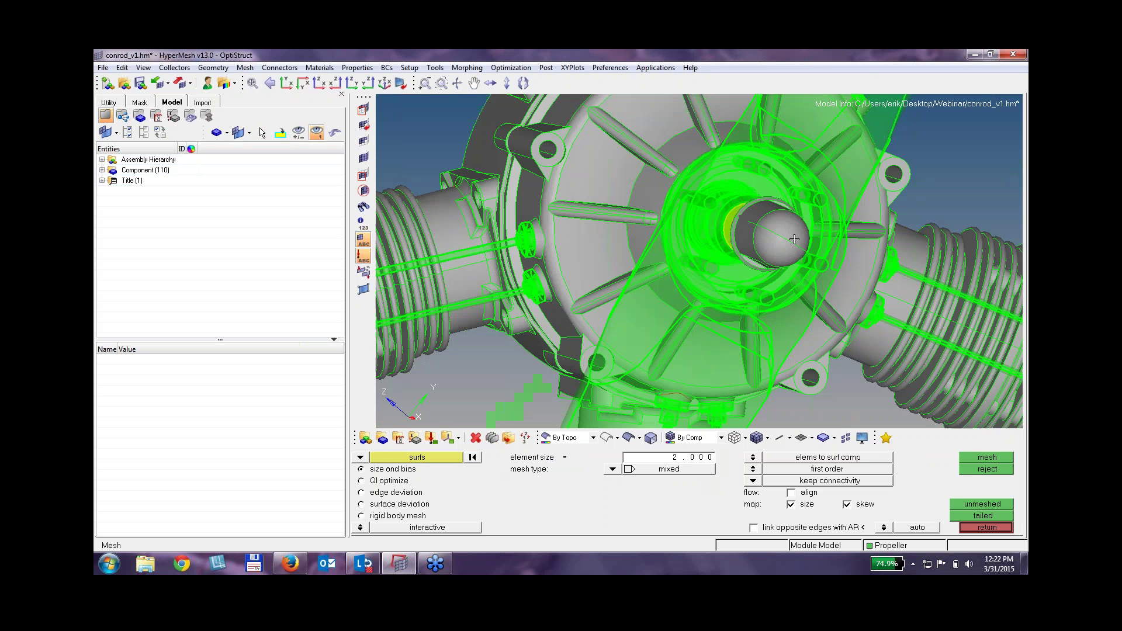
click(844, 177)
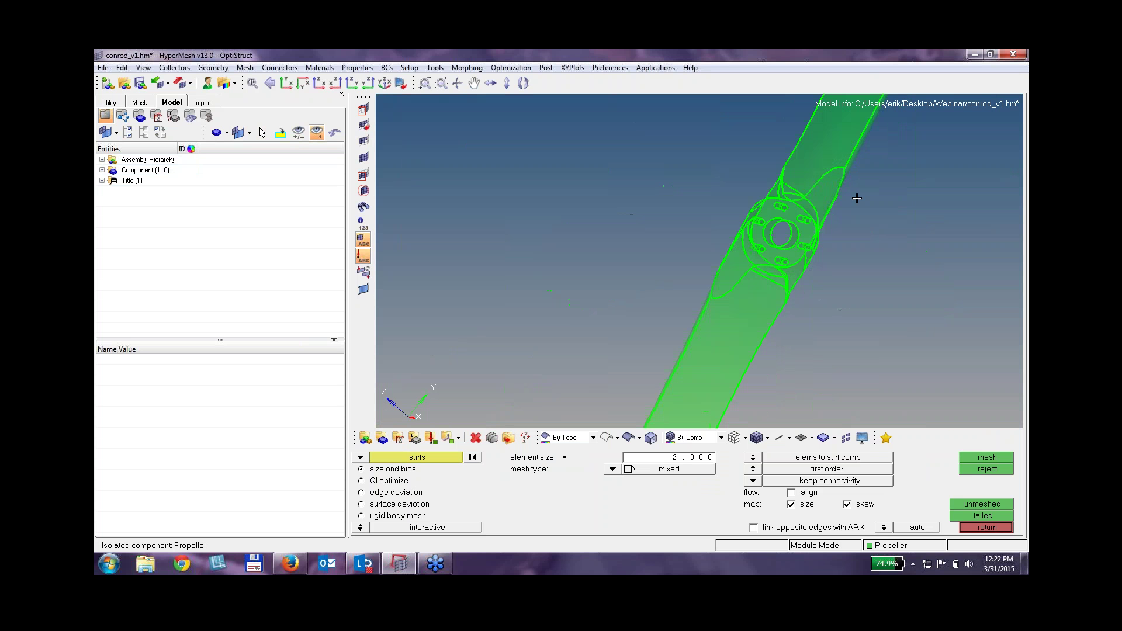
ctrl+drag(695, 256, 598, 270)
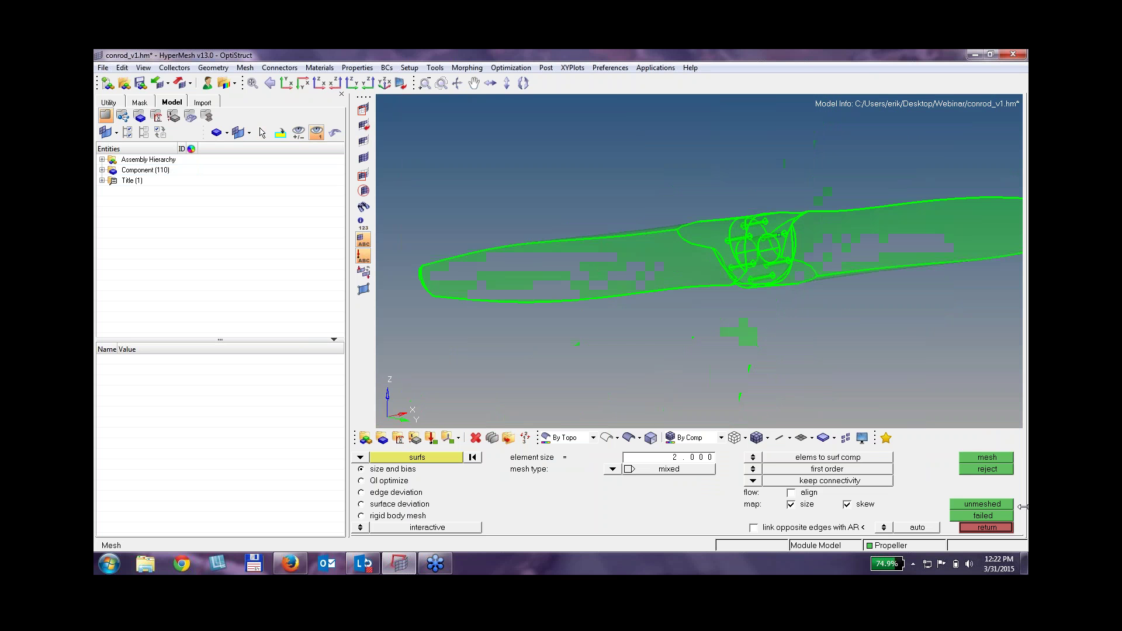
click(976, 528)
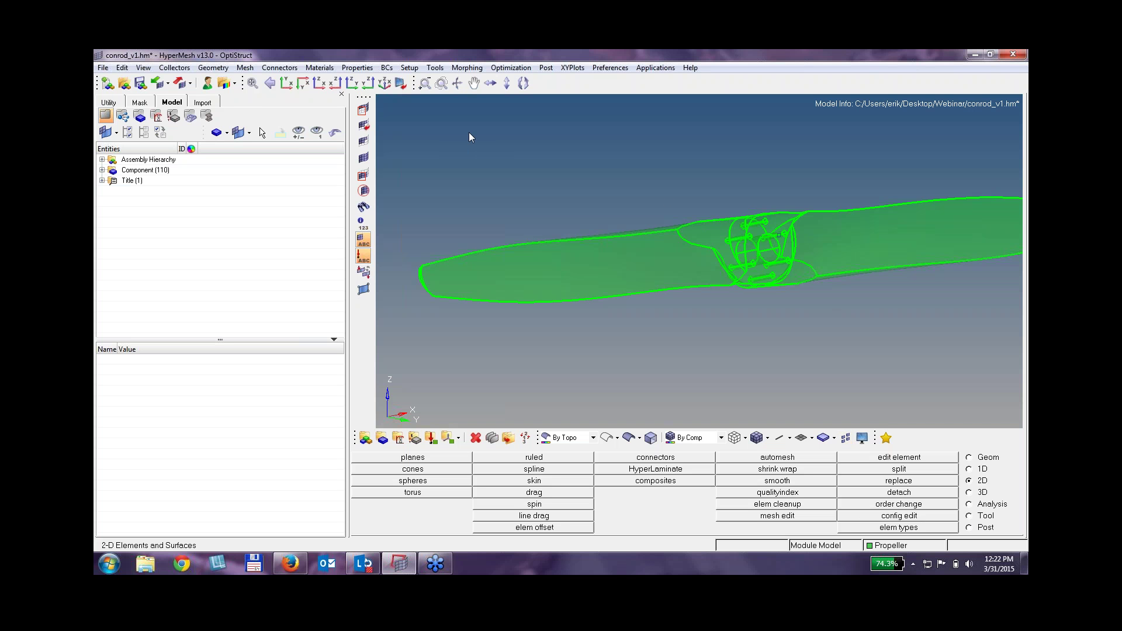
Try a Volume tetra mesh of the propeller solid with trias and tetras at element size 4, then reject it.
click(245, 68)
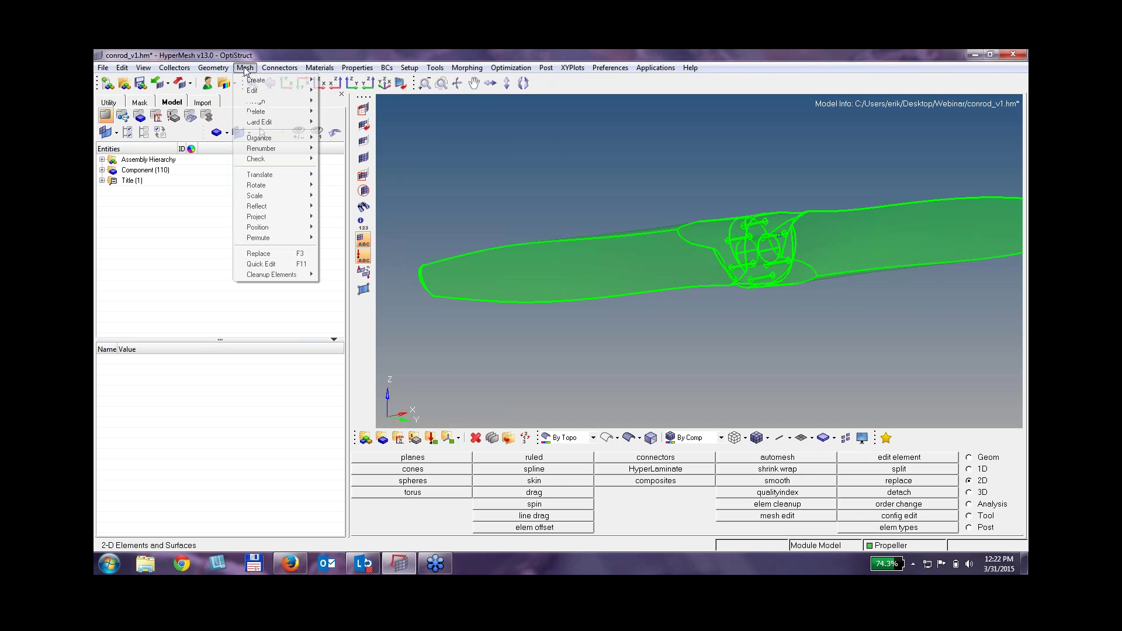
mouse_move(258, 84)
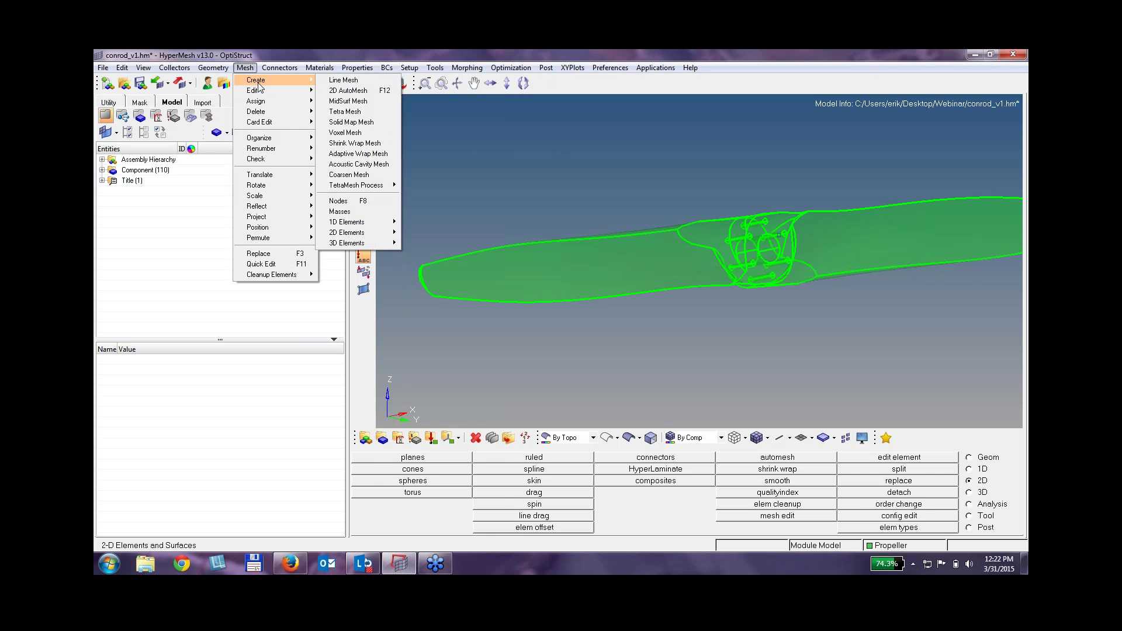
click(345, 111)
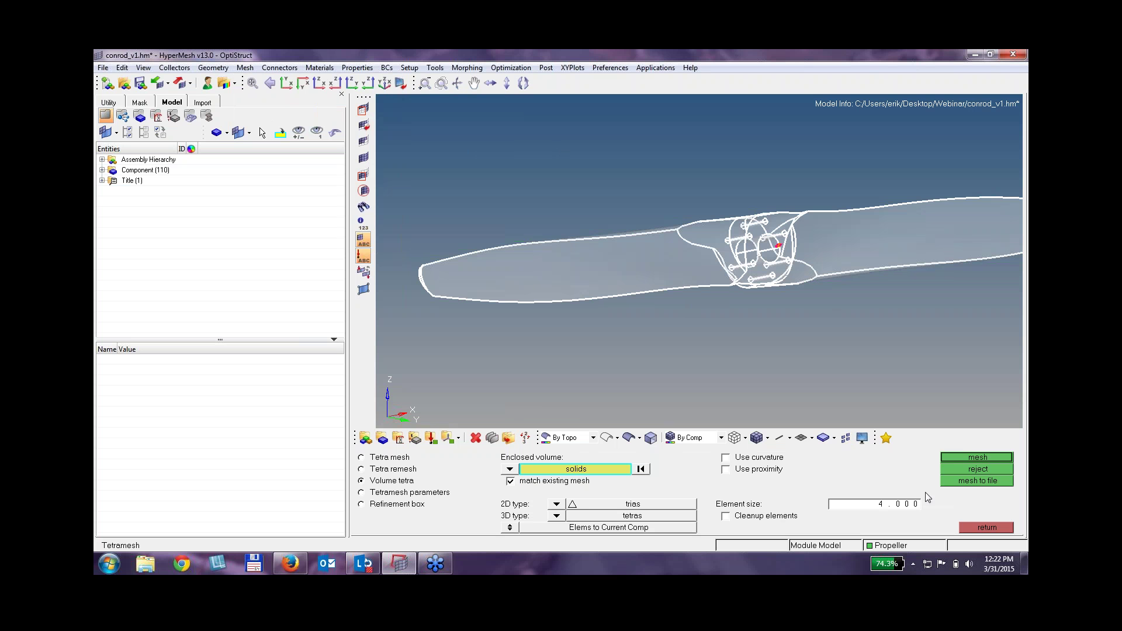
click(990, 457)
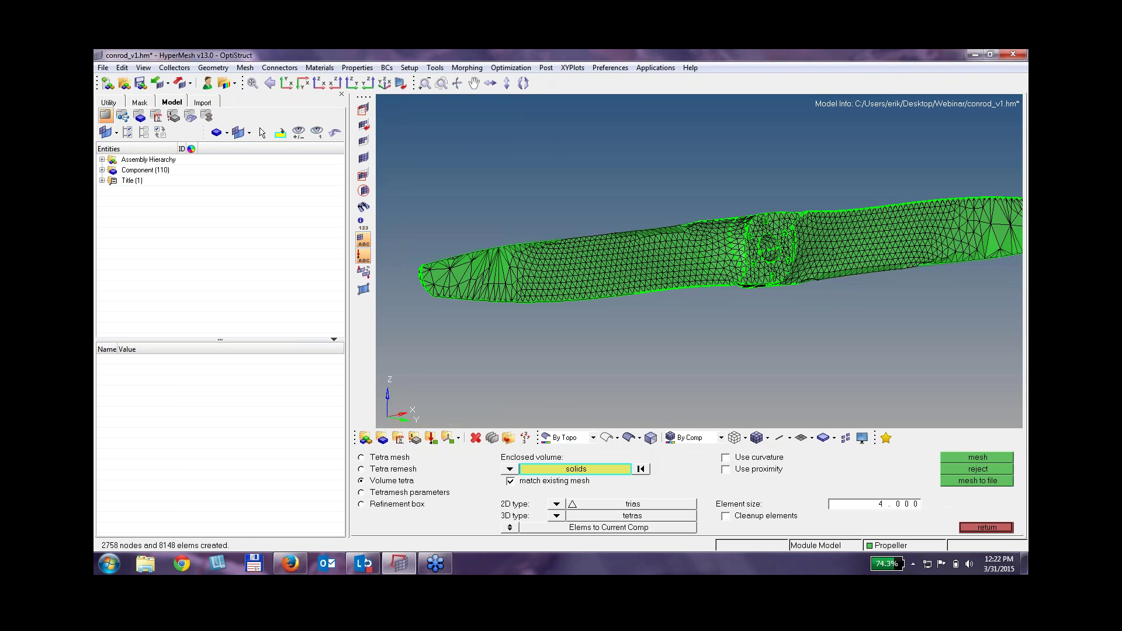
click(984, 469)
Try the propeller's volume tetra mesh at element size 1, inspect its density, then reject it and leave Tetramesh.
click(877, 504)
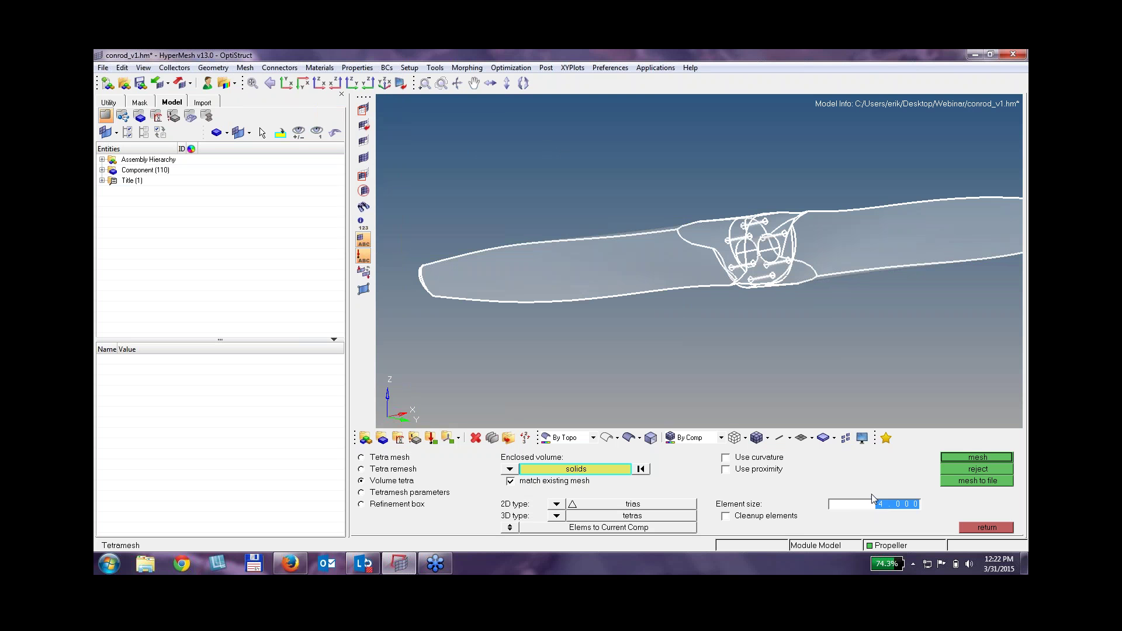
text(1)
click(980, 458)
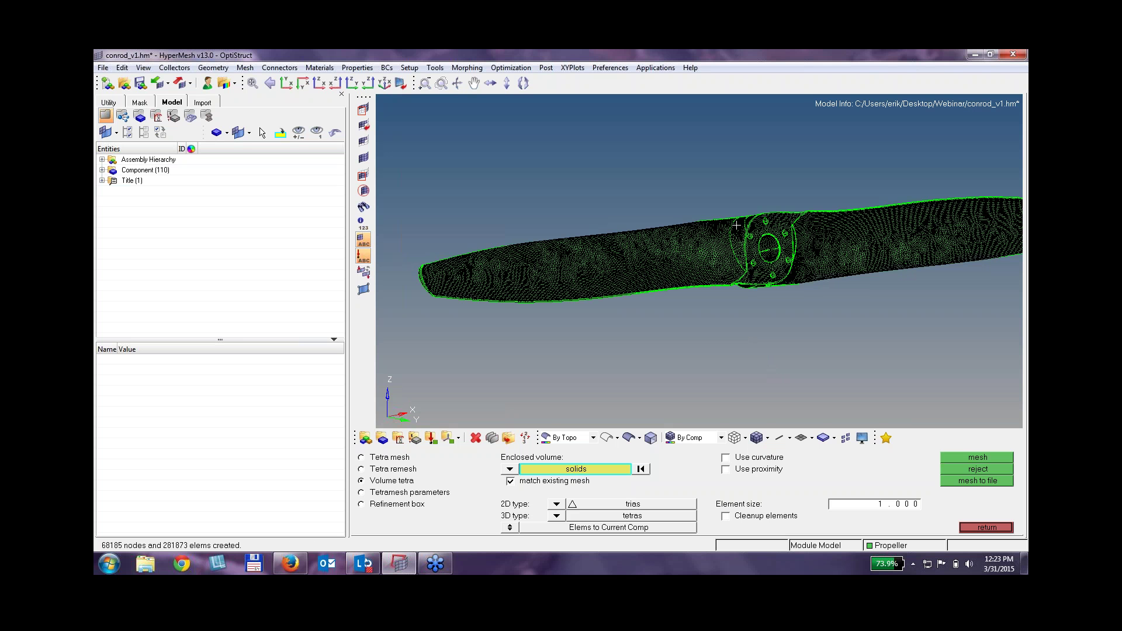
ctrl+drag(740, 238, 689, 241)
scroll(740, 247, up, 5)
scroll(689, 241, down, 6)
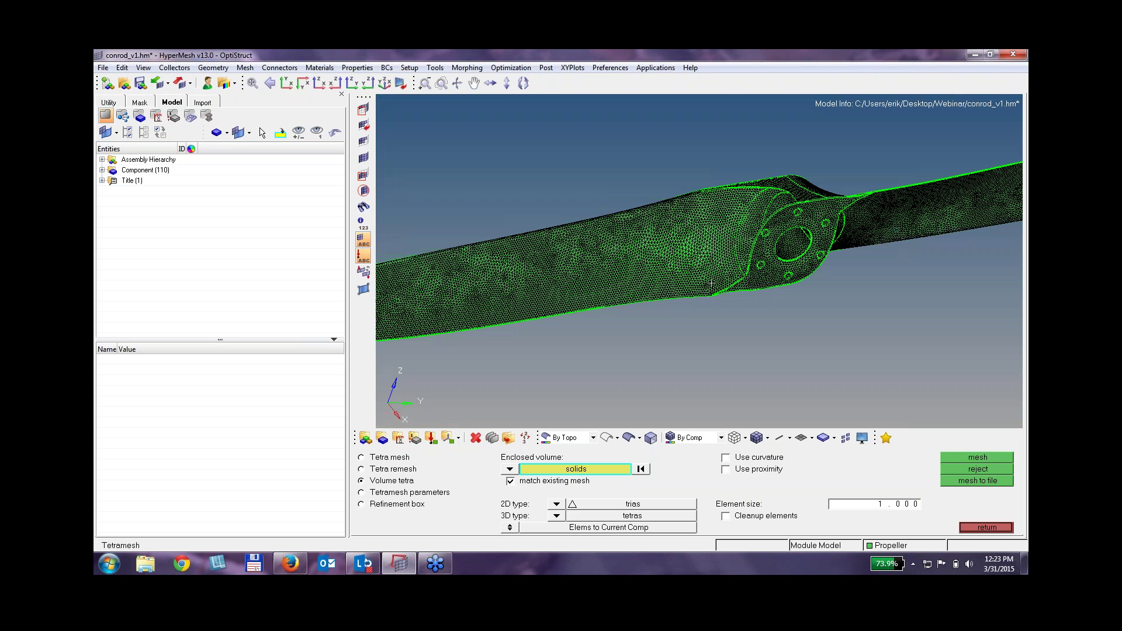
click(994, 468)
click(988, 528)
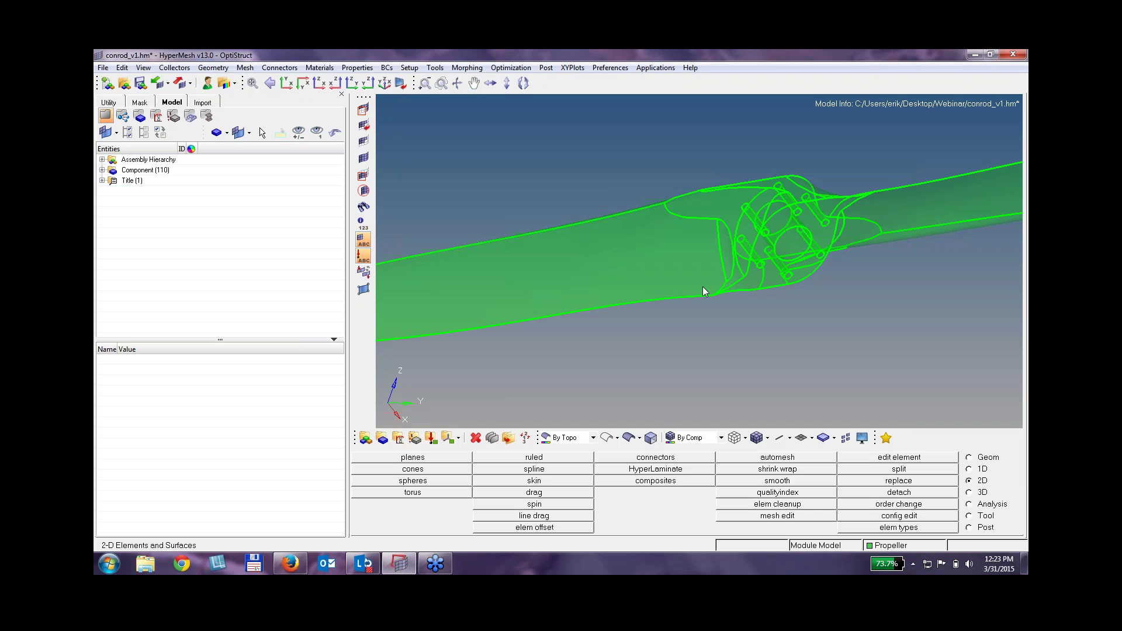
Volume tetra mesh the propeller solid using curvature and proximity, with element size 5 and minimum element size 1.
click(243, 69)
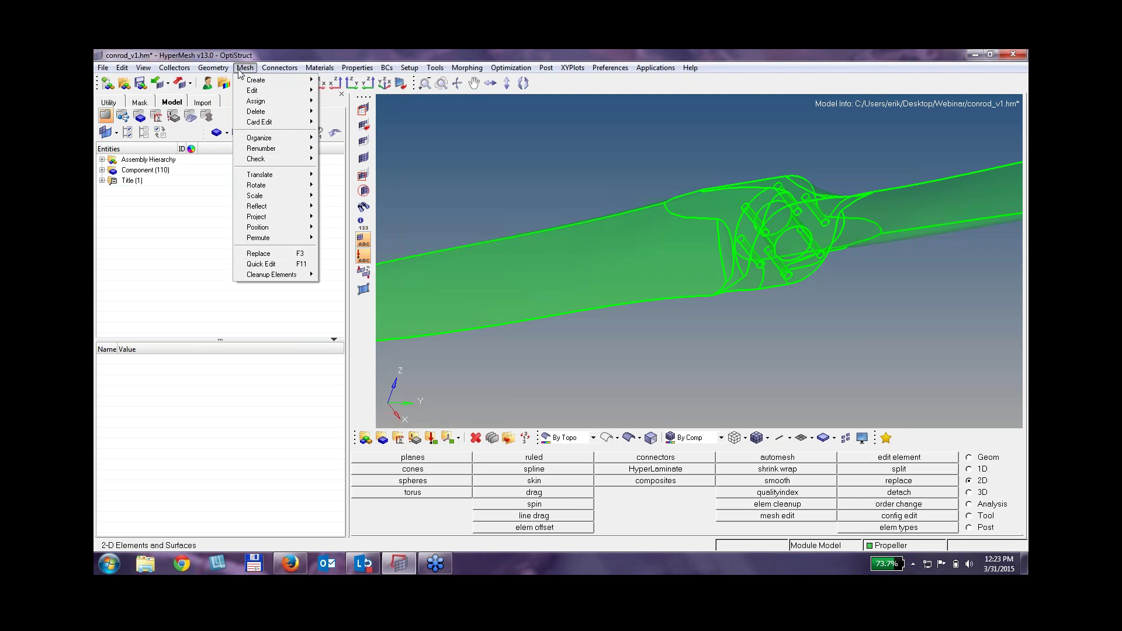
mouse_move(255, 81)
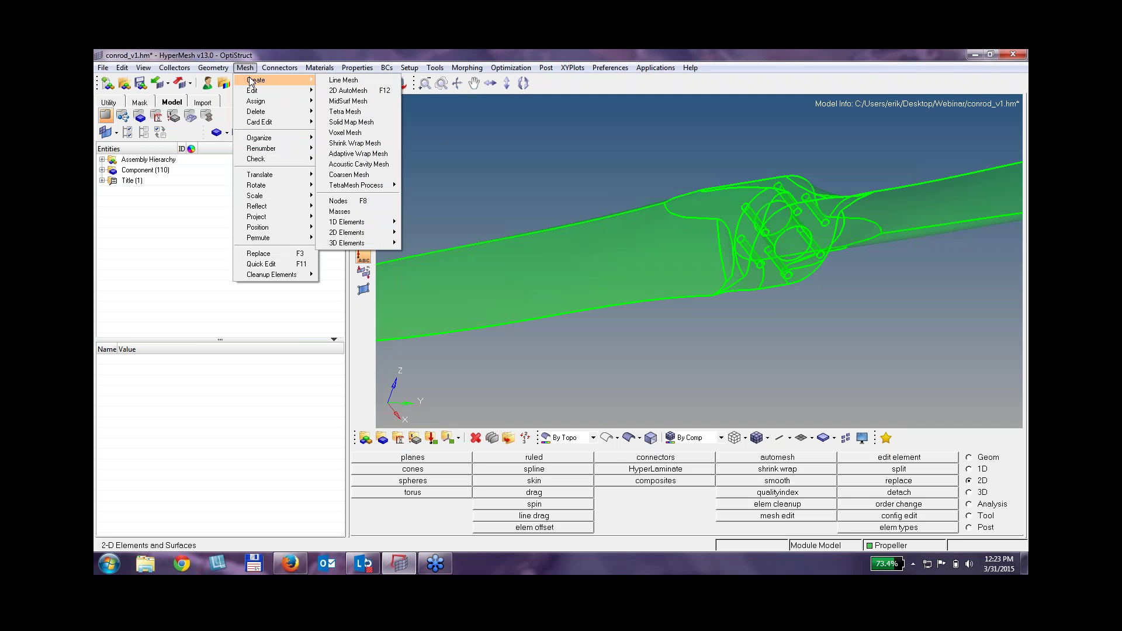
click(342, 108)
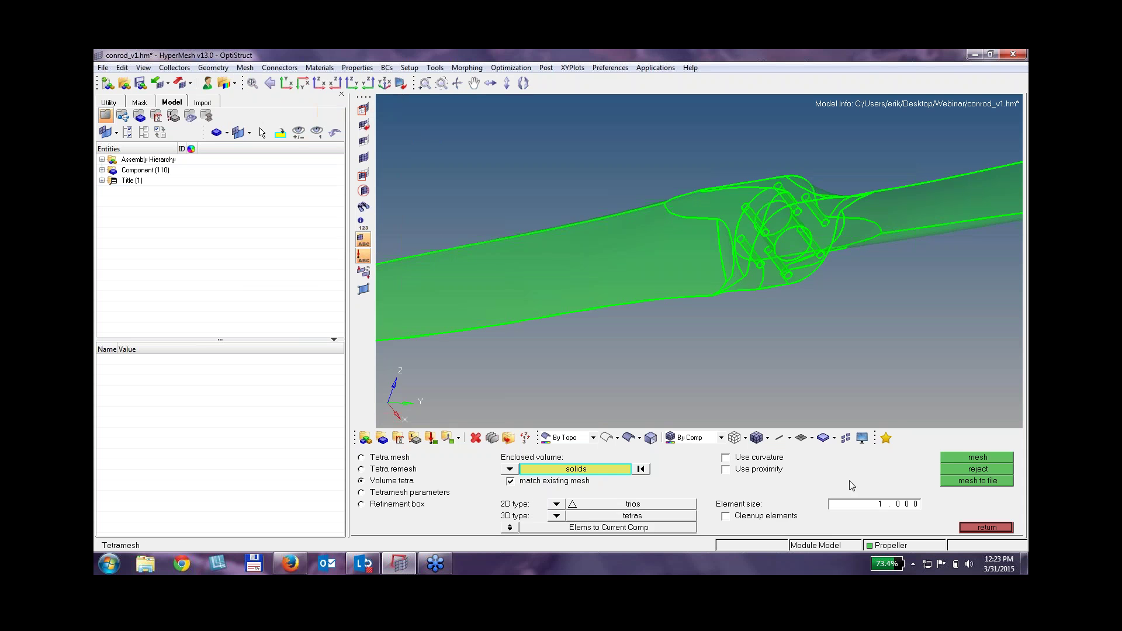
click(726, 458)
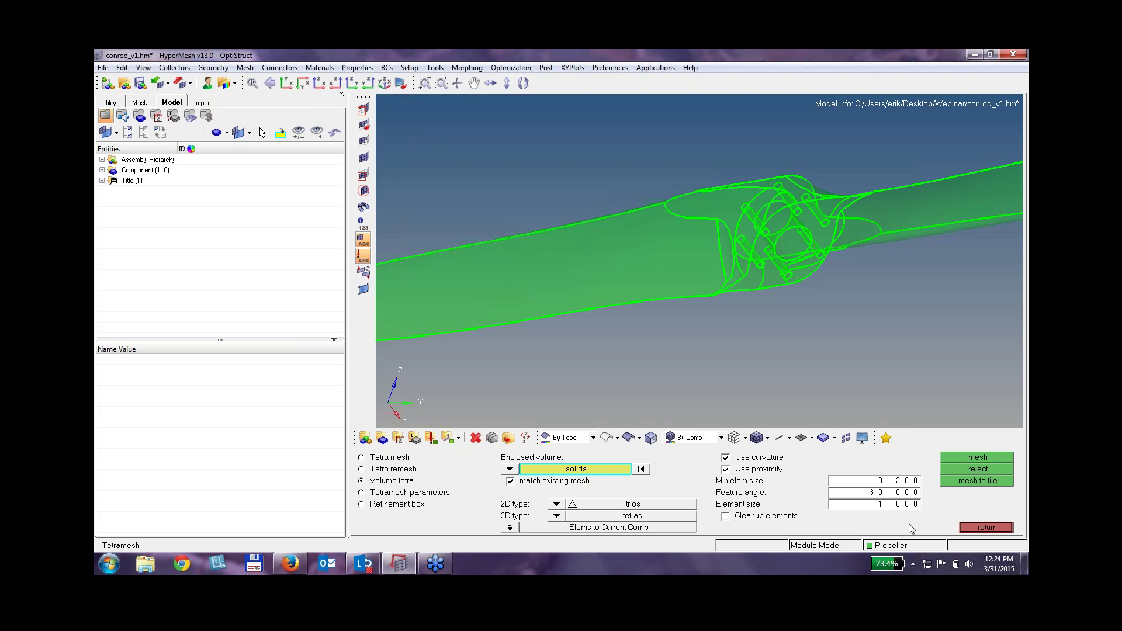
click(895, 506)
text(5)
click(893, 481)
text(1)
middle_click(733, 287)
click(979, 457)
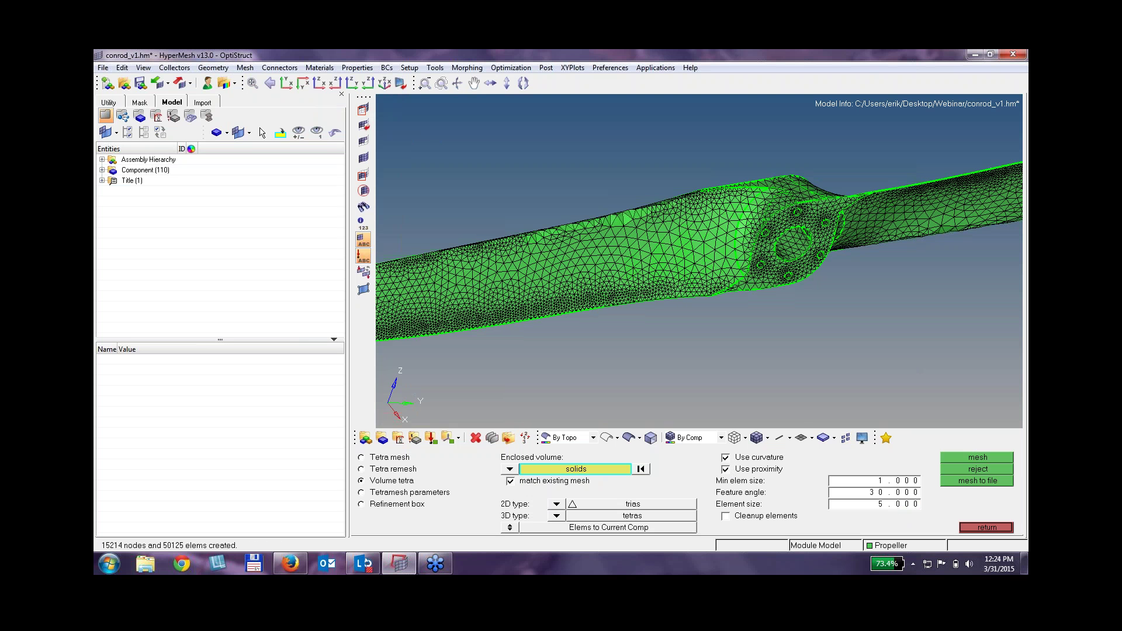
Examine the tetra mesh on the blade surface, around the hub's bolt holes and along the rounded blade edge.
ctrl+right_drag(693, 254, 700, 255)
scroll(691, 252, up, 5)
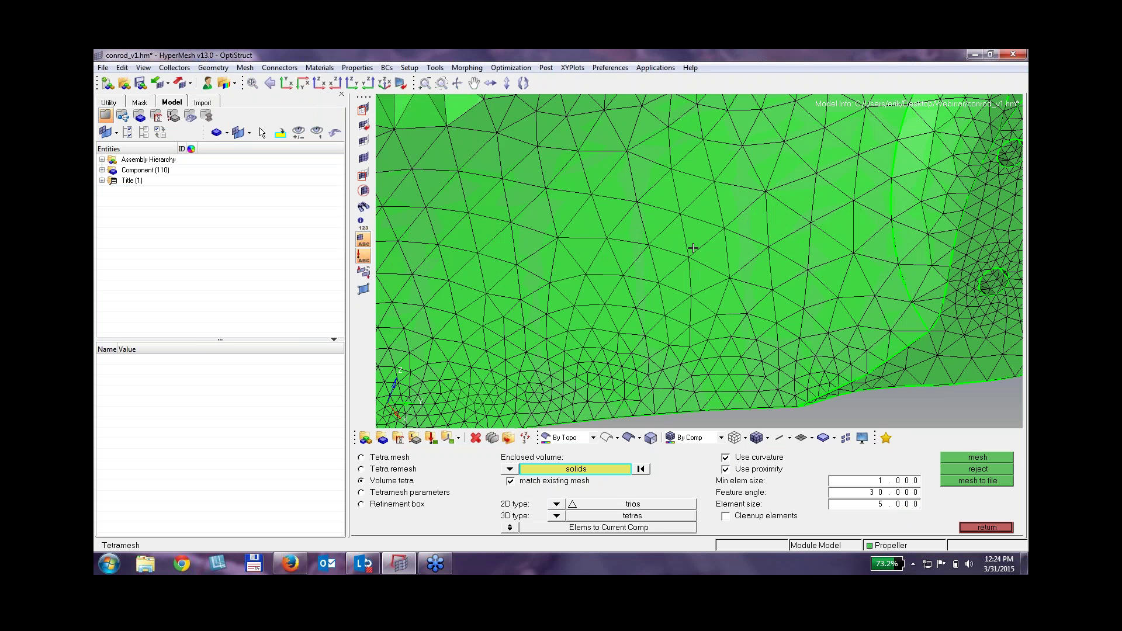
ctrl+right_drag(765, 308, 679, 281)
ctrl+scroll(793, 232, up, 5)
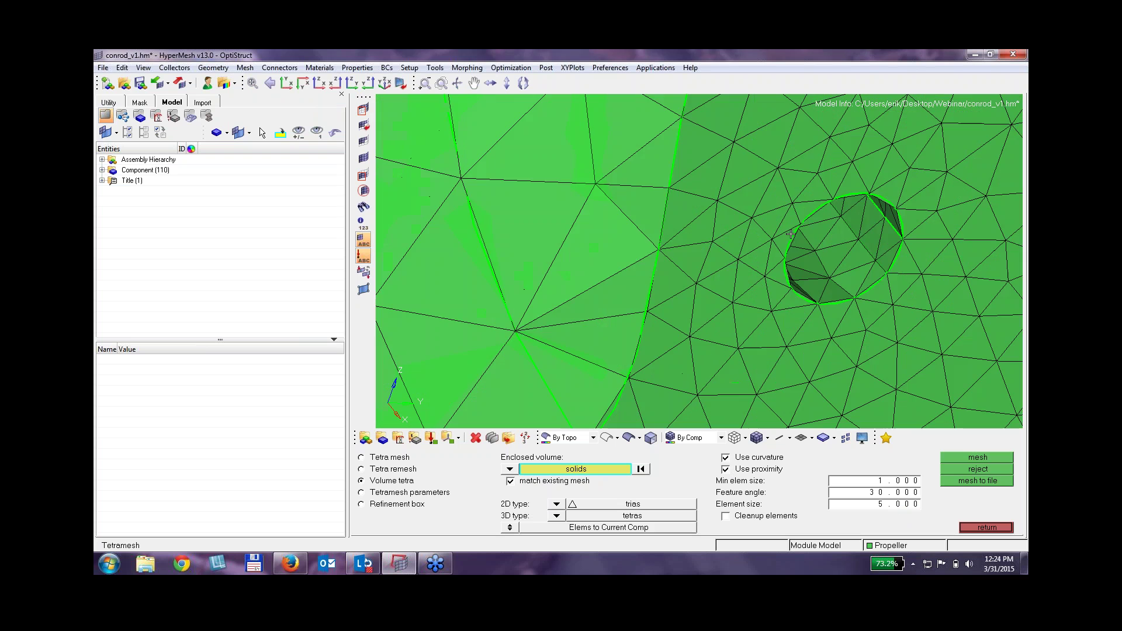
ctrl+click(801, 224)
mouse_move(870, 237)
ctrl+mouse_down()
mouse_move(777, 180)
mouse_move(796, 200)
ctrl+mouse_up()
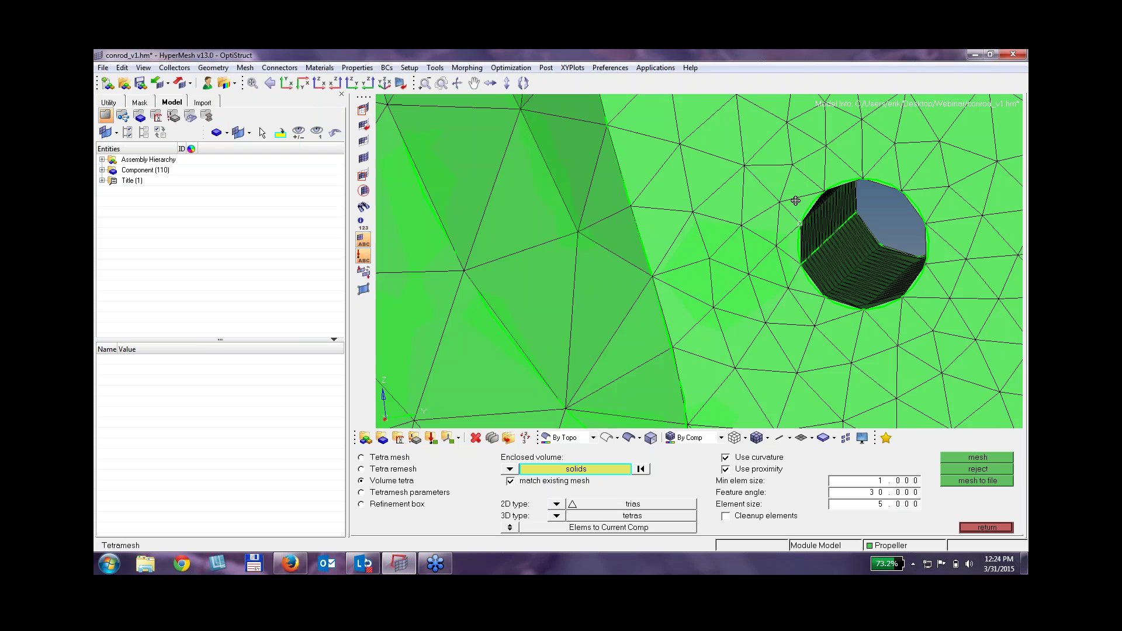
ctrl+scroll(778, 230, down, 5)
ctrl+right_drag(552, 105, 642, 209)
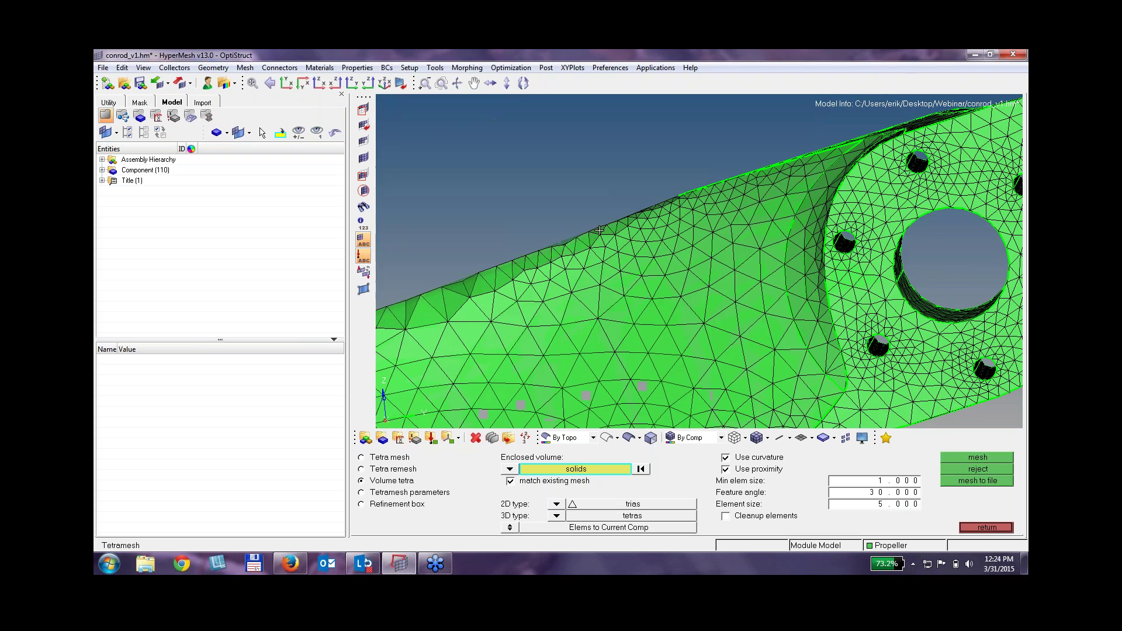
ctrl+click(617, 234)
mouse_move(617, 235)
ctrl+mouse_down()
mouse_move(659, 244)
mouse_move(631, 313)
ctrl+mouse_up()
ctrl+scroll(573, 277, up, 5)
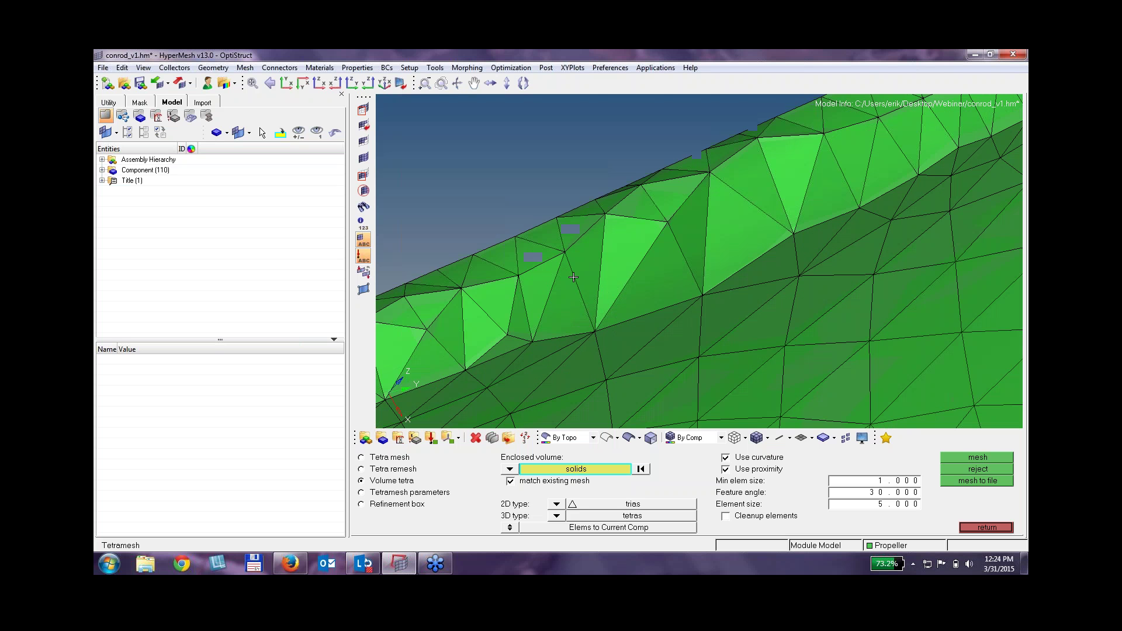
Reject the coarse tetra mesh and remesh the propeller with minimum element size 0.5 and feature angle 15.
click(988, 471)
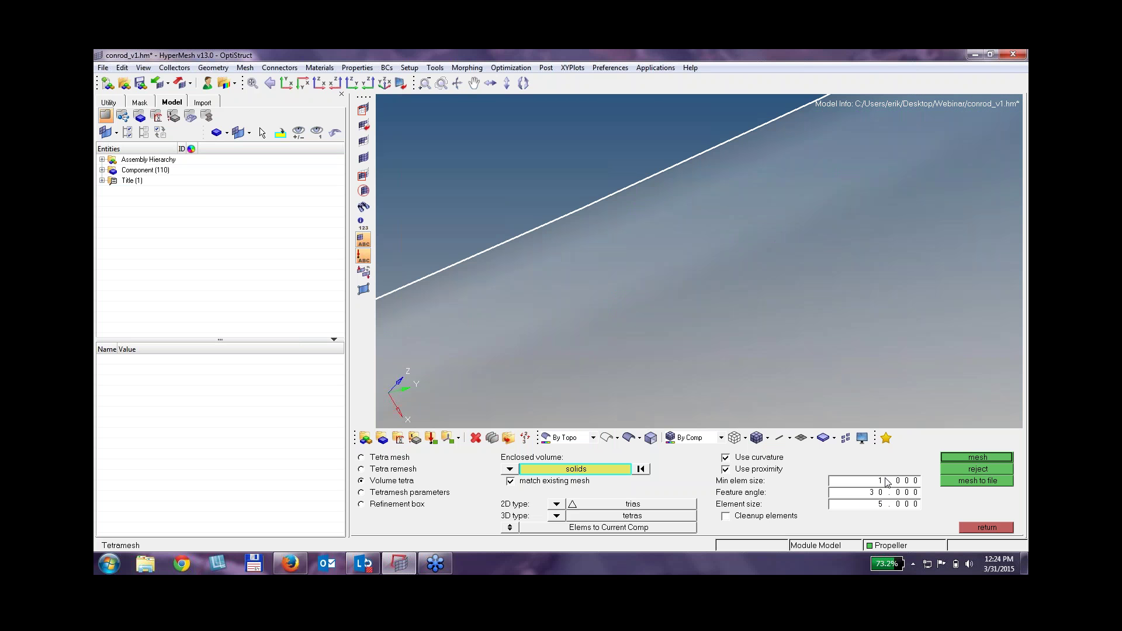
click(885, 481)
text(0.5)
click(887, 494)
text(15)
click(978, 457)
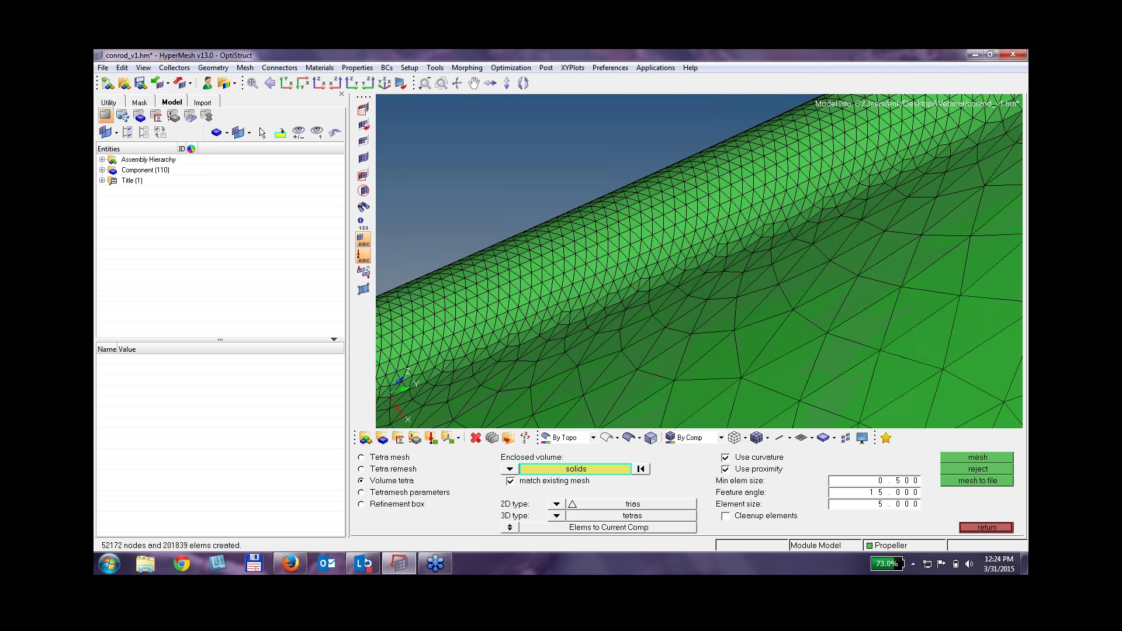
Examine the refined tetra mesh along the curved blade edge and around the hub's holes.
ctrl+drag(852, 290, 826, 226)
ctrl+scroll(826, 226, down, 2)
ctrl+right_drag(827, 187, 831, 263)
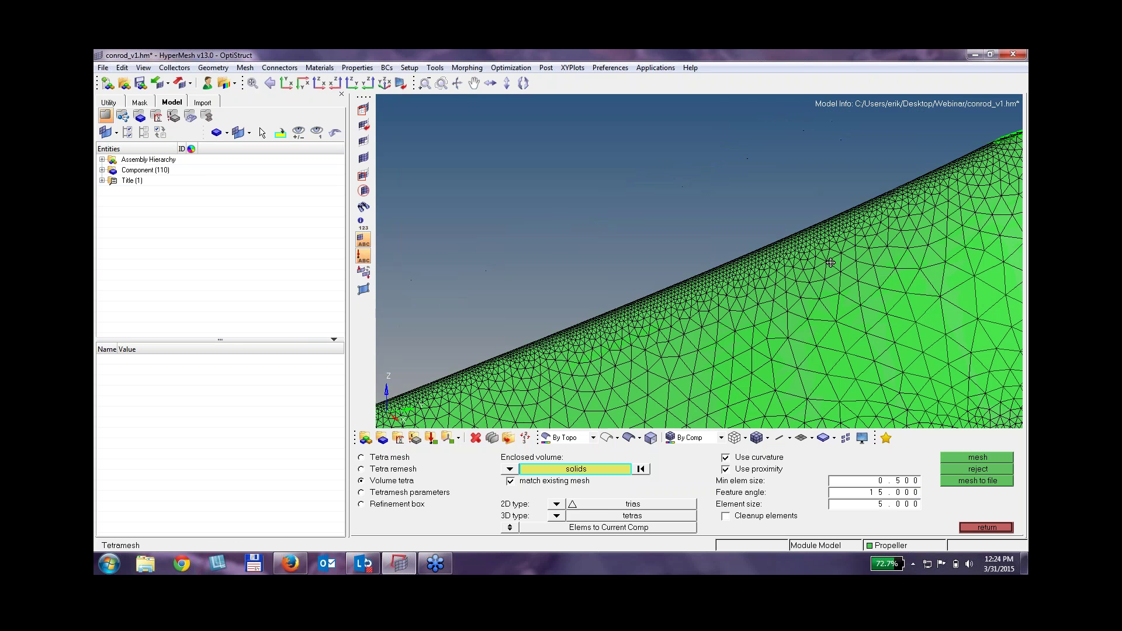
ctrl+drag(830, 262, 764, 225)
ctrl+scroll(765, 272, down, 4)
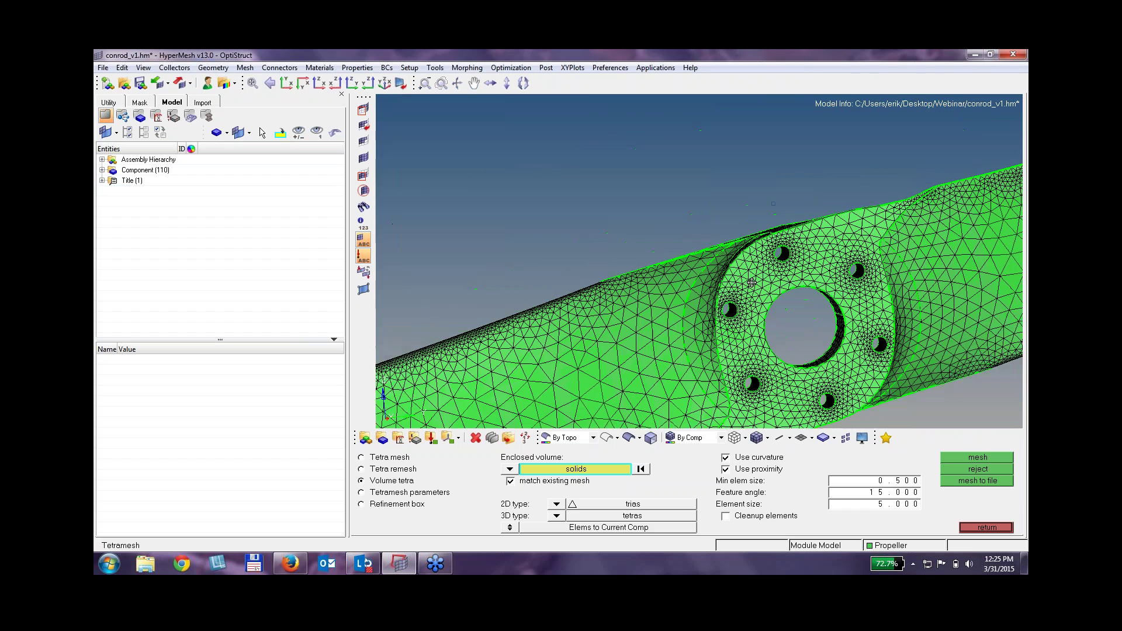
ctrl+right_drag(787, 322, 752, 276)
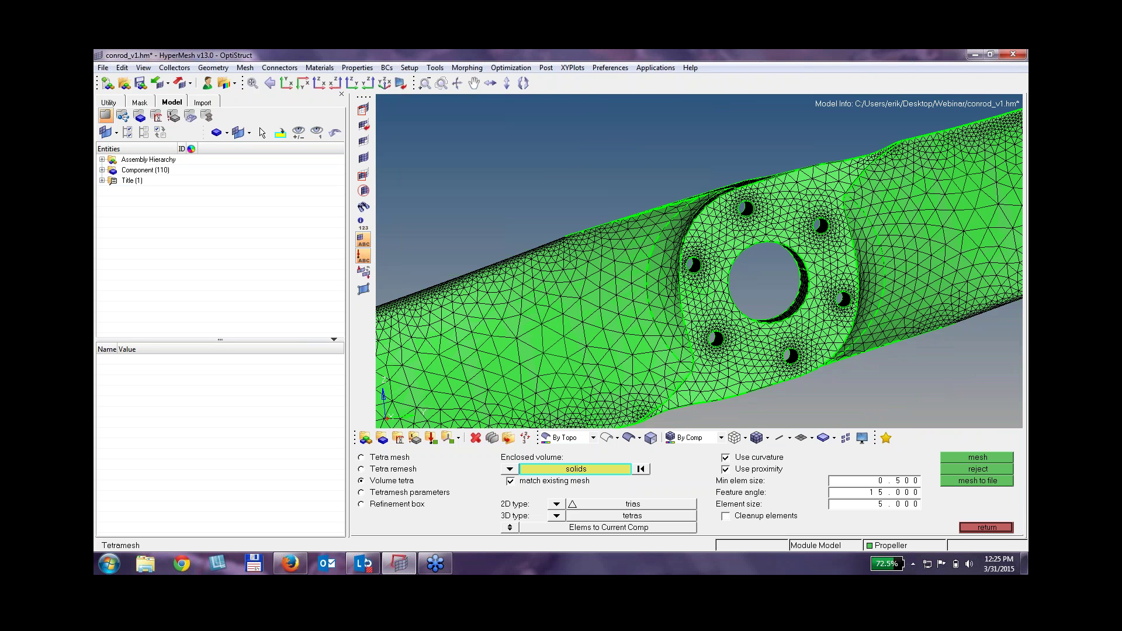
Open the model 3D Morphing Demo.hm, discarding the current model's data.
click(104, 69)
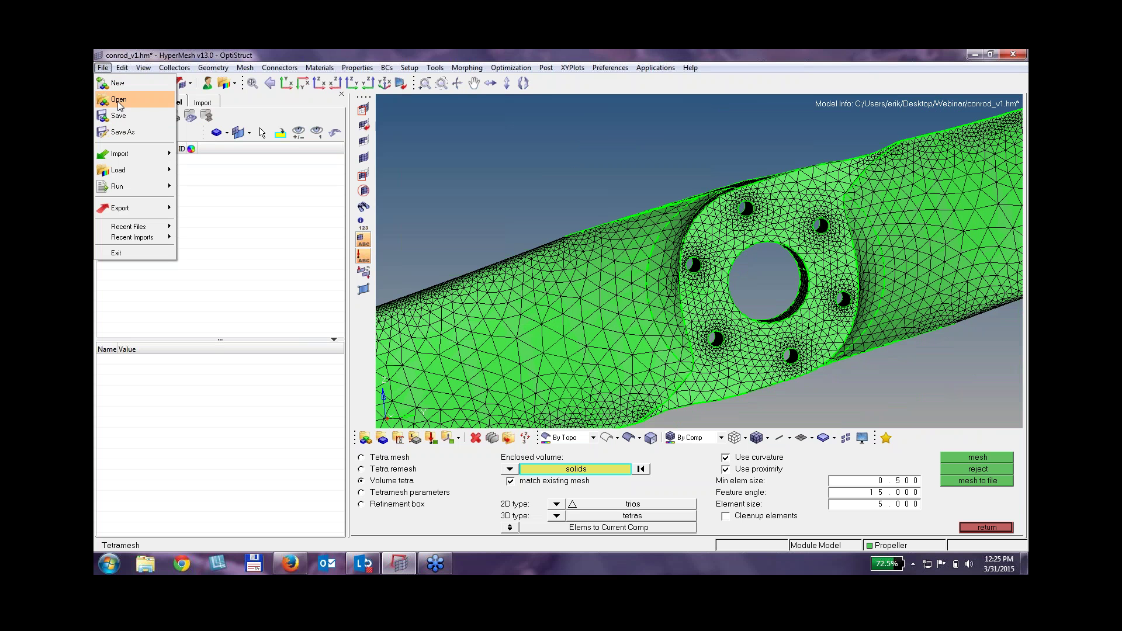
click(118, 99)
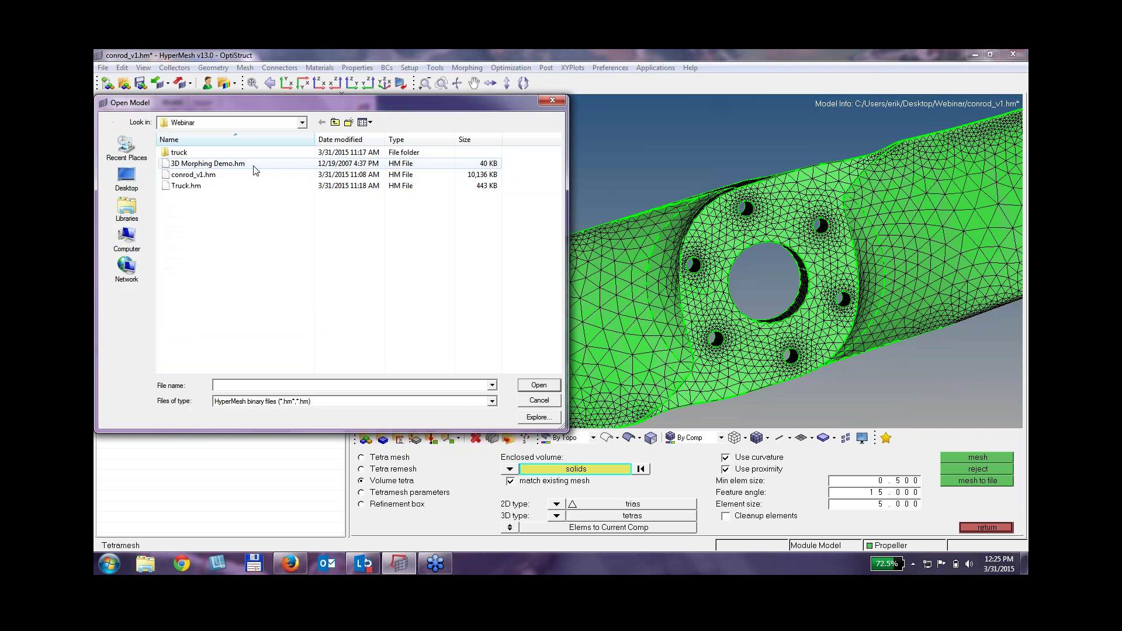
key(Escape)
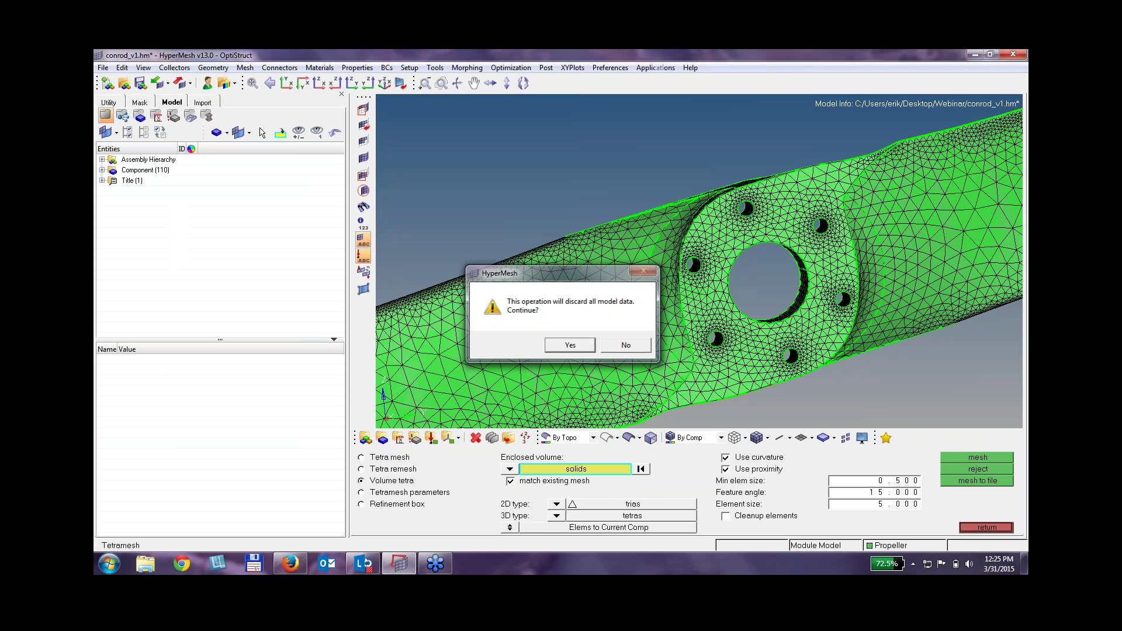
click(568, 351)
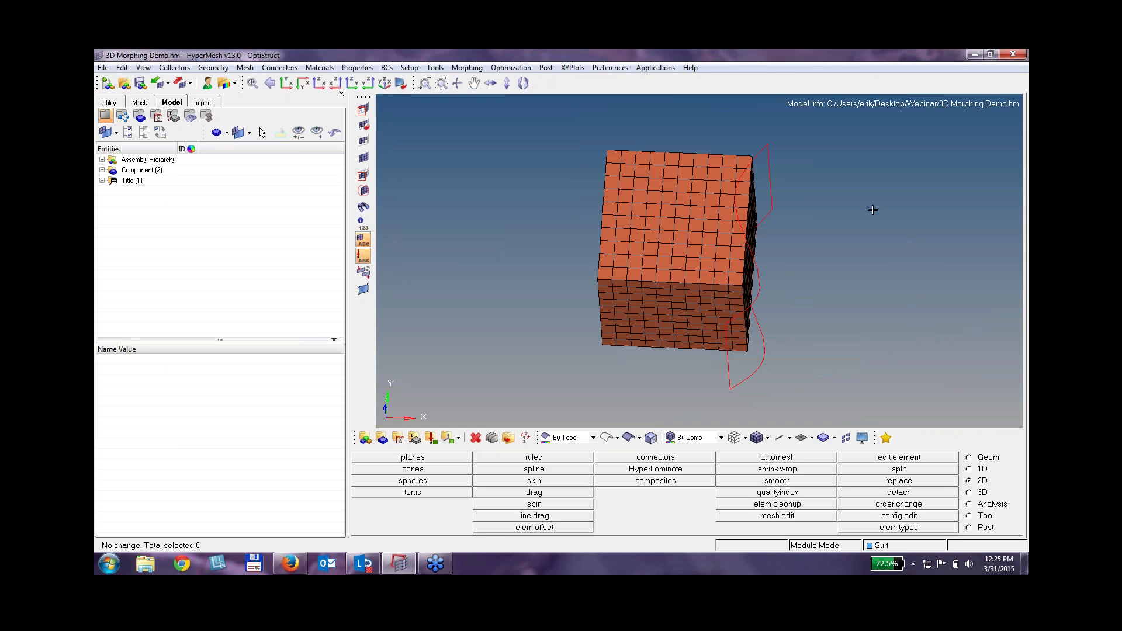
Shade the geometry surfaces and examine the wavy surface beneath the hex-meshed cube.
mouse_move(815, 179)
ctrl+mouse_down()
mouse_move(706, 221)
mouse_move(703, 262)
ctrl+mouse_up()
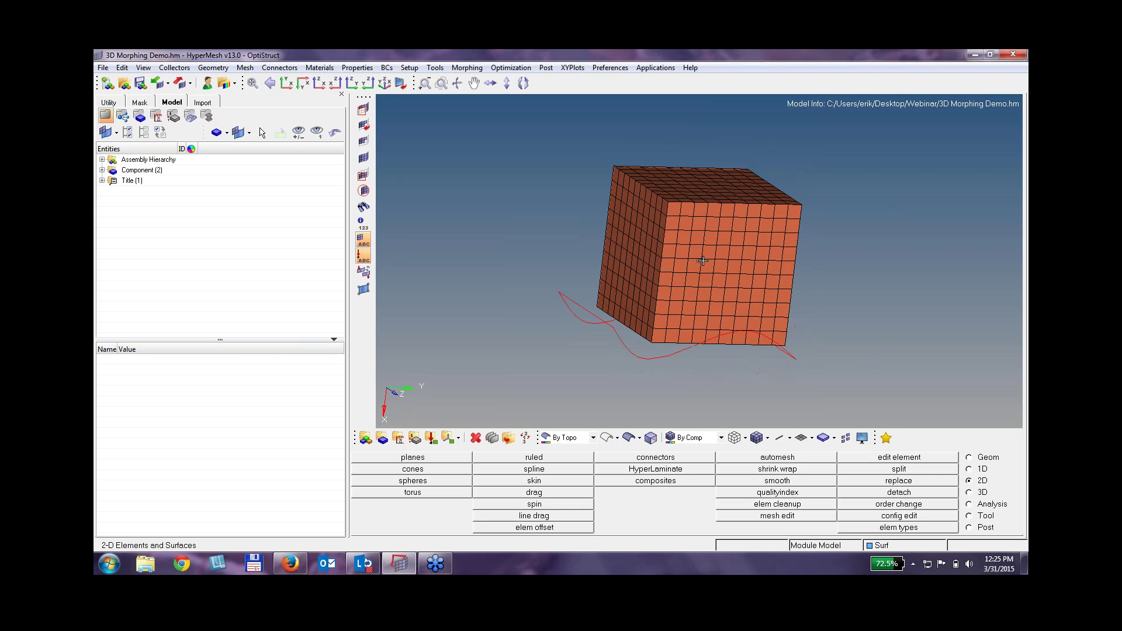
click(627, 438)
mouse_move(758, 335)
ctrl+mouse_down()
mouse_move(752, 270)
mouse_move(747, 296)
mouse_move(630, 315)
ctrl+mouse_up()
scroll(630, 315, up, 4)
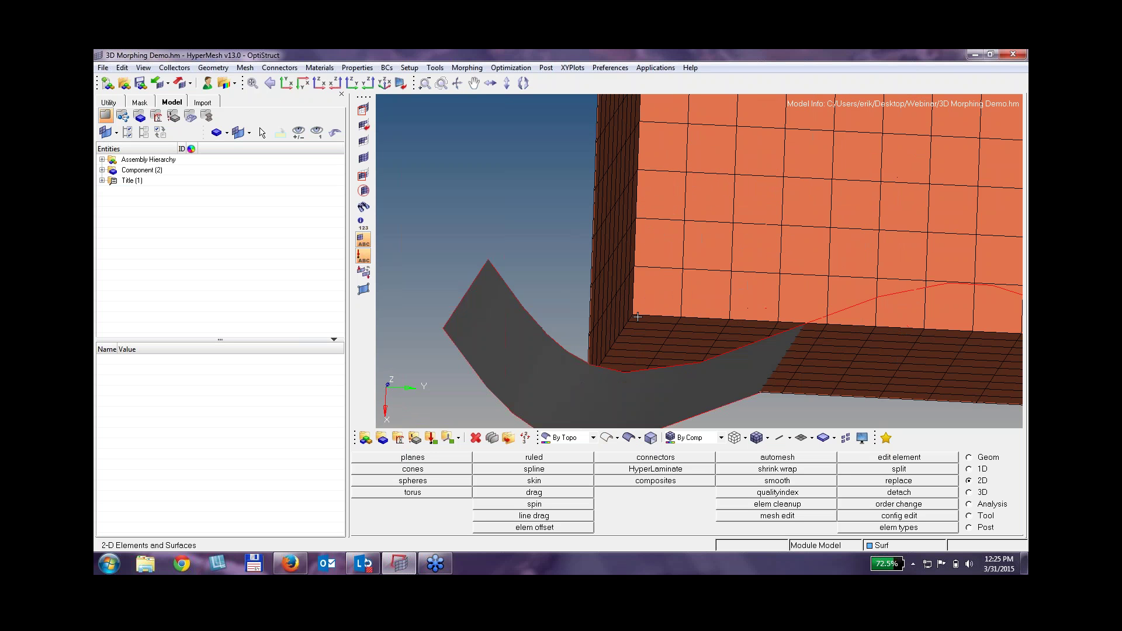
scroll(739, 361, down, 4)
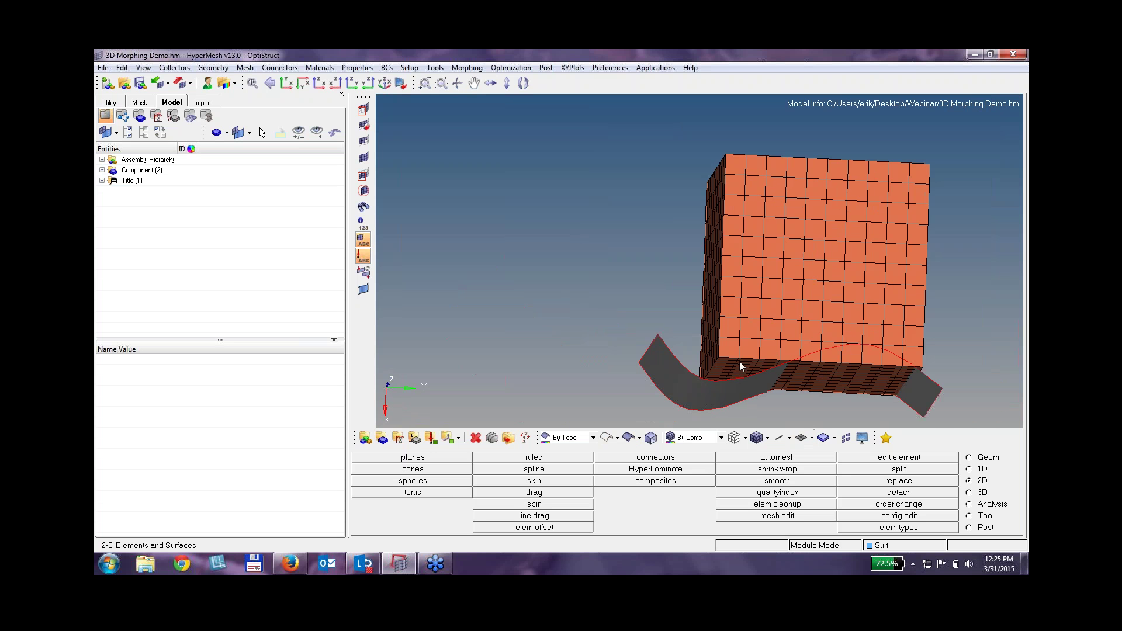
ctrl+drag(727, 361, 714, 380)
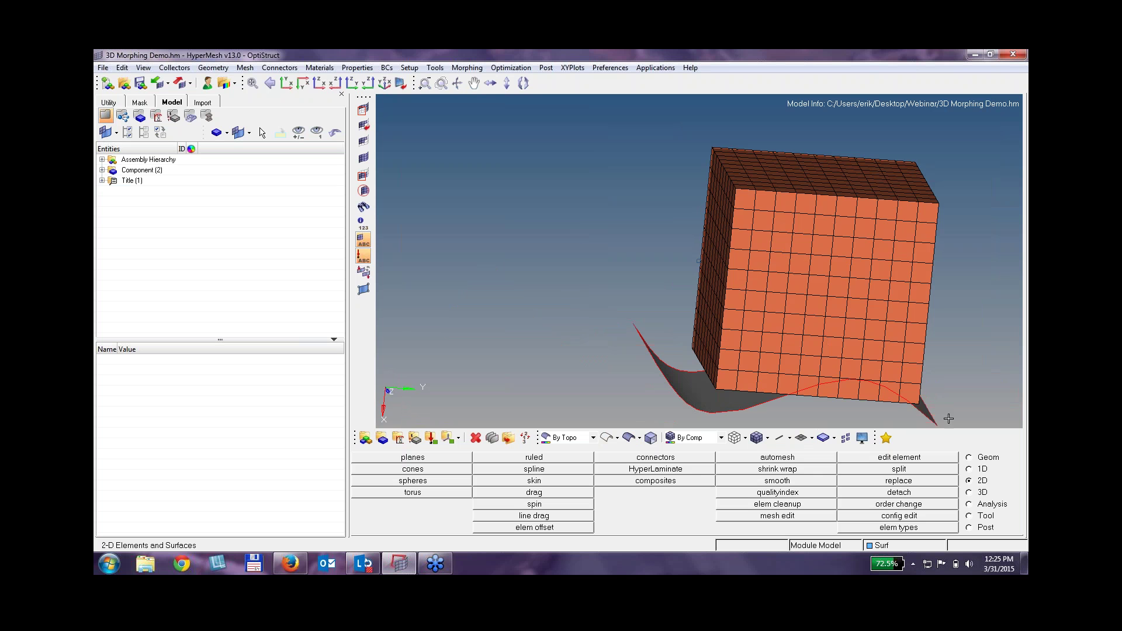
ctrl+drag(916, 366, 879, 335)
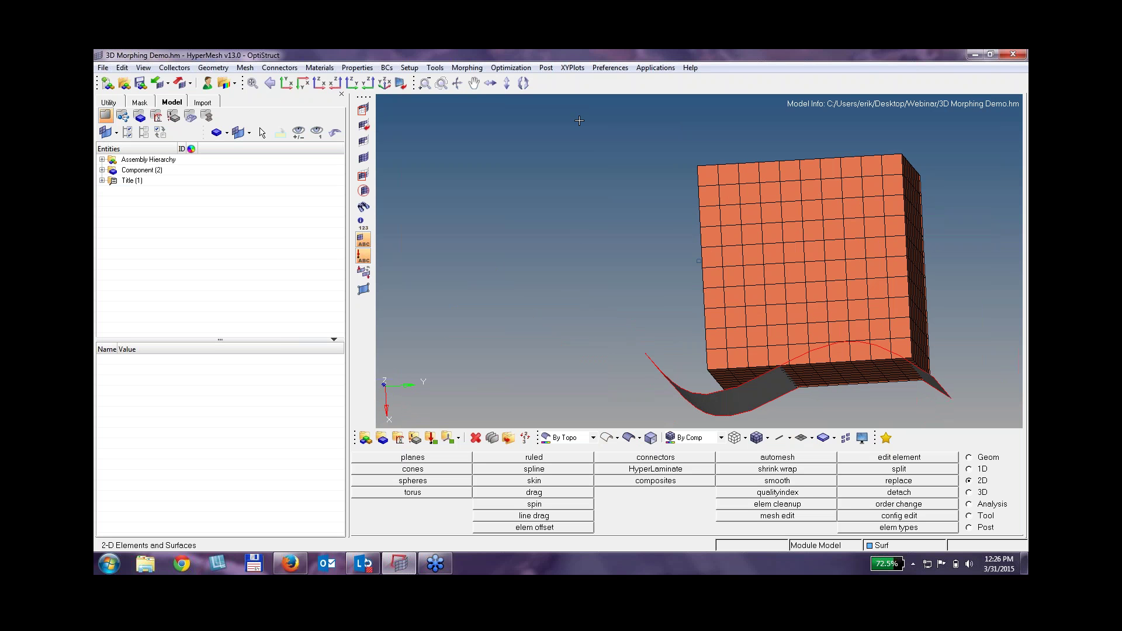
Set up morphing domain creation with the 3D domains type.
click(474, 68)
mouse_move(479, 81)
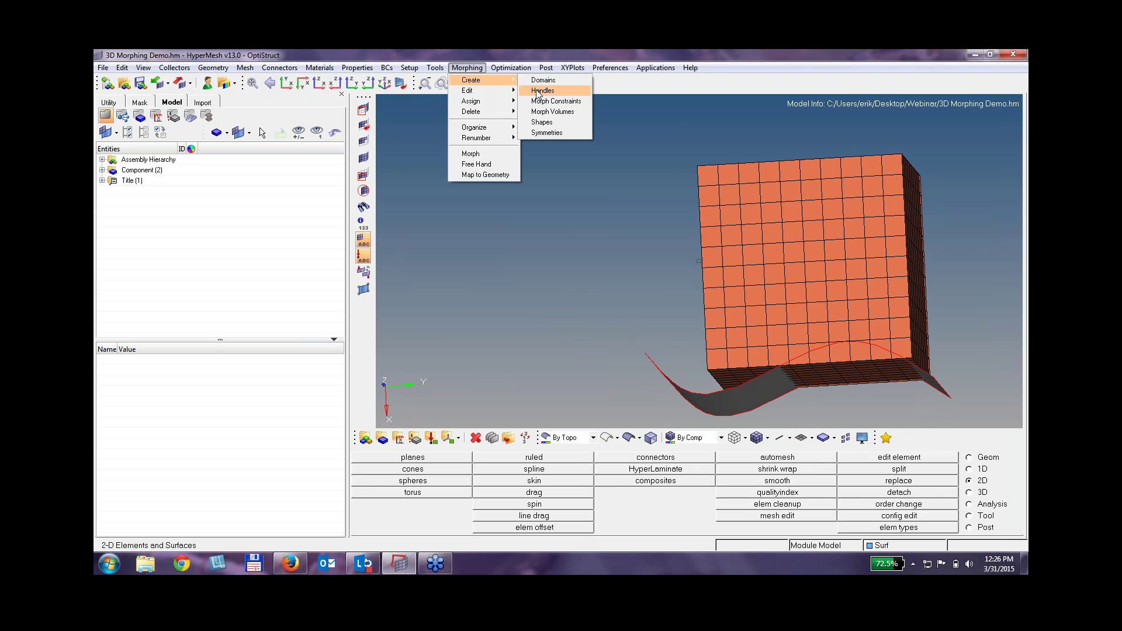
click(550, 80)
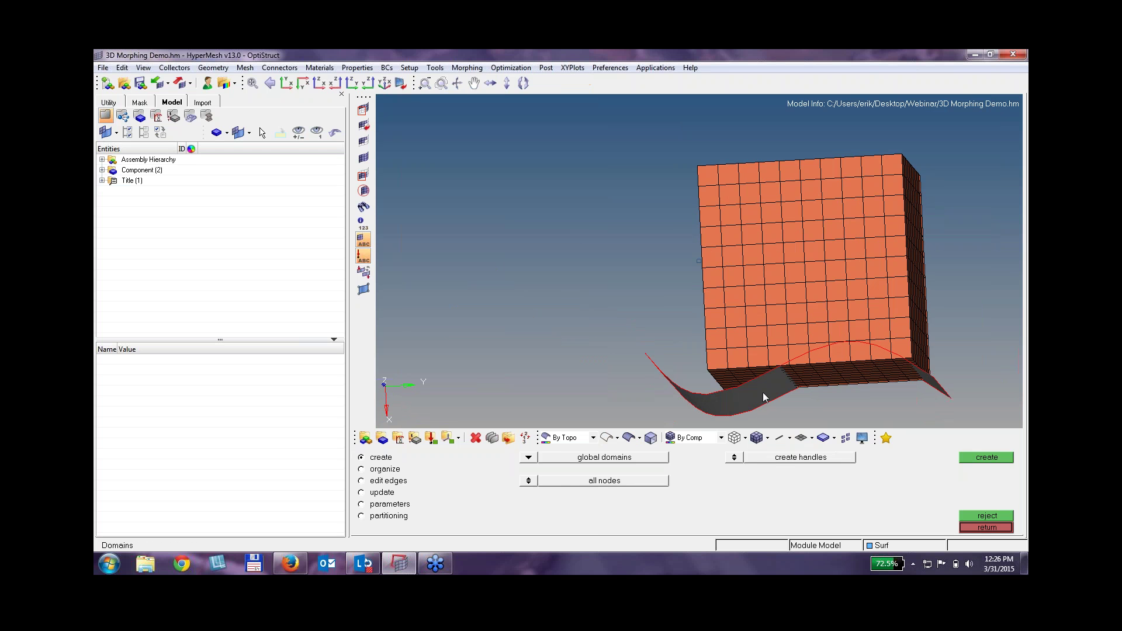
click(528, 457)
click(606, 494)
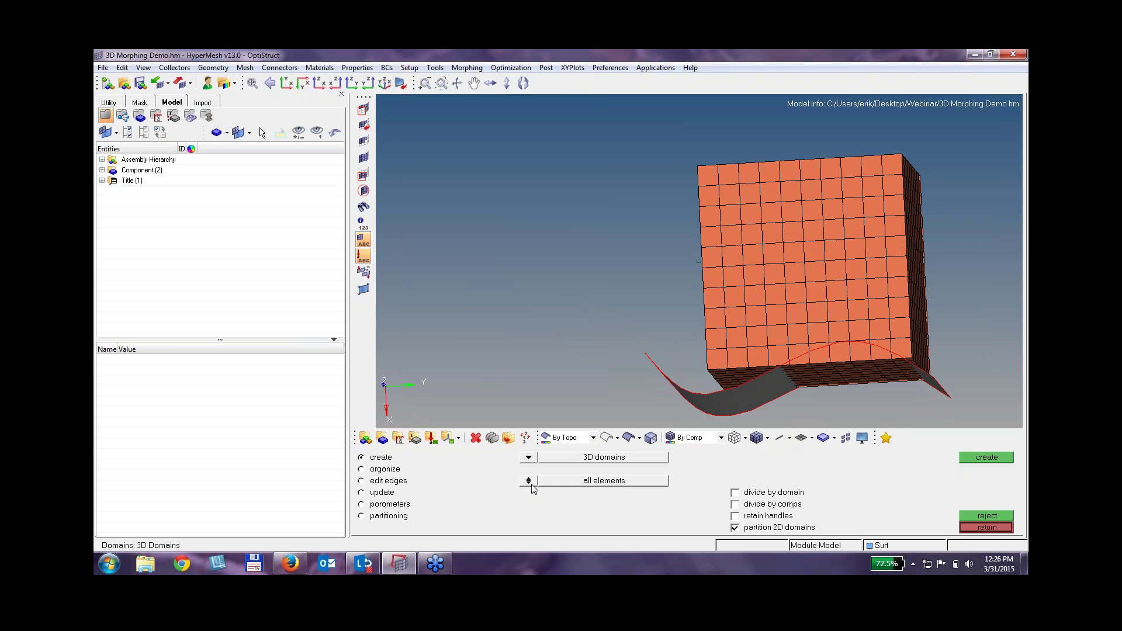
Select all elements of the cube with a polygon window around it and create the 3D domains from them.
click(595, 485)
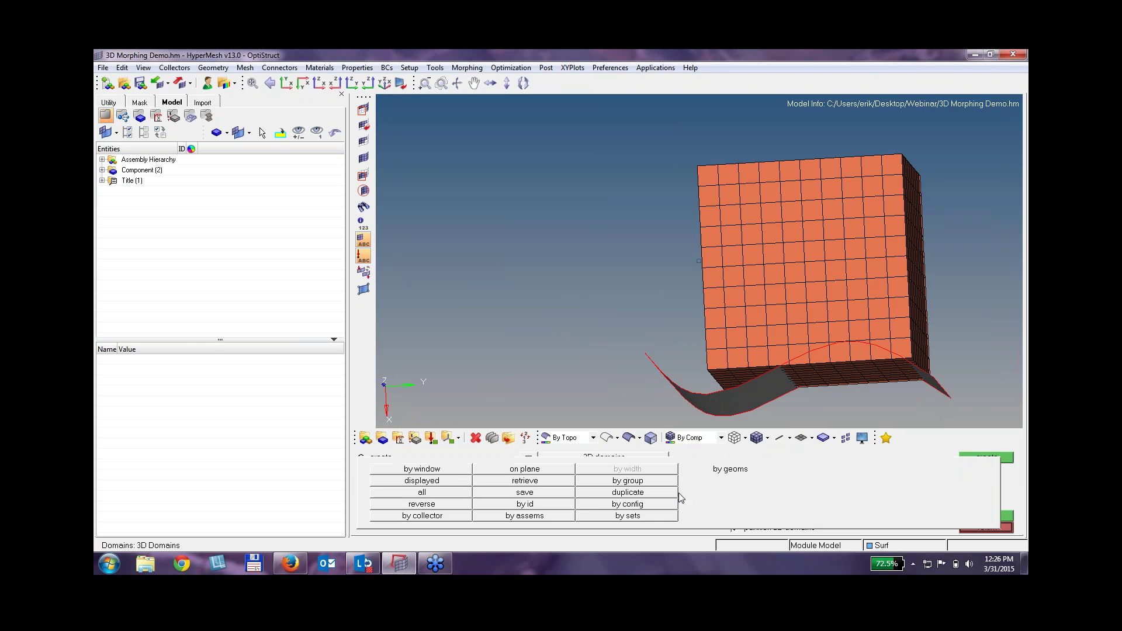
click(457, 471)
click(636, 207)
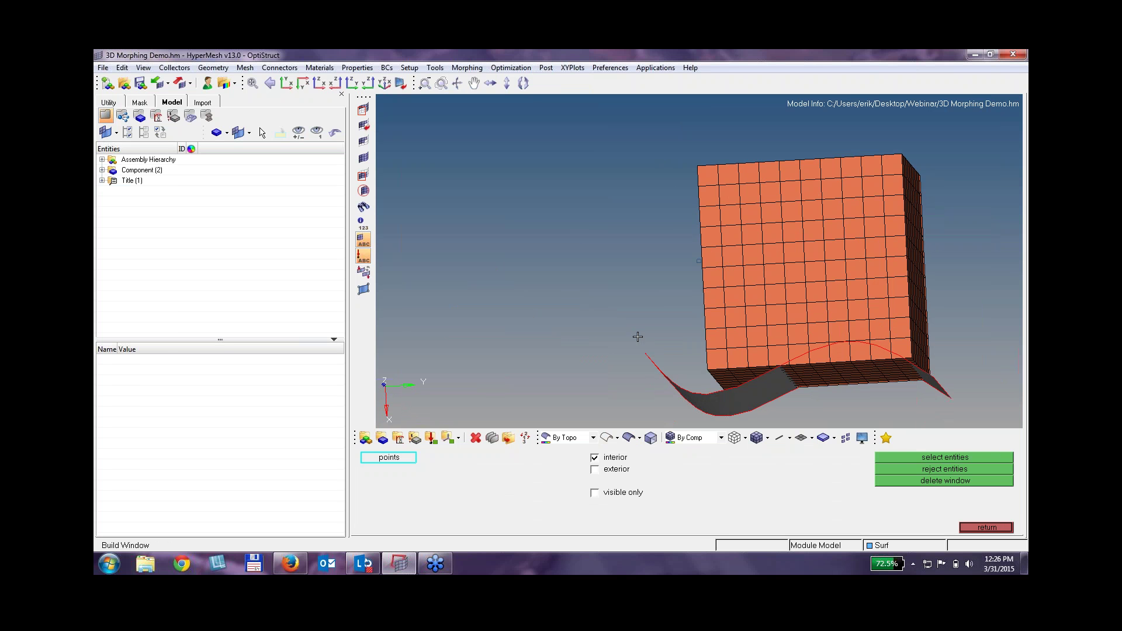
click(644, 393)
click(894, 418)
click(966, 367)
click(959, 214)
click(912, 130)
click(691, 133)
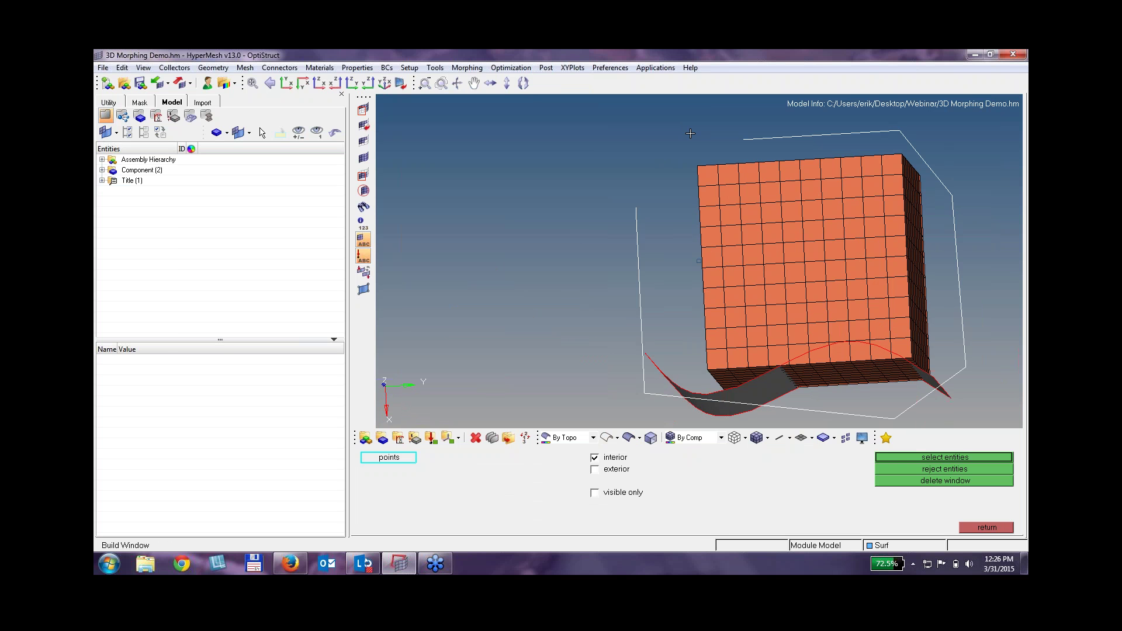
click(613, 144)
middle_click(646, 186)
click(1003, 458)
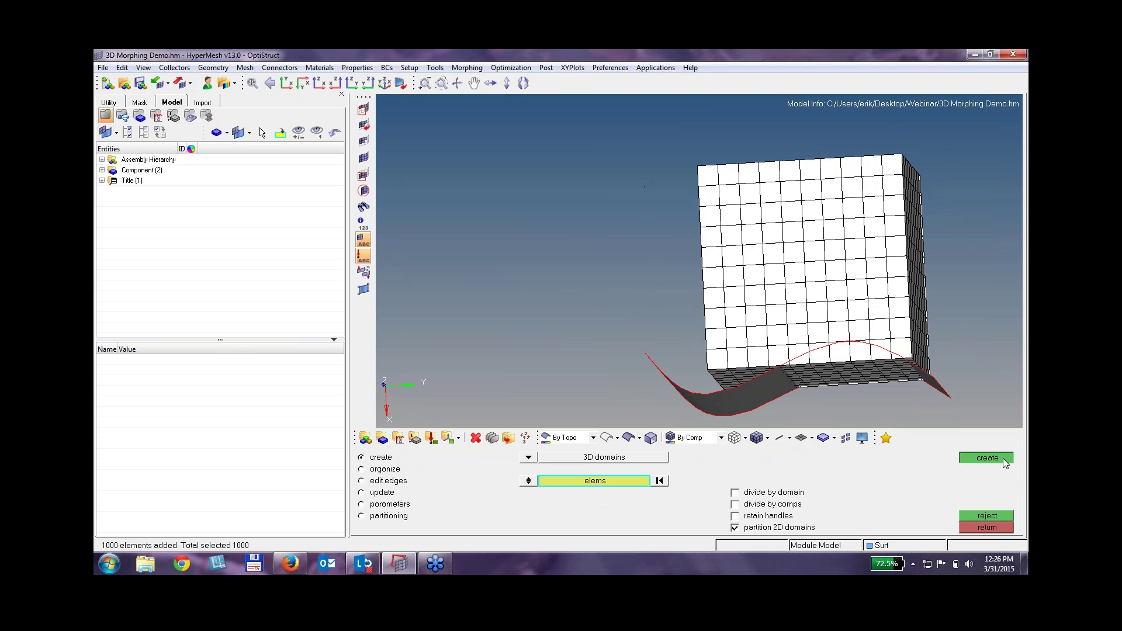
Map the cube's face domain nearest the wavy surface onto that surface, projecting along the x-axis with auto mapping.
click(468, 67)
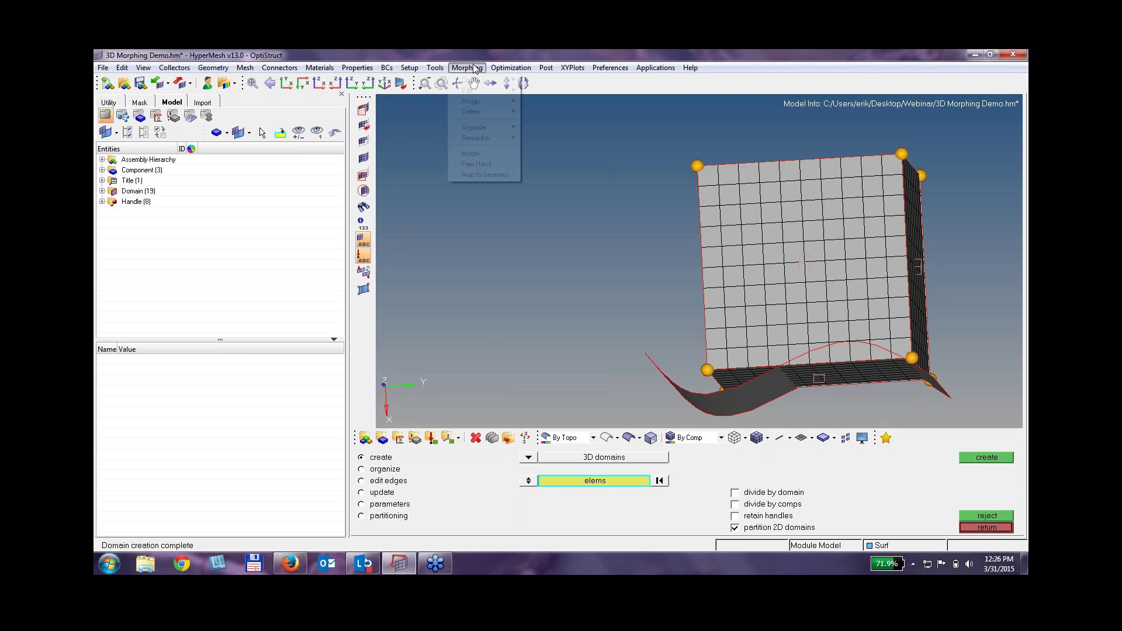
click(495, 175)
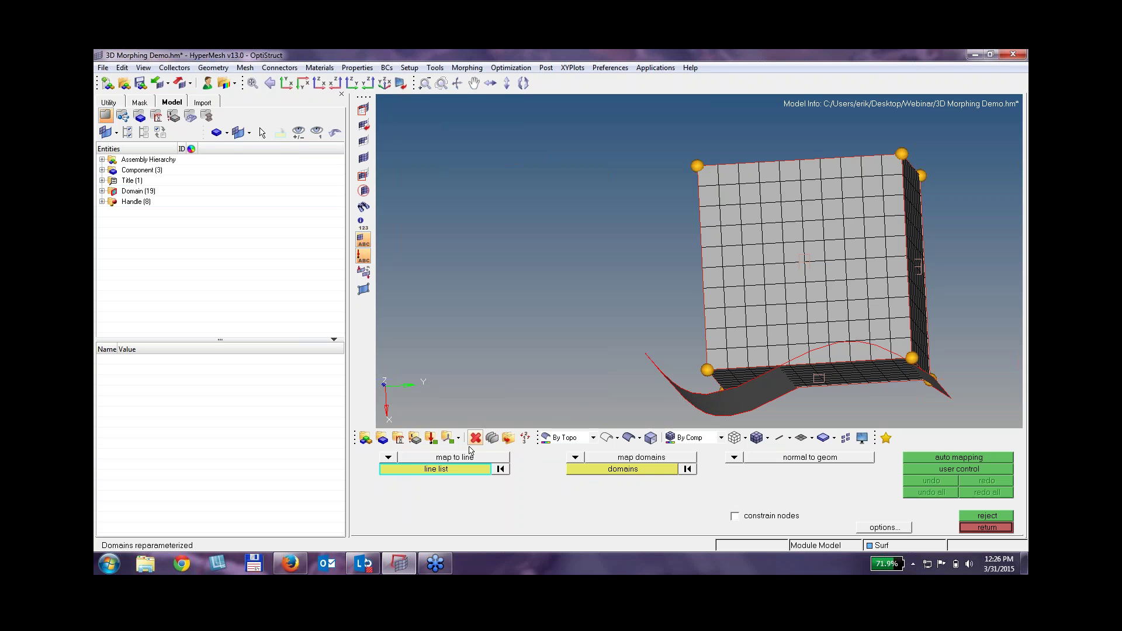
click(388, 457)
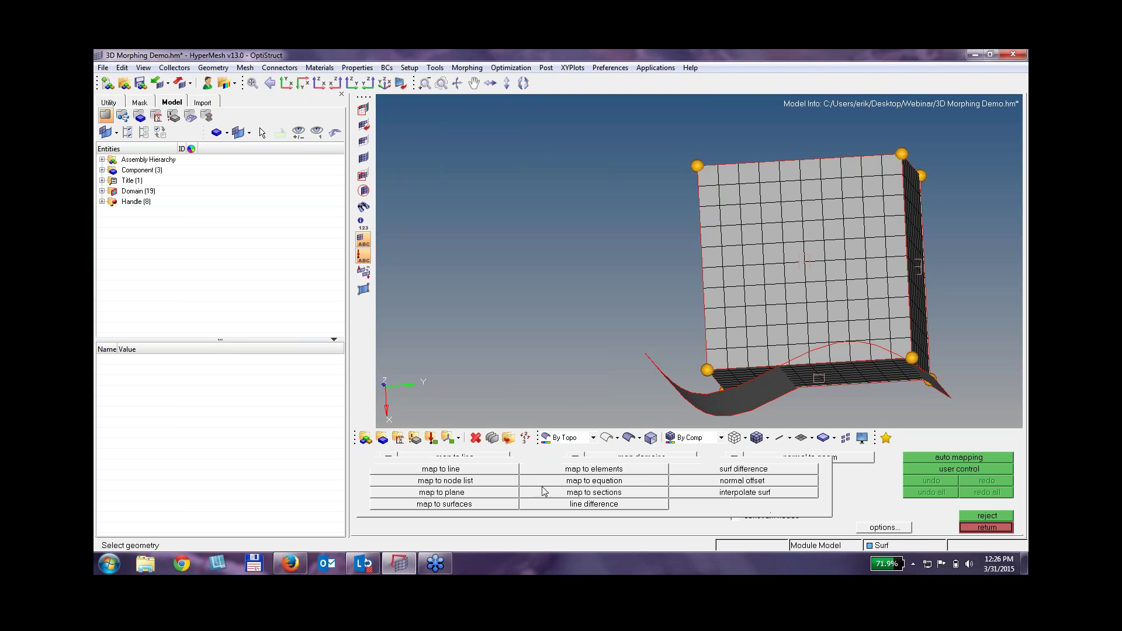
click(461, 505)
click(706, 408)
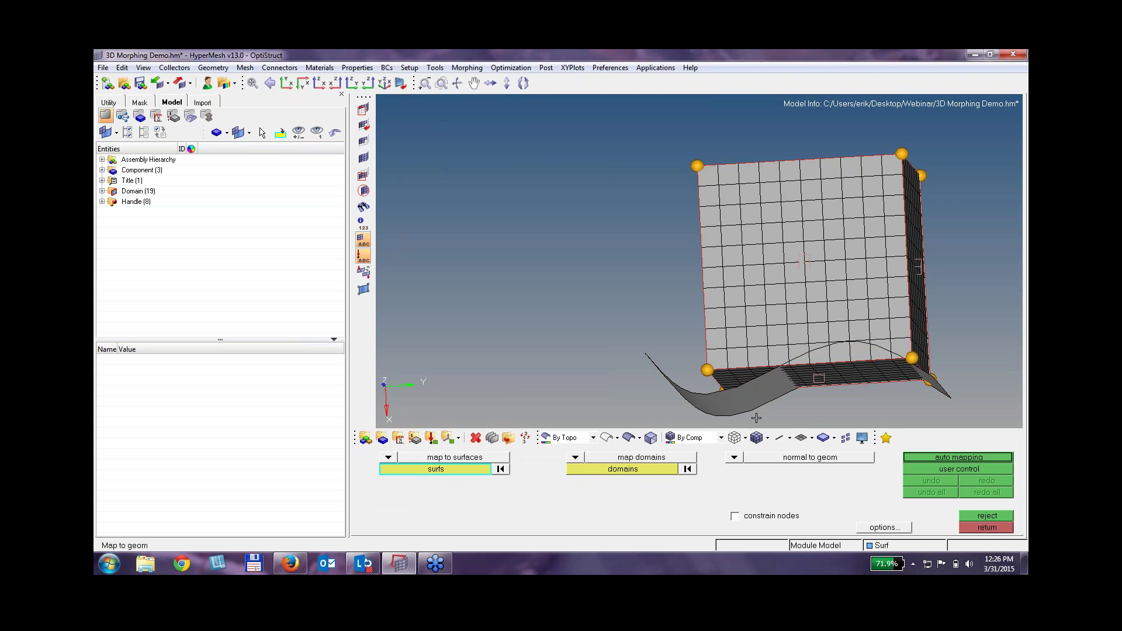
click(650, 469)
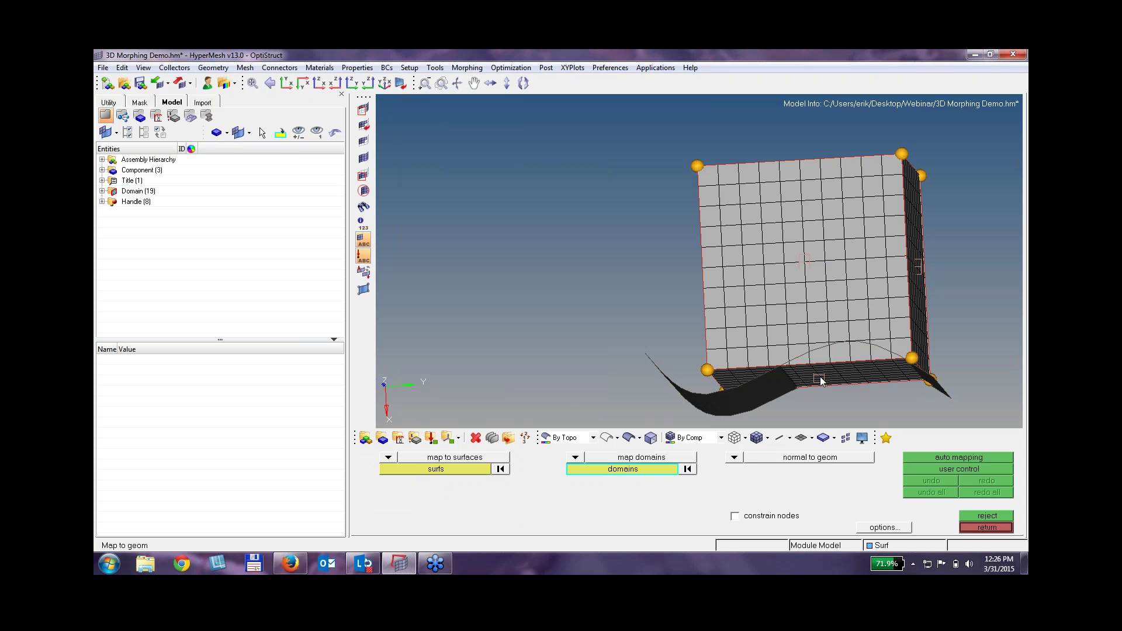
click(734, 457)
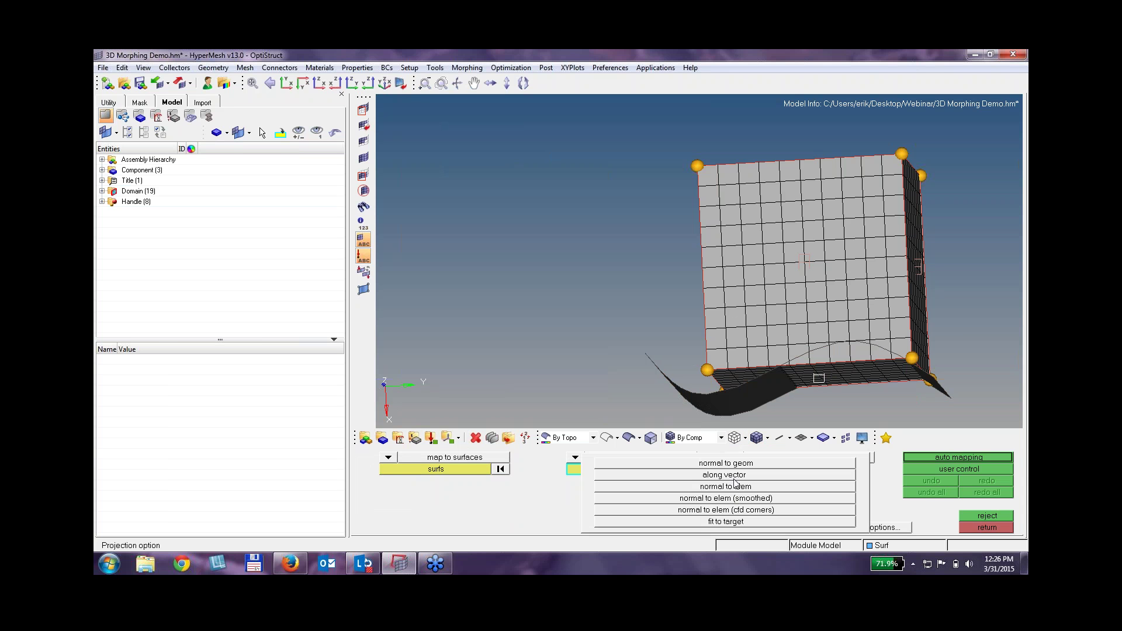
click(736, 476)
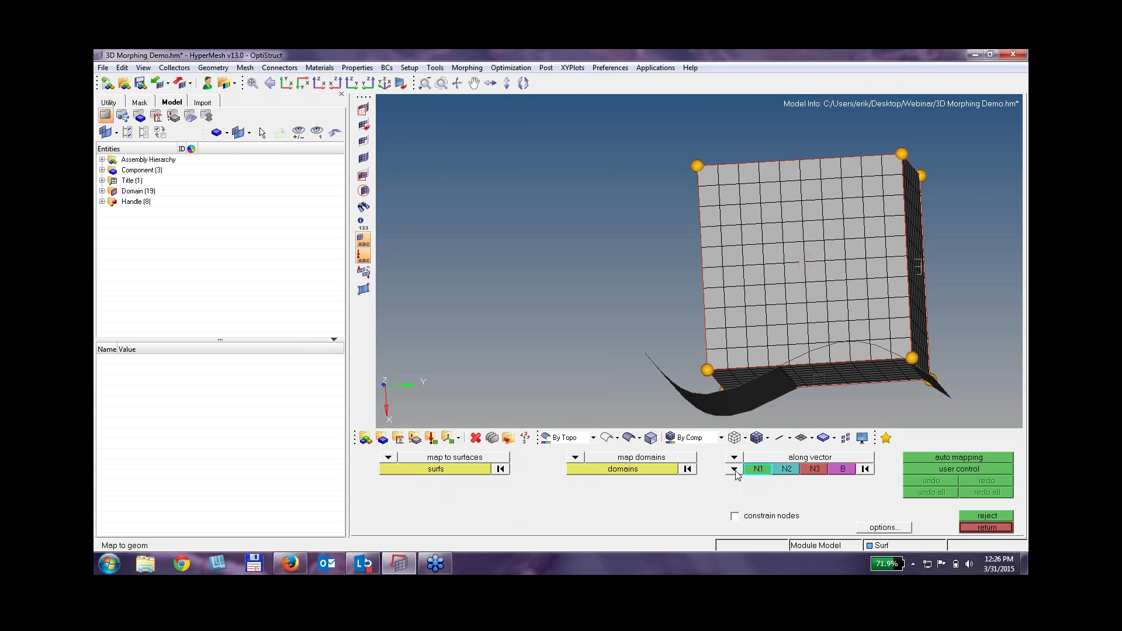
click(734, 469)
click(726, 470)
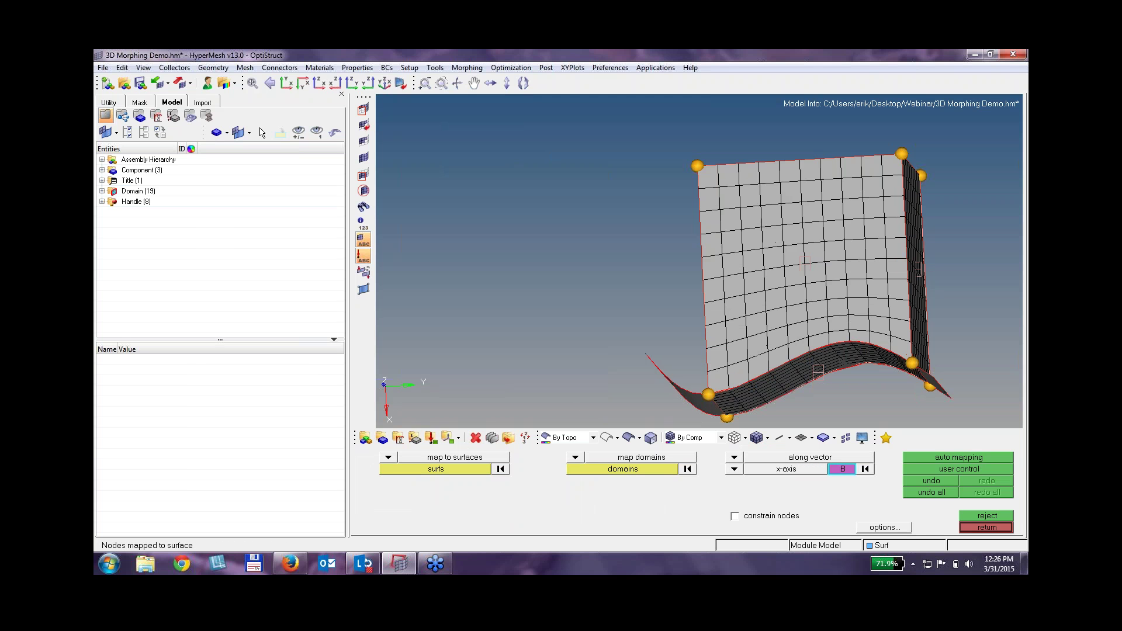
ctrl+drag(837, 279, 868, 288)
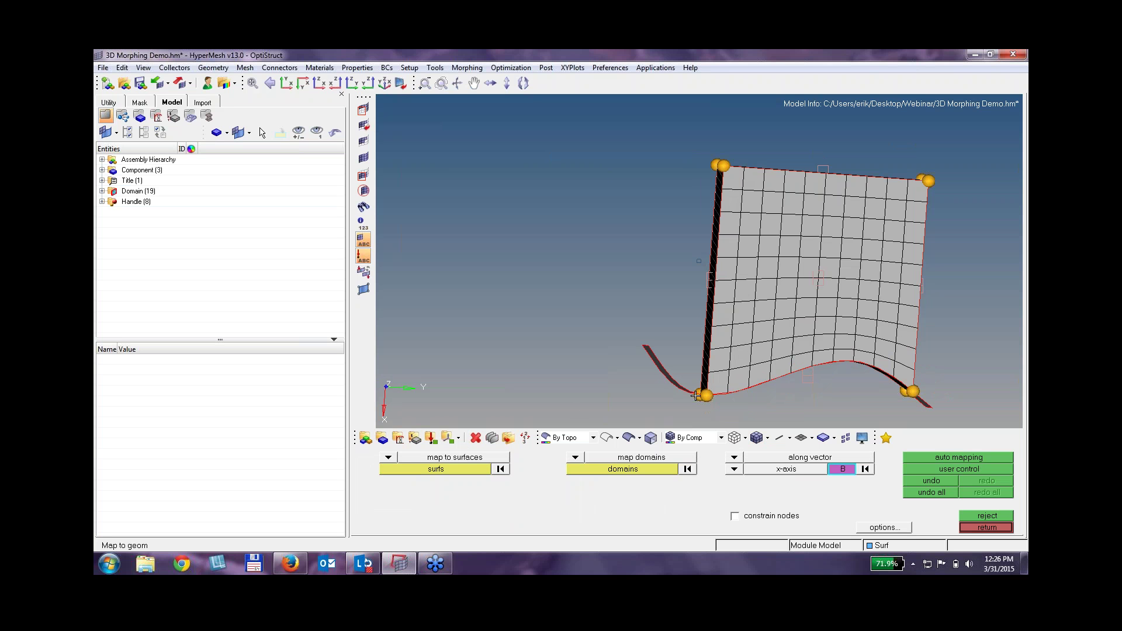
Morph the mesh interactively by moving the four corner handles of the cube's wavy face together along the x-axis, and inspect the mesh.
click(474, 69)
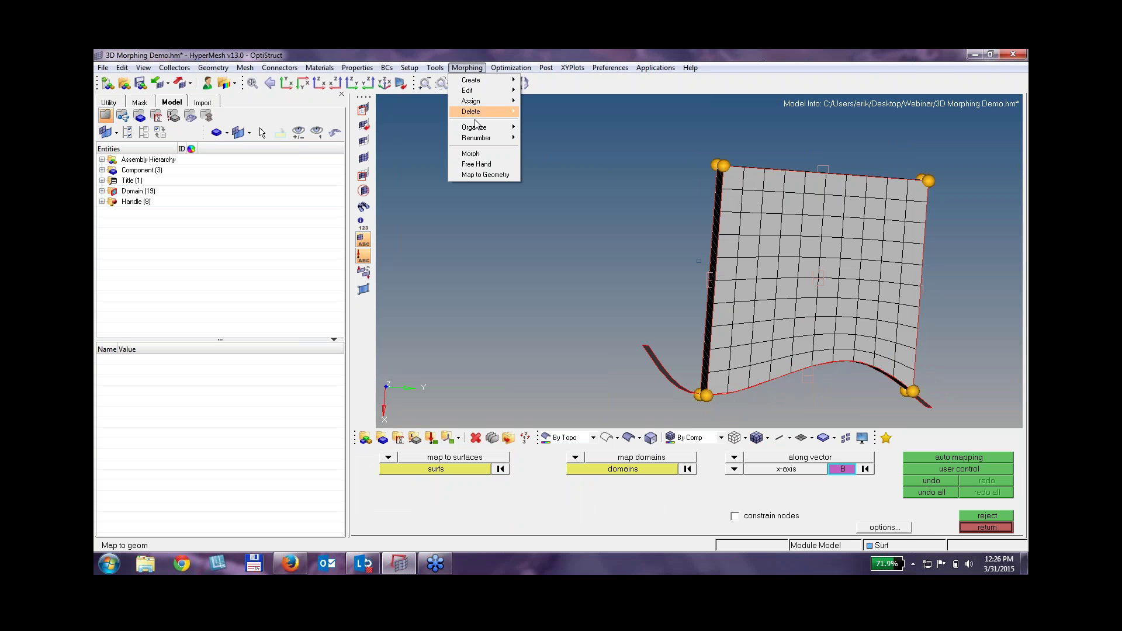
click(471, 154)
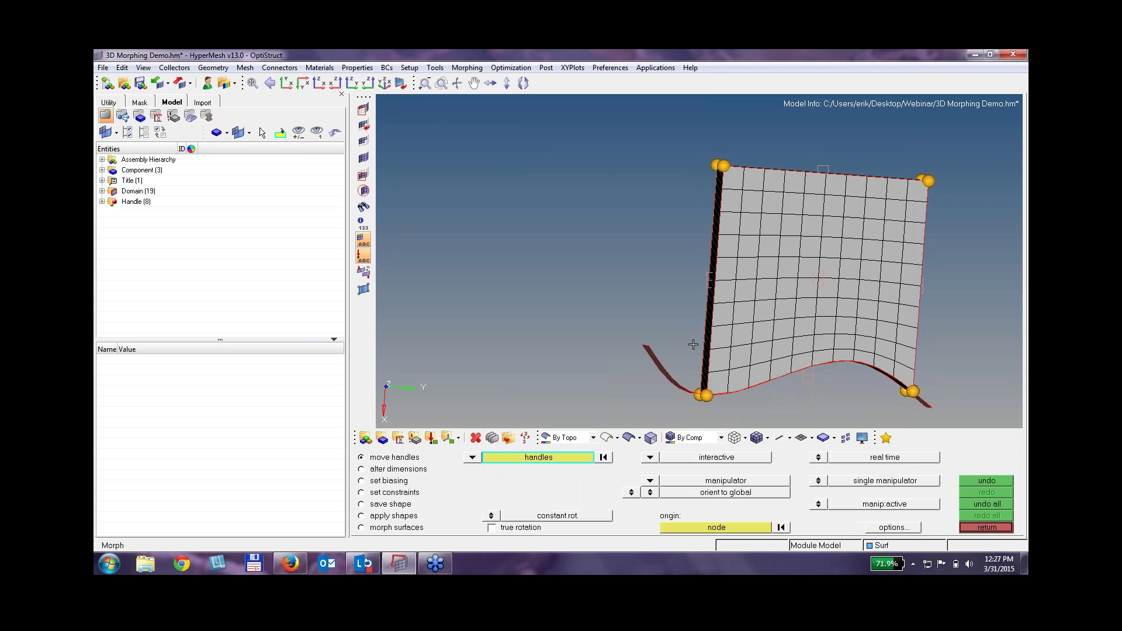
ctrl+drag(702, 329, 700, 261)
ctrl+right_drag(729, 337, 686, 248)
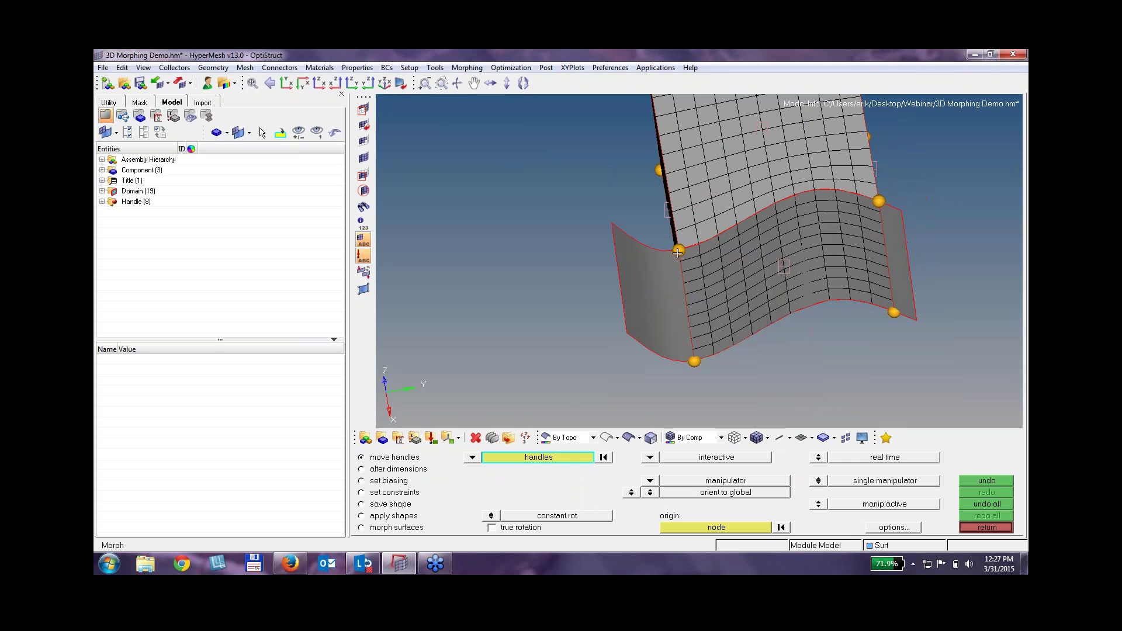
click(679, 251)
click(697, 364)
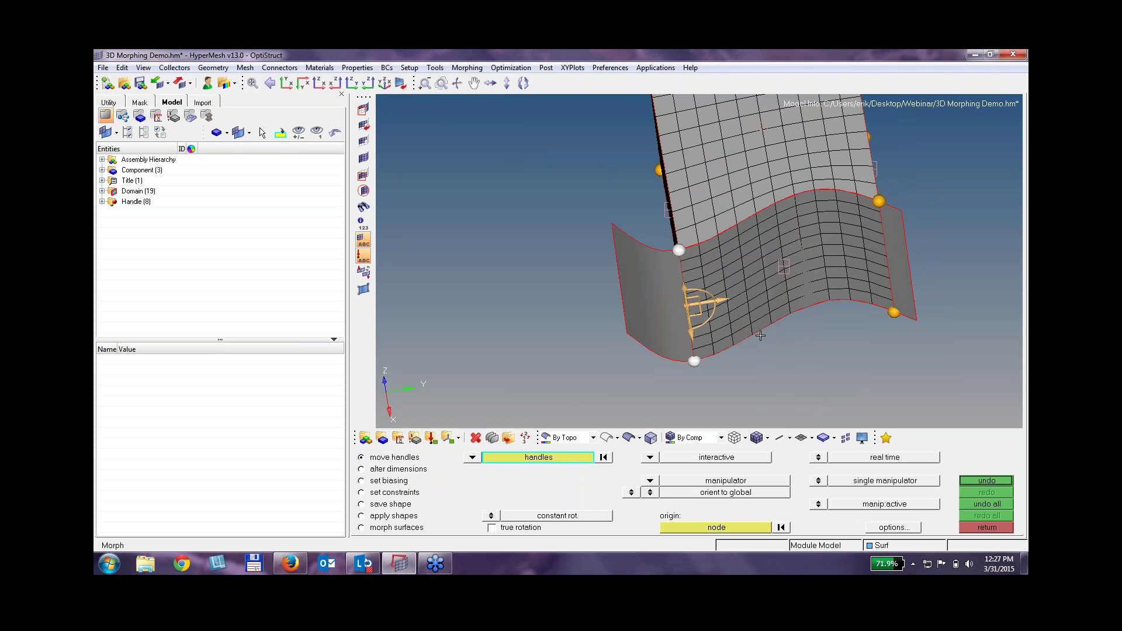
click(879, 202)
click(894, 312)
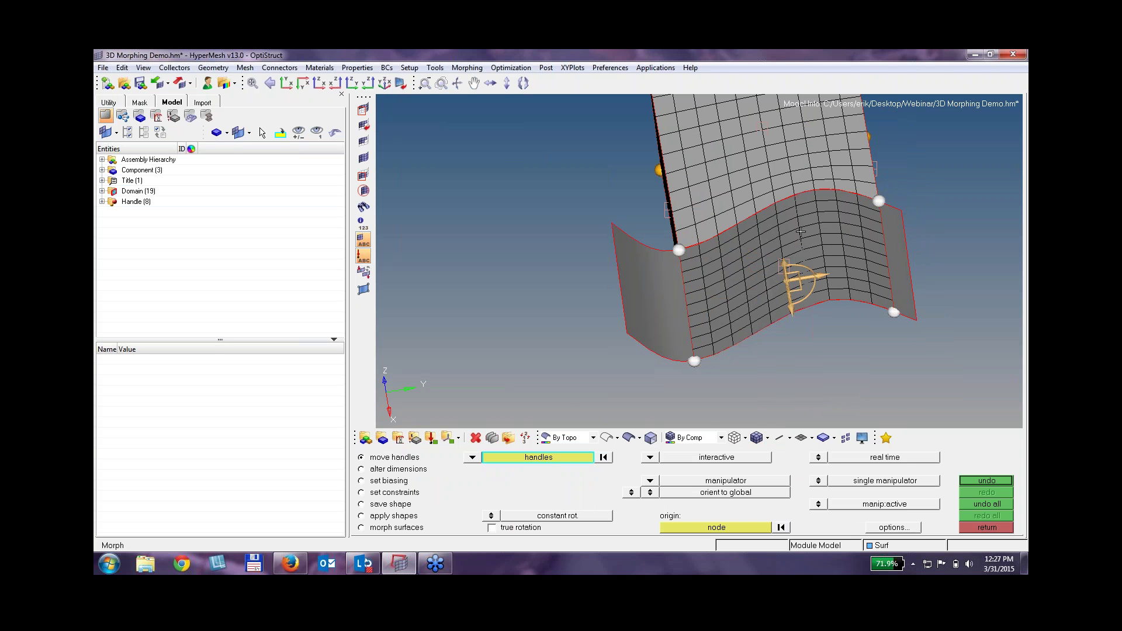
ctrl+drag(802, 231, 842, 301)
drag(732, 339, 733, 335)
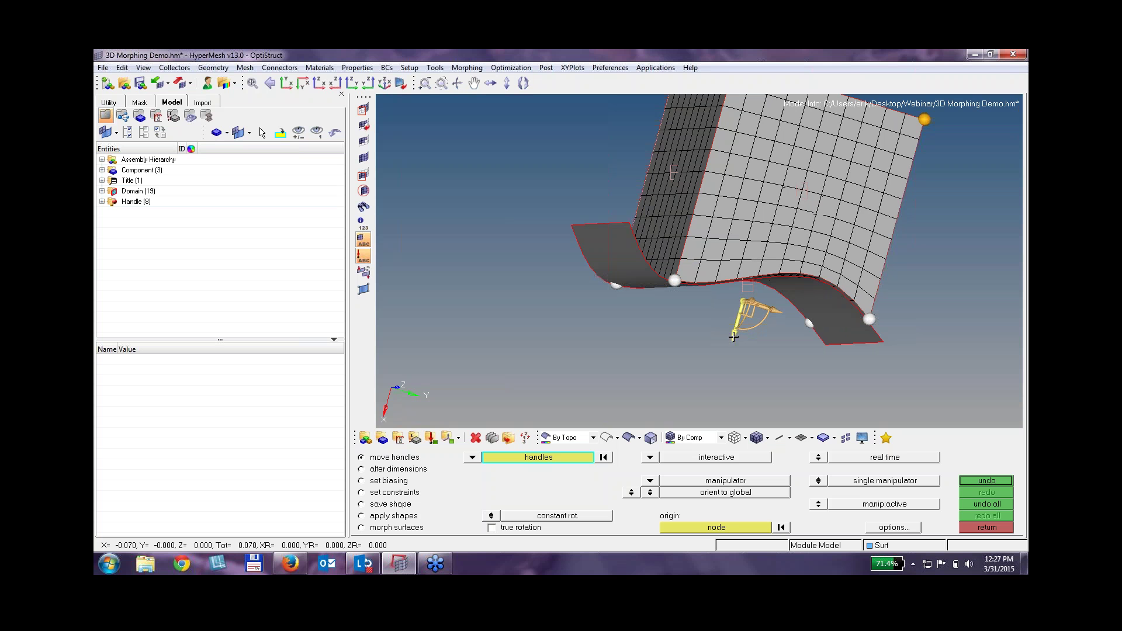
ctrl+drag(821, 262, 795, 254)
scroll(796, 253, up, 5)
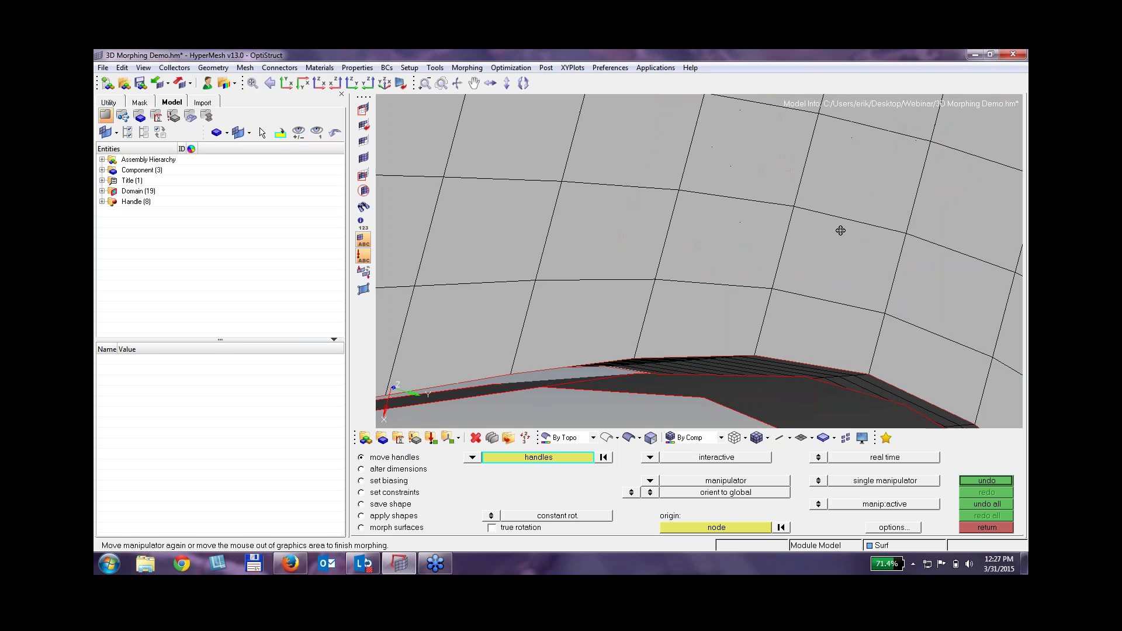
scroll(784, 288, down, 5)
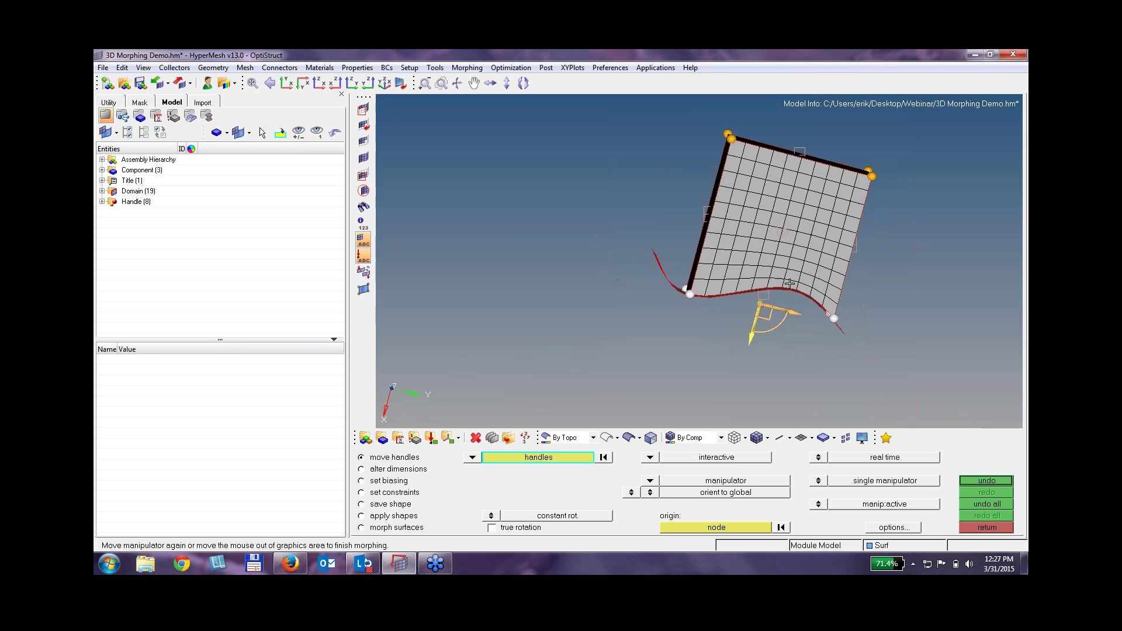
ctrl+drag(805, 204, 806, 234)
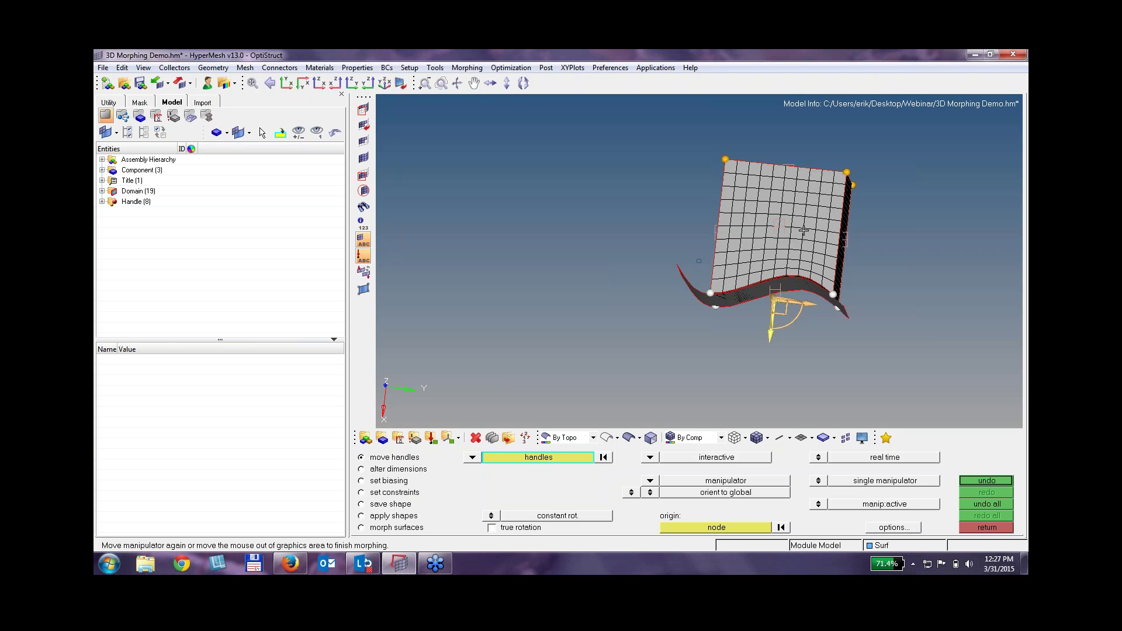
Open the Truck.hm model from the Webinar folder, discarding the current morphing model data.
click(103, 68)
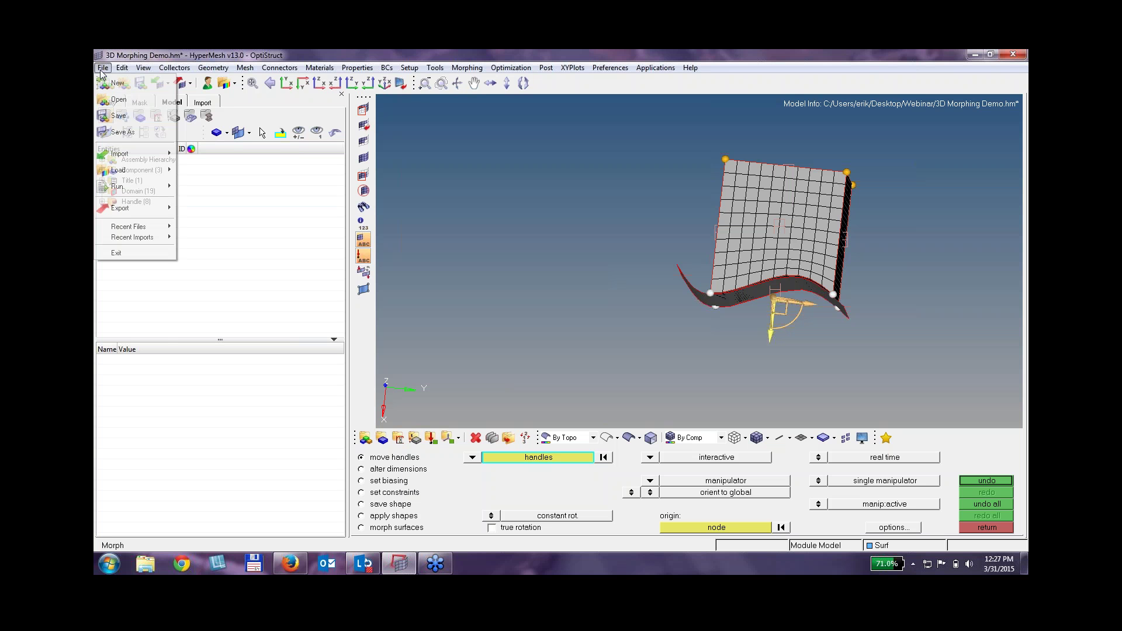
click(121, 100)
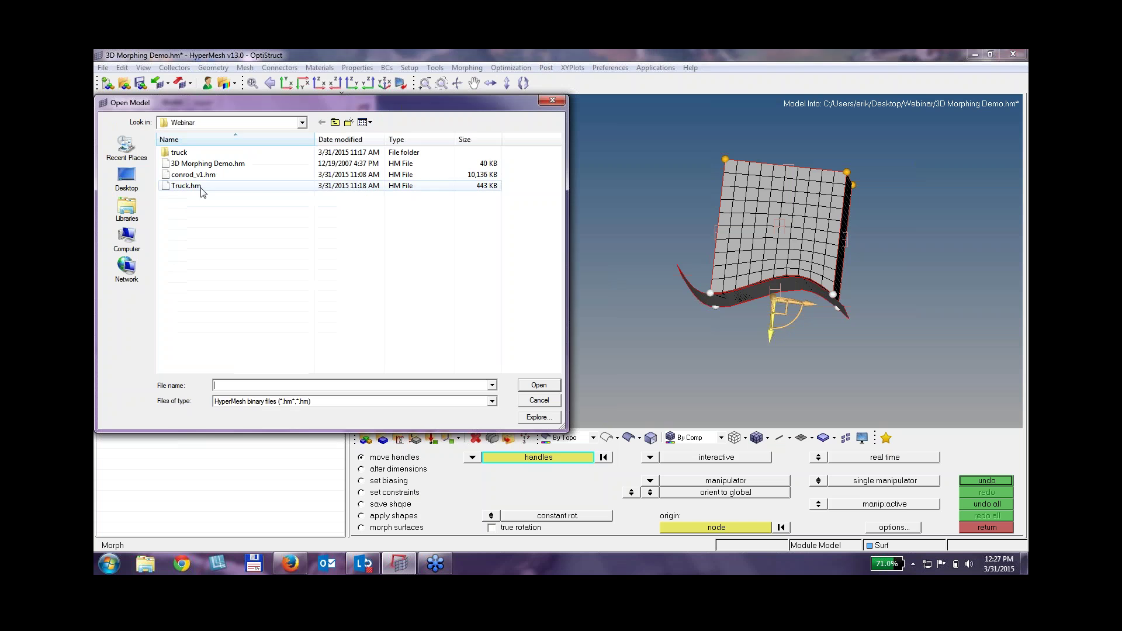
click(200, 189)
double_click(193, 187)
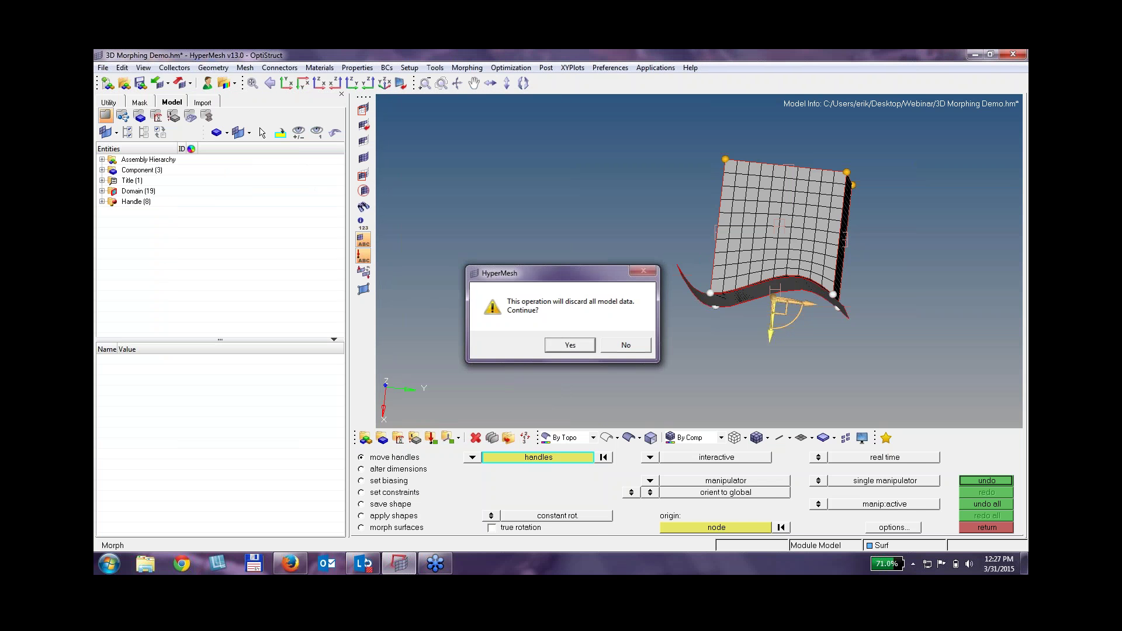
click(567, 344)
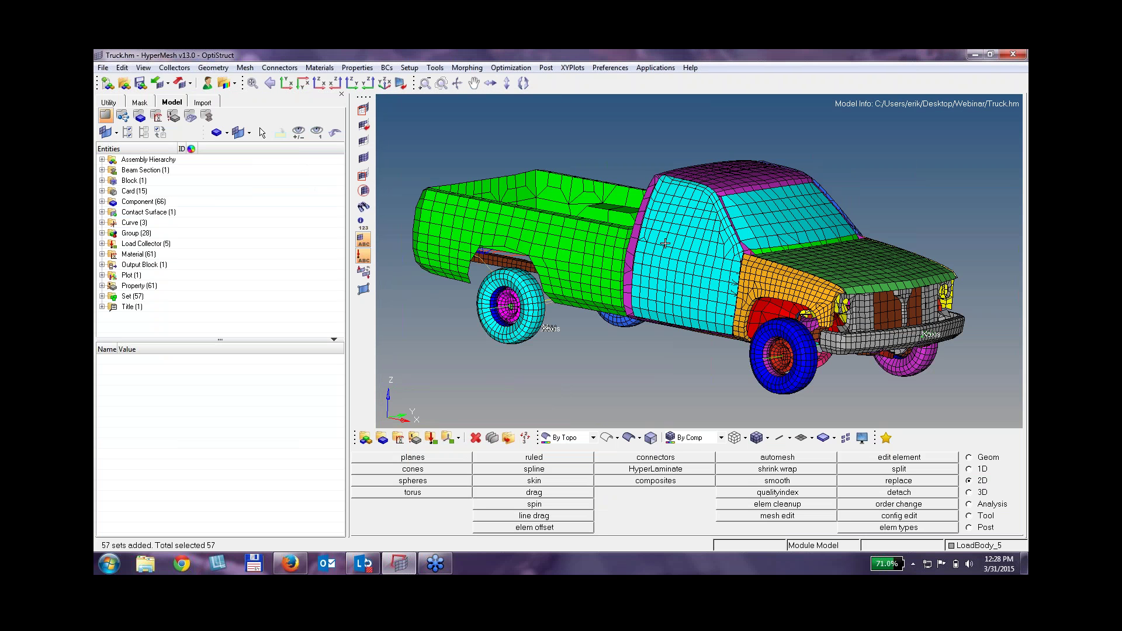
Switch the user profile to LsDyna with the Keyword971_R6.1 version and look over the truck mesh.
click(216, 88)
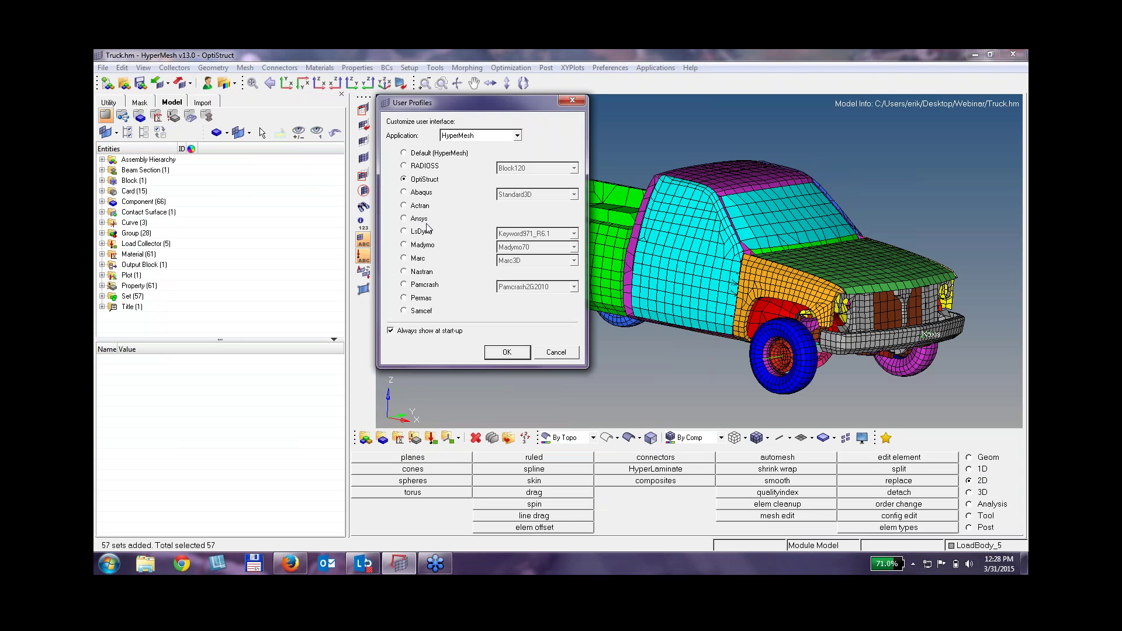
click(419, 232)
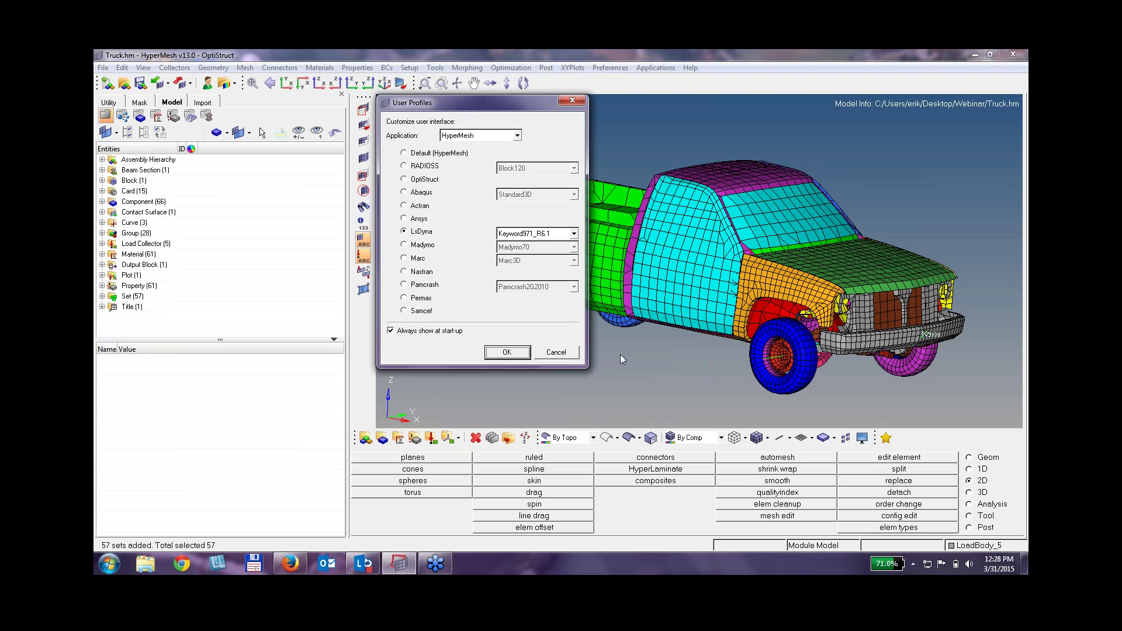
click(507, 352)
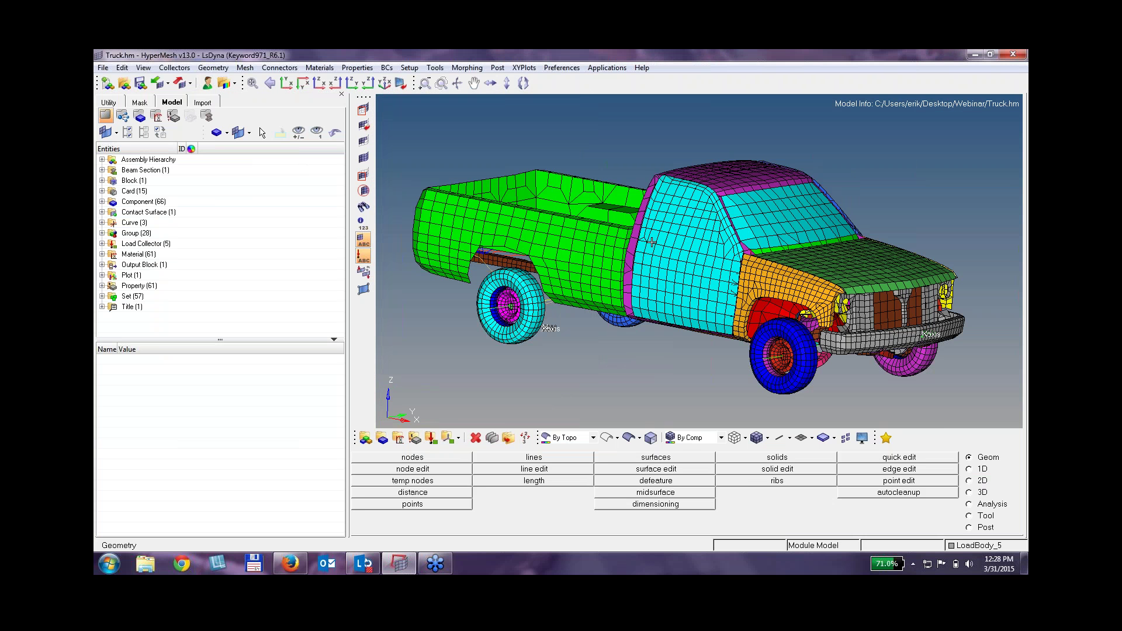
ctrl+drag(640, 226, 783, 280)
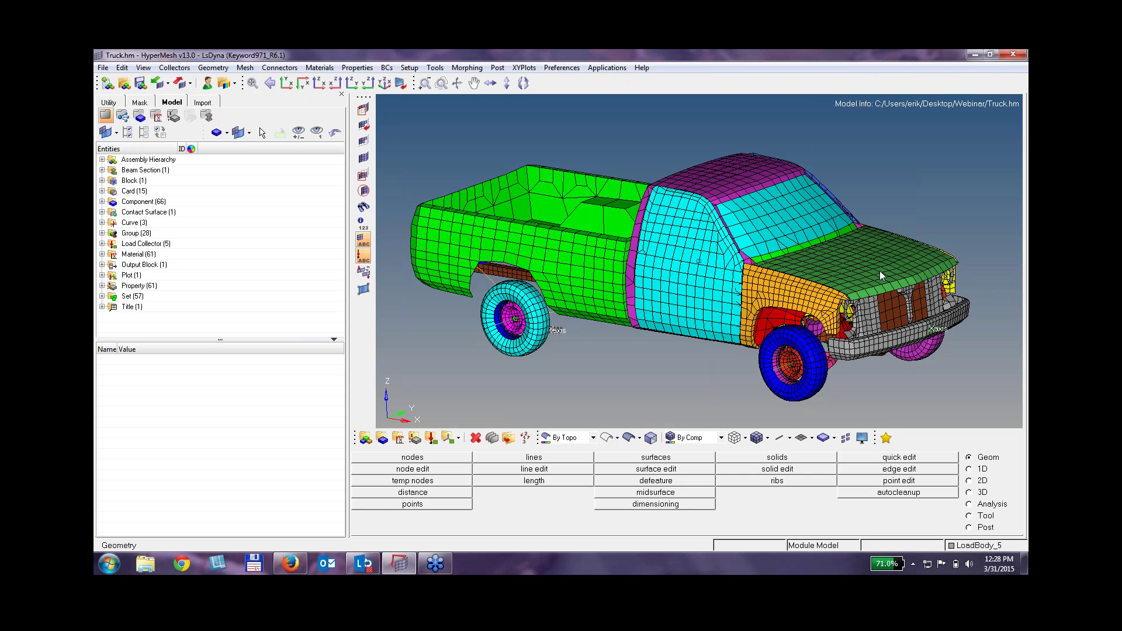
Set the elastic modulus E of material MATL1_8 to 23000.
click(102, 254)
click(146, 265)
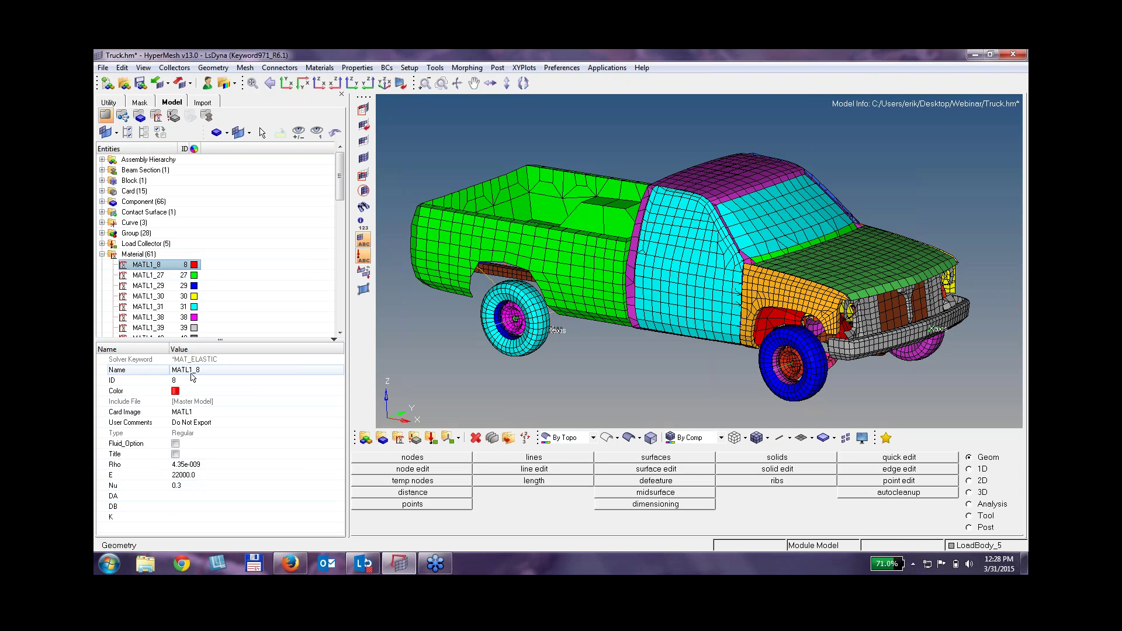
click(198, 476)
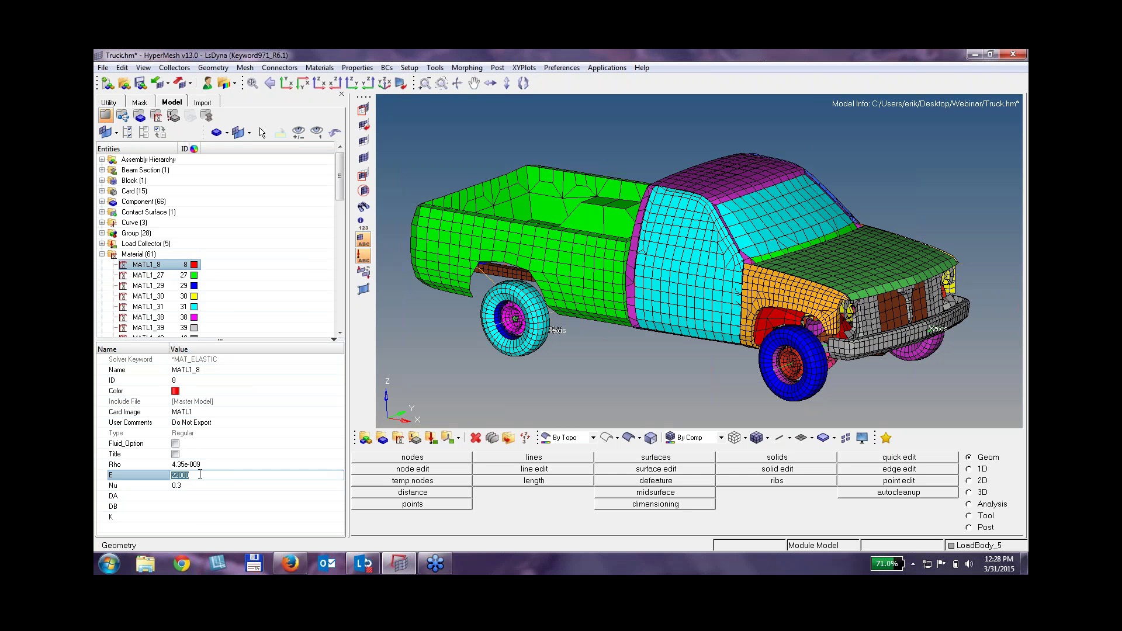
text(2)
key(Return)
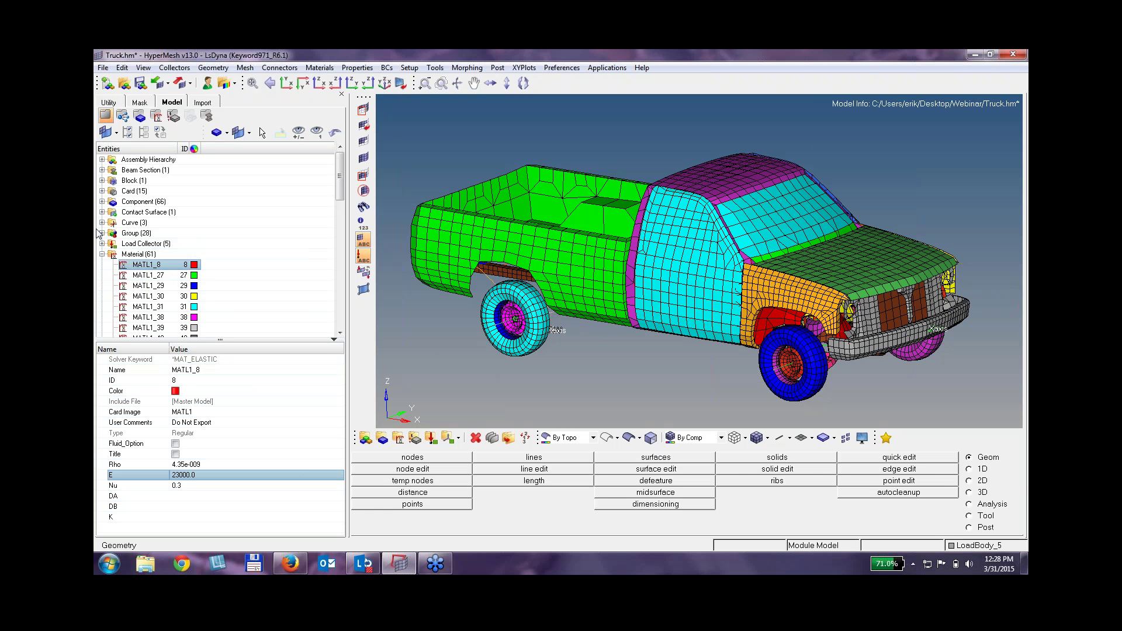
click(101, 255)
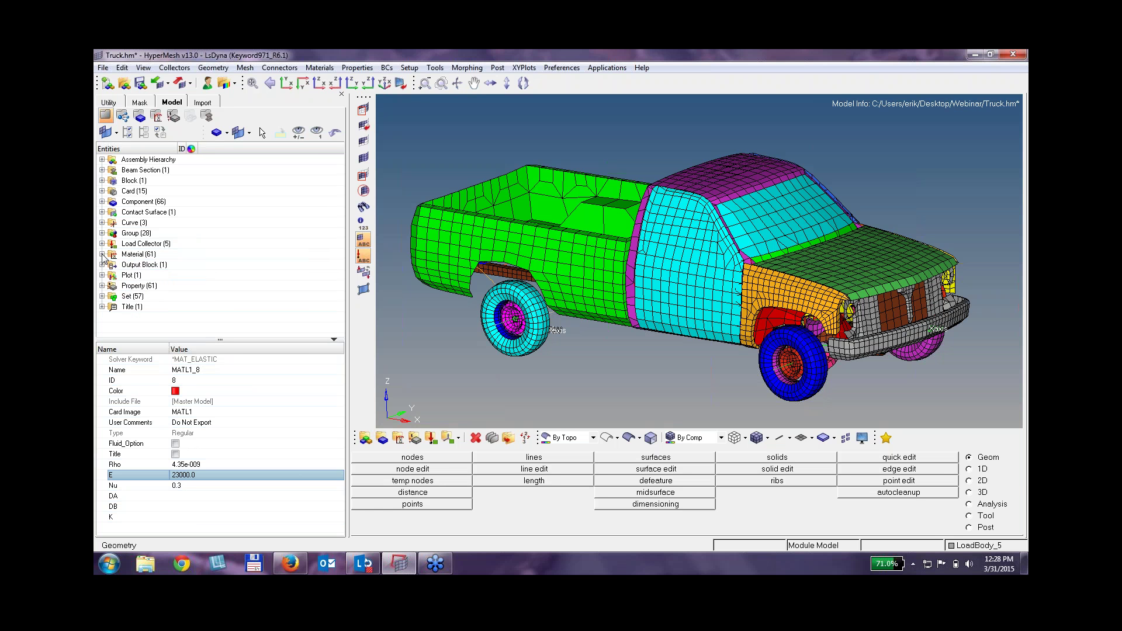
Set the thickness T1 of shell property SectShll_41 to 4.0 and review its remaining parameters.
click(103, 286)
scroll(158, 308, down, 9)
click(149, 275)
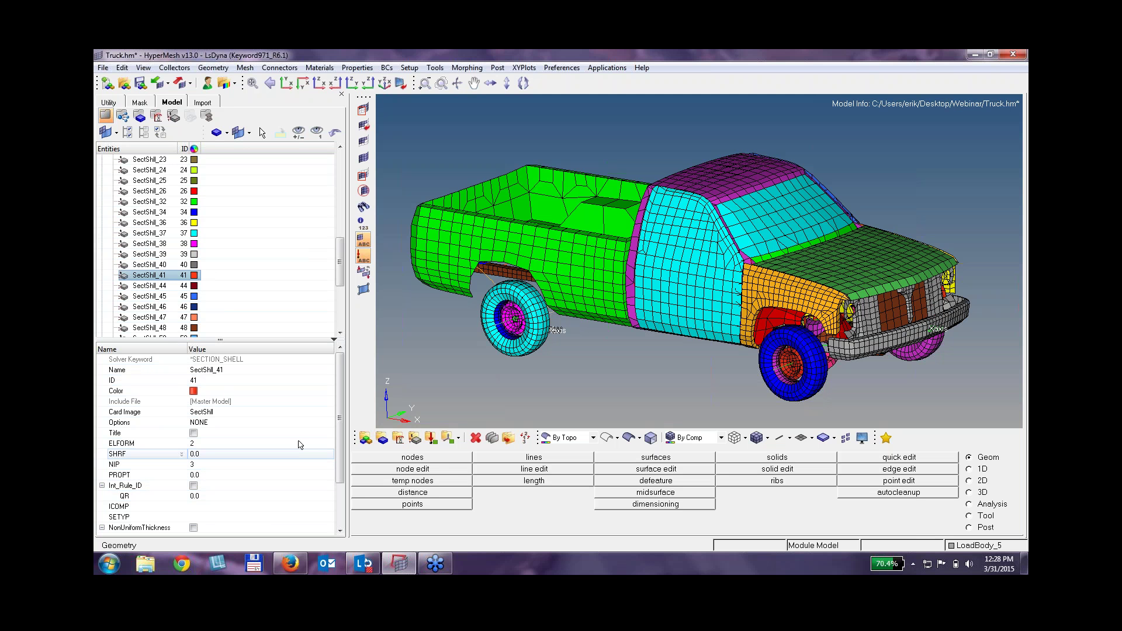
scroll(341, 452, down, 5)
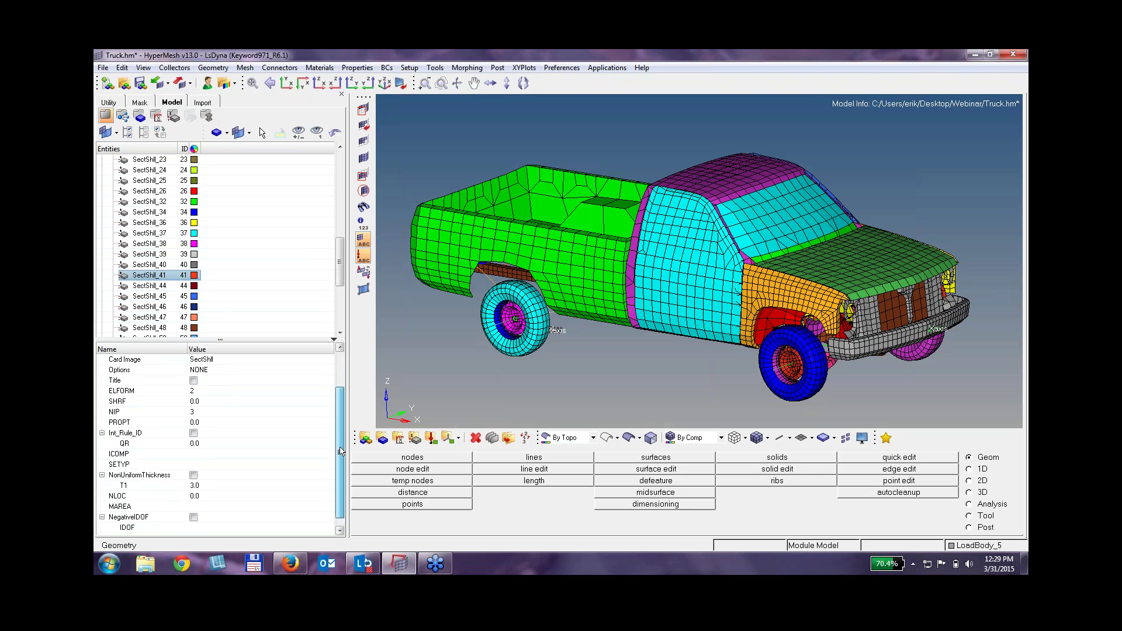
click(205, 487)
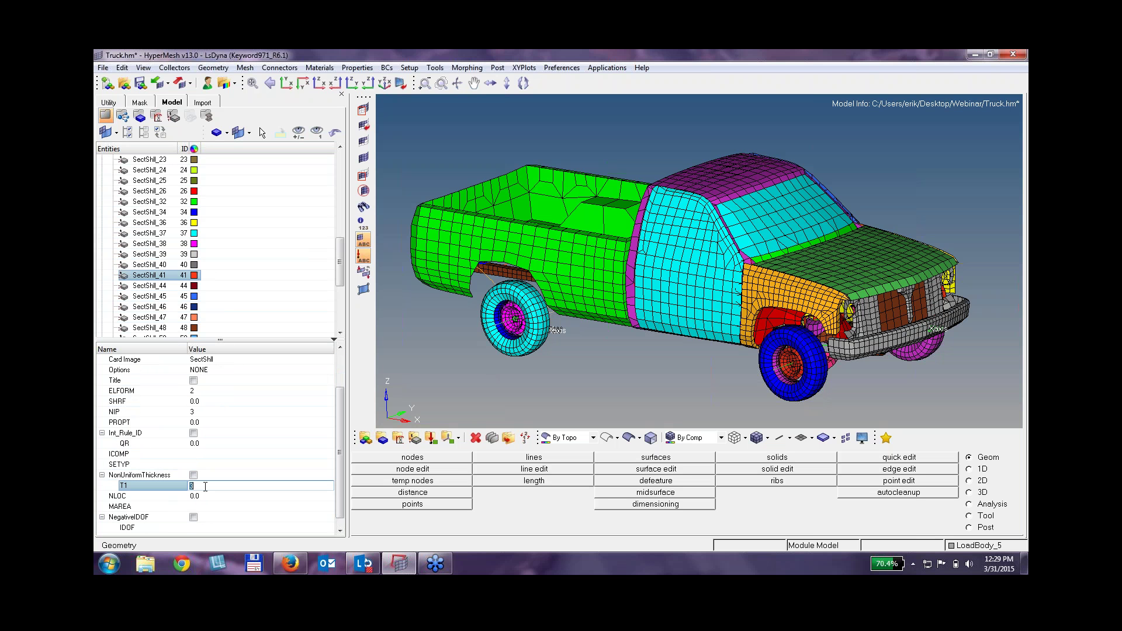
key(Return)
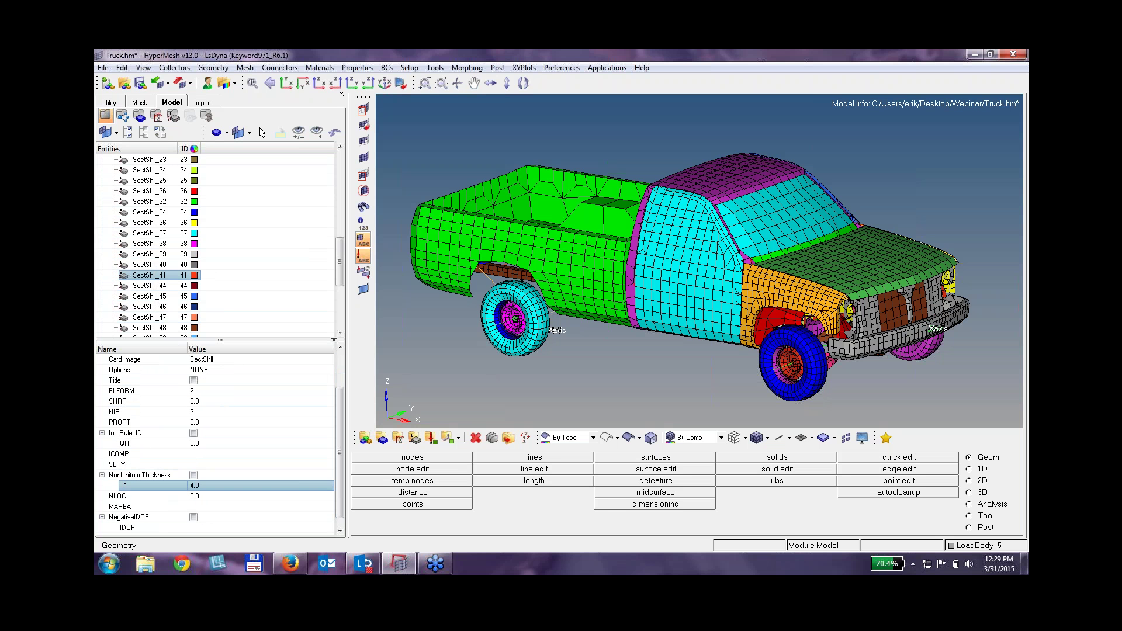
drag(339, 263, 339, 165)
click(102, 286)
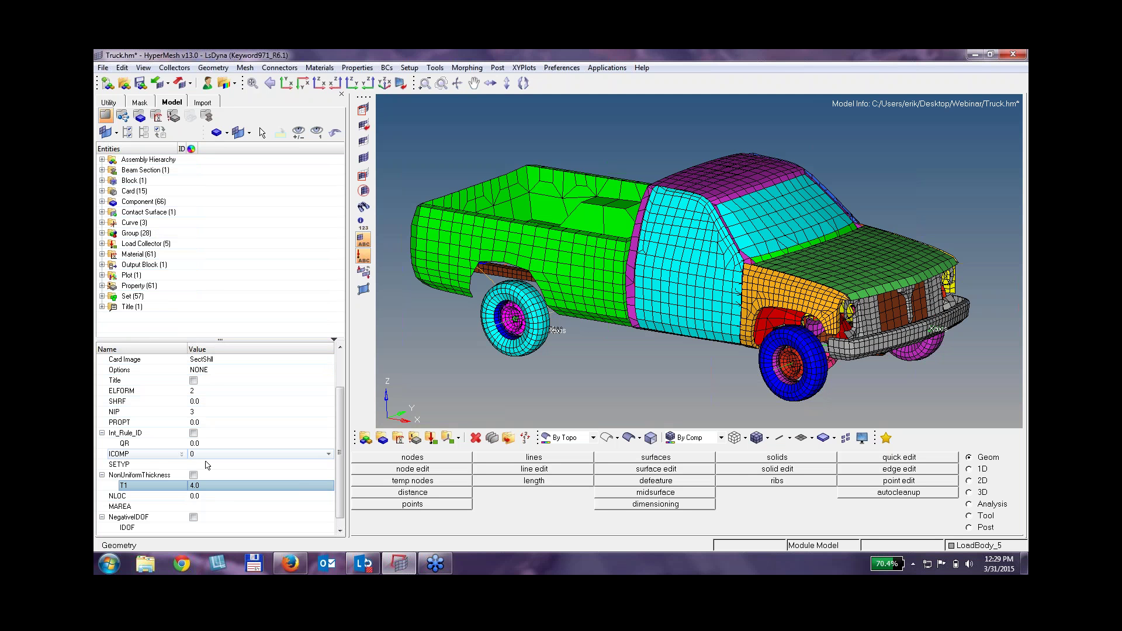
mouse_move(341, 441)
mouse_down()
mouse_move(344, 412)
mouse_move(342, 462)
mouse_up()
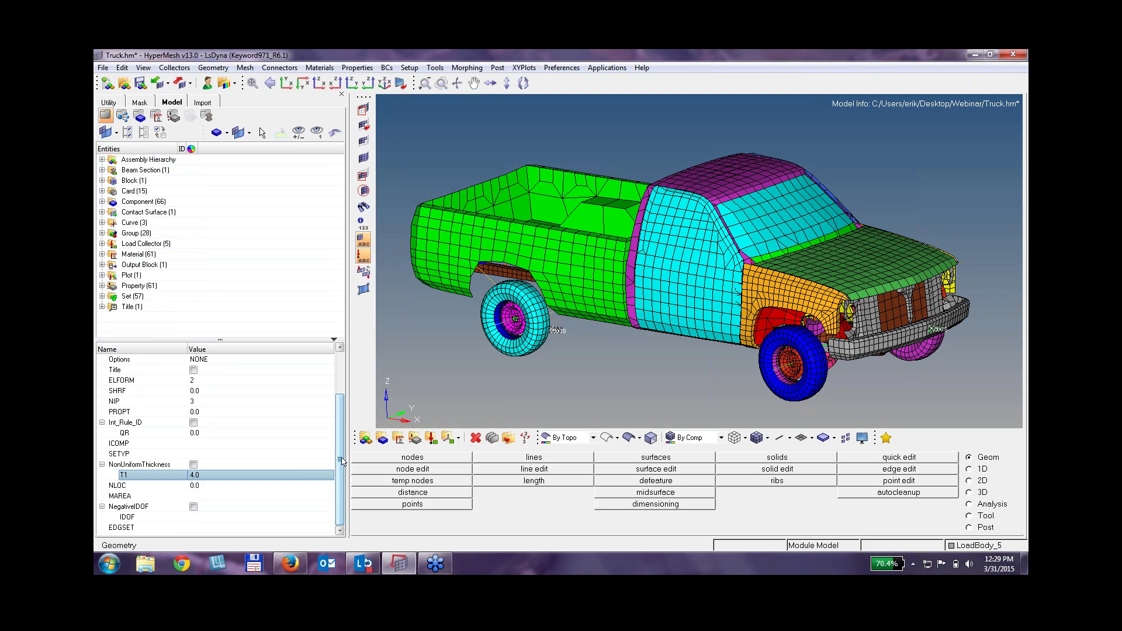
View the truck by material, list the elastic MATL1 materials and inspect the material-coloured mesh.
click(156, 117)
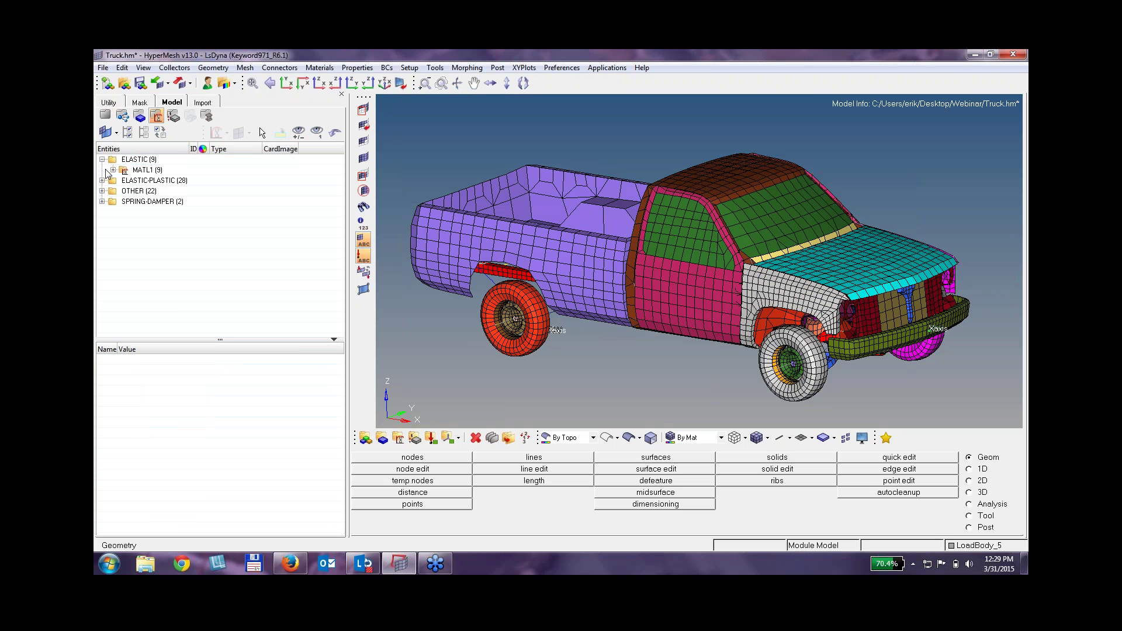
click(113, 170)
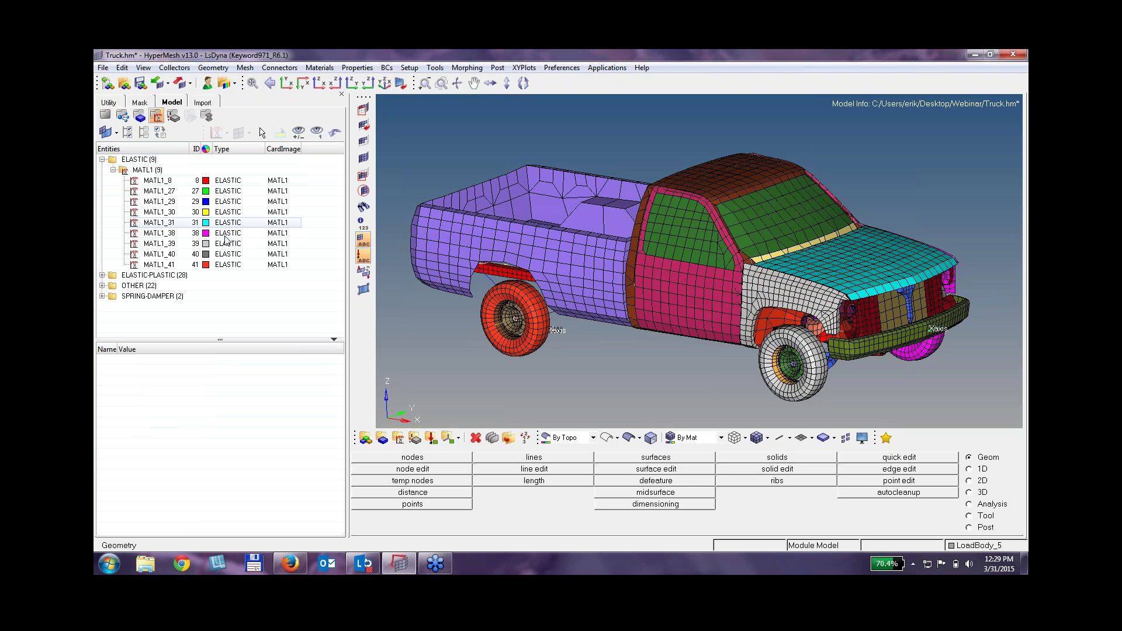
mouse_move(716, 277)
ctrl+mouse_down()
mouse_move(722, 324)
mouse_move(748, 296)
mouse_move(701, 275)
mouse_move(760, 337)
mouse_move(725, 338)
ctrl+mouse_up()
View the truck by property and examine the SectShll surface properties.
click(173, 115)
click(102, 171)
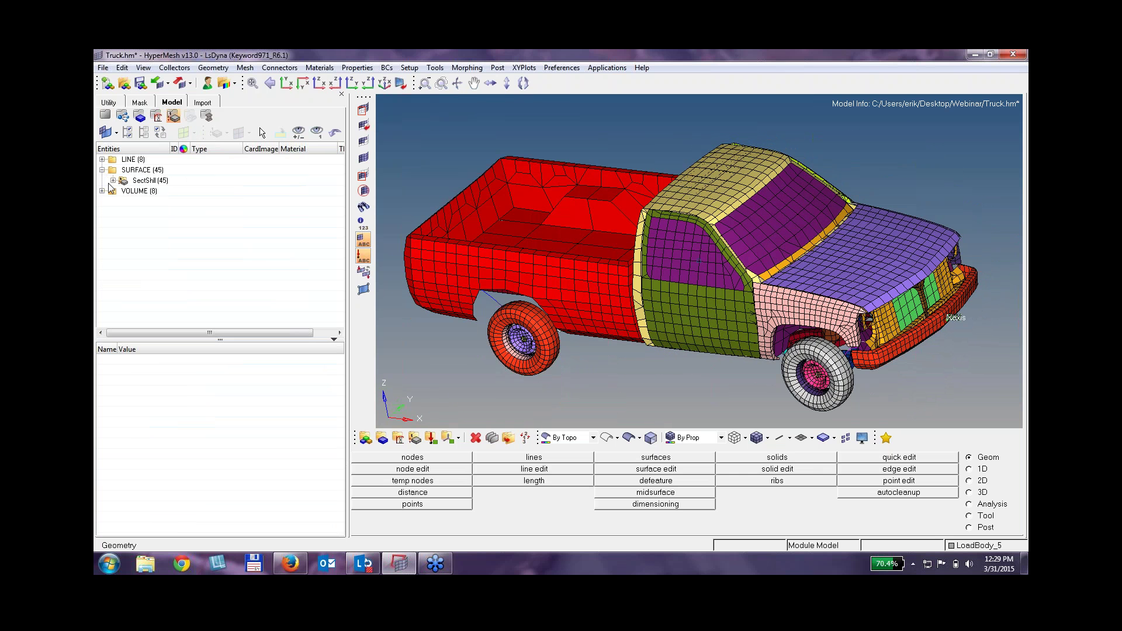
click(112, 180)
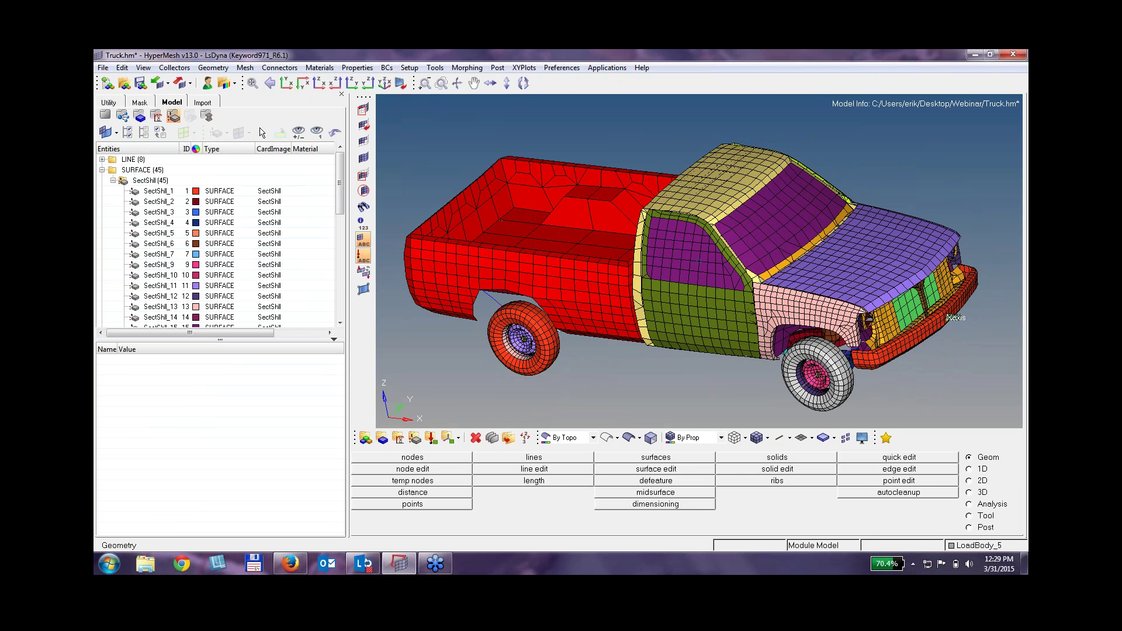
click(102, 170)
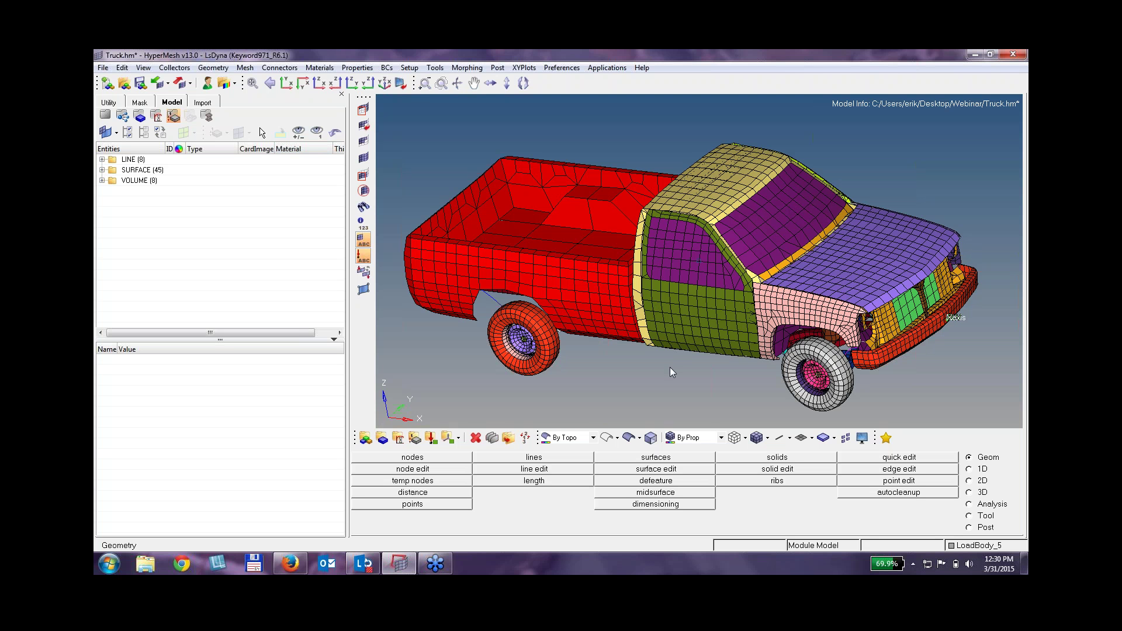
Launch HyperView from the Altair HyperWorks 13.0 (64-bit) program group.
click(110, 563)
click(143, 512)
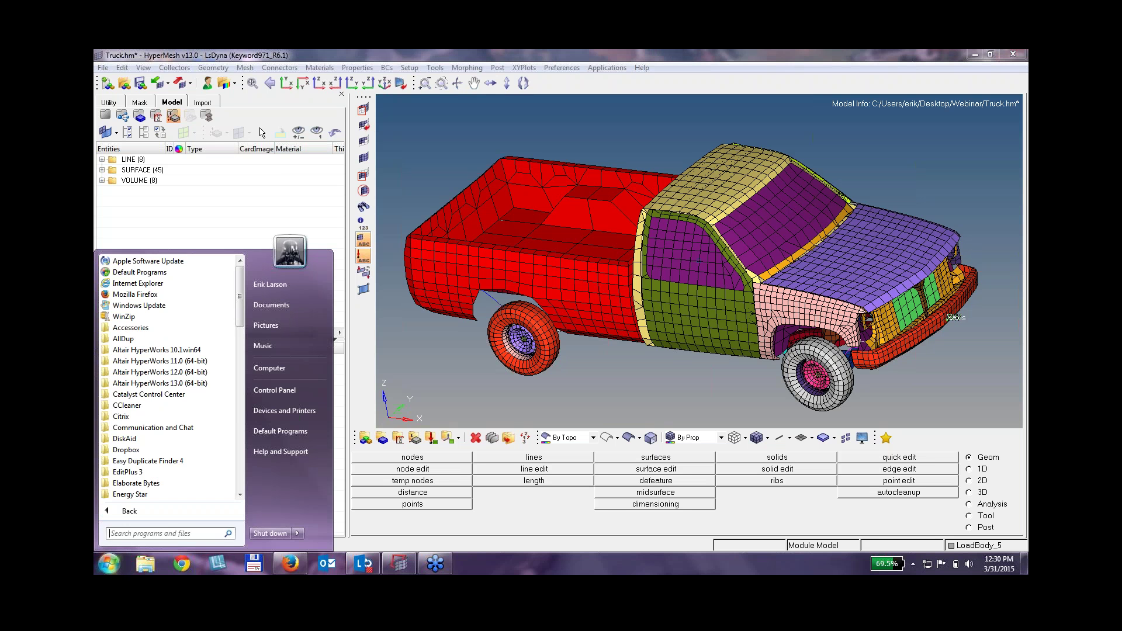
click(199, 390)
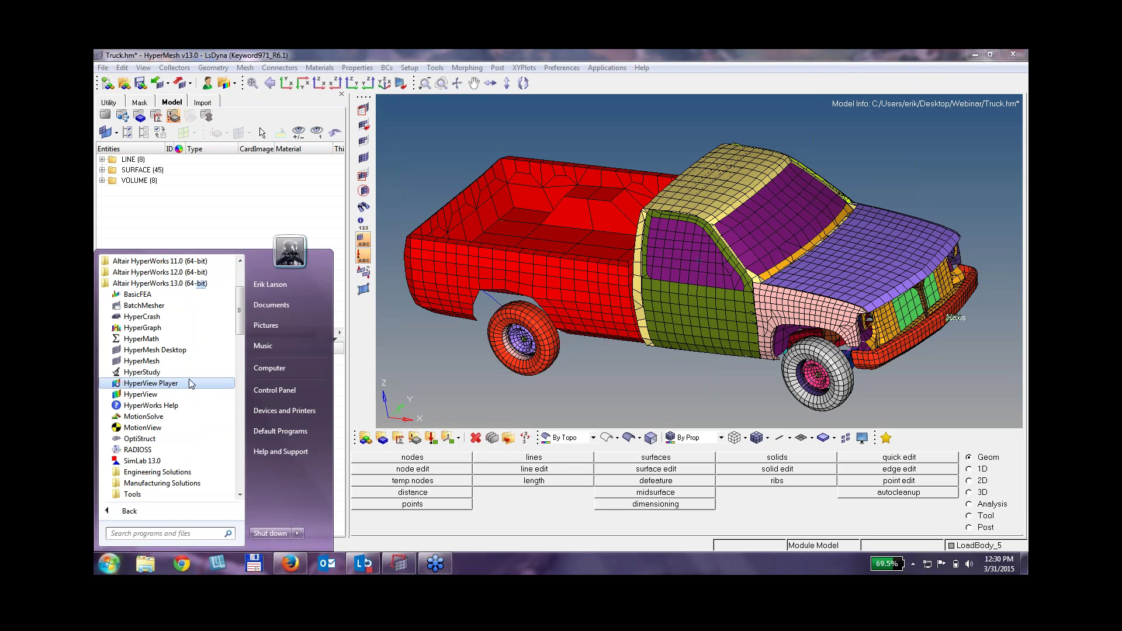
click(169, 402)
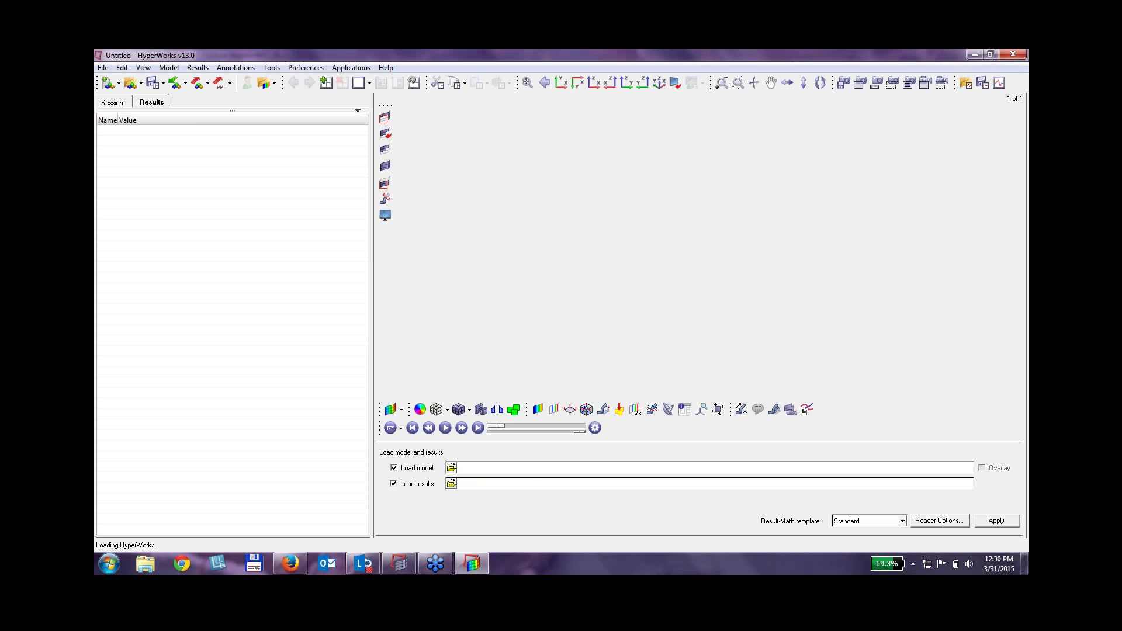
Load the d3plot file from the Webinar\truck folder as both model and results.
click(452, 468)
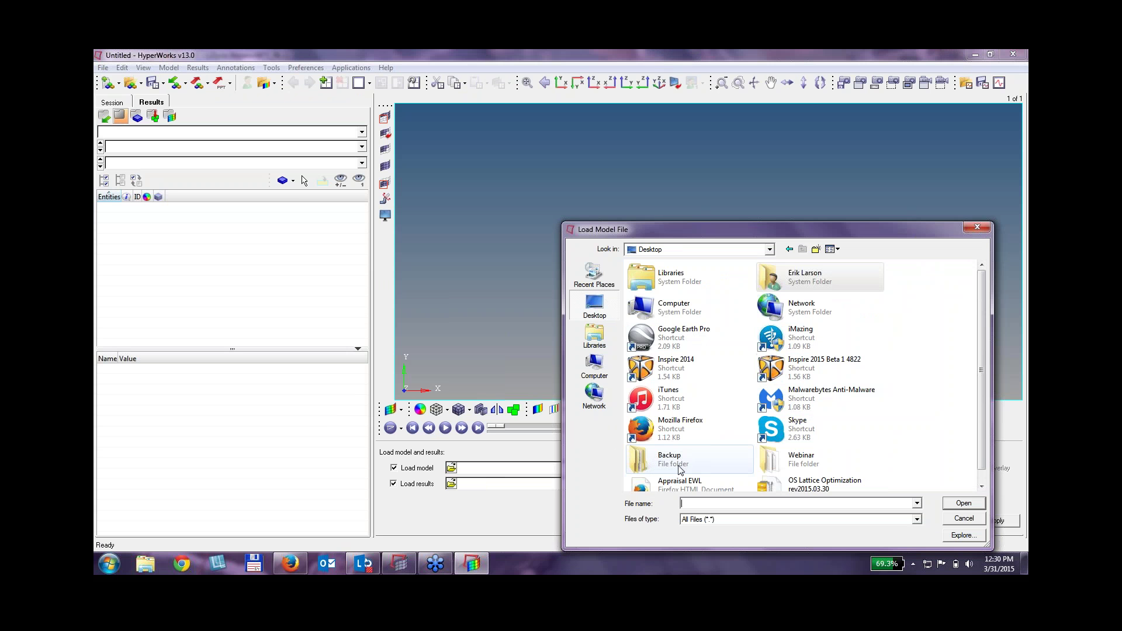
double_click(820, 458)
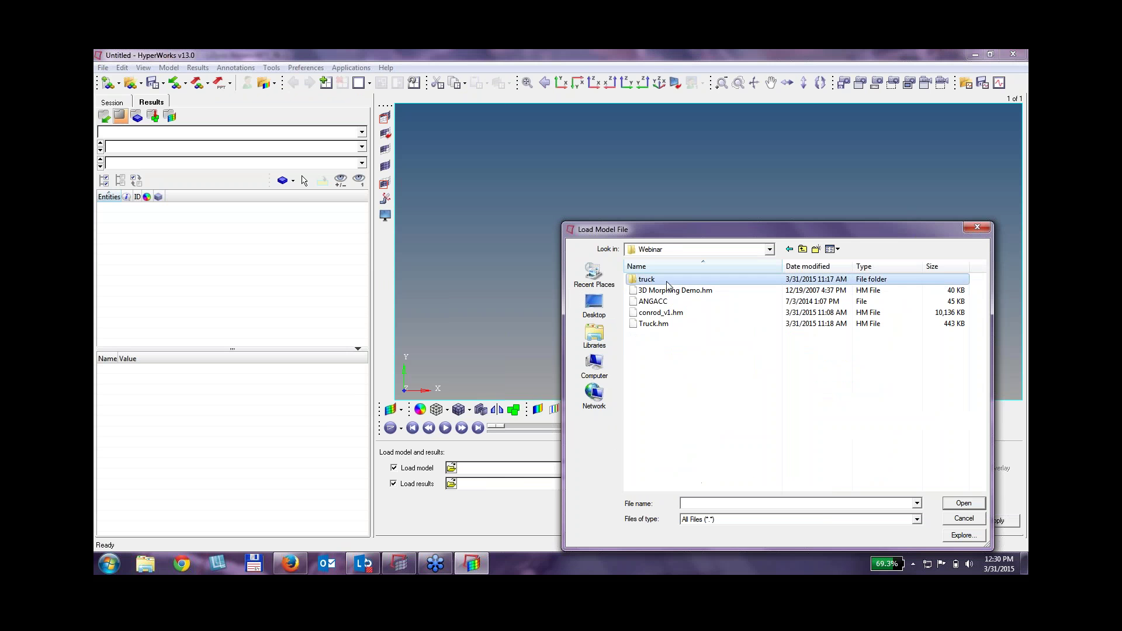
double_click(667, 281)
double_click(667, 282)
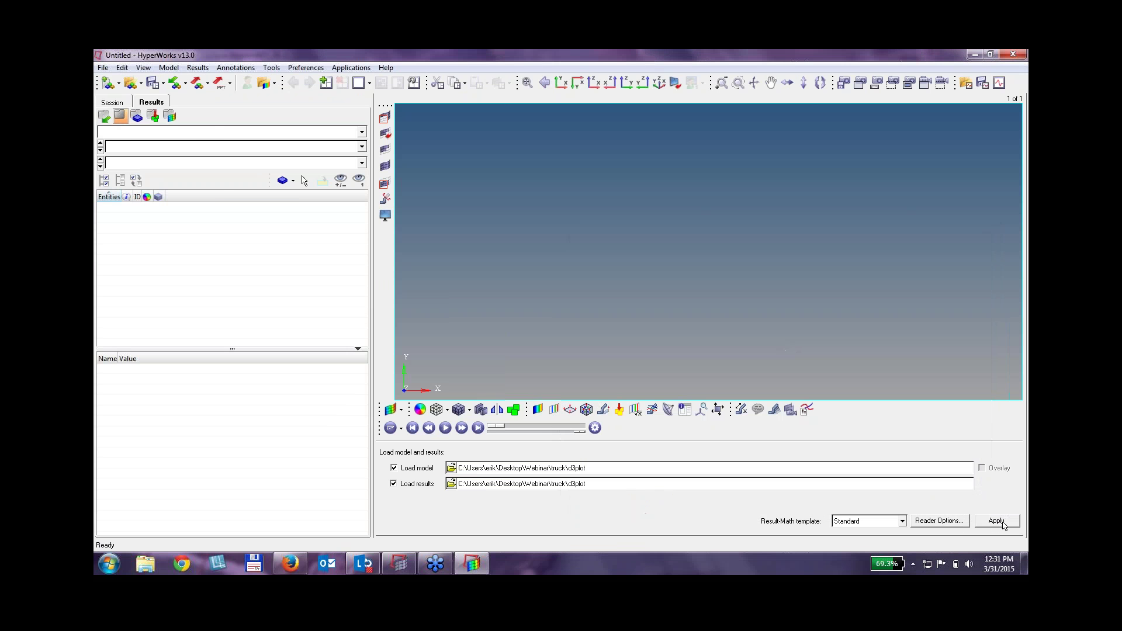
click(1003, 525)
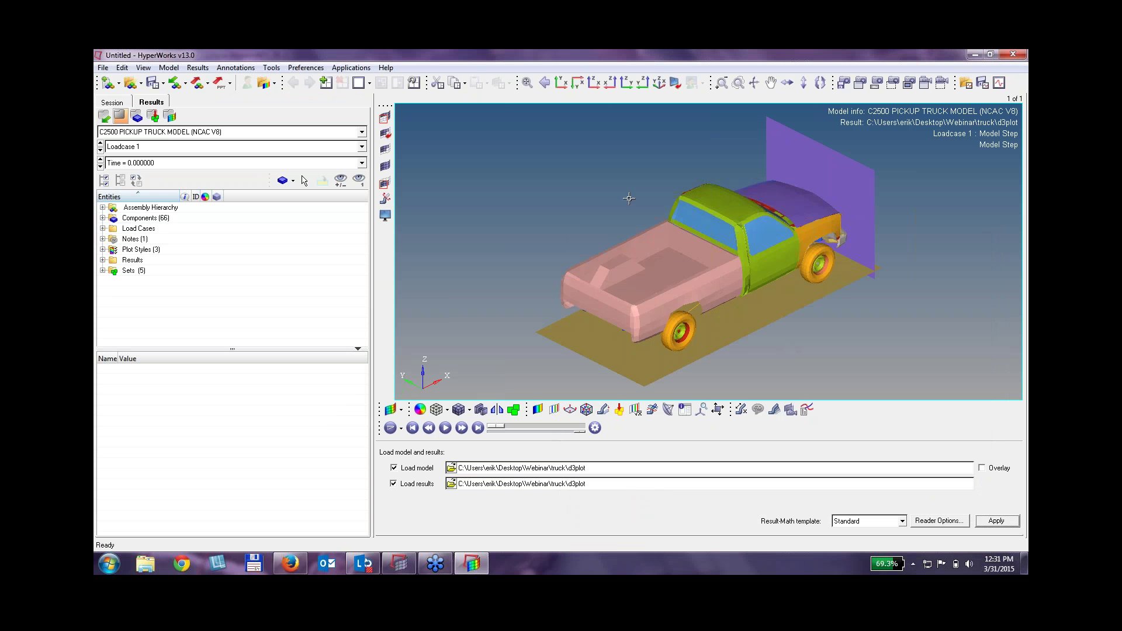
Animate the truck's crash into the wall and inspect the deformation from several views.
ctrl+drag(747, 292, 740, 246)
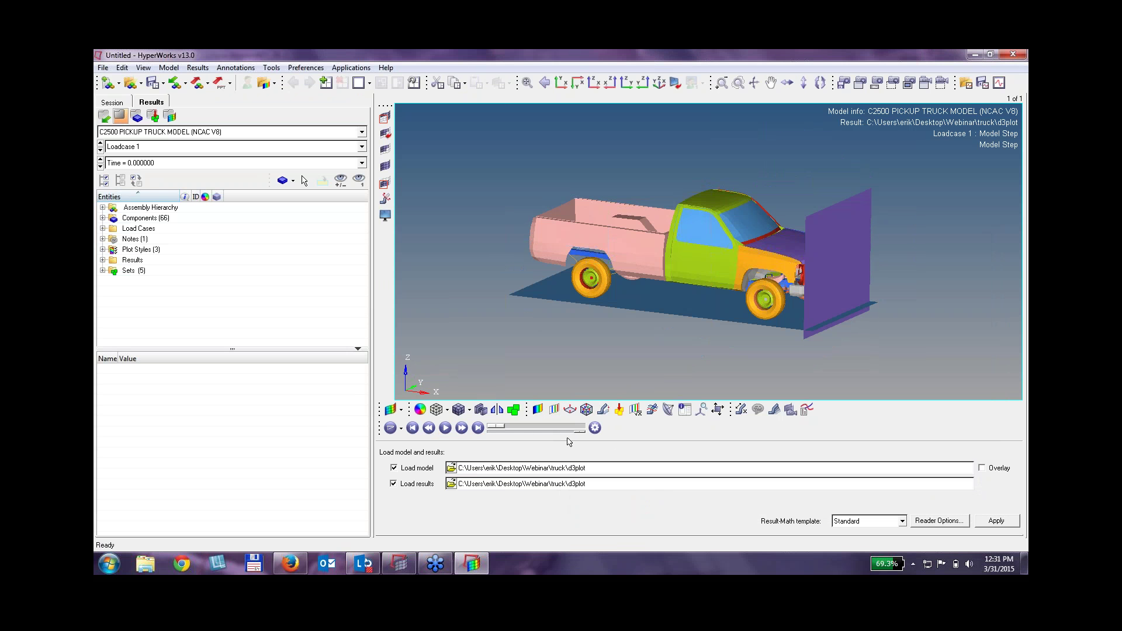
click(445, 428)
ctrl+drag(726, 228, 834, 266)
ctrl+scroll(834, 266, up, 4)
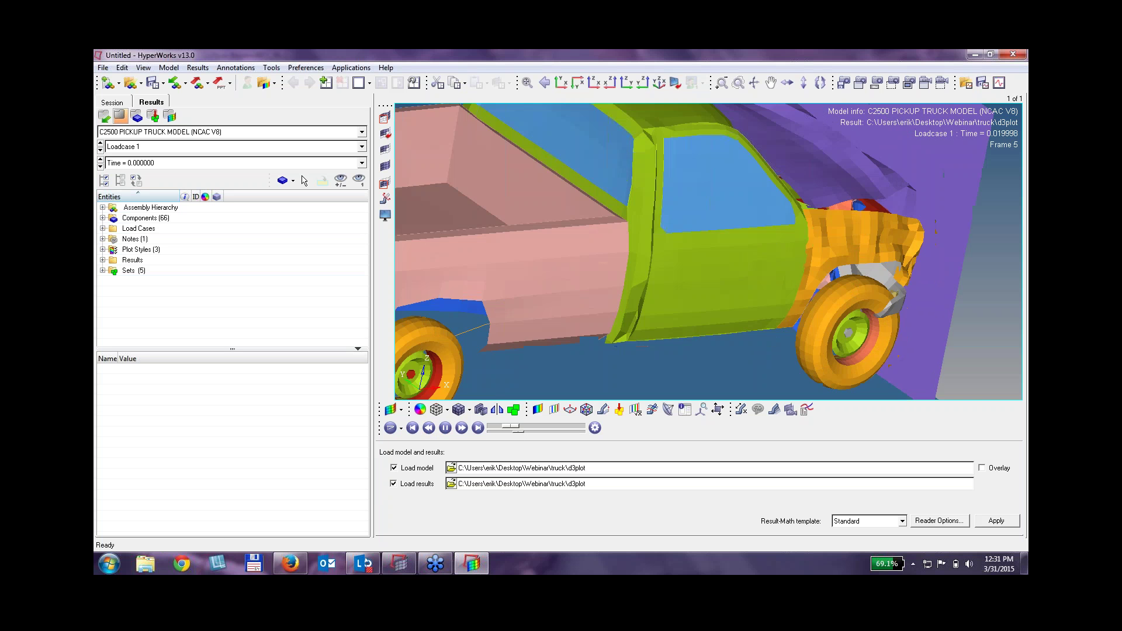
ctrl+scroll(760, 267, down, 5)
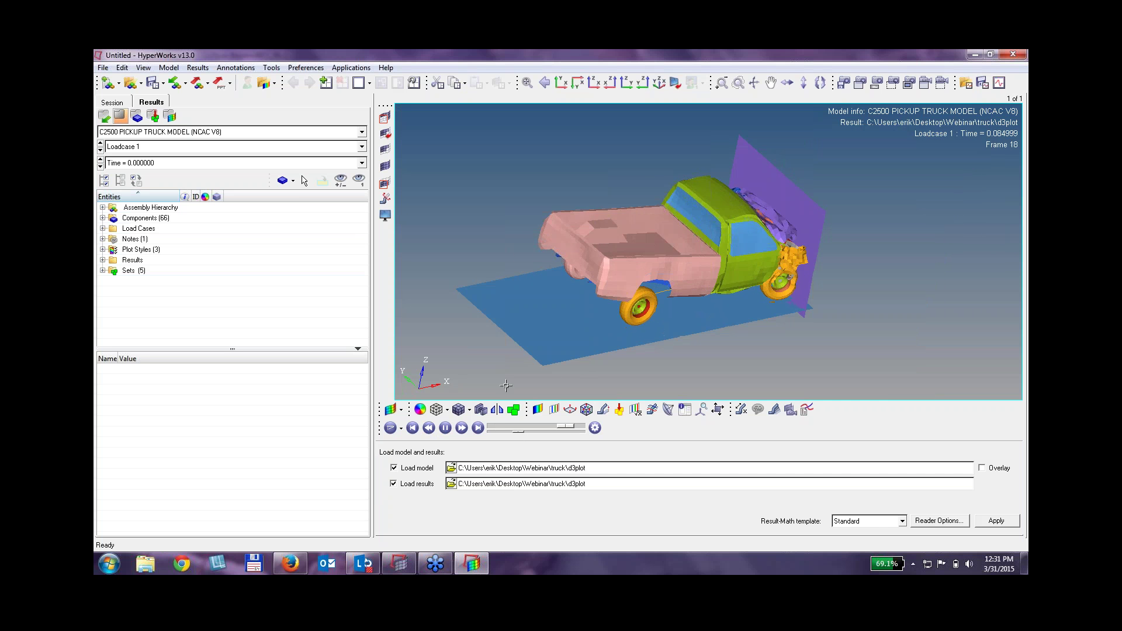
Contour the truck model with Stress (t), vonMises component, using the Max layer.
click(538, 410)
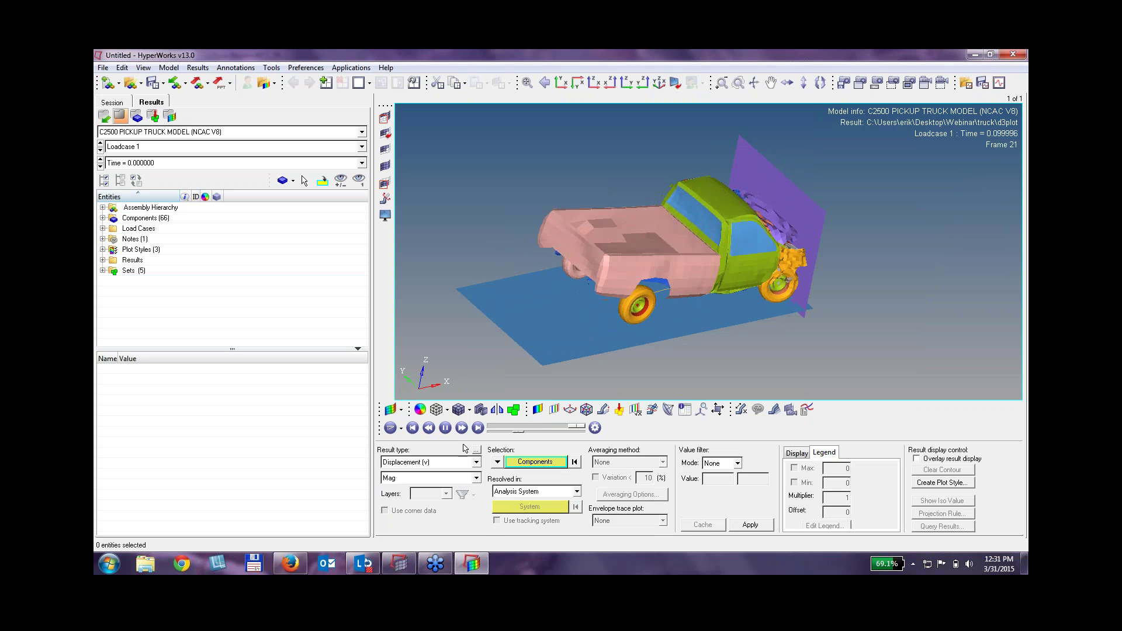
click(453, 463)
click(394, 498)
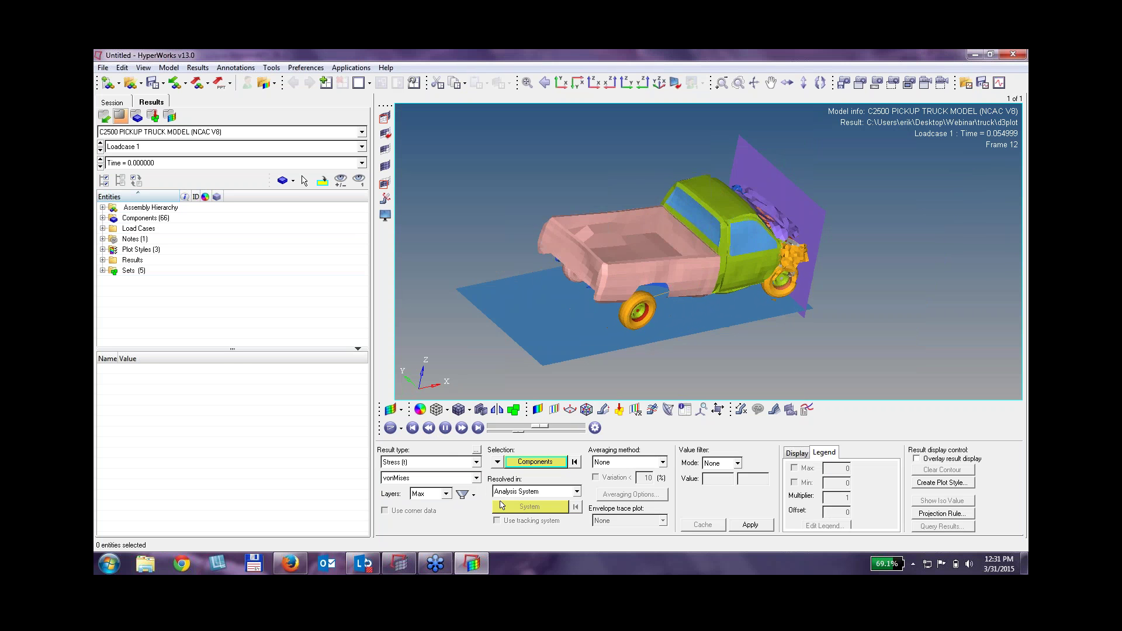
click(751, 525)
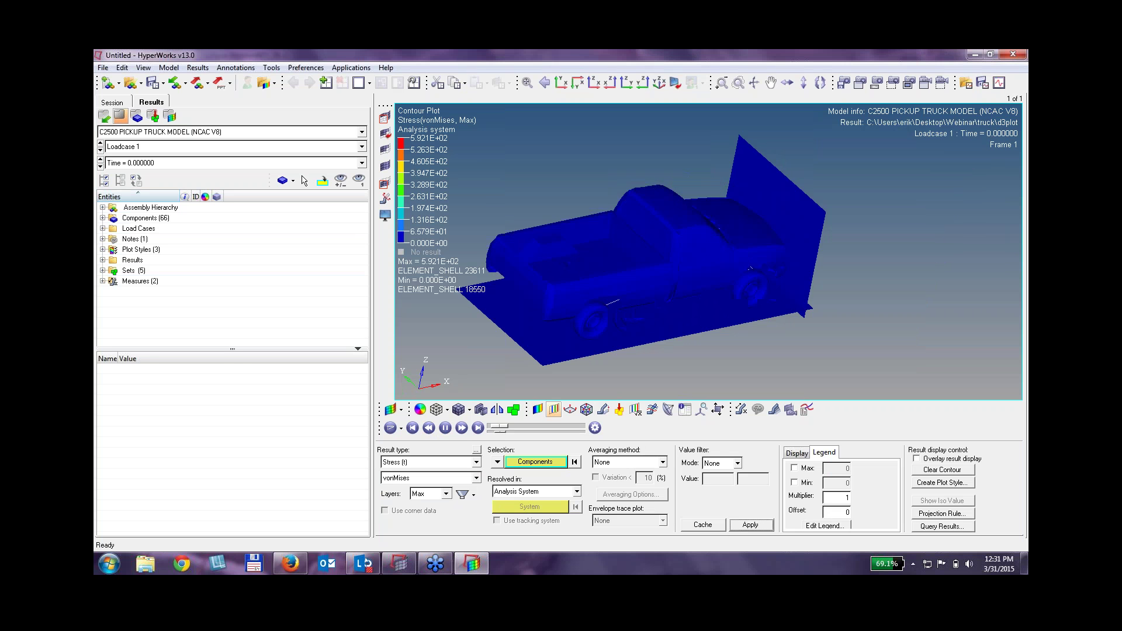
Set the stress contour's averaging method to Simple and reapply the contour.
mouse_move(682, 235)
ctrl+mouse_down()
mouse_move(656, 301)
mouse_move(750, 279)
mouse_move(710, 306)
mouse_move(684, 306)
mouse_move(692, 285)
ctrl+mouse_up()
ctrl+scroll(704, 305, up, 5)
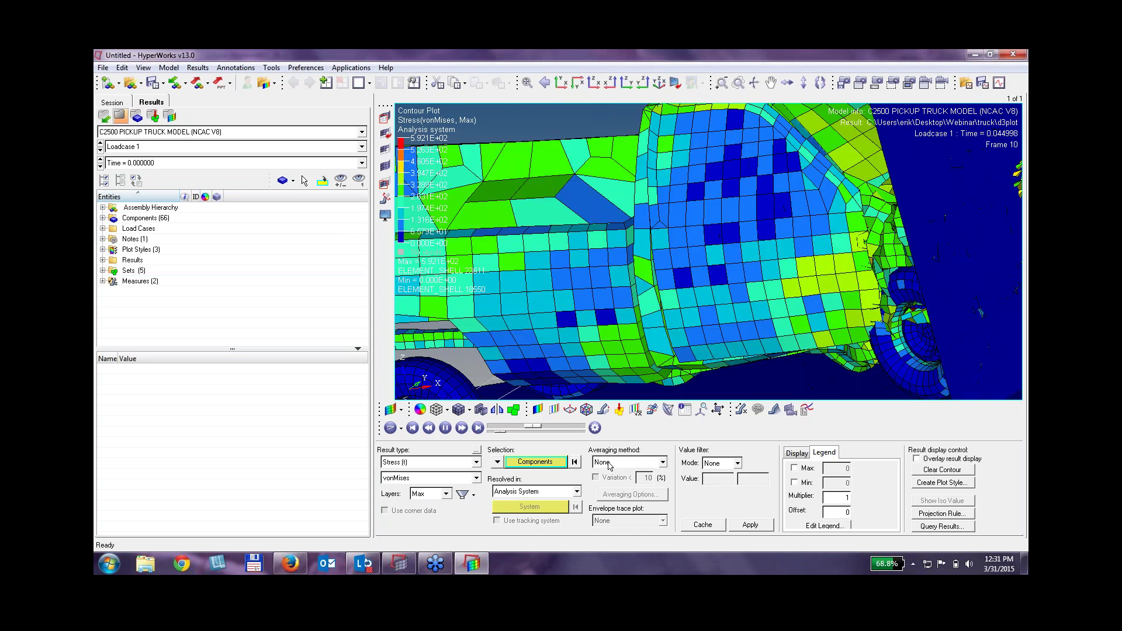
click(643, 462)
click(608, 483)
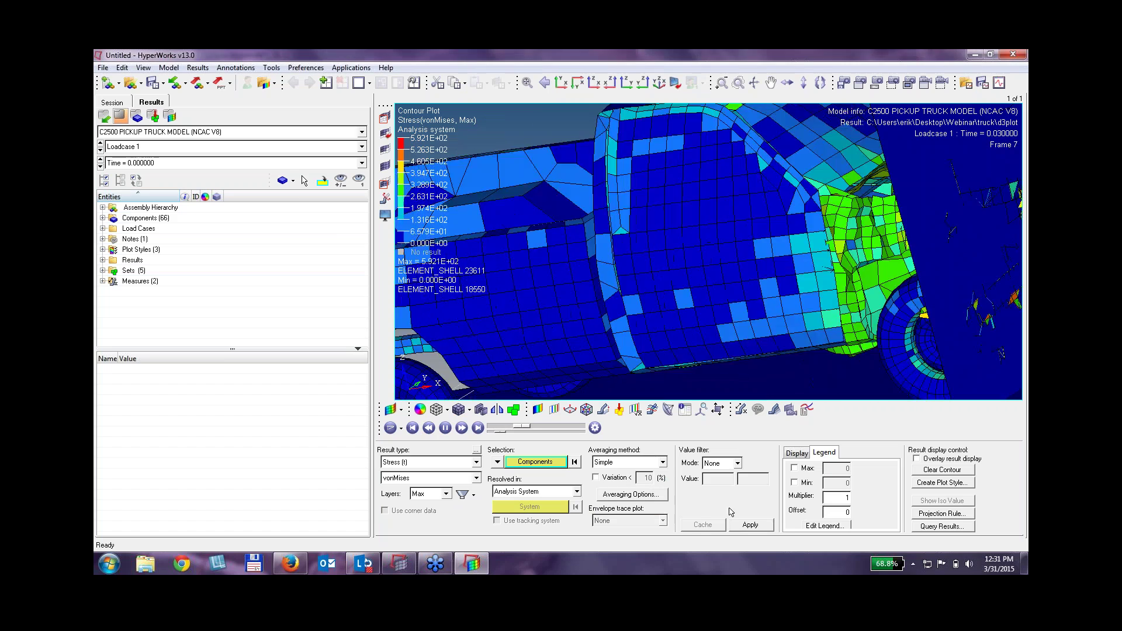
click(750, 525)
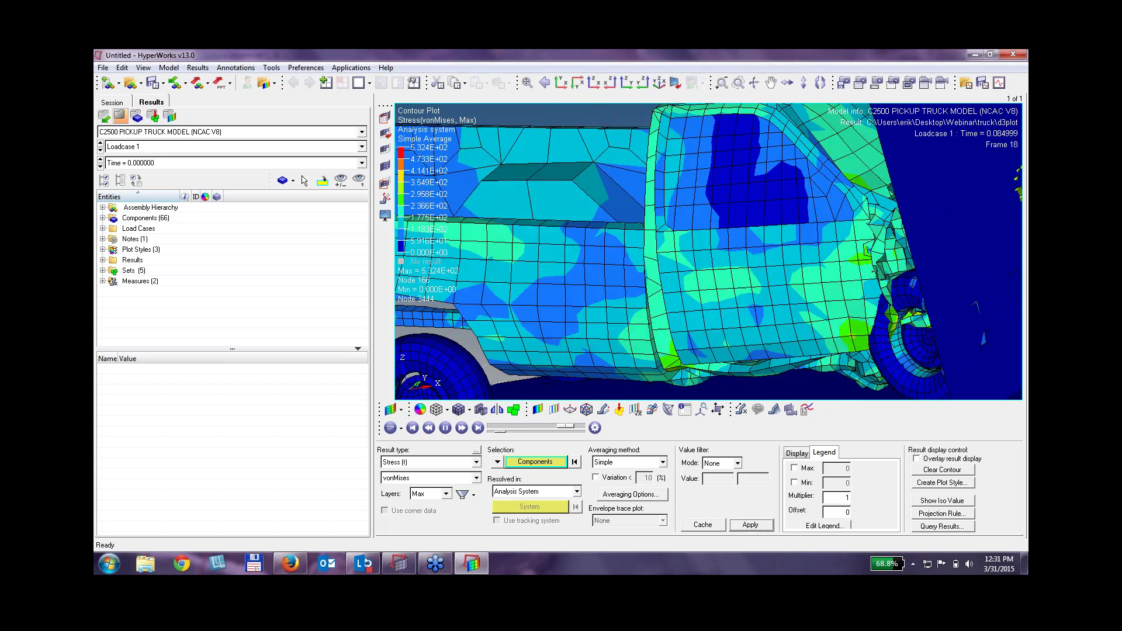
Hide the wall in front of the truck to expose the crushed front end.
ctrl+drag(829, 275, 806, 332)
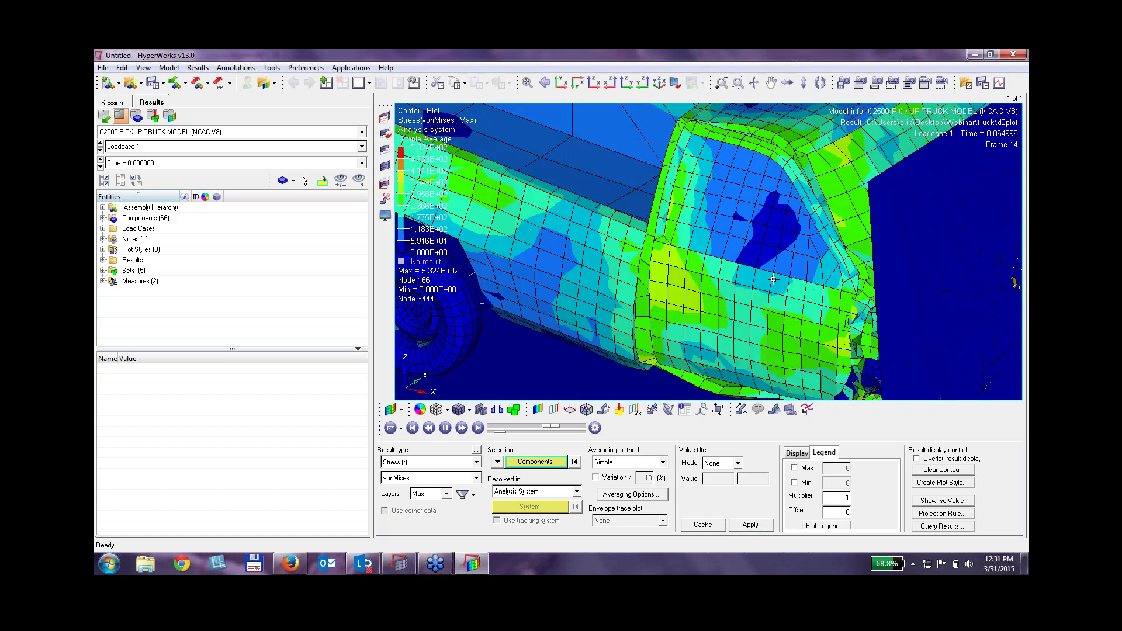
ctrl+scroll(752, 271, down, 5)
ctrl+scroll(742, 269, up, 5)
mouse_move(741, 269)
ctrl+mouse_down()
mouse_move(822, 304)
mouse_move(737, 284)
mouse_move(809, 293)
mouse_move(771, 308)
ctrl+mouse_up()
ctrl+scroll(840, 318, down, 5)
ctrl+right_drag(841, 318, 798, 280)
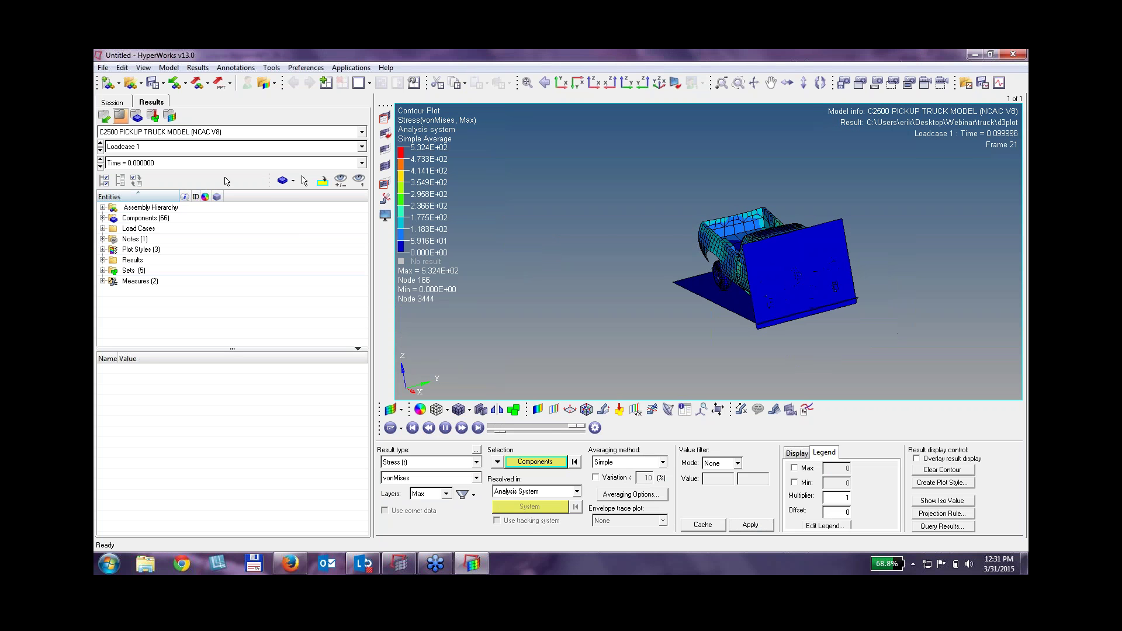
click(340, 180)
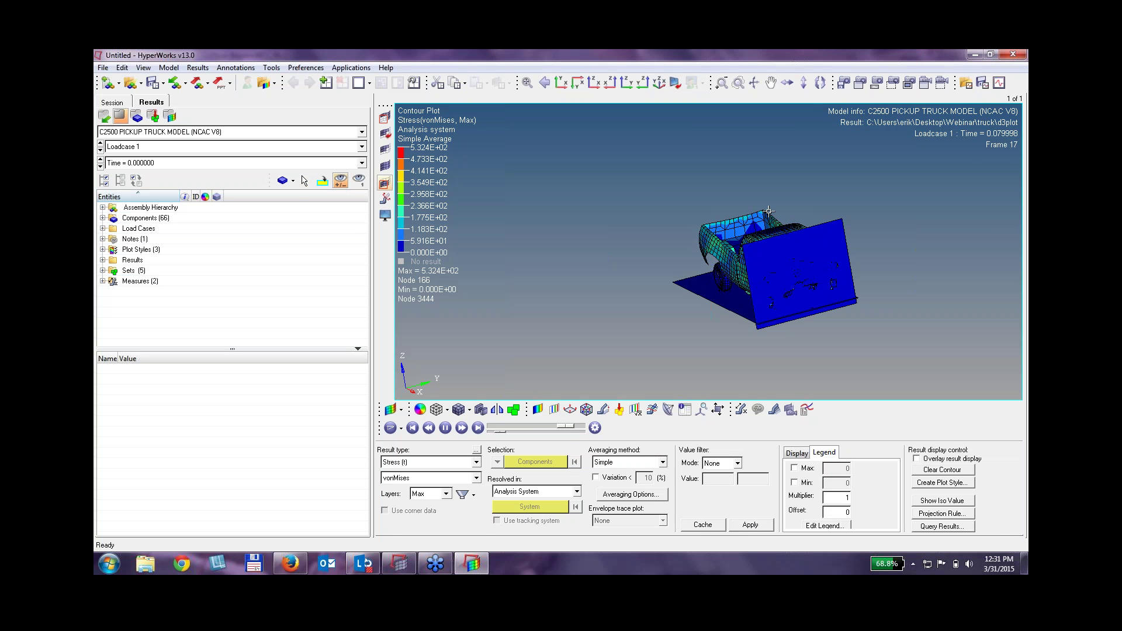
click(842, 239)
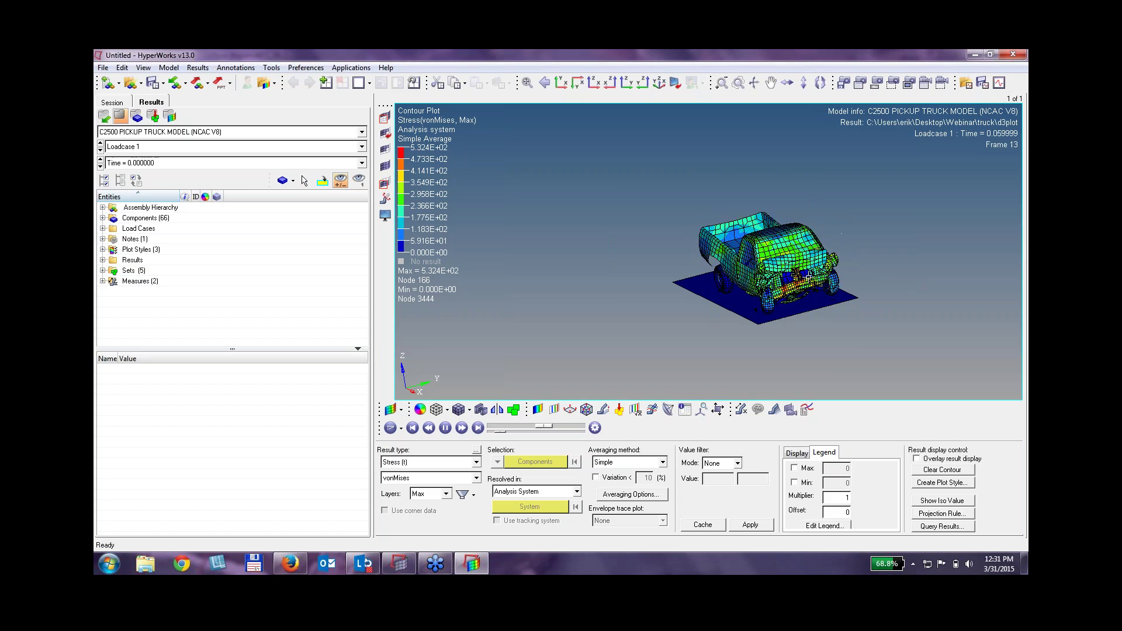
Create a y-axis section cut through the truck model.
ctrl+scroll(801, 287, up, 8)
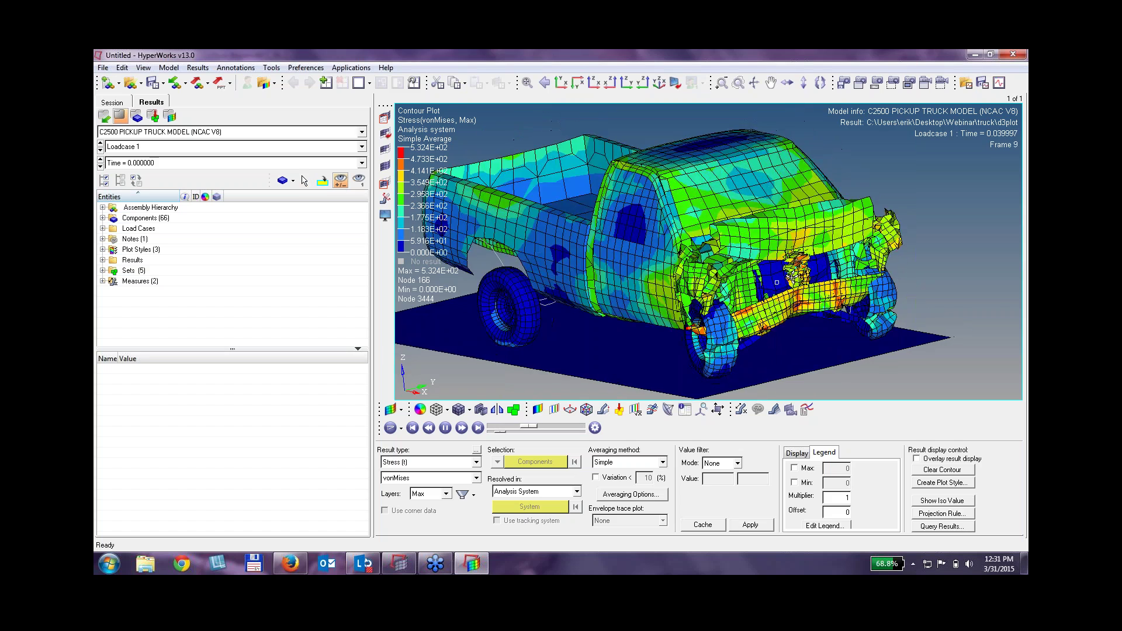
ctrl+scroll(799, 288, up, 5)
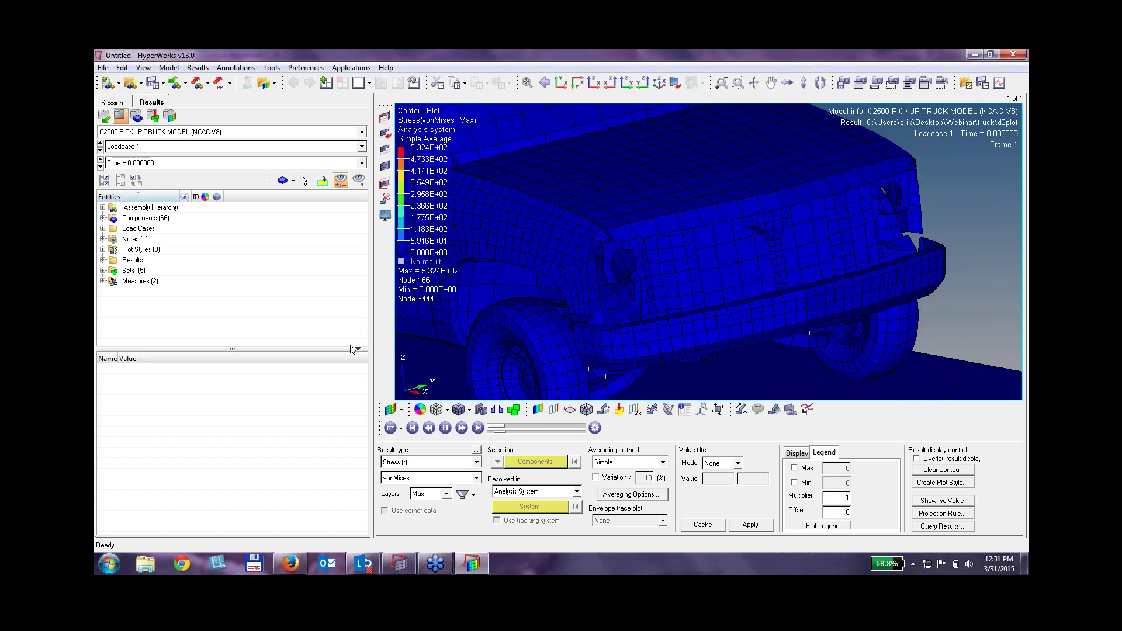
right_click(328, 300)
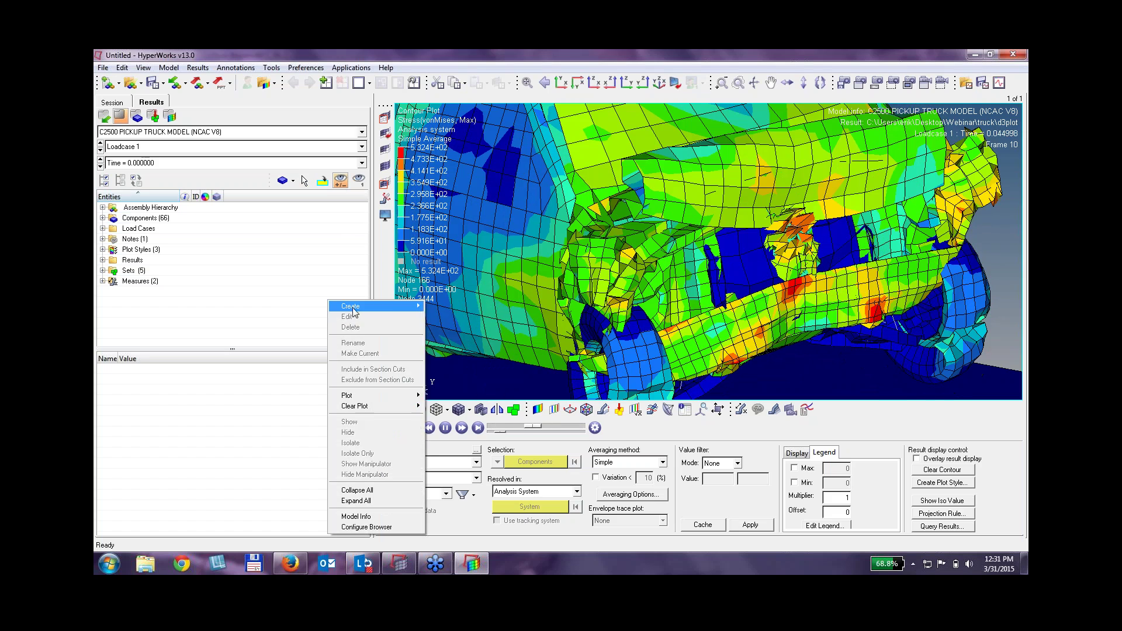
mouse_move(353, 312)
click(453, 380)
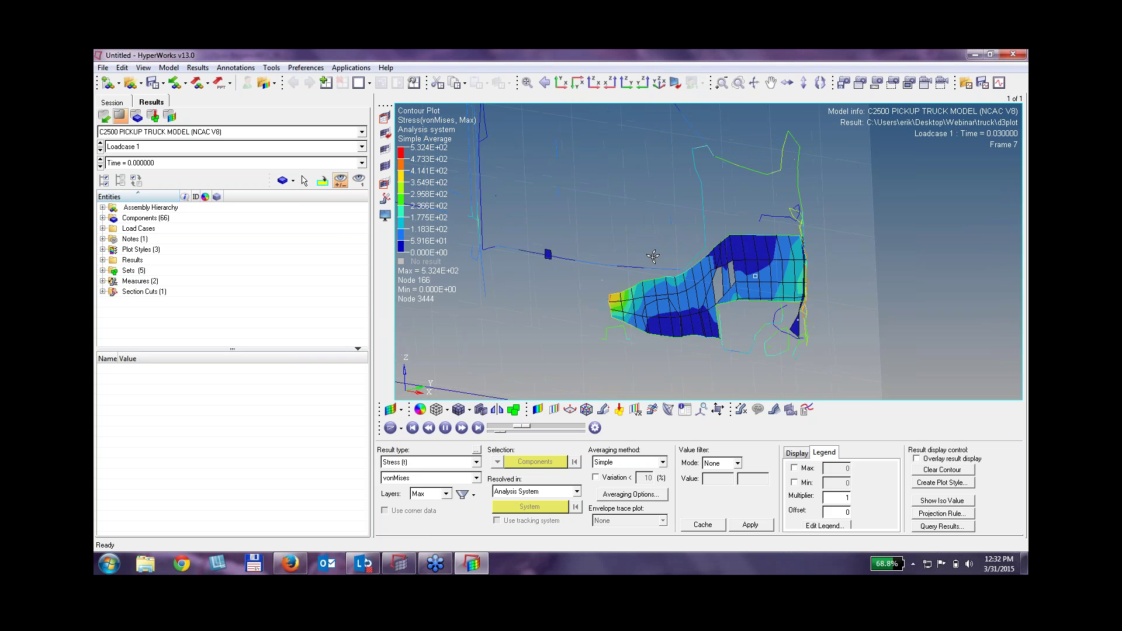
Turn off Cross Section Only for the new section cut so the remaining half of the truck is displayed.
scroll(709, 251, down, 10)
scroll(708, 252, up, 5)
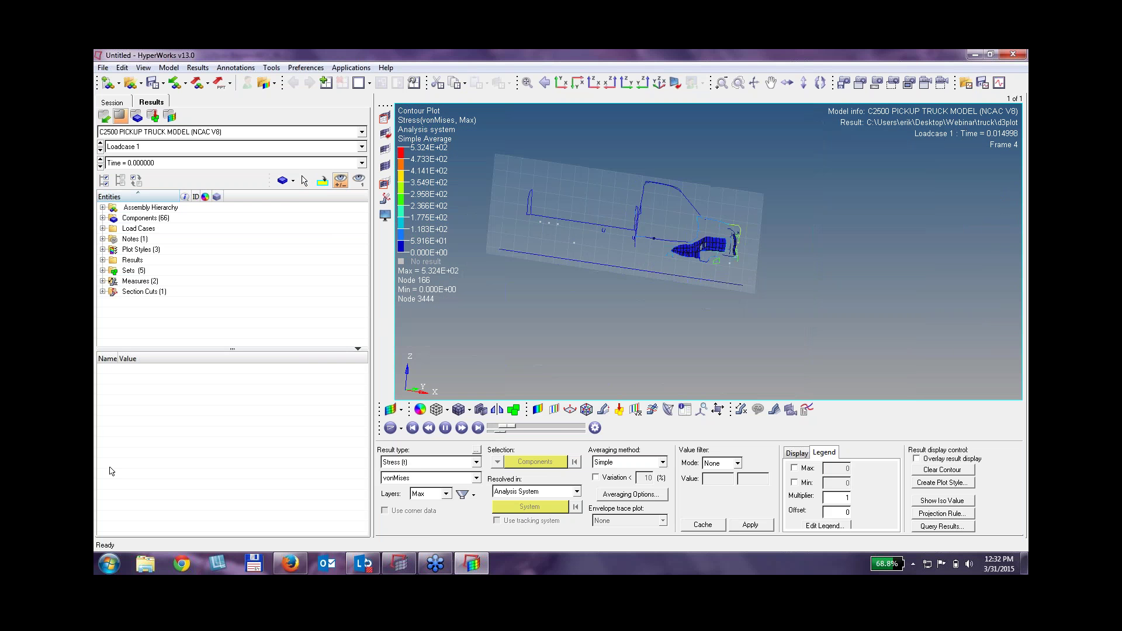
click(102, 292)
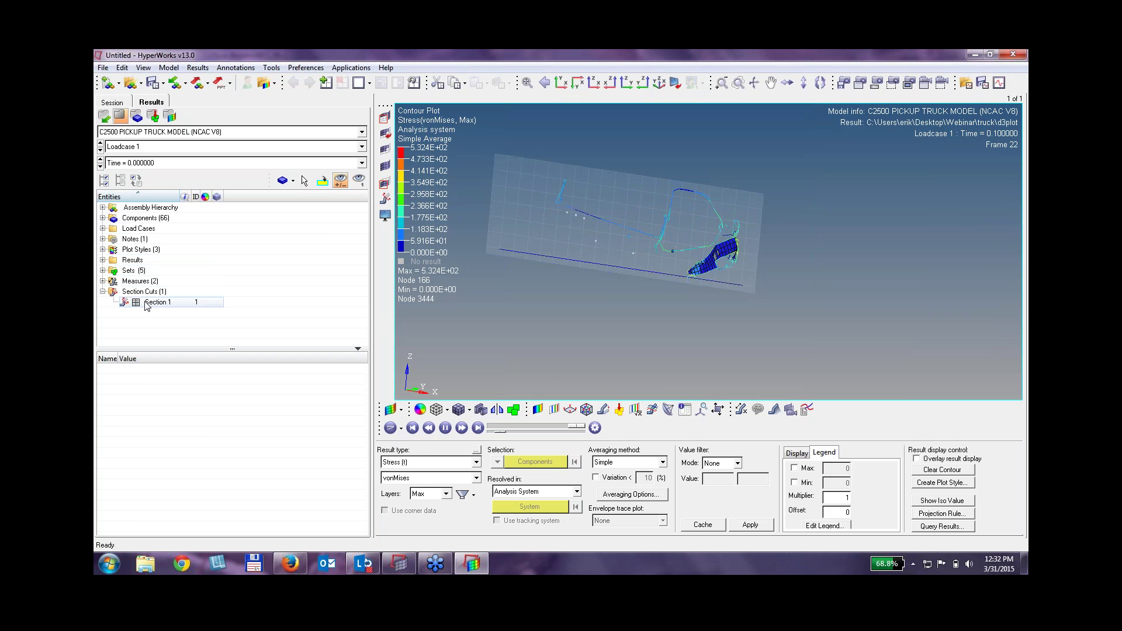
click(154, 303)
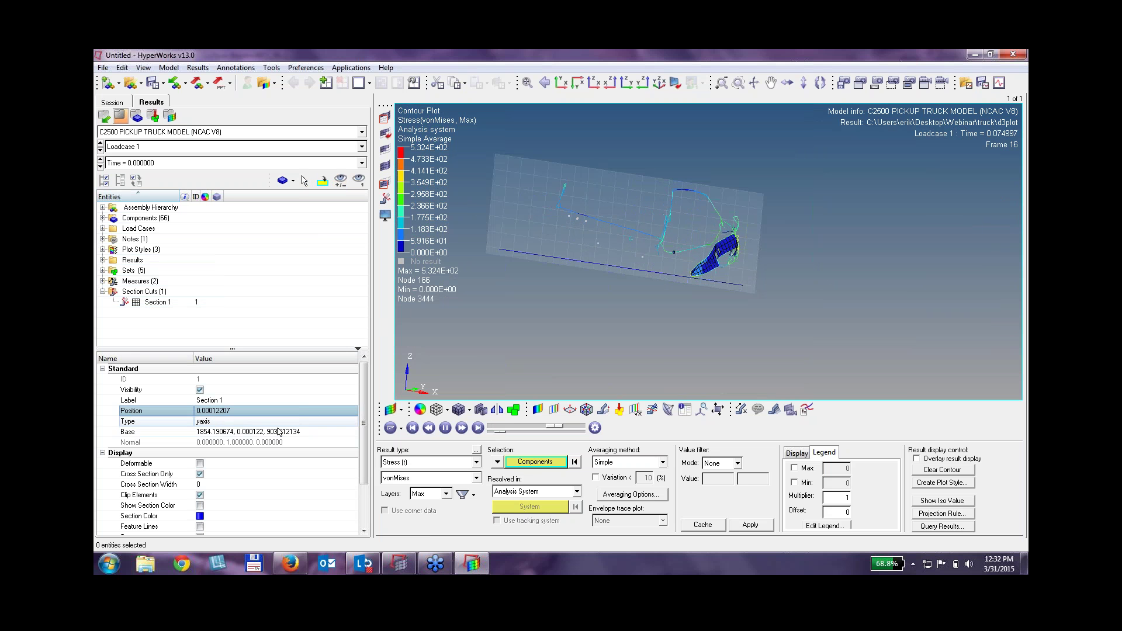
click(200, 474)
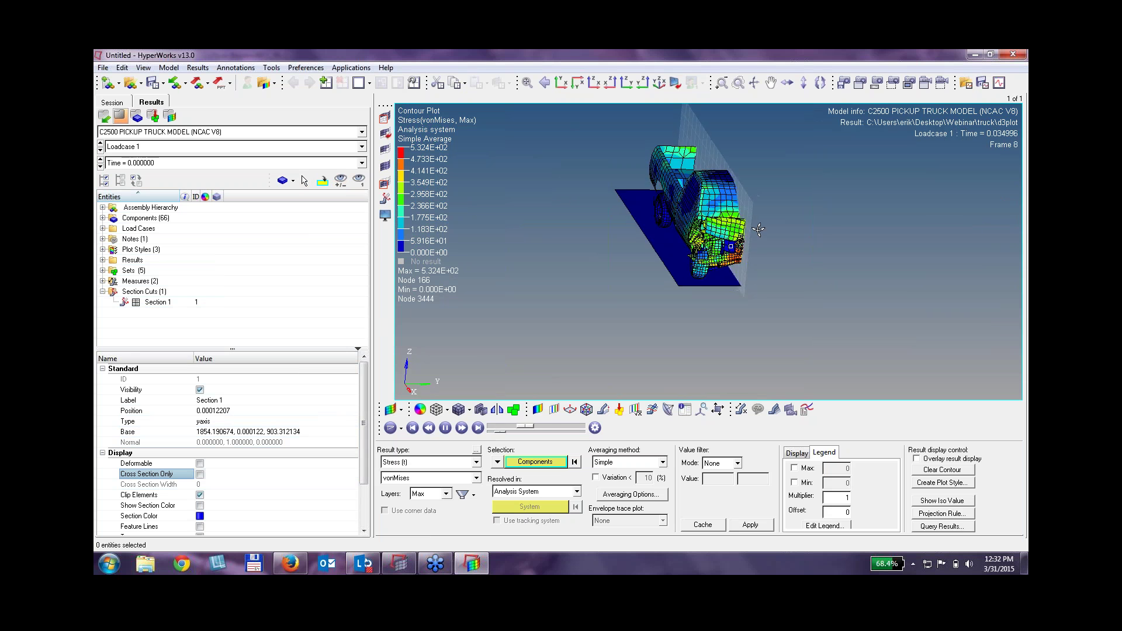
Inspect the cut truck's interior during the crash, pause the animation and return it to the first frame.
ctrl+drag(731, 246, 611, 255)
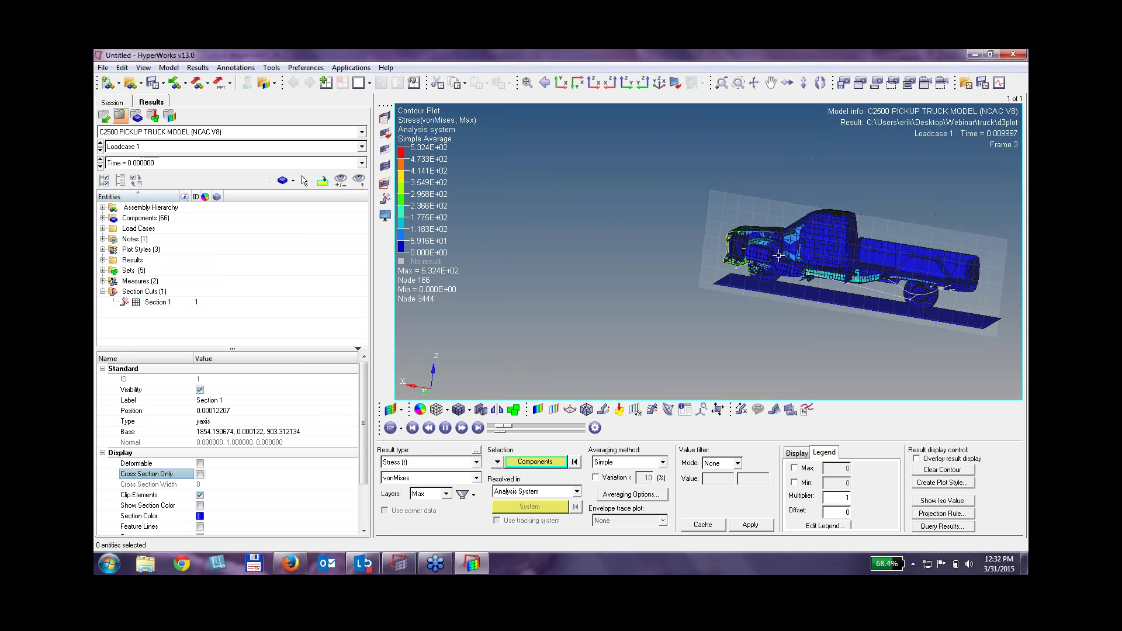
ctrl+scroll(803, 250, up, 5)
ctrl+drag(803, 250, 733, 272)
scroll(733, 272, down, 3)
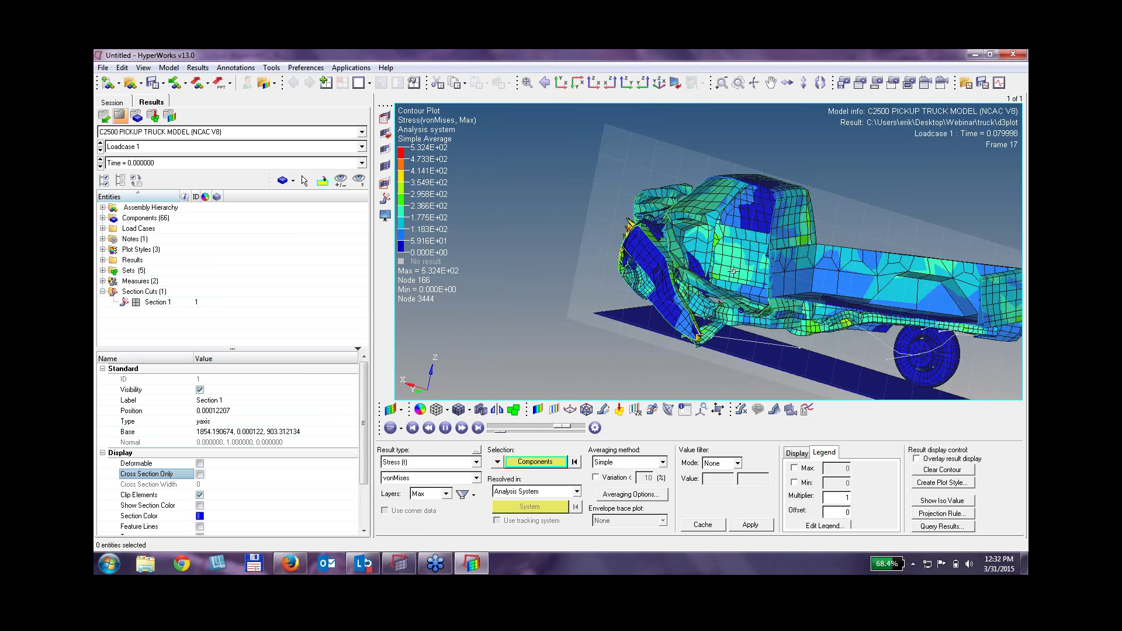
click(446, 428)
drag(555, 426, 494, 431)
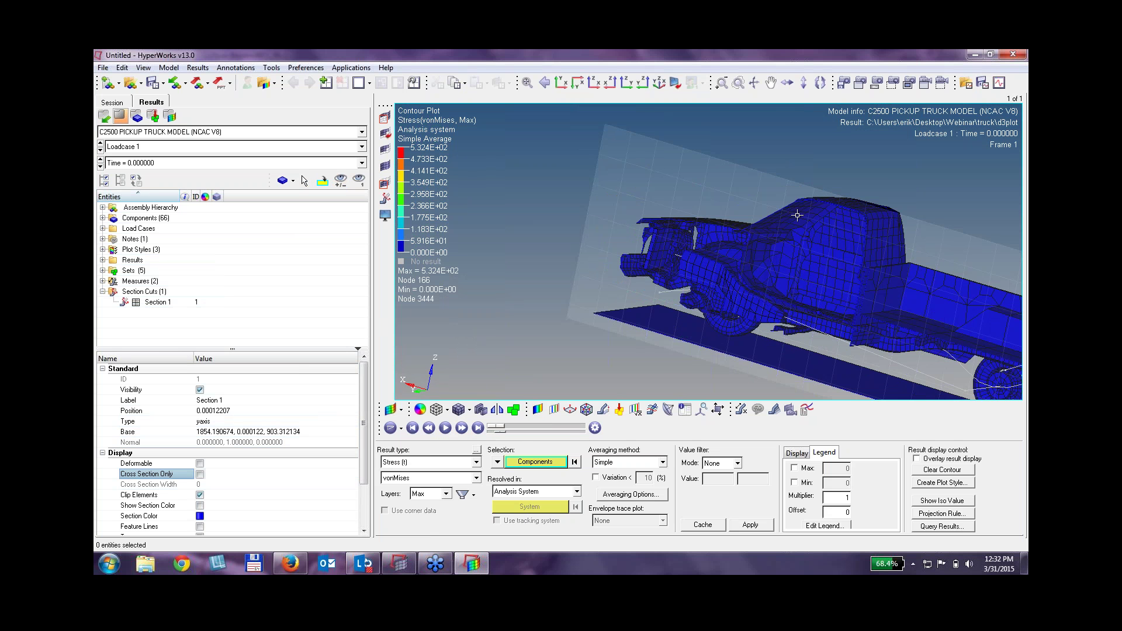
ctrl+drag(874, 293, 690, 374)
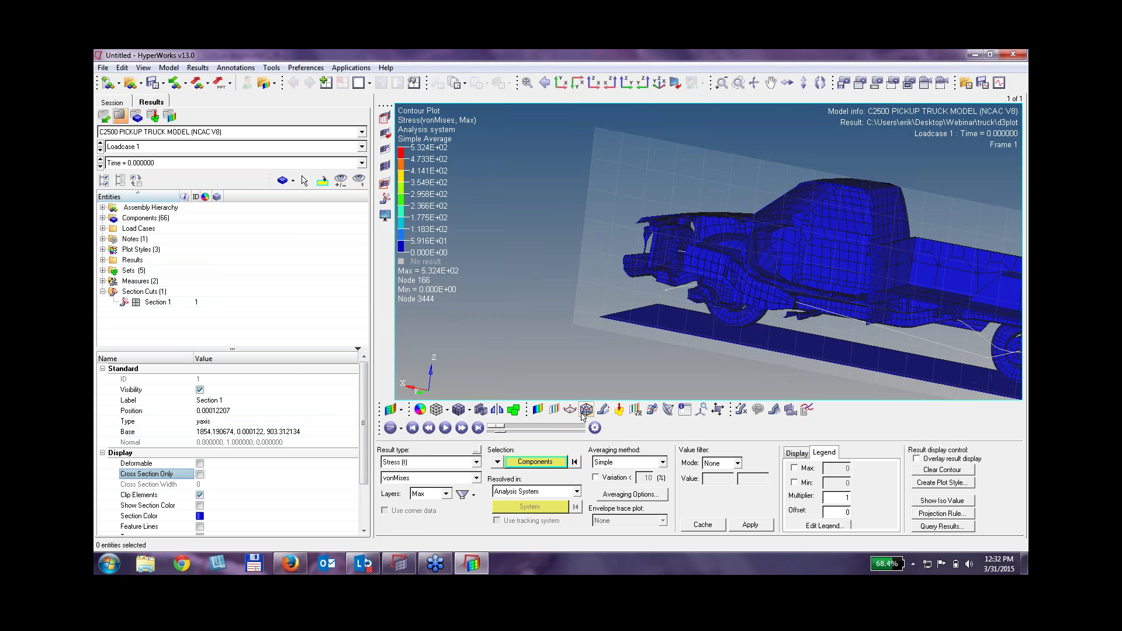
Add a Distance Between measure group and measure the distance across the cab between nodes 16407 and 16107.
click(604, 410)
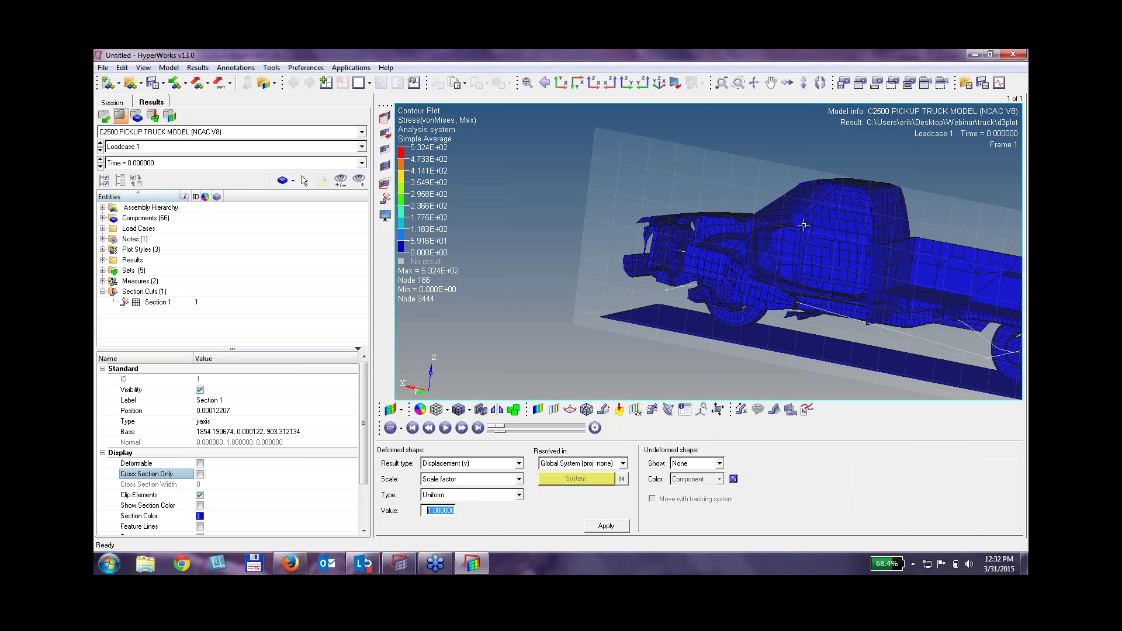
scroll(771, 230, up, 5)
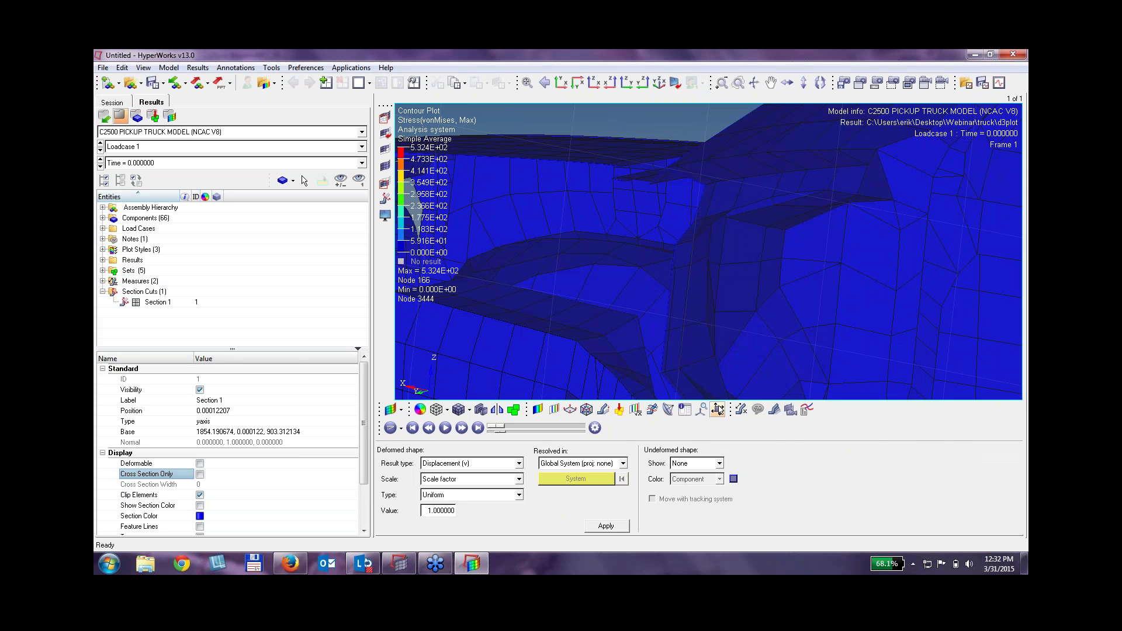
click(741, 409)
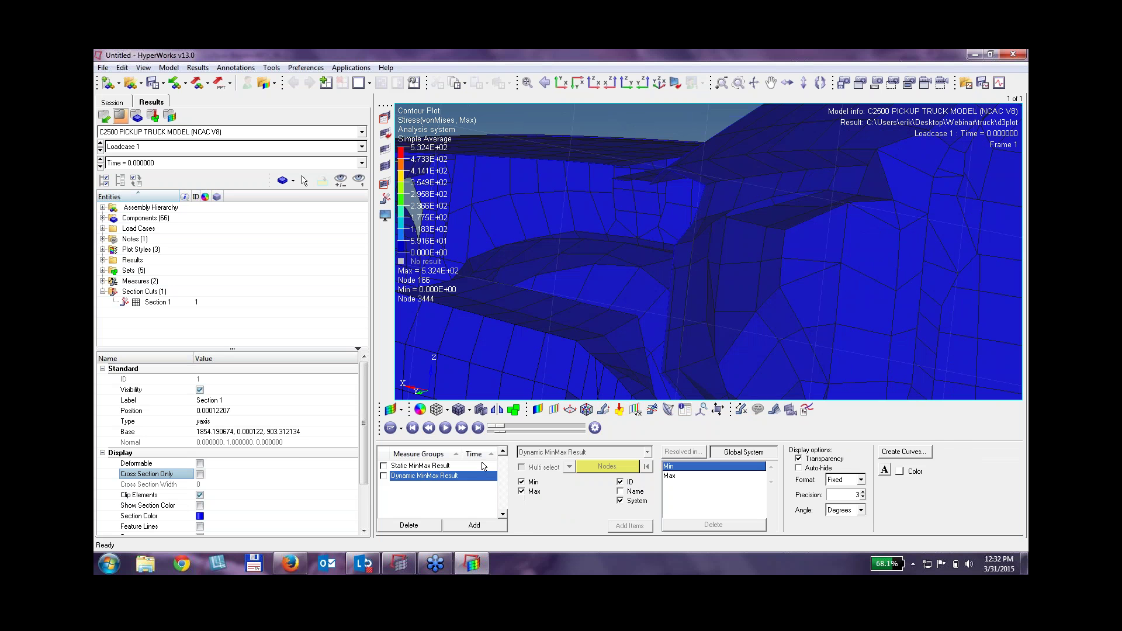
click(478, 524)
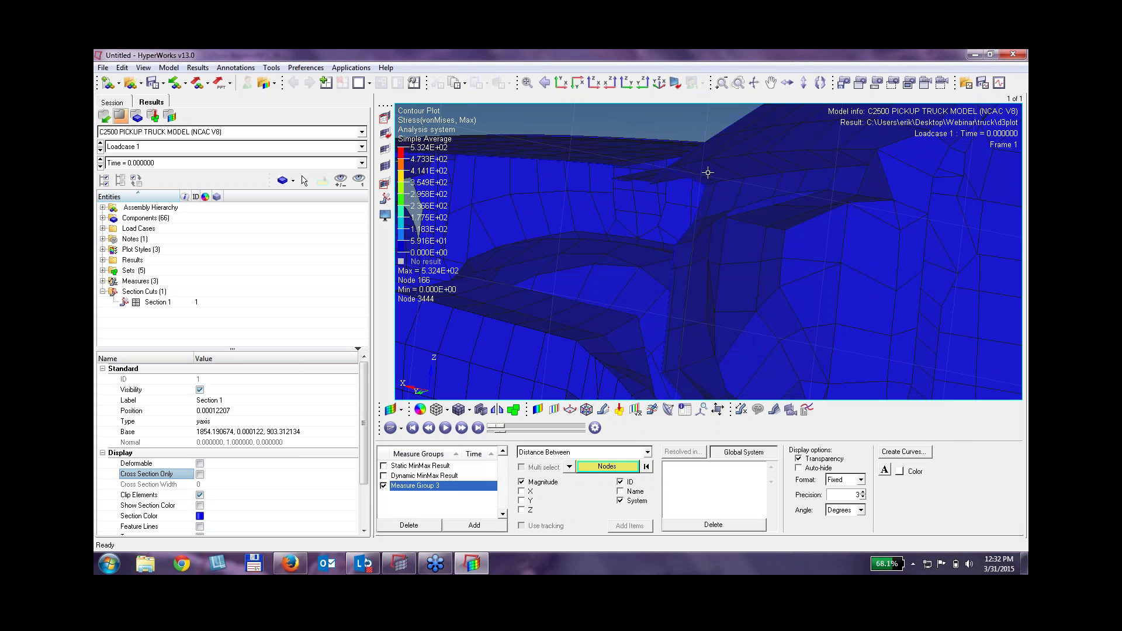
scroll(720, 186, down, 10)
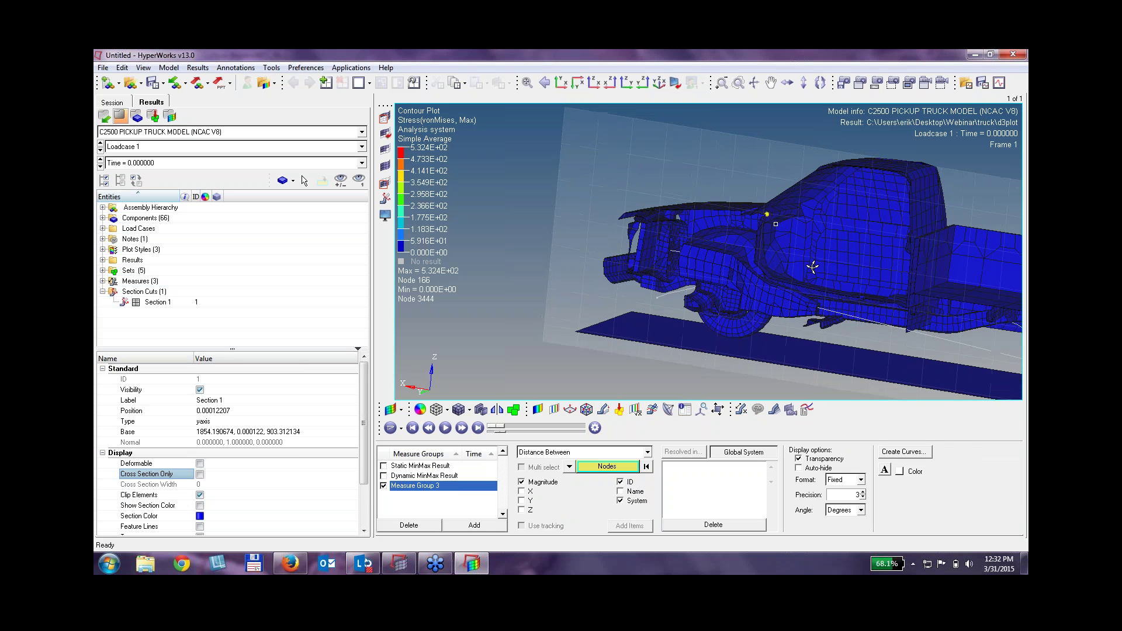
scroll(937, 224, up, 5)
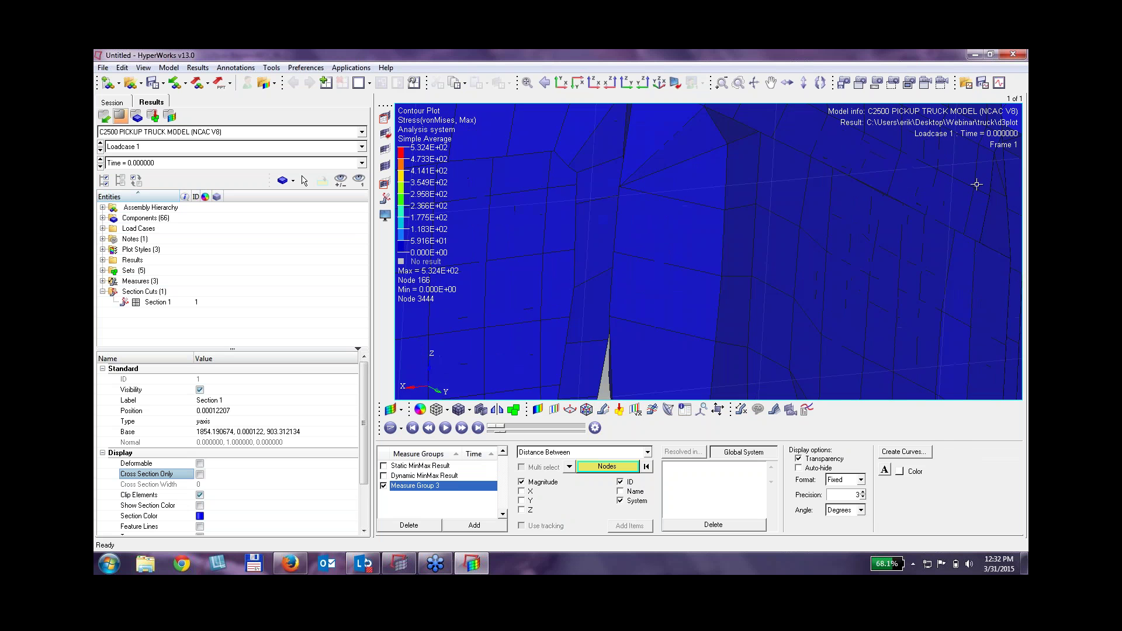
scroll(976, 180, down, 2)
click(978, 157)
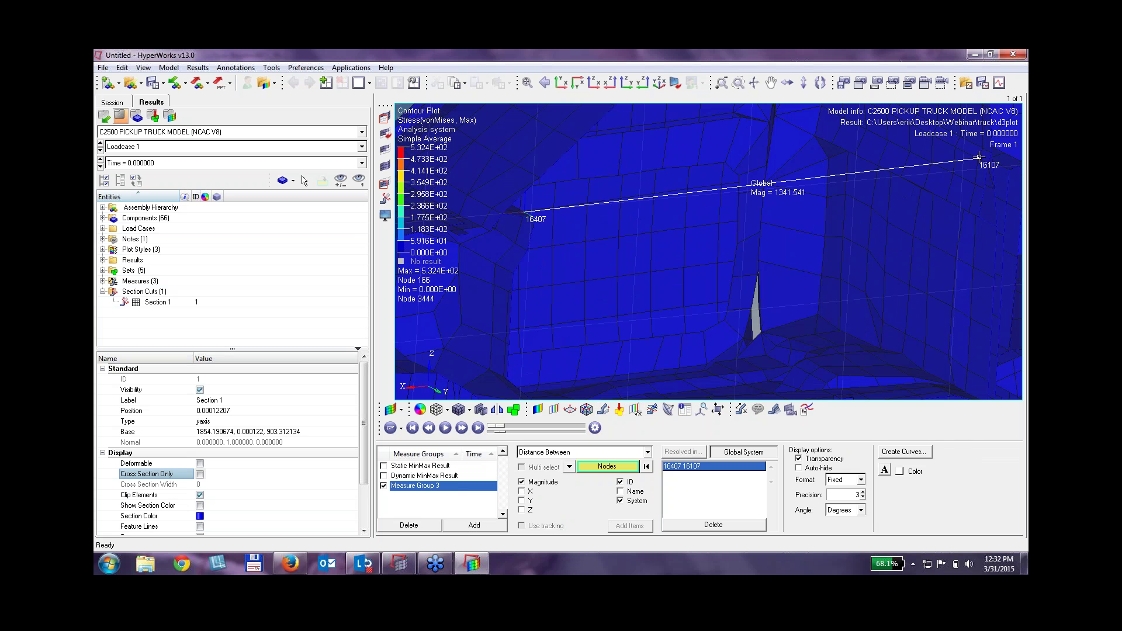
Turn off the Section 1 cut and play the crash animation with the node distance displayed.
scroll(724, 238, down, 10)
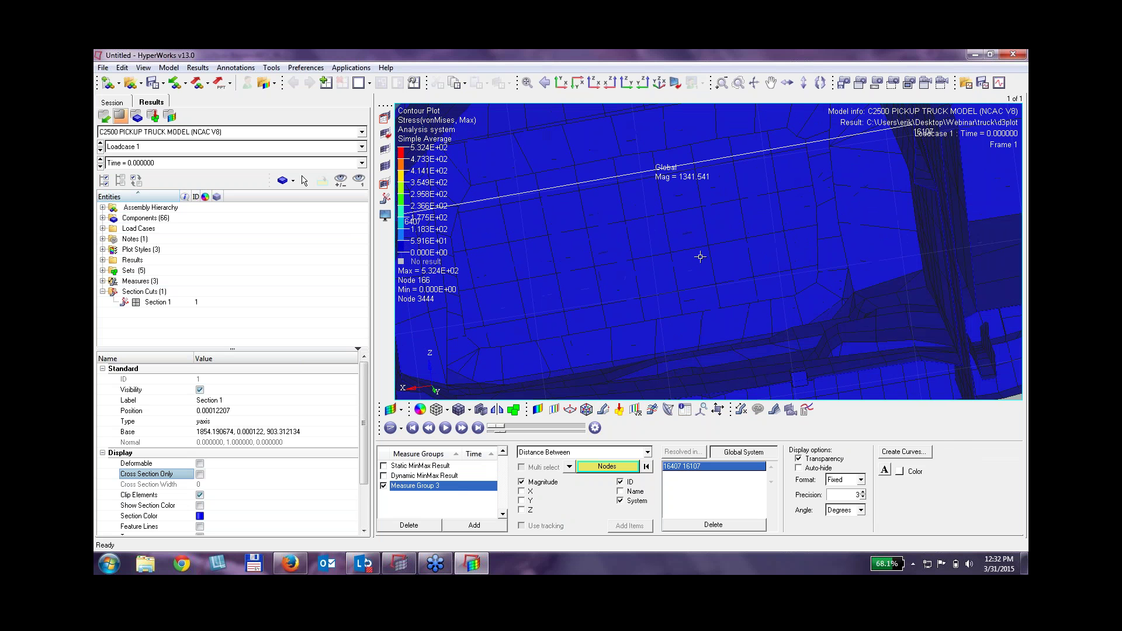
ctrl+drag(758, 263, 689, 303)
scroll(658, 311, up, 5)
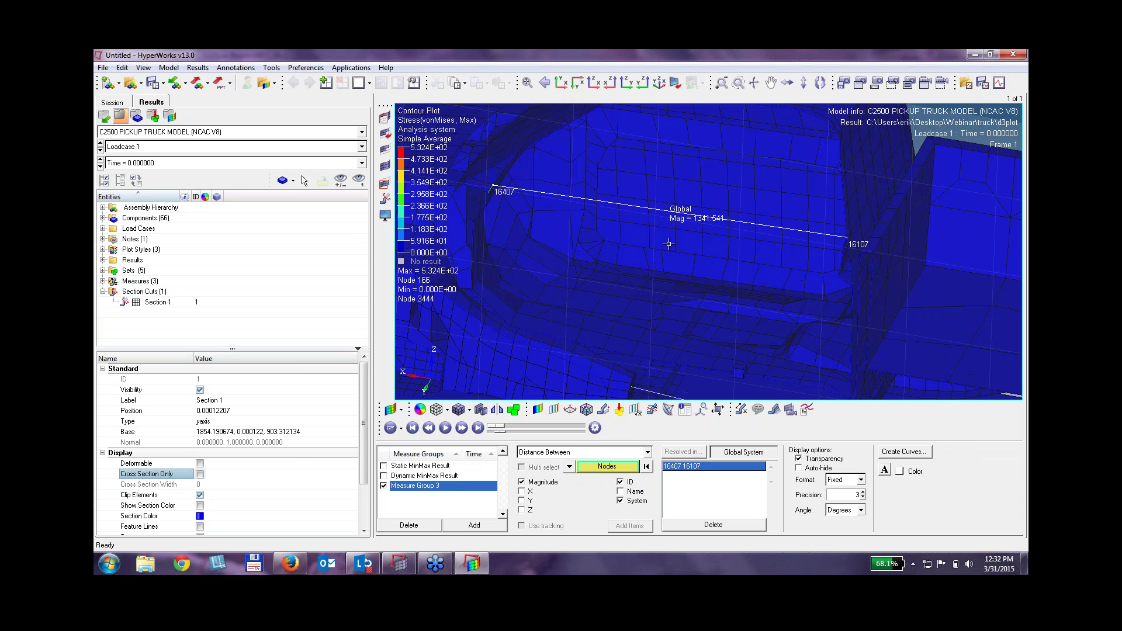
click(137, 303)
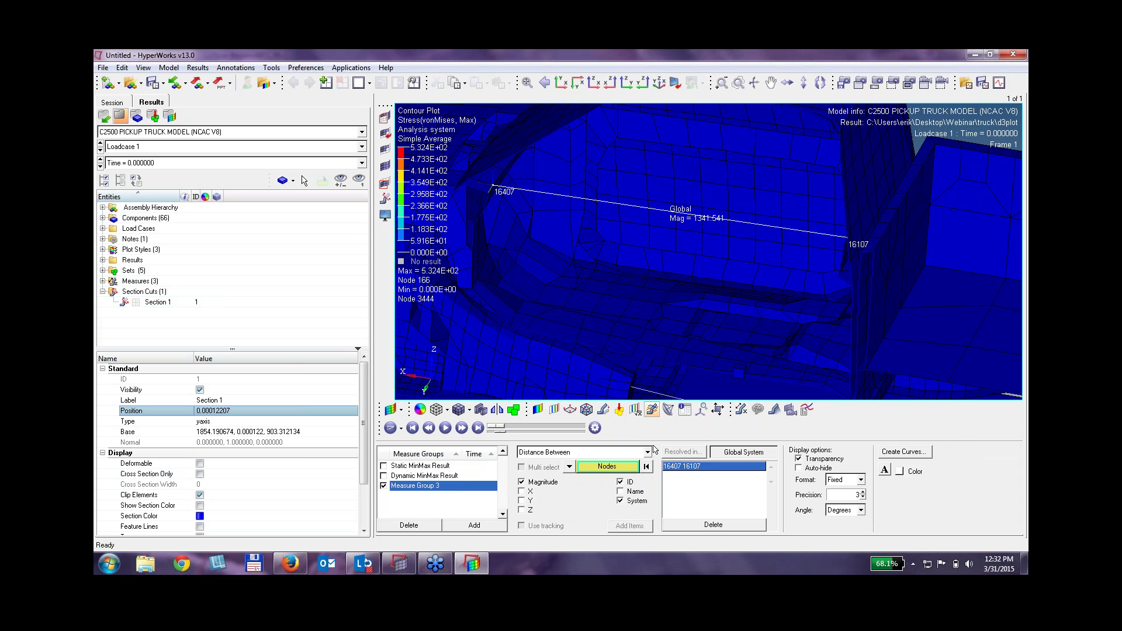
click(448, 430)
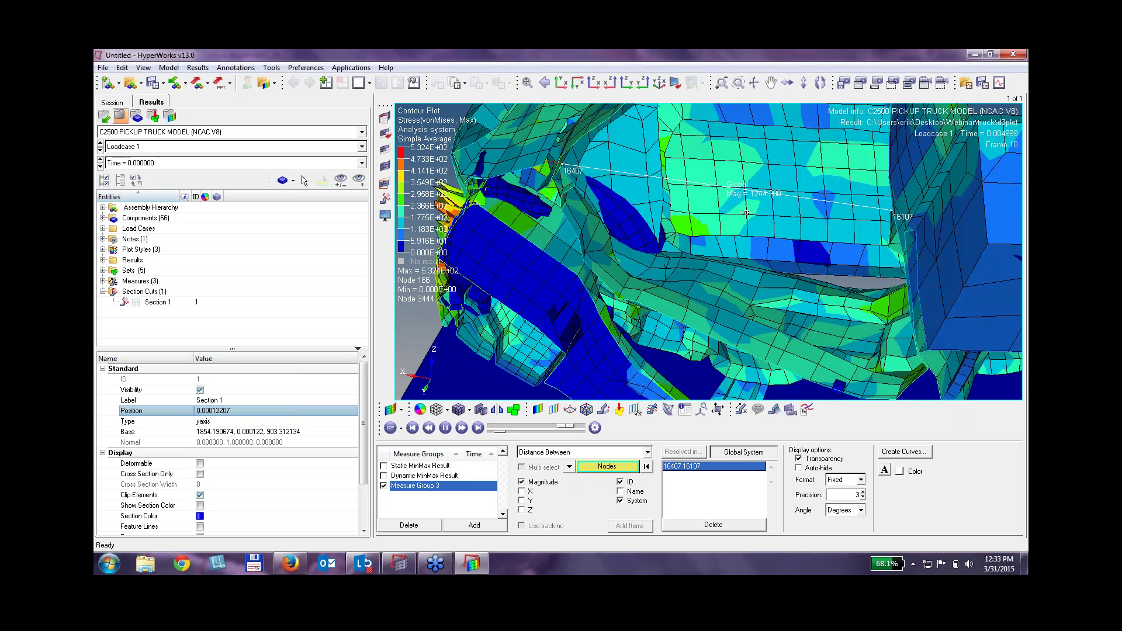
Create a live-linked curve of the measured distance's magnitude on a new plot.
click(903, 452)
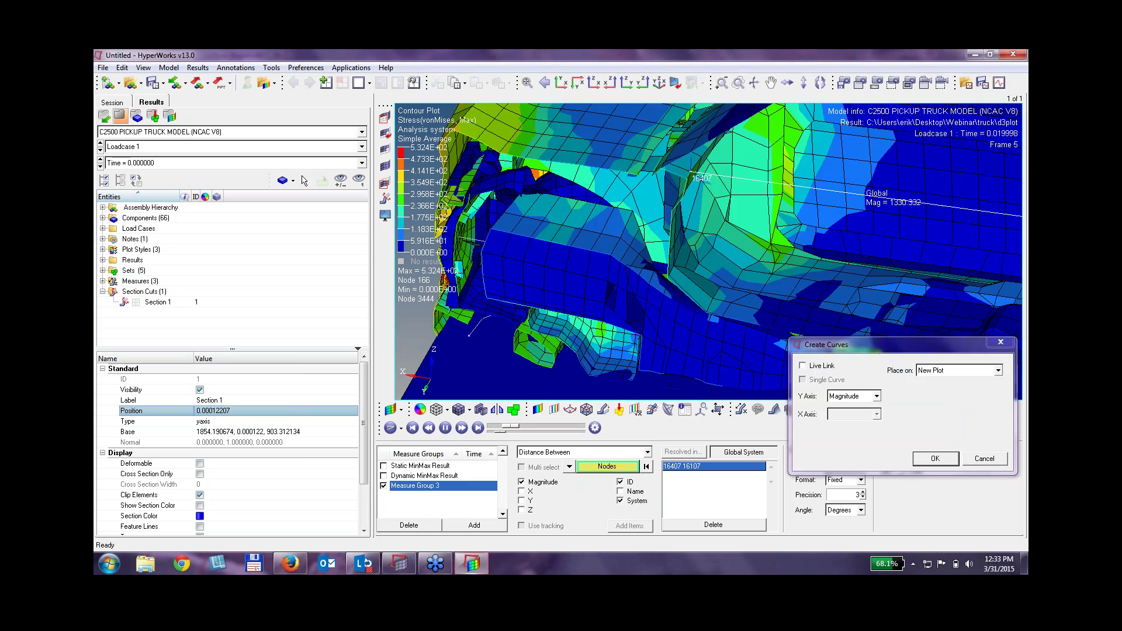
click(804, 366)
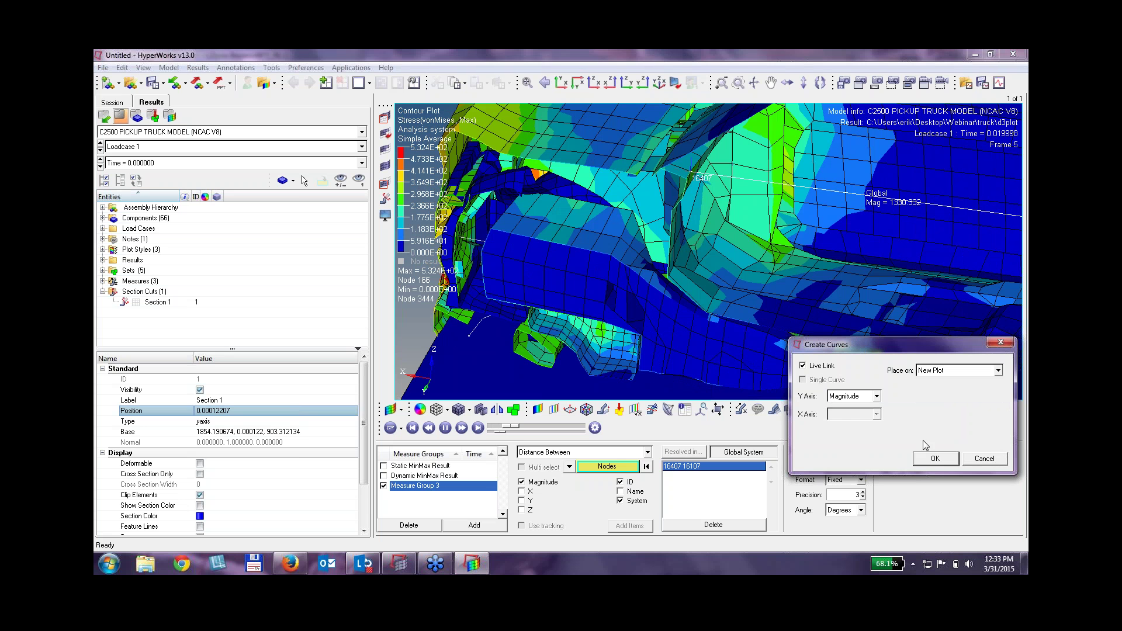
click(936, 459)
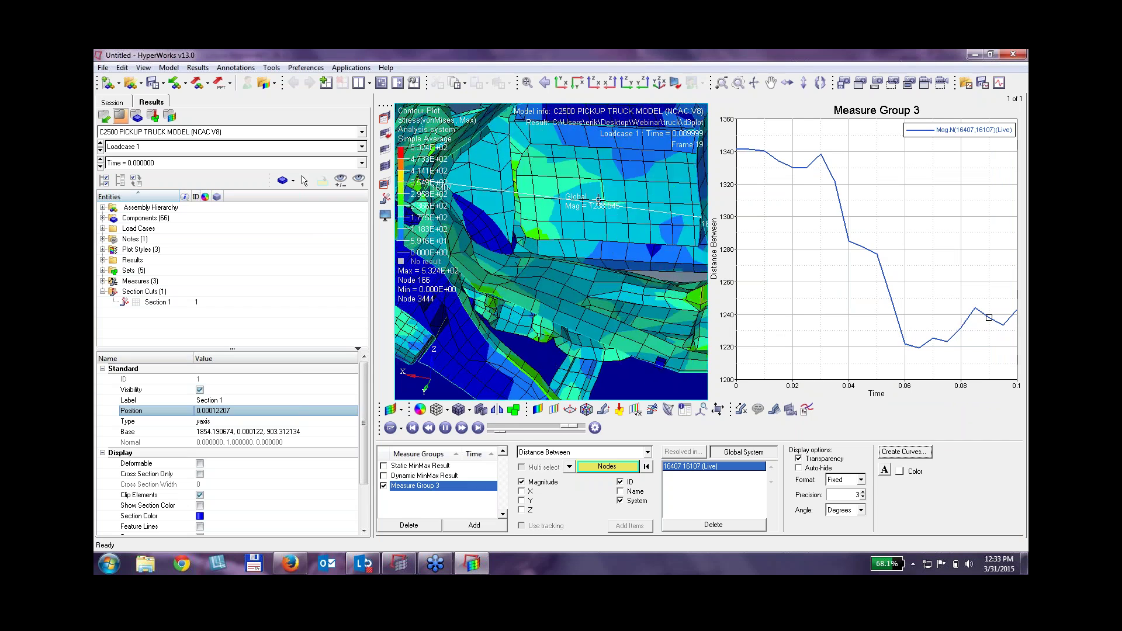
Change the page to a three-window layout with one wide lower window and make that empty window active.
click(372, 84)
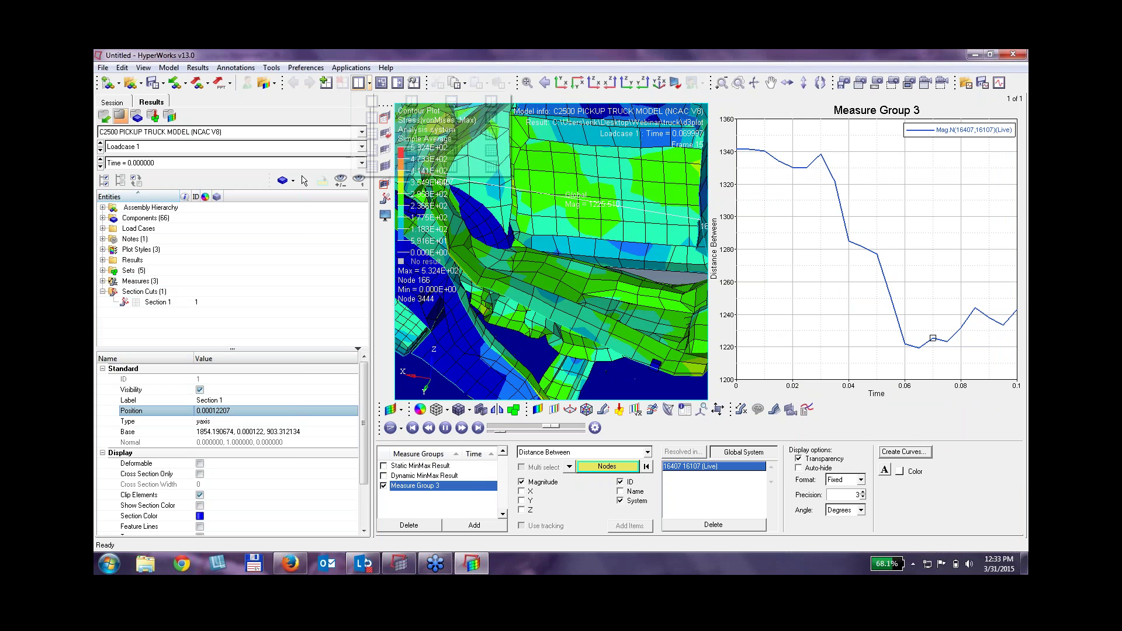
click(391, 125)
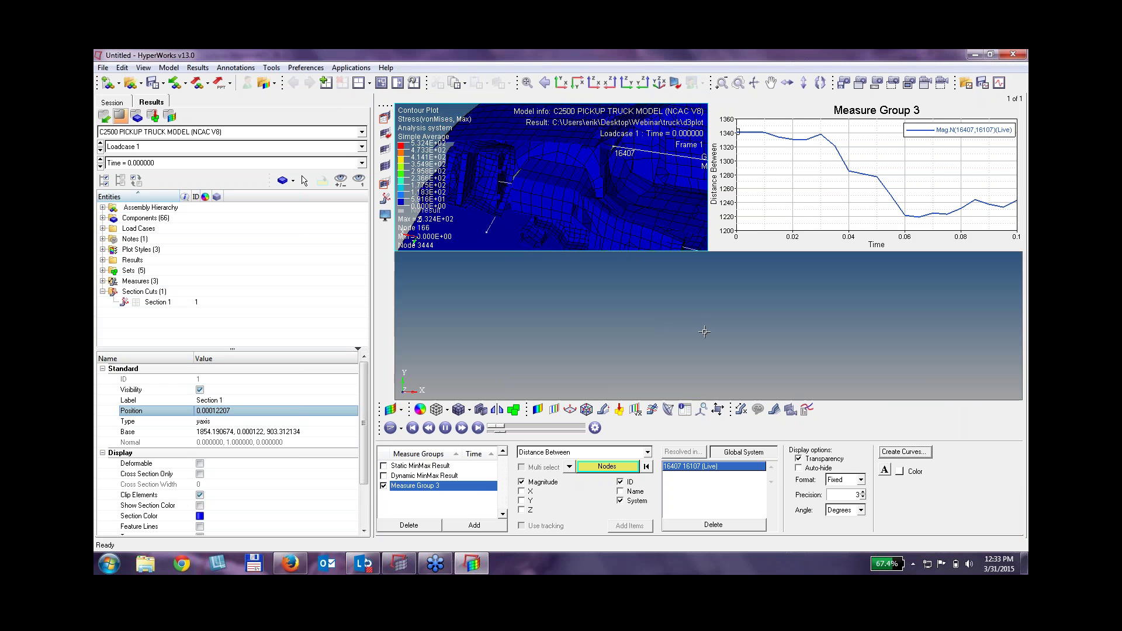
click(699, 327)
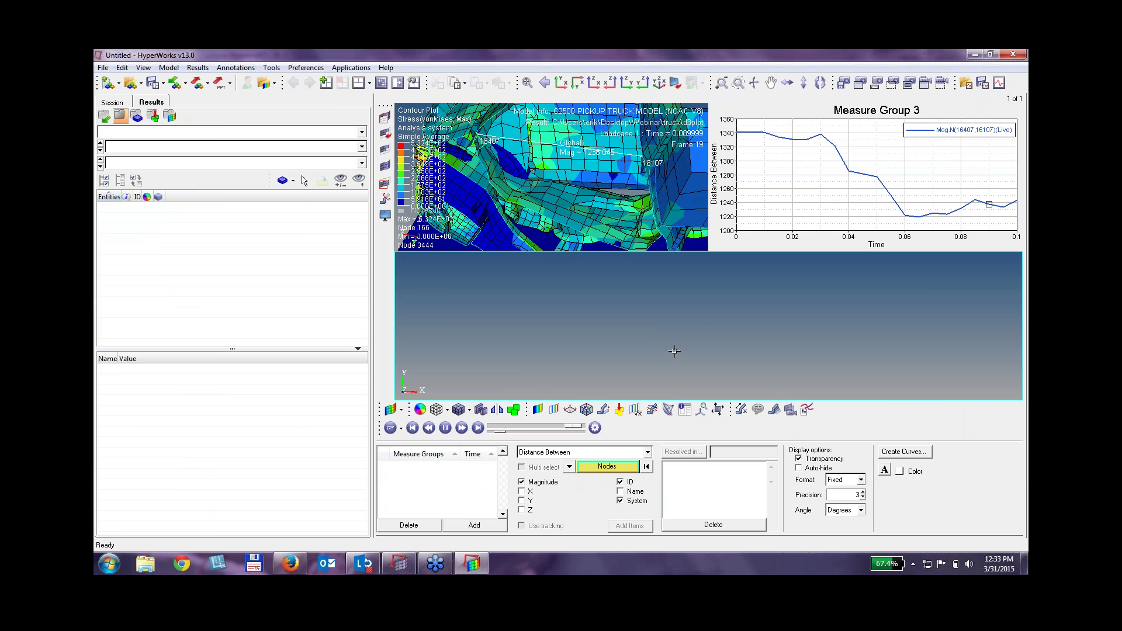
Switch the empty window to the HyperMesh client with the LsDyna Keyword971_R6.1 user profile.
click(391, 409)
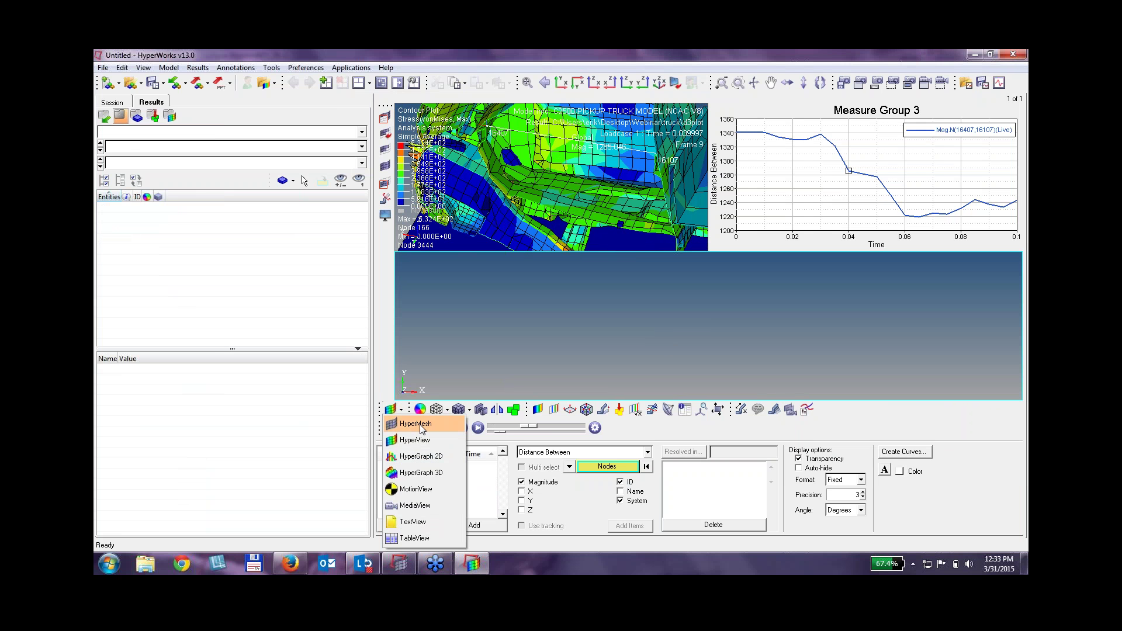
click(415, 423)
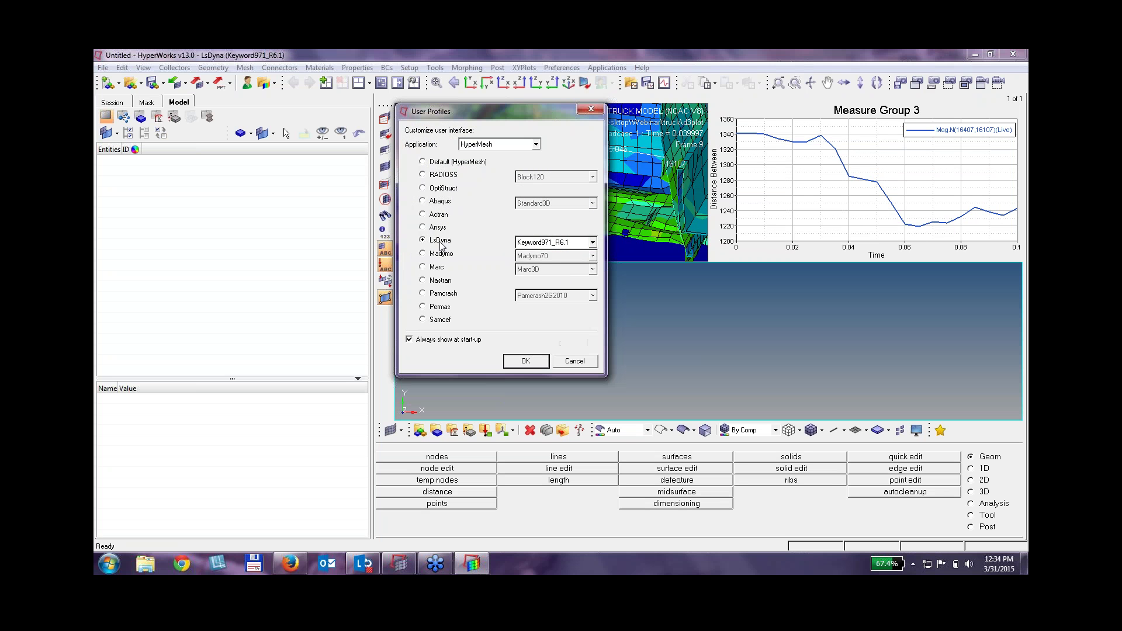
click(526, 361)
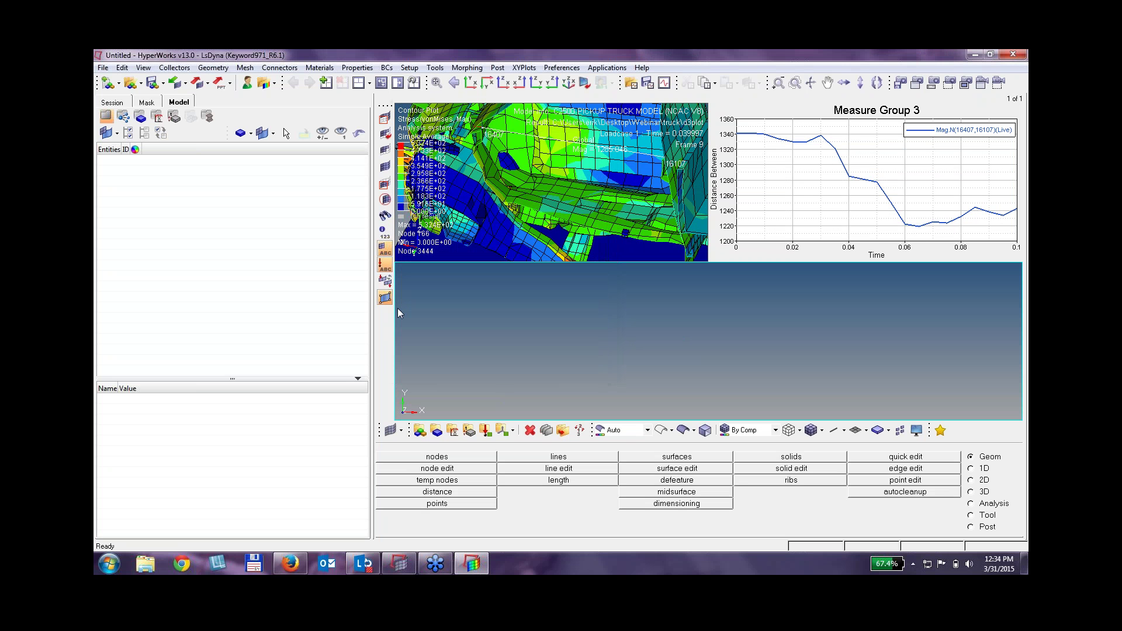
Open the Truck.hm model from the Webinar folder in the HyperMesh window.
click(102, 68)
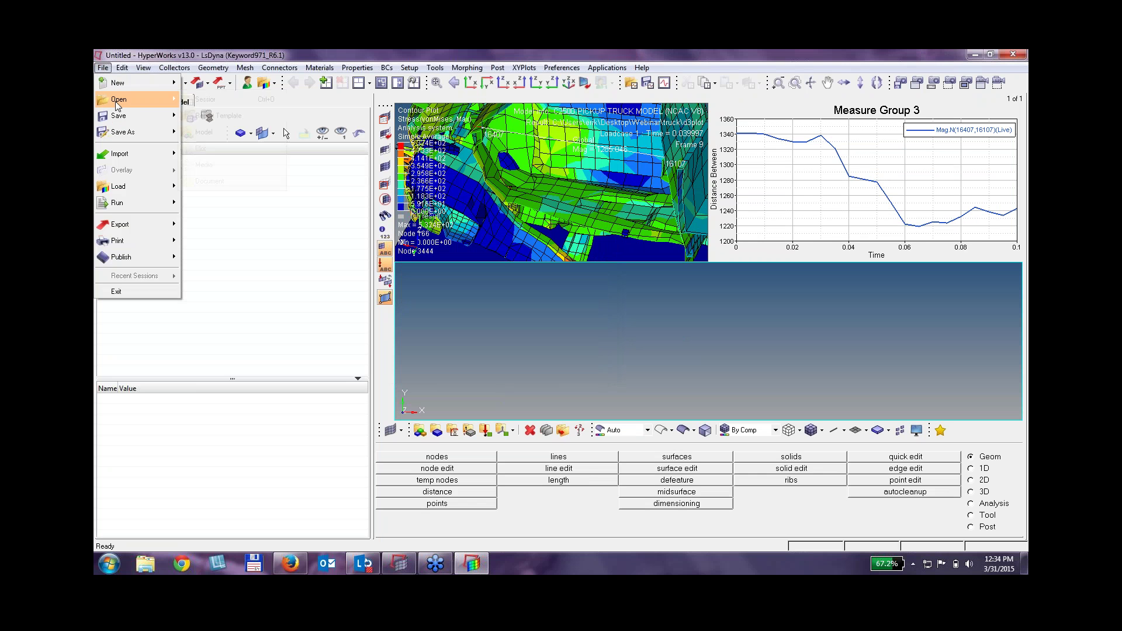
mouse_move(115, 100)
click(210, 132)
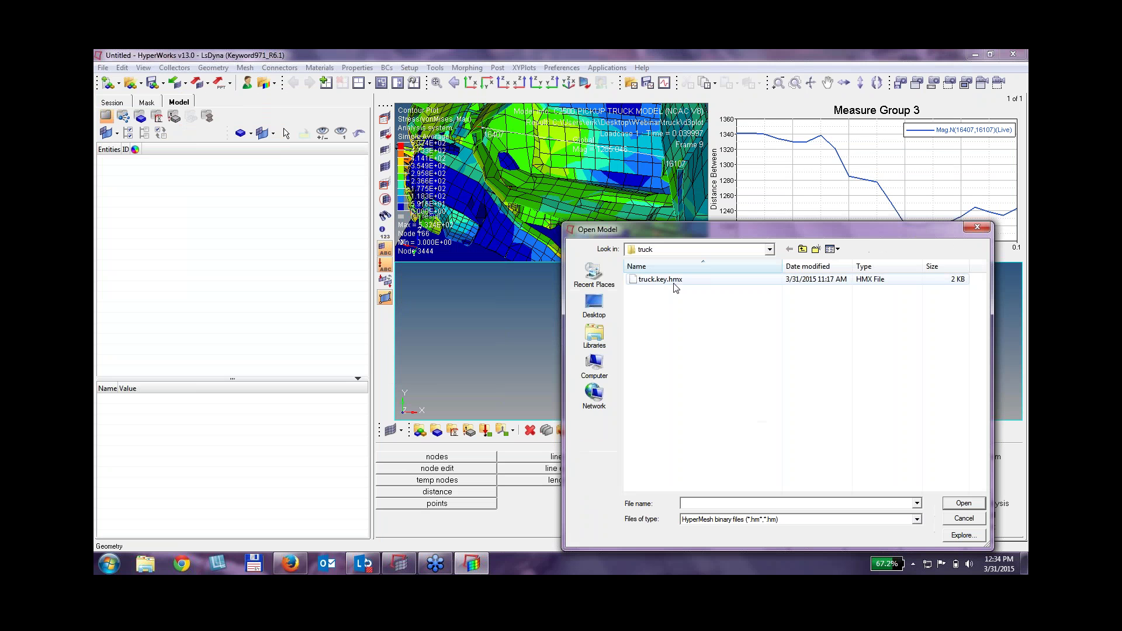
click(802, 249)
double_click(649, 306)
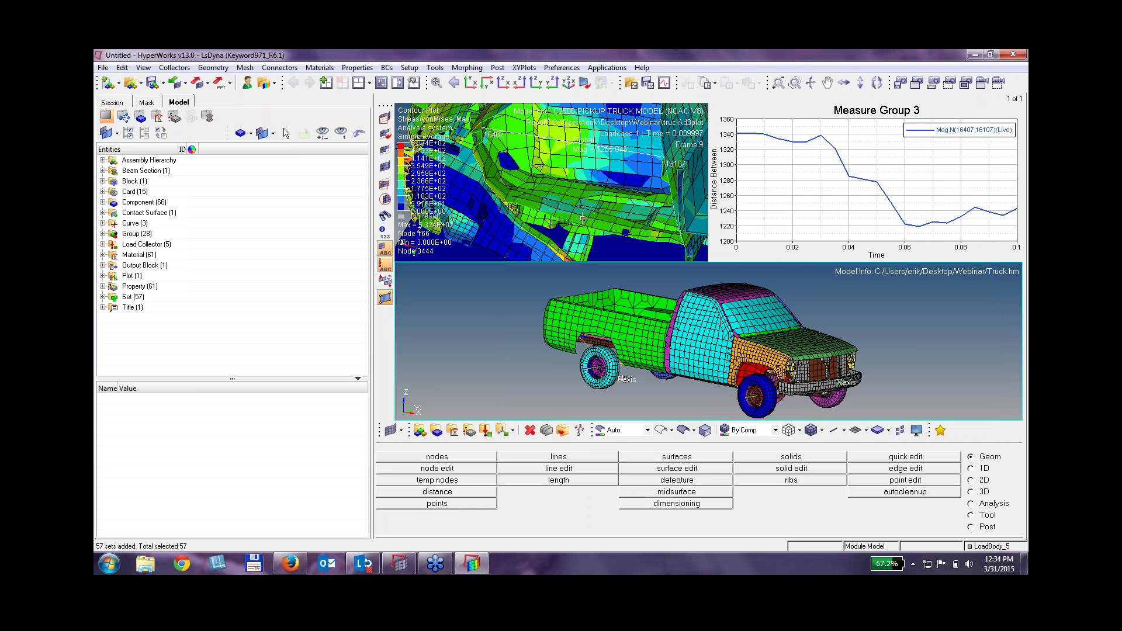
Activate the results window and synchronize all three windows on the page.
click(571, 198)
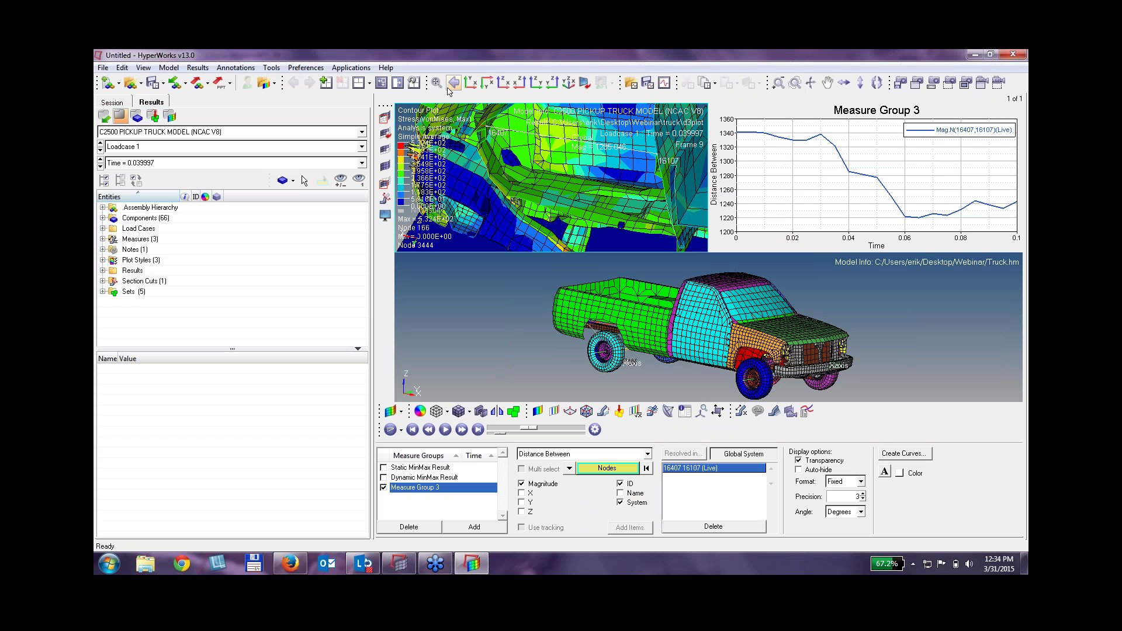
click(413, 83)
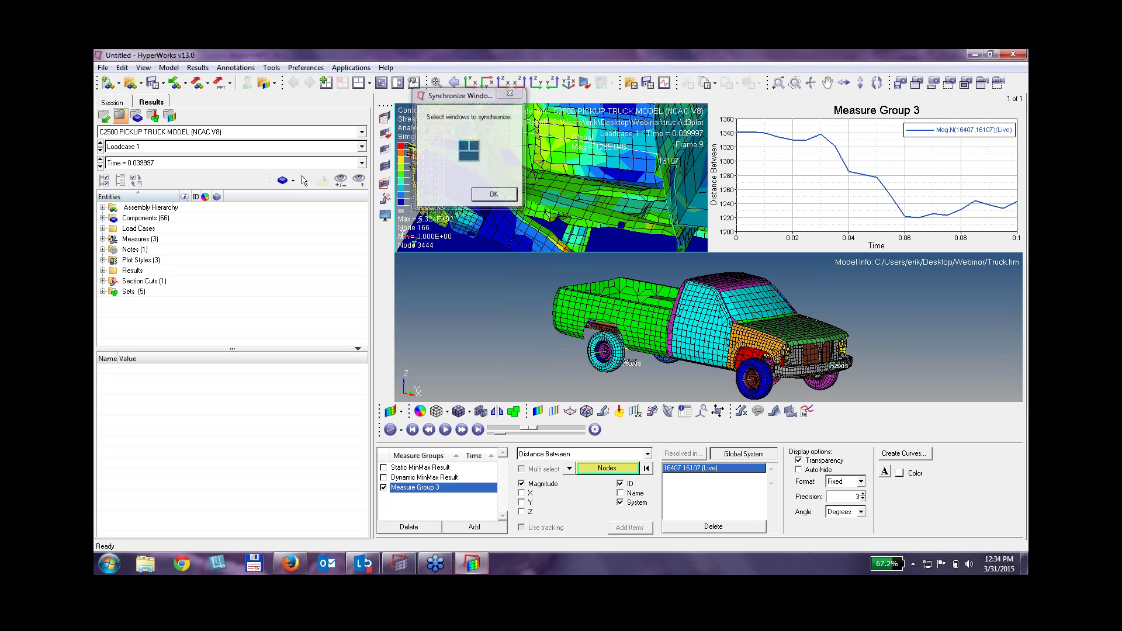
click(494, 196)
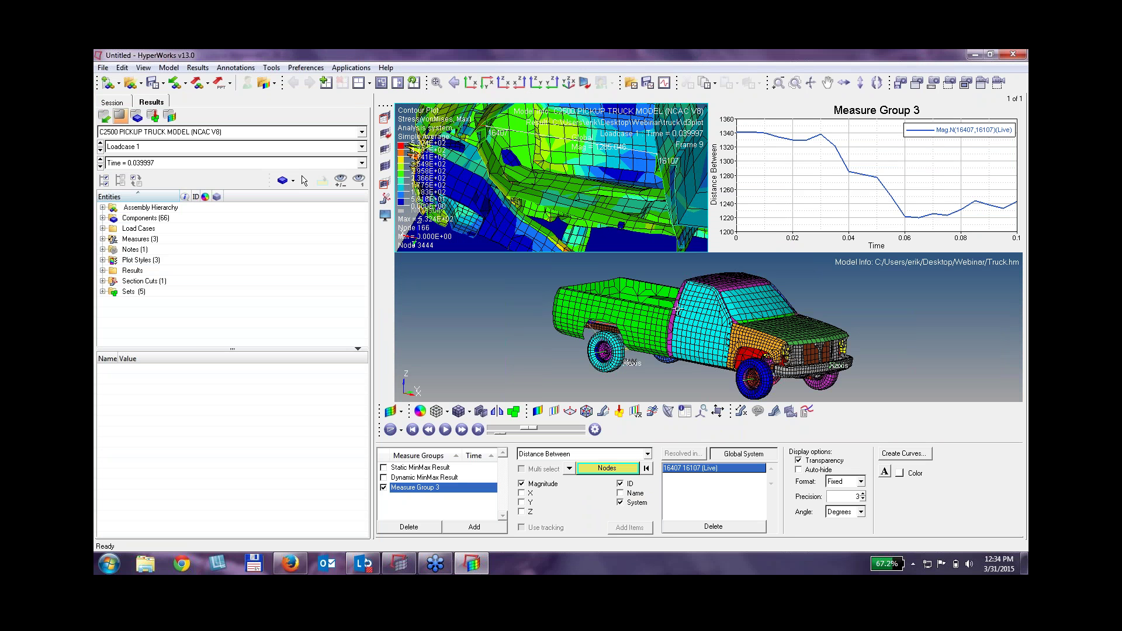
Rotate and zoom in on the truck mesh to examine how the synchronized results view follows.
click(720, 306)
ctrl+drag(699, 310, 636, 228)
scroll(745, 331, up, 5)
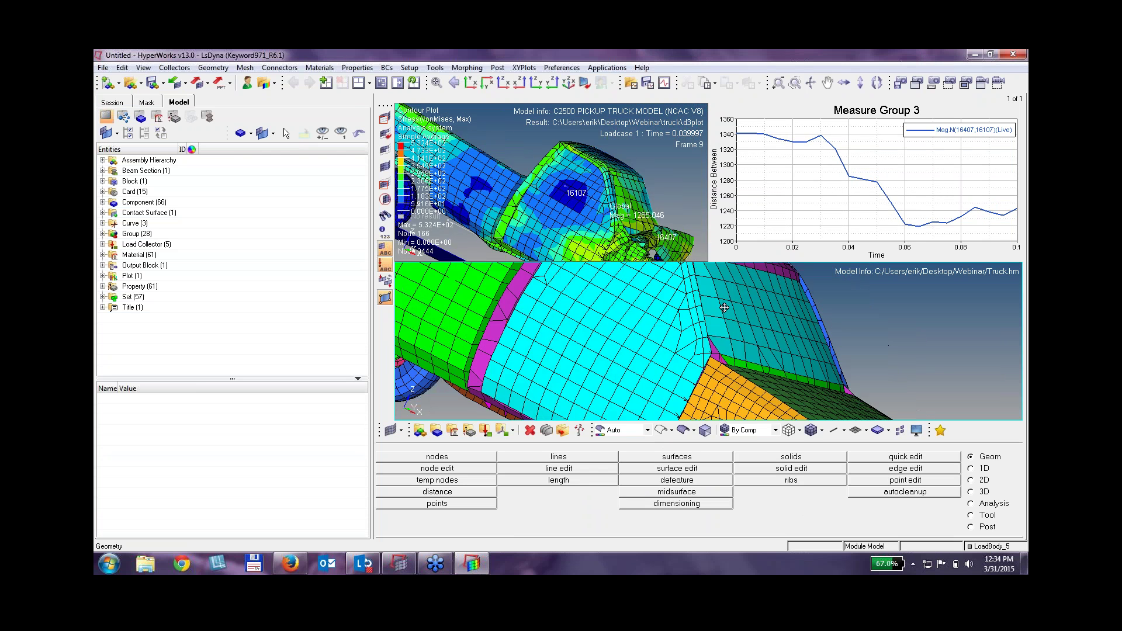
scroll(685, 323, up, 3)
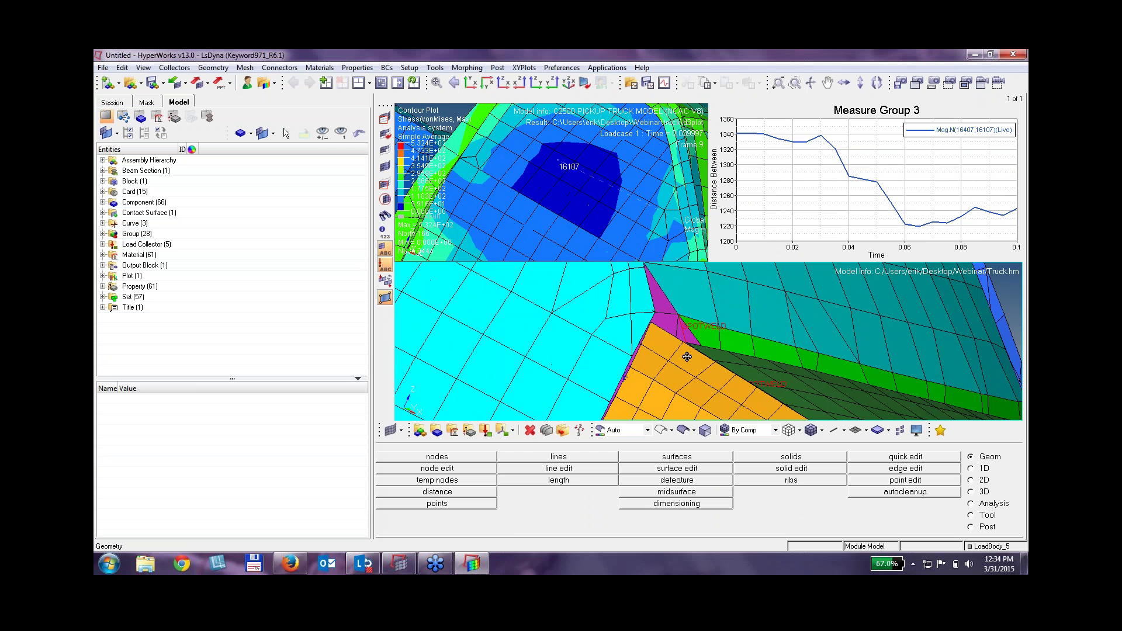
scroll(614, 412, up, 4)
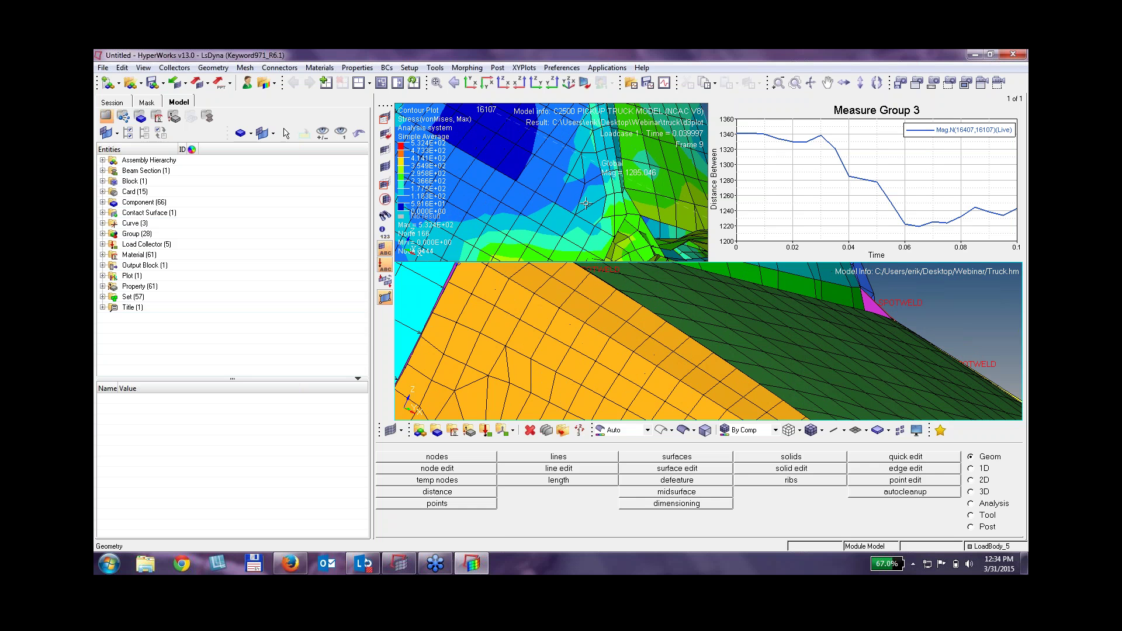
Return the results animation to the first frame and compare the whole truck in both synchronized model views.
click(553, 227)
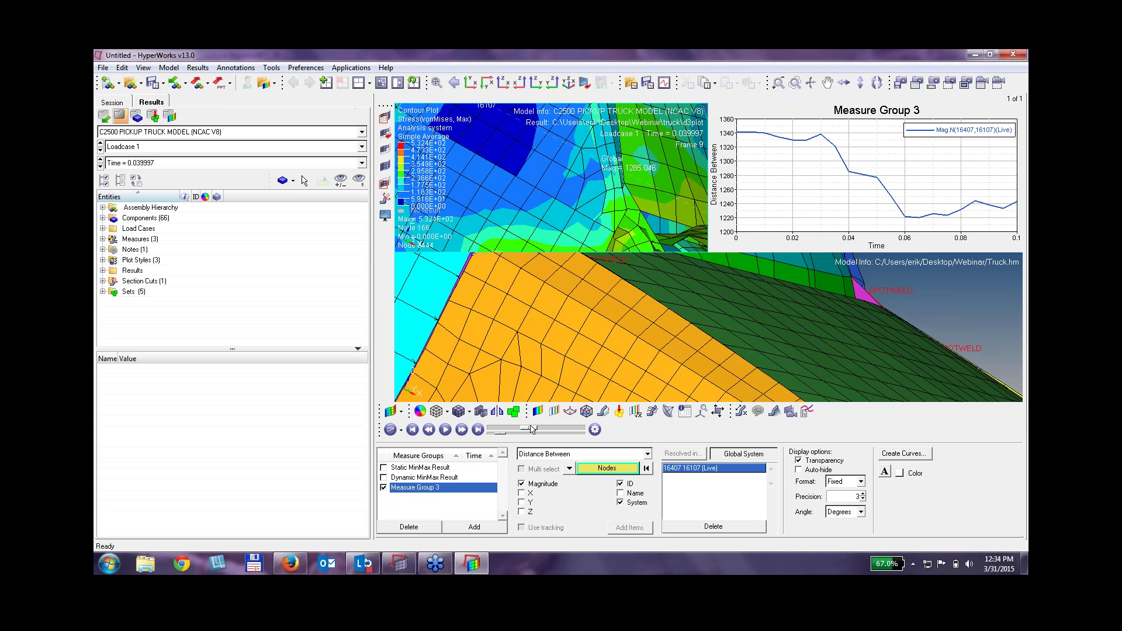
drag(531, 428, 496, 428)
scroll(597, 202, down, 6)
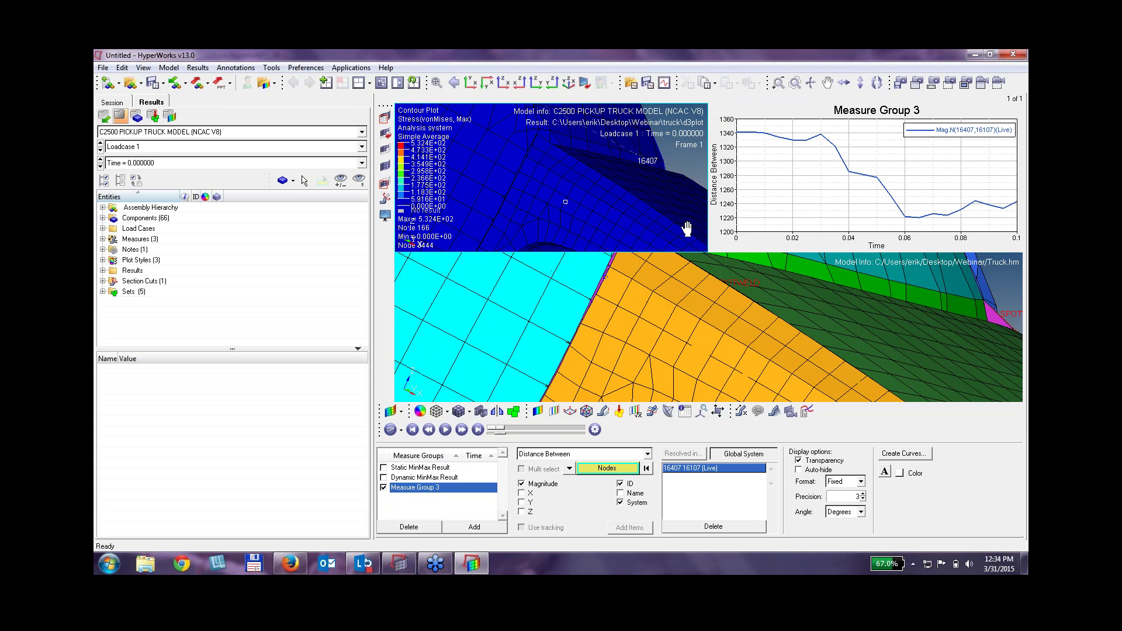
click(725, 315)
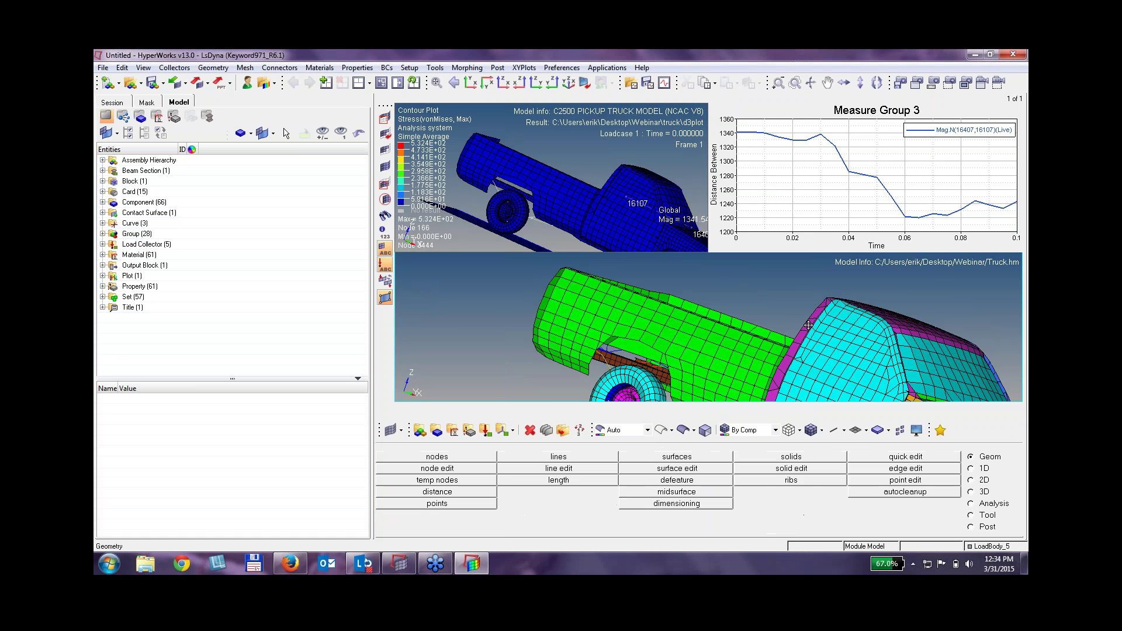
ctrl+drag(724, 315, 761, 343)
scroll(747, 328, down, 4)
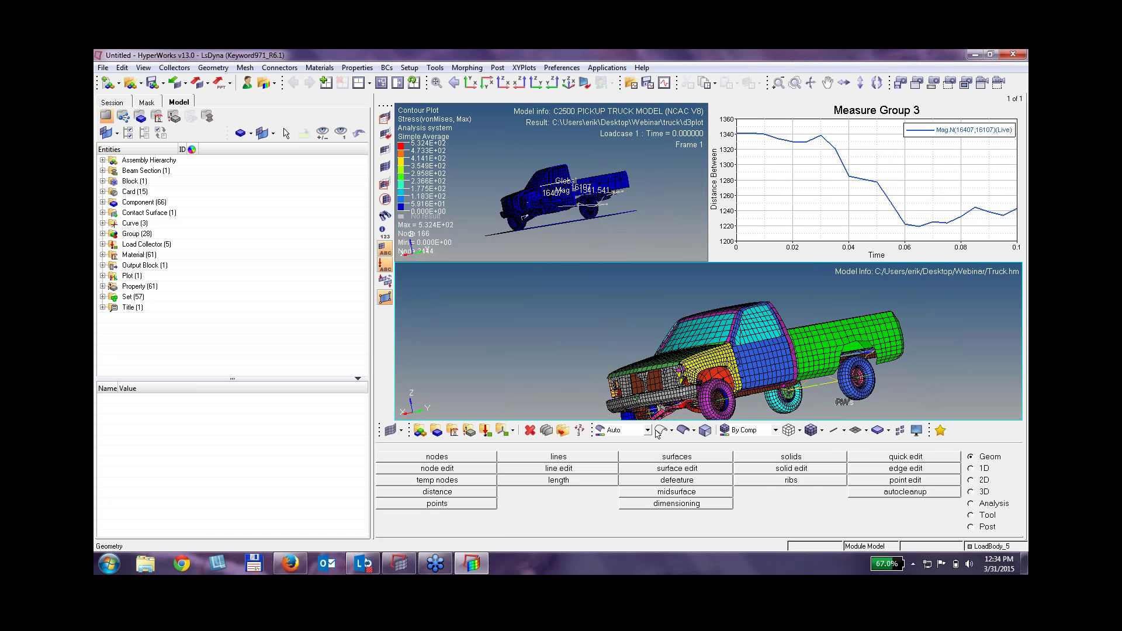
Reactivate the results window and add a new page to the session.
click(515, 241)
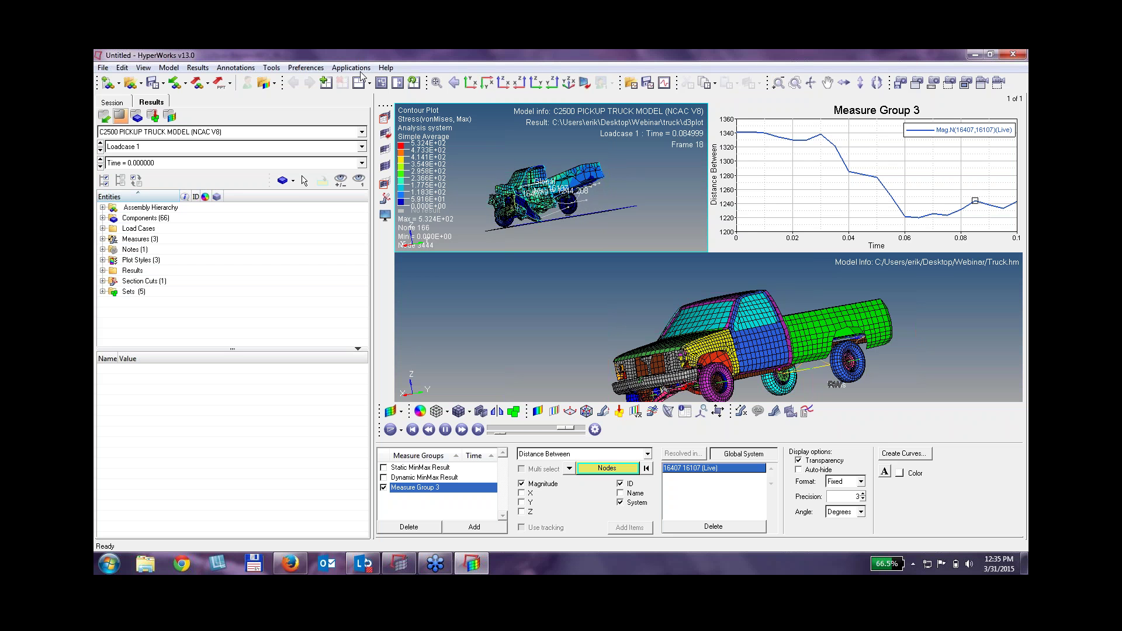
click(328, 83)
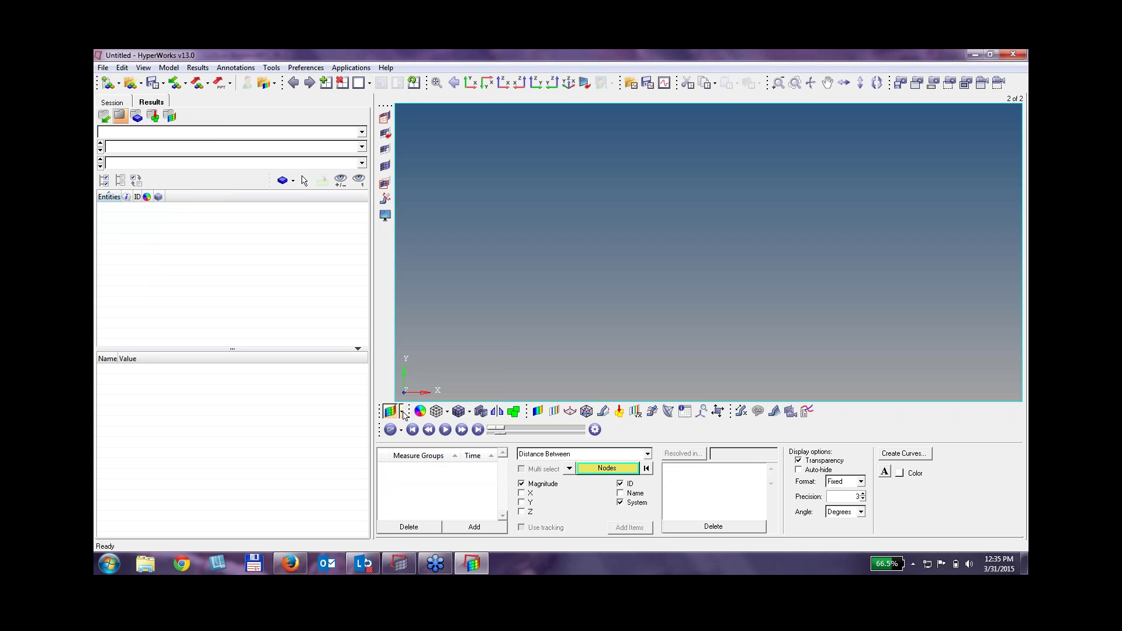
Change the new page to a 2D XY plot window and load the ANGACC data file from the Webinar folder.
click(402, 412)
click(431, 457)
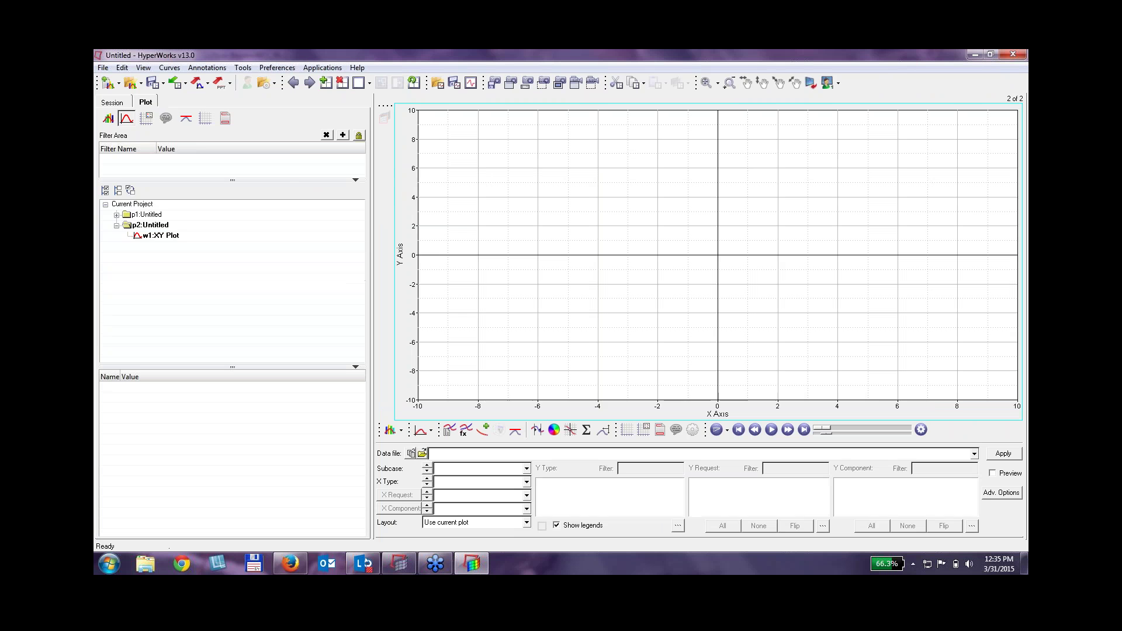
click(103, 68)
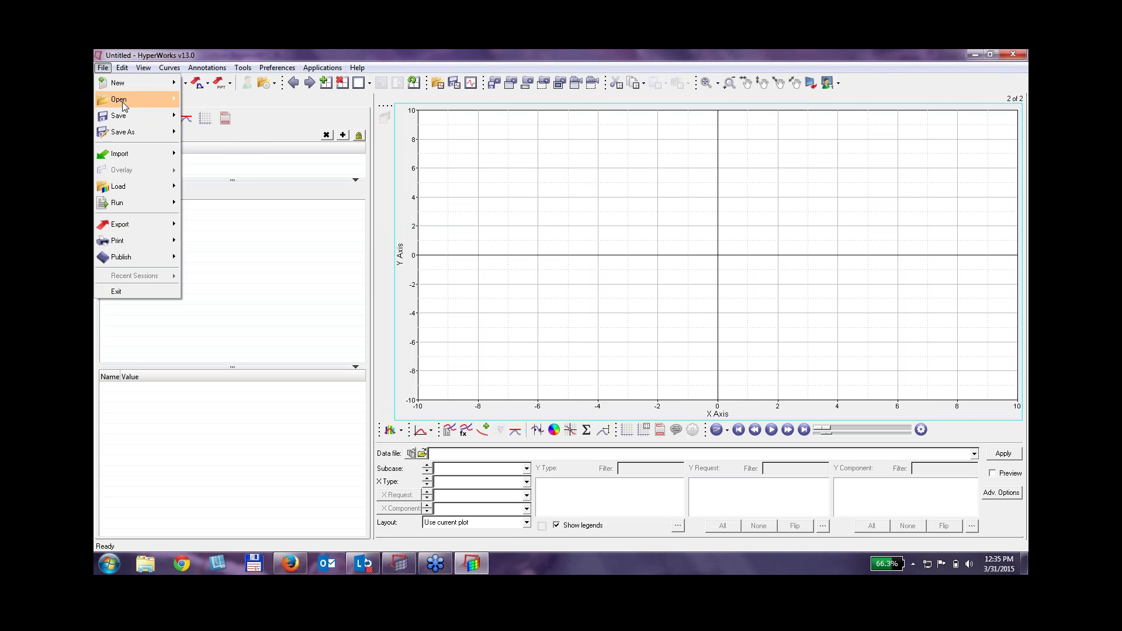
mouse_move(122, 101)
click(215, 151)
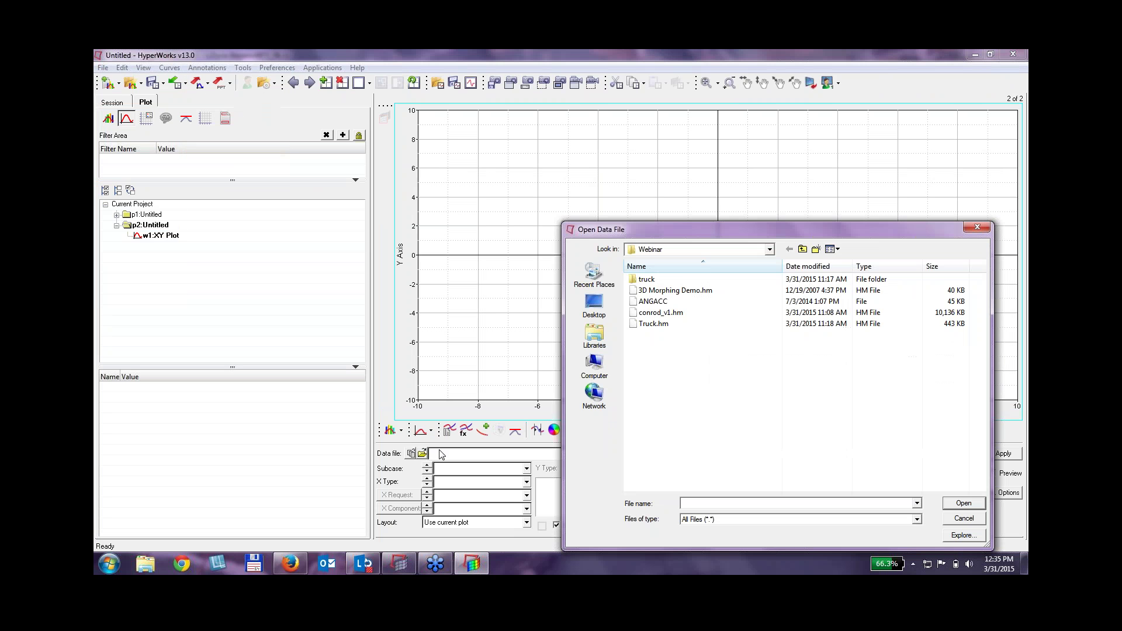
double_click(665, 302)
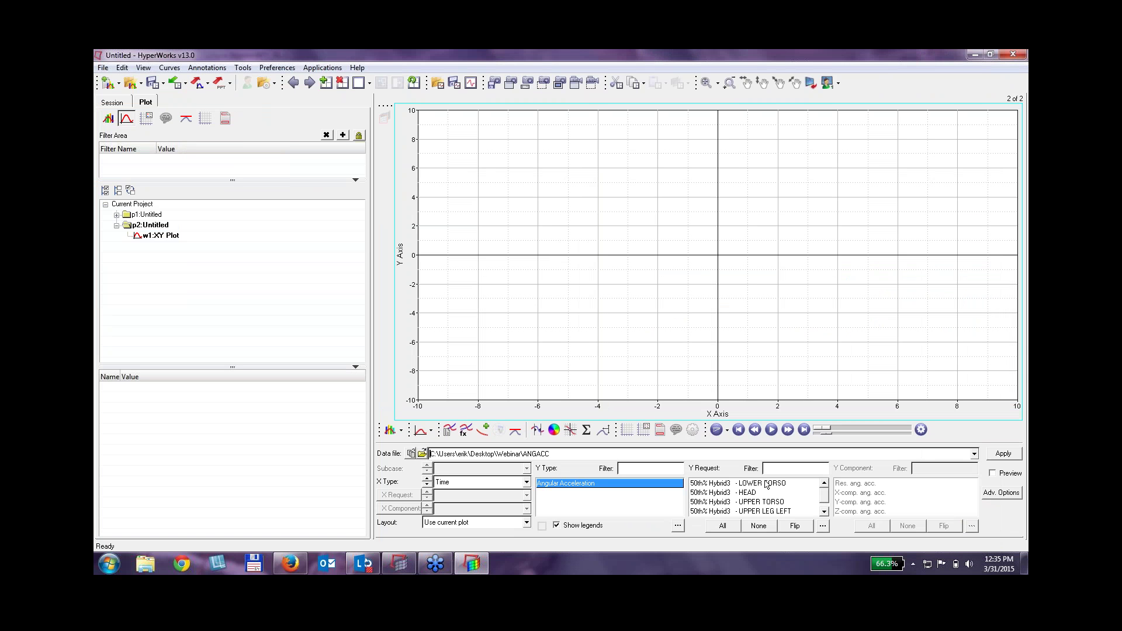
Plot the 50th% Hybrid3 HEAD resultant angular acceleration against time.
click(749, 494)
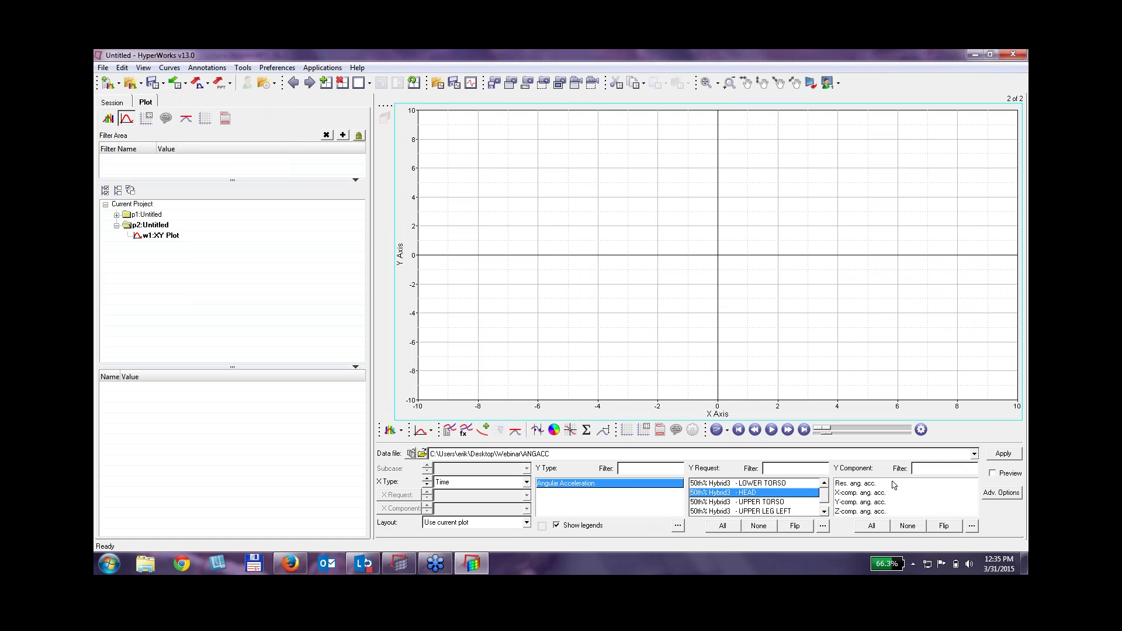
click(869, 484)
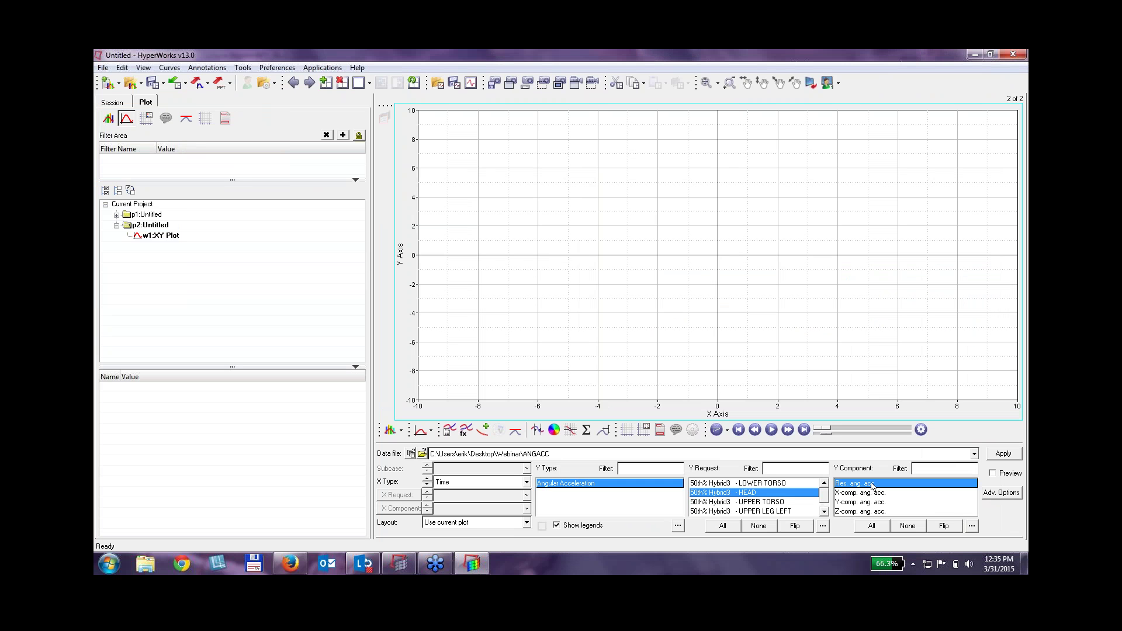
click(1012, 455)
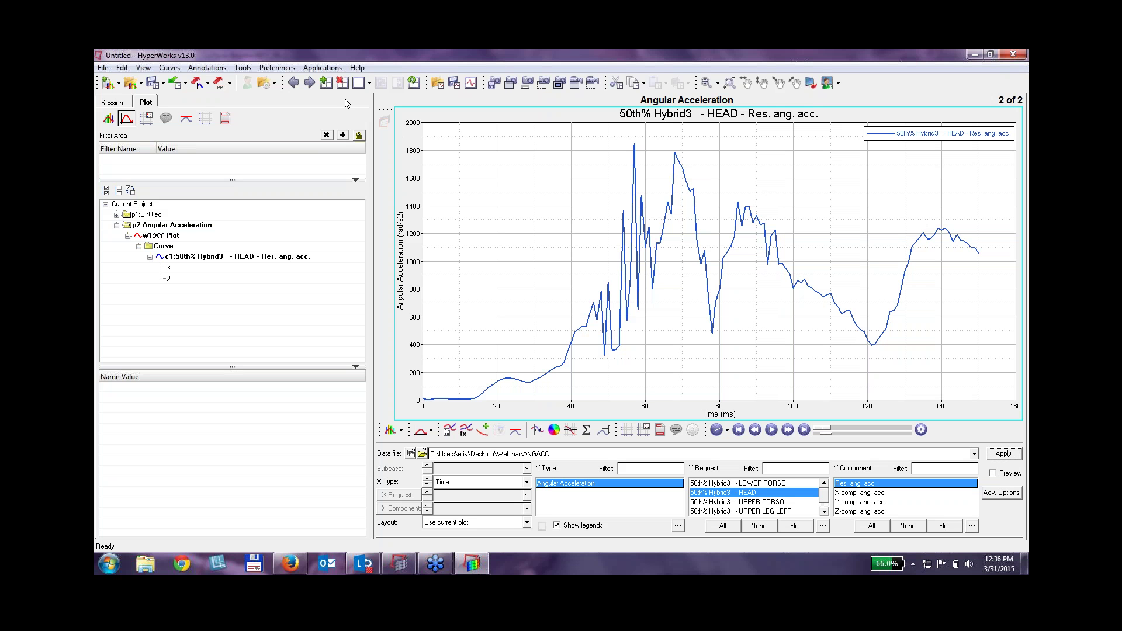
Add another page and plot the X, Y and Z angular acceleration components for HEAD, UPPER TORSO and UPPER LEG LEFT.
click(326, 82)
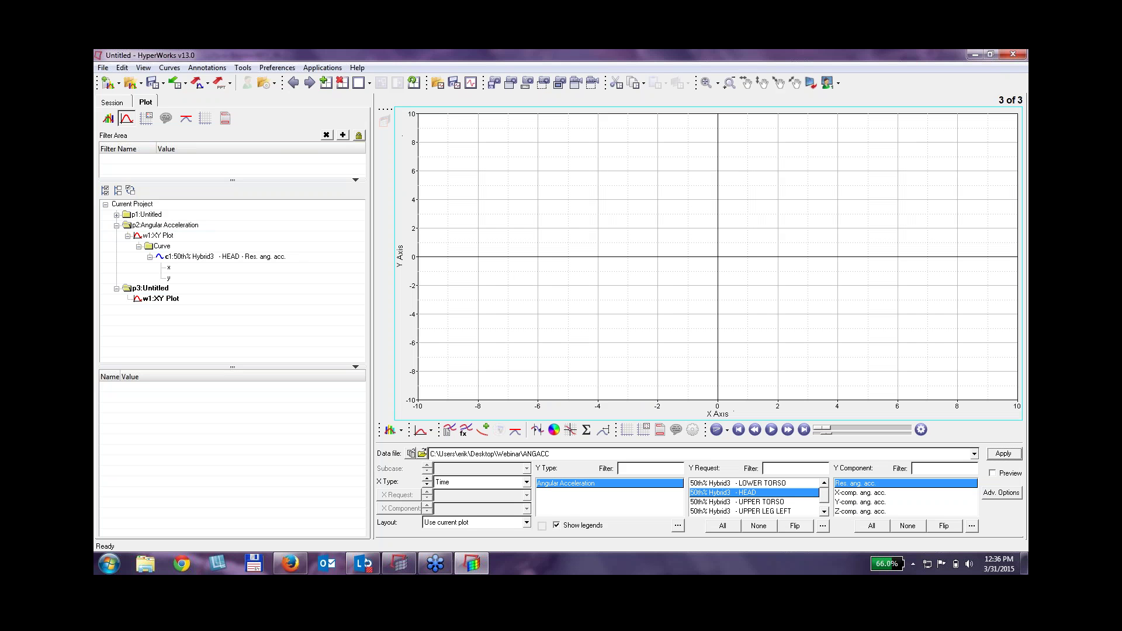
click(731, 483)
click(750, 495)
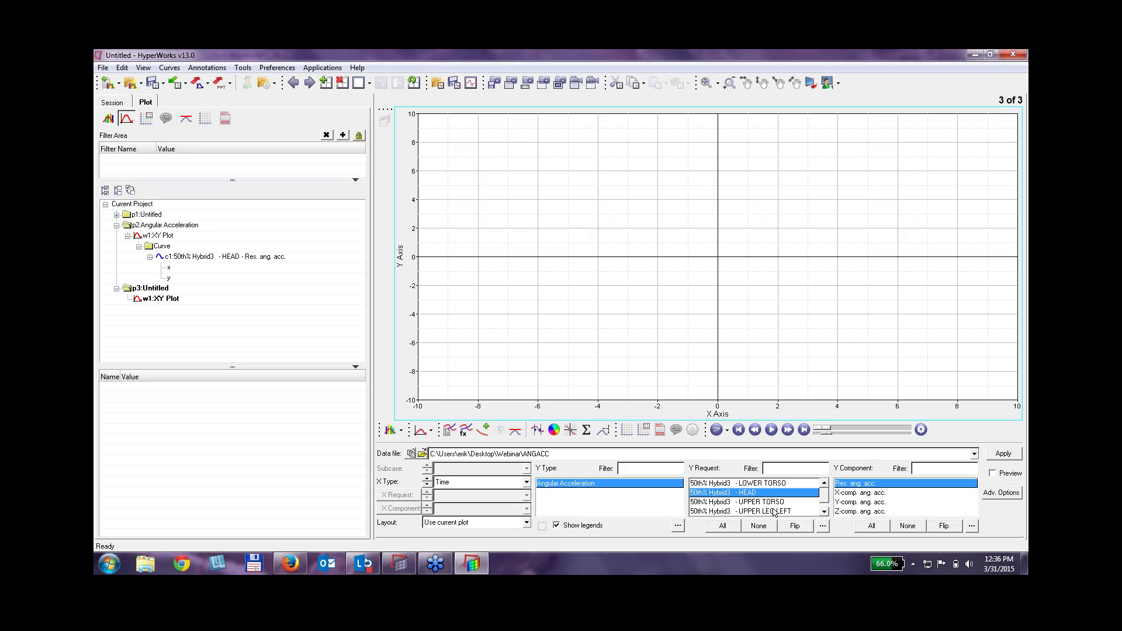
shift+click(771, 512)
click(874, 493)
shift+click(878, 512)
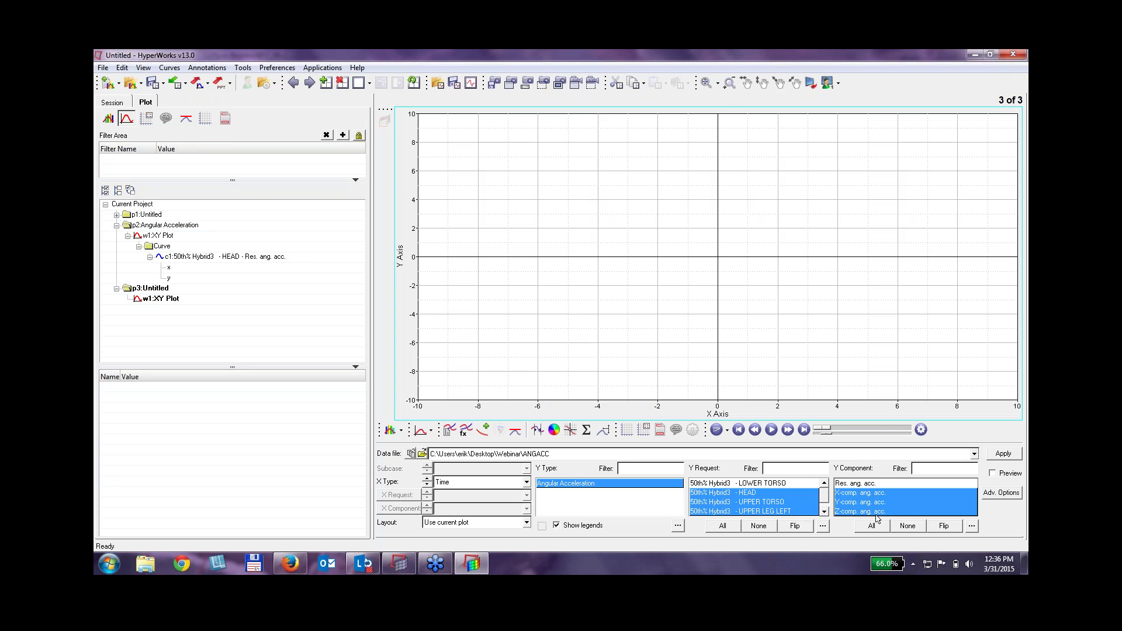
click(1011, 456)
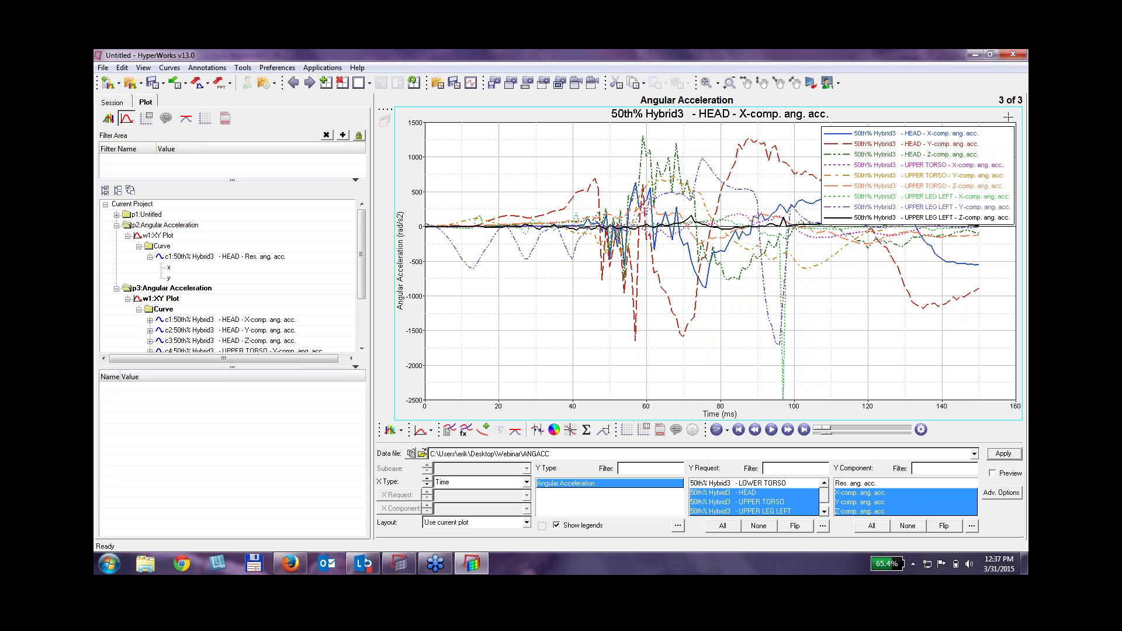
click(1019, 81)
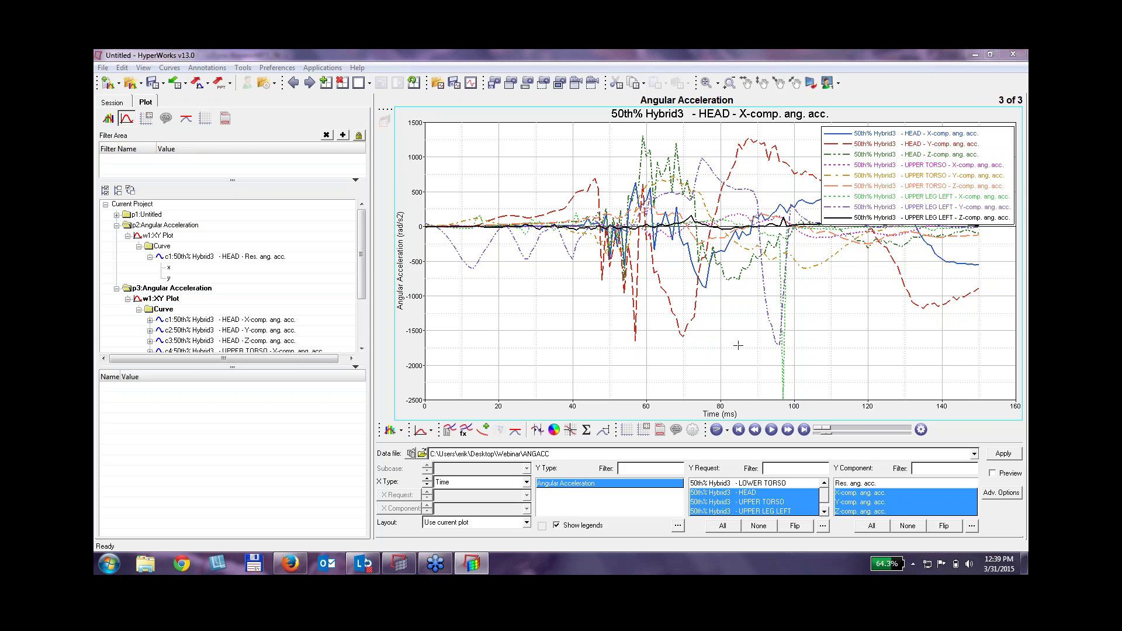
Switch to HyperMesh and examine the LsDyna element types assigned to the 1D, 2D and 3D configurations.
click(400, 563)
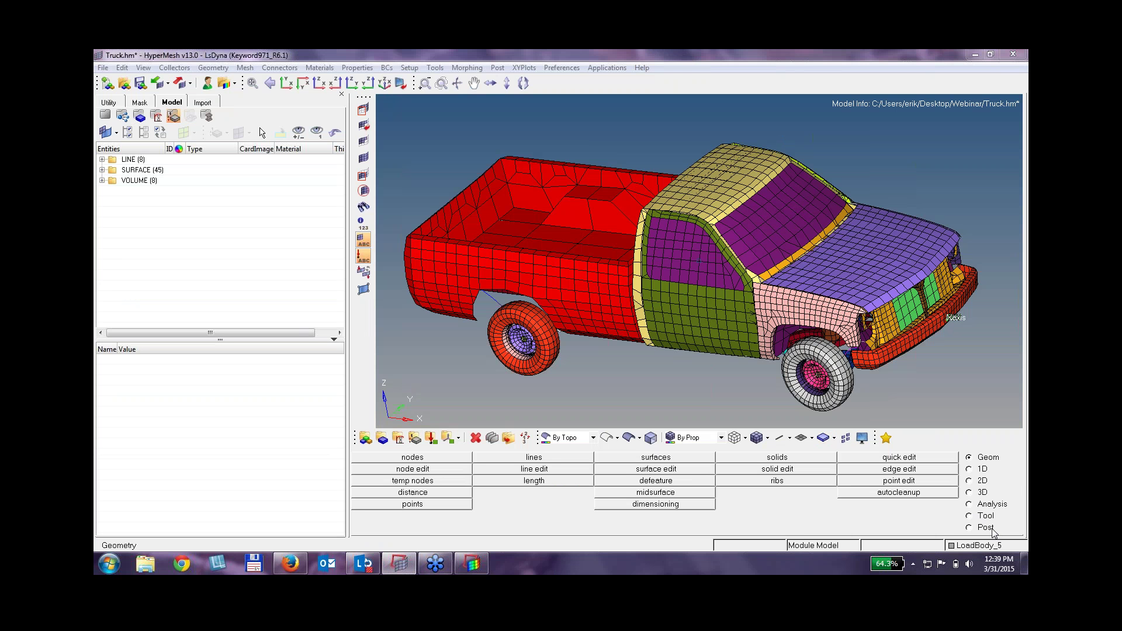
click(983, 481)
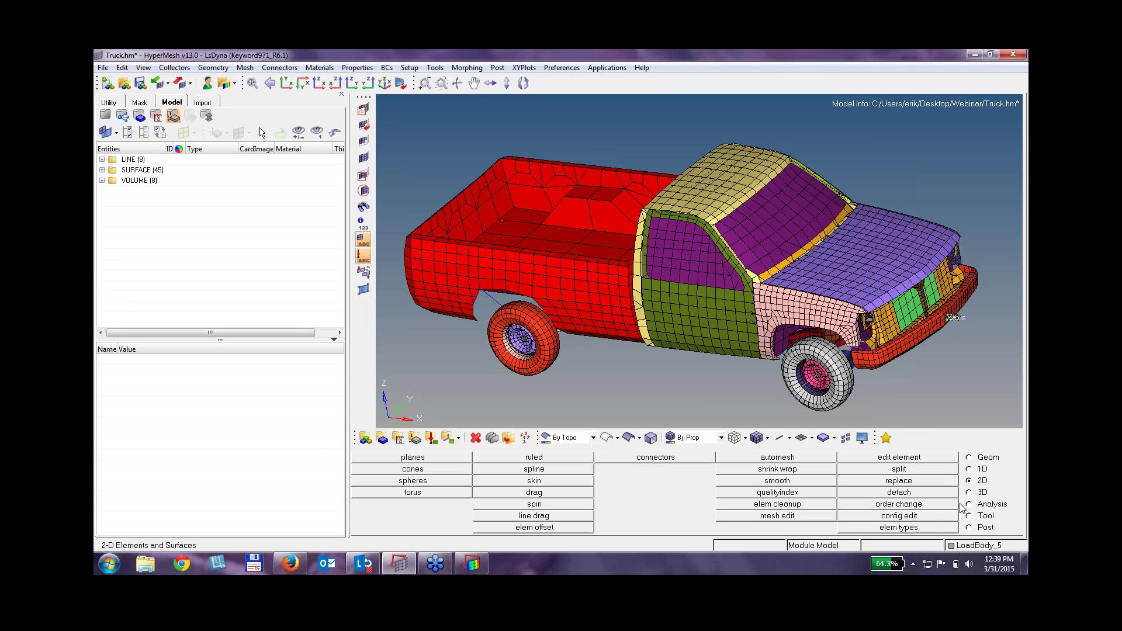
click(900, 529)
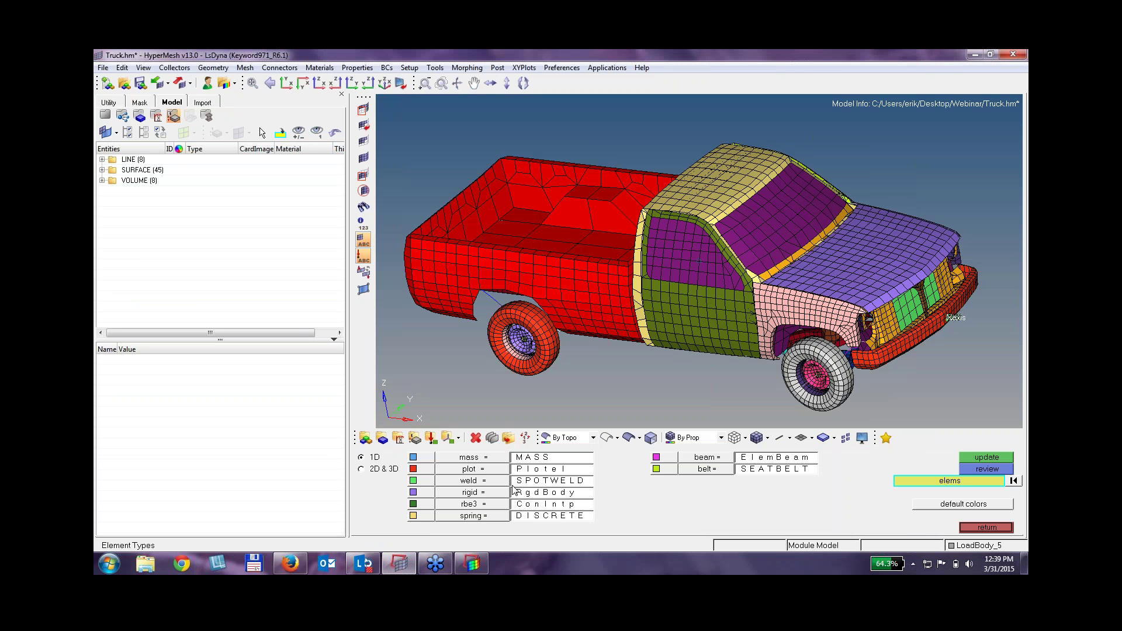
click(373, 470)
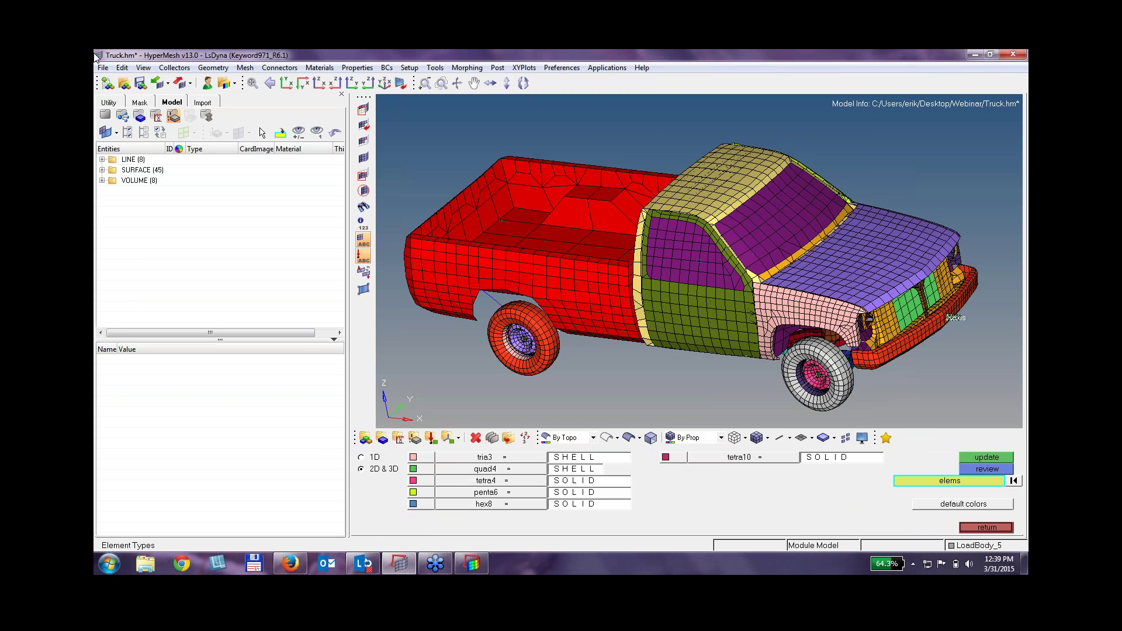
Change the user profile to Abaqus with the Standard3D template.
click(209, 85)
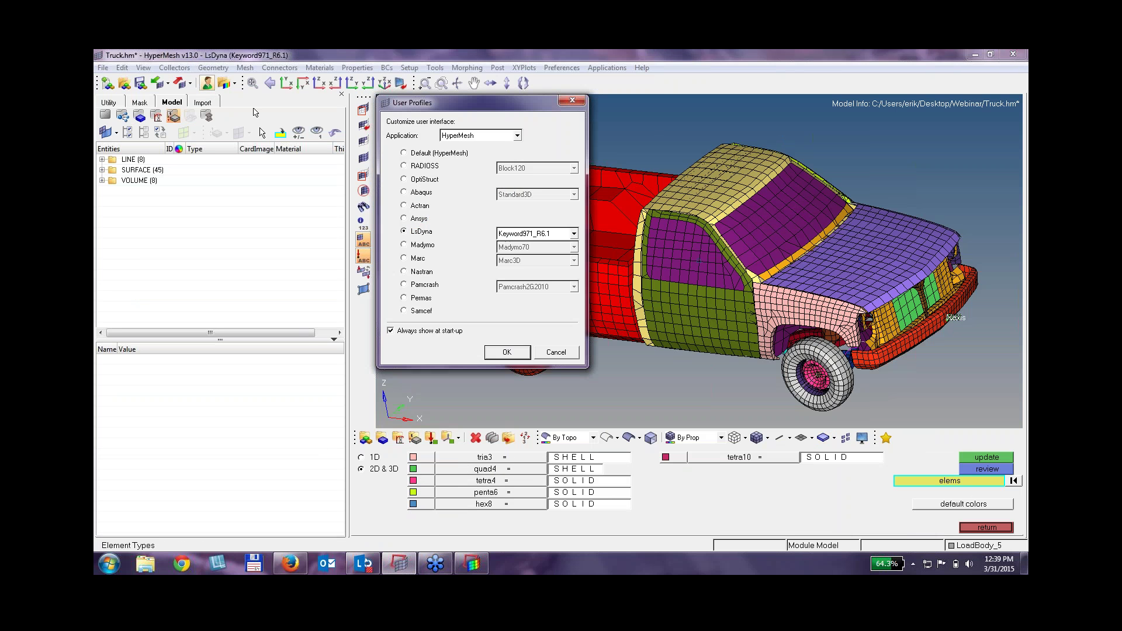
click(419, 193)
click(507, 354)
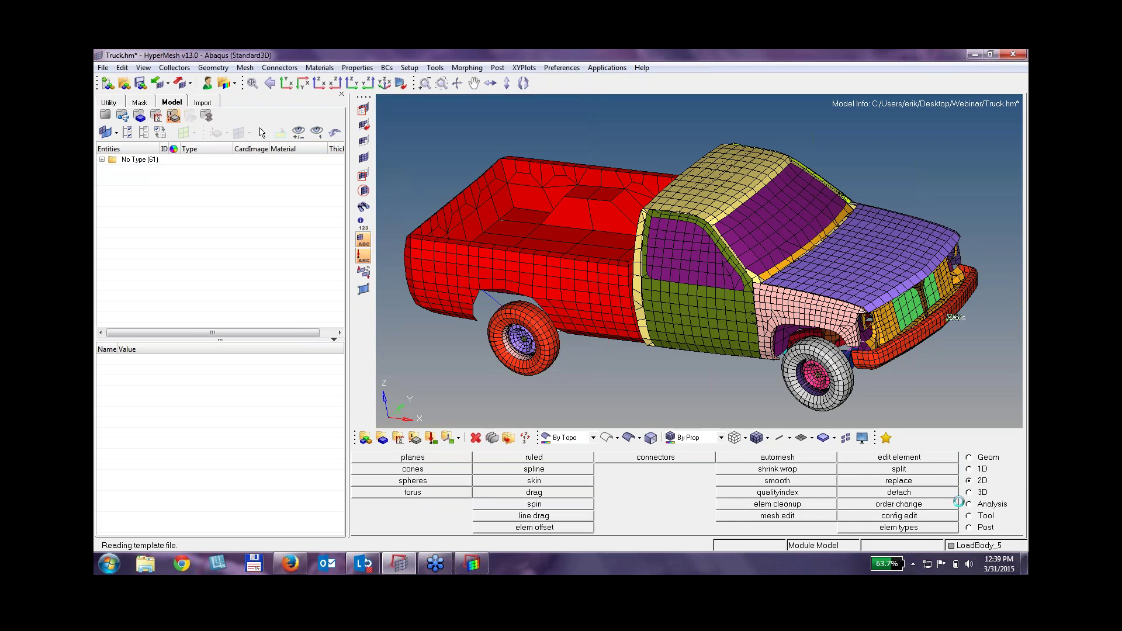
Examine the Abaqus 2D and 3D element types, checking the tria3 and quad4 choices and picking S4R for quad4.
click(975, 483)
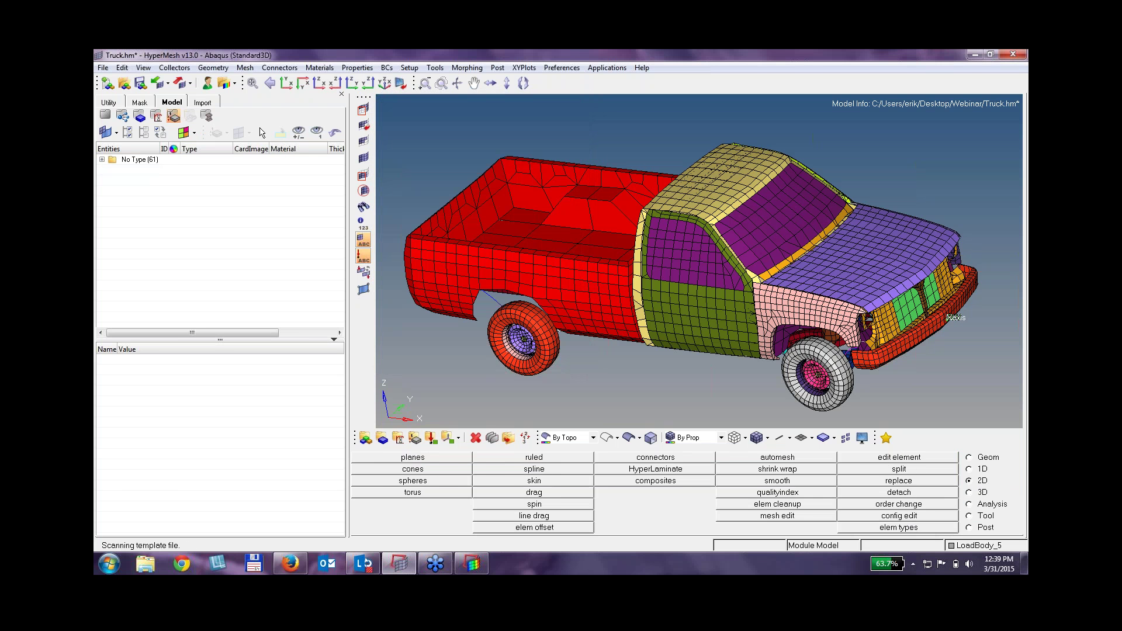
click(913, 527)
click(387, 470)
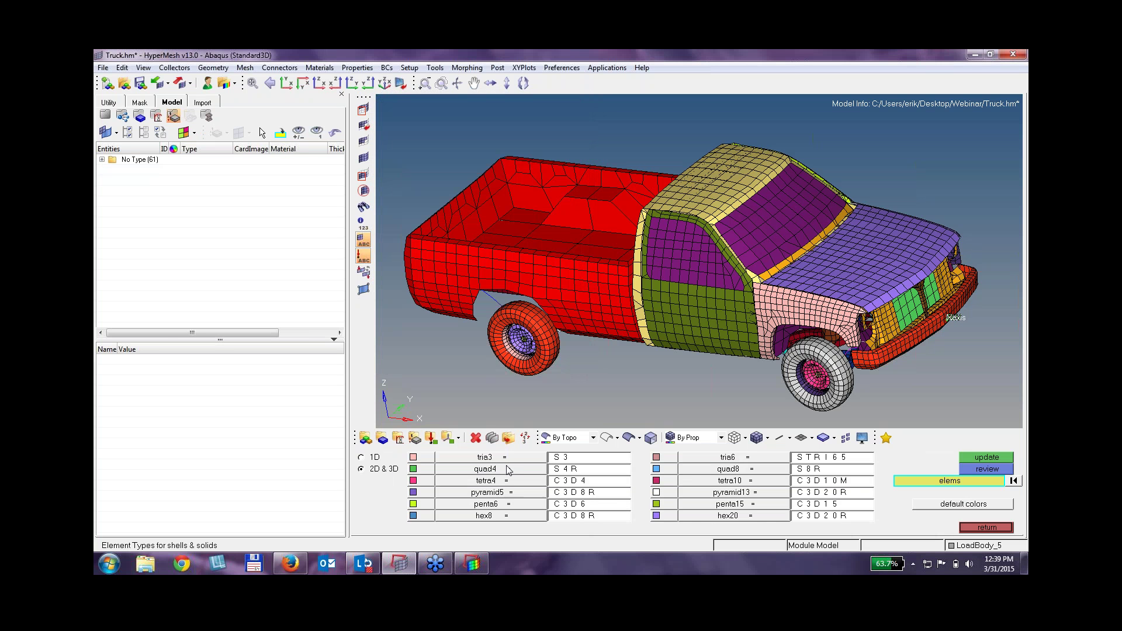
click(507, 470)
click(523, 461)
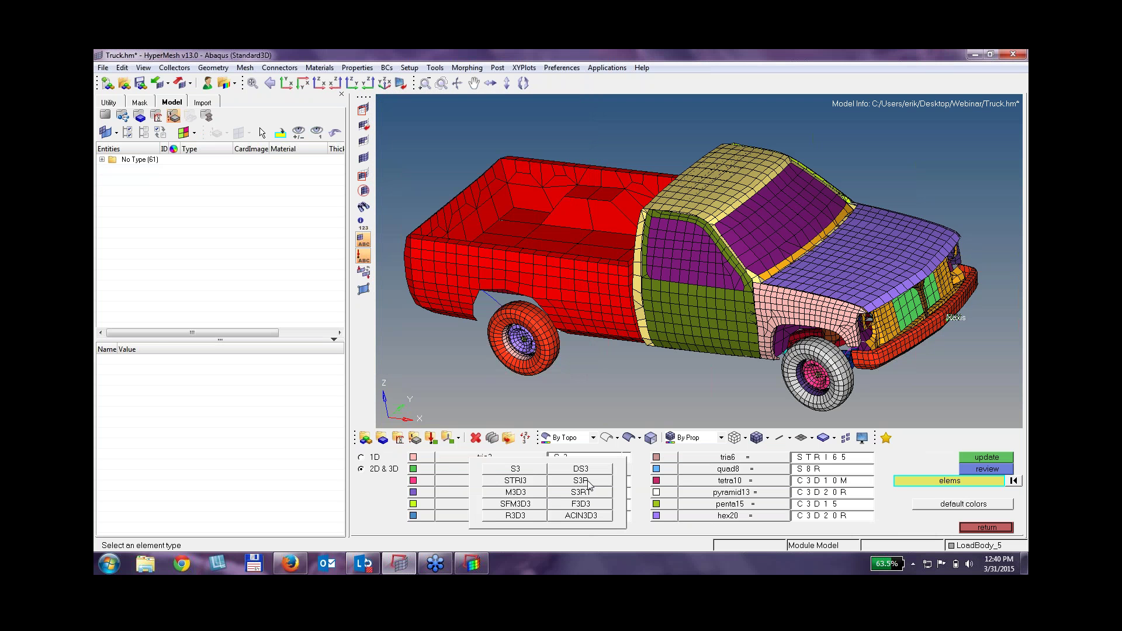
click(632, 466)
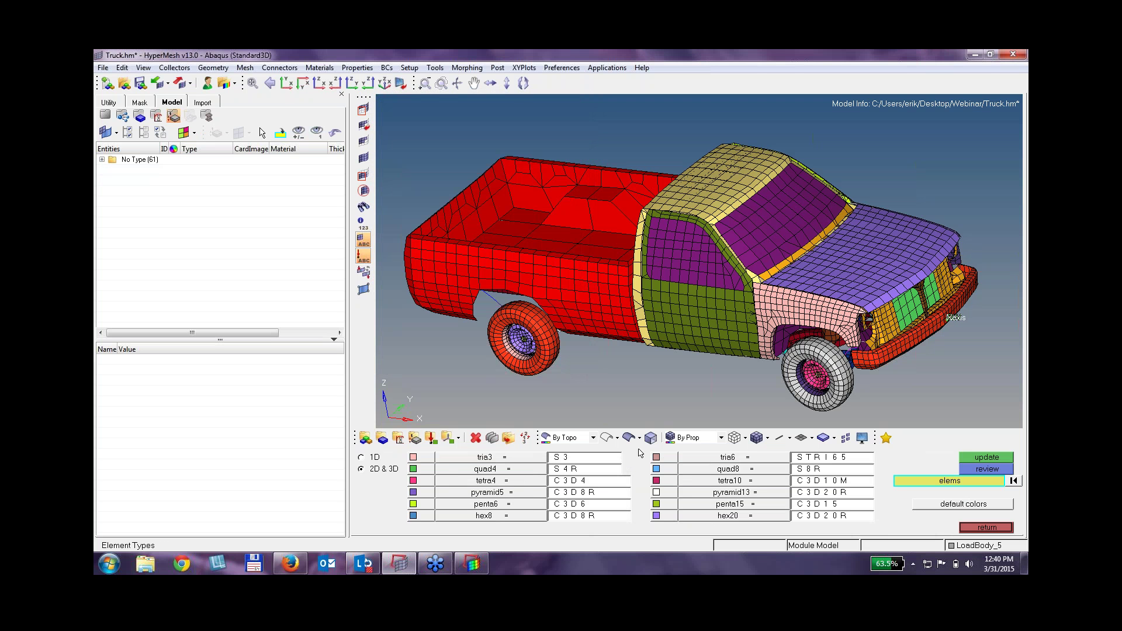
click(535, 468)
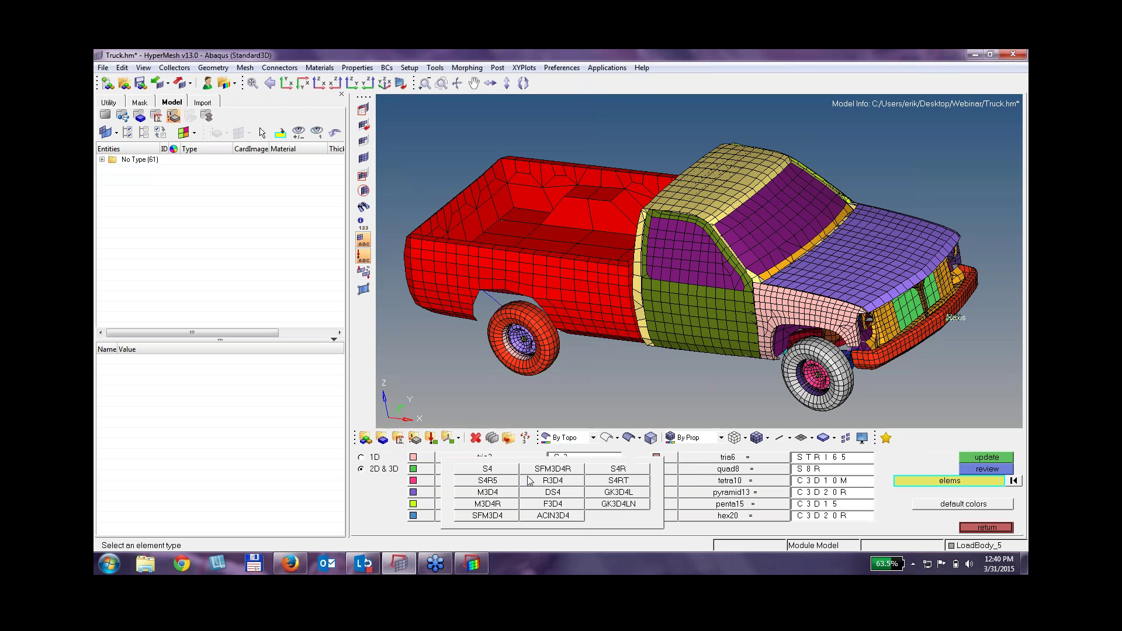
click(620, 468)
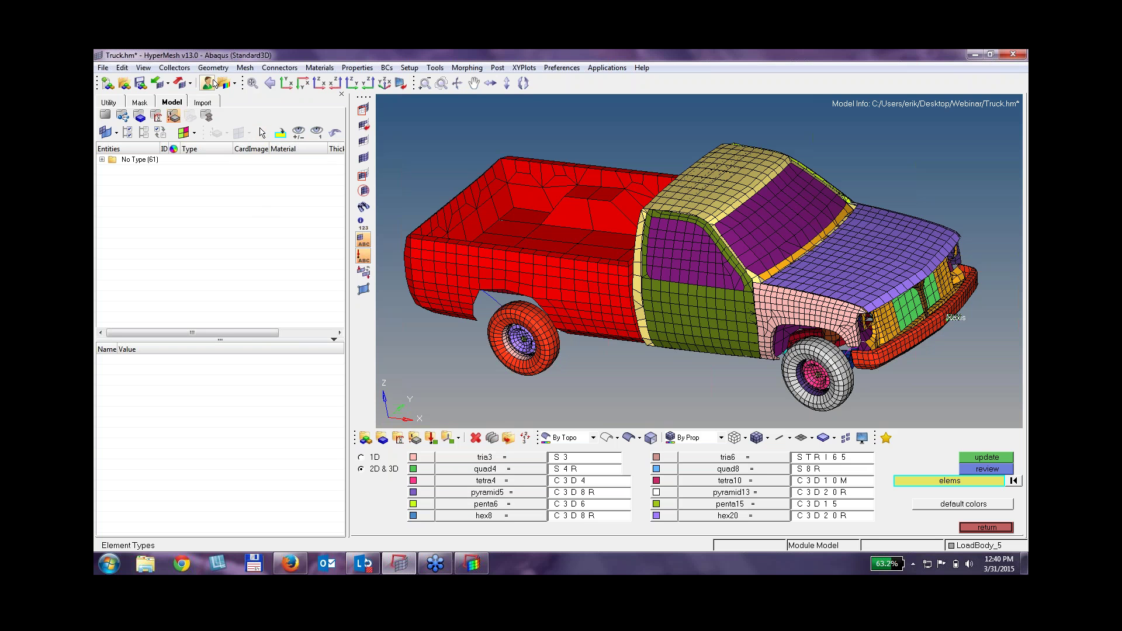
Create a new SHELLSECTION property in the model browser with its default name.
right_click(241, 247)
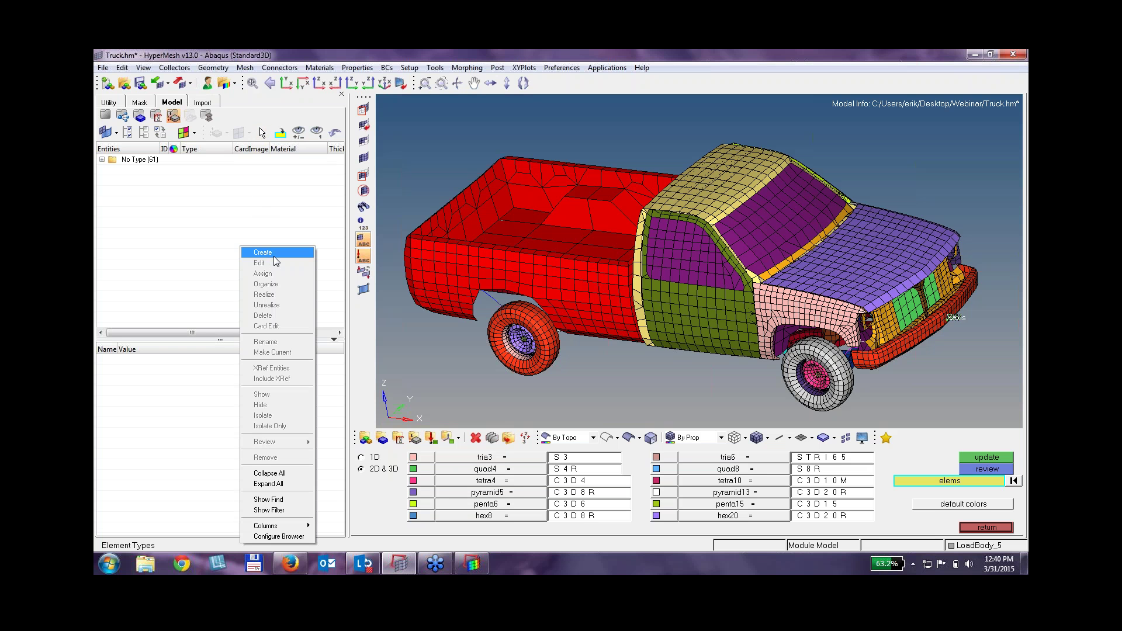
click(274, 256)
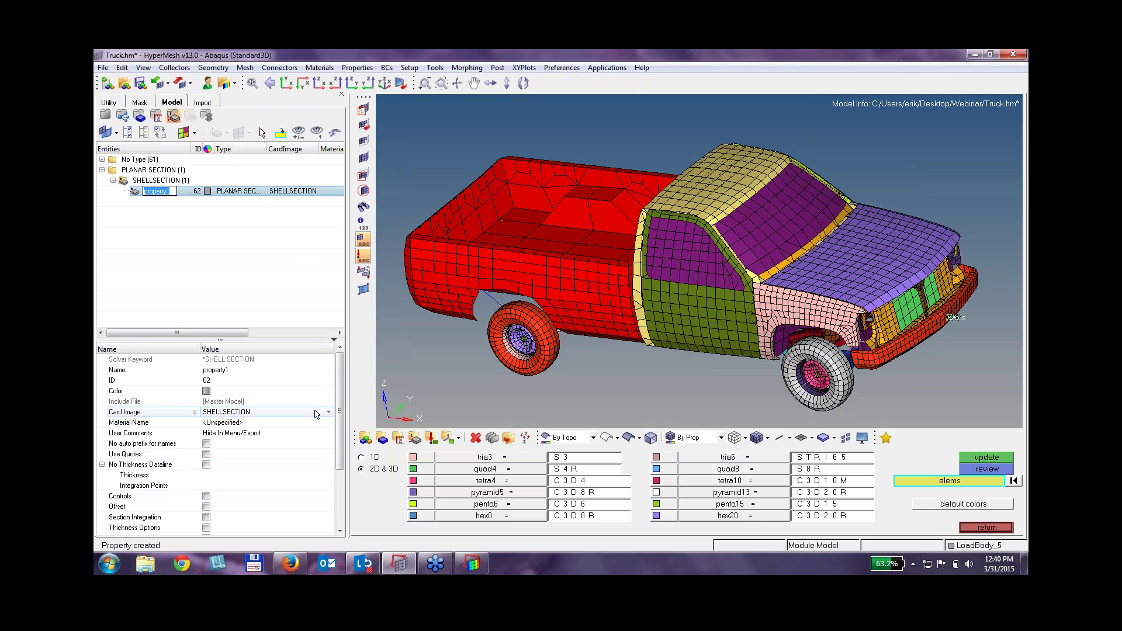
drag(338, 397, 337, 453)
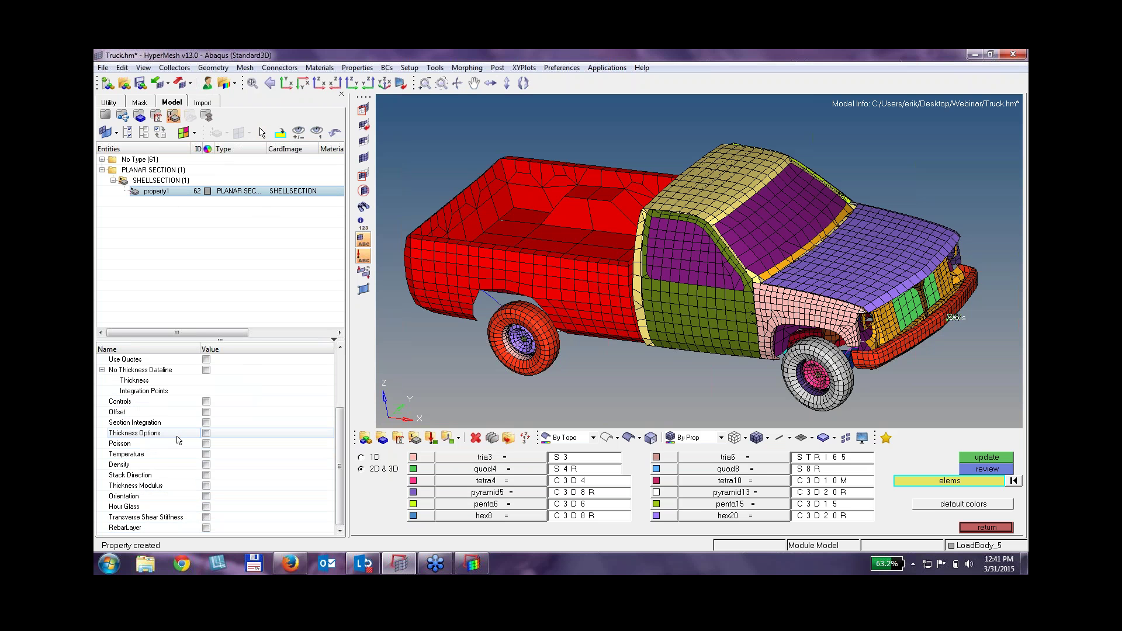
Examine the new shell property's Section Integration options, leave that setting off, and check the Integration Points field.
click(206, 423)
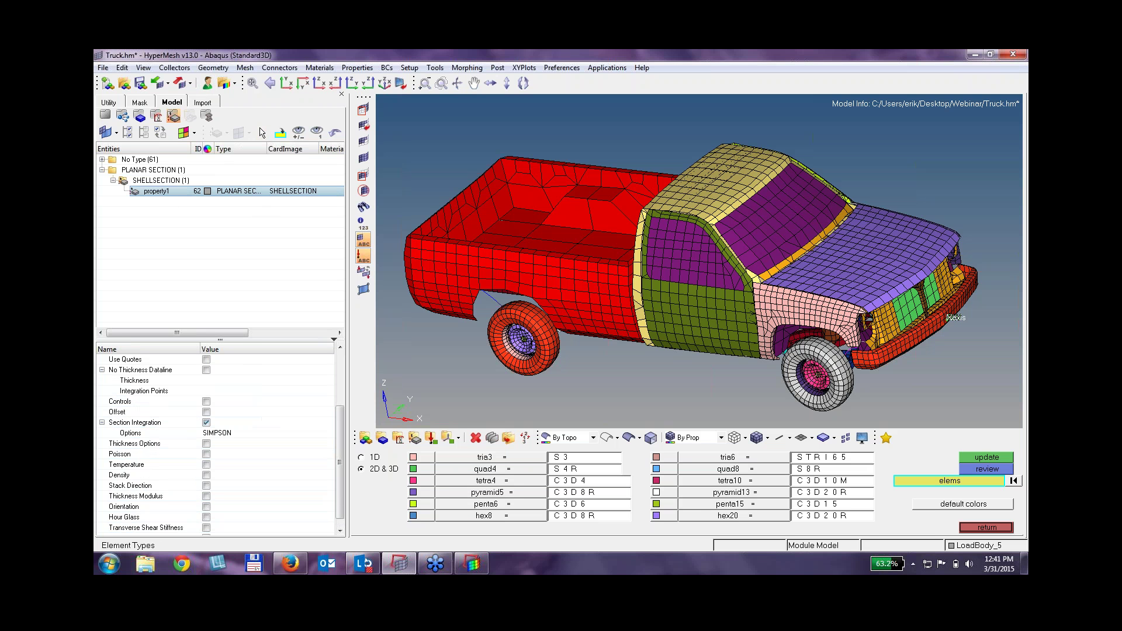
click(213, 436)
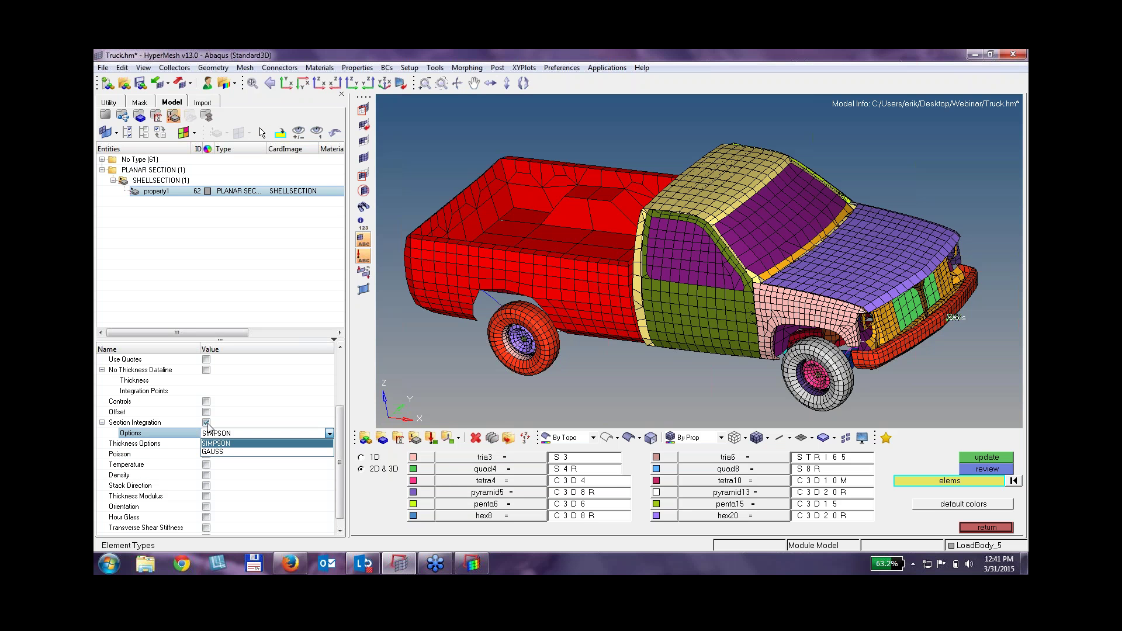
click(216, 444)
click(206, 423)
click(206, 391)
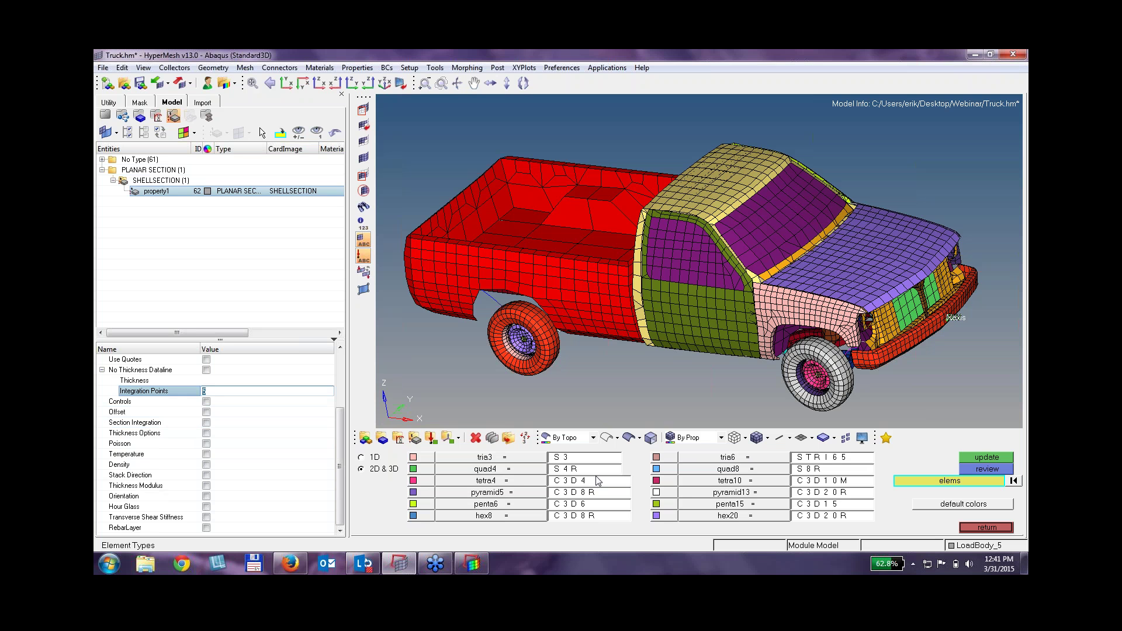
click(250, 276)
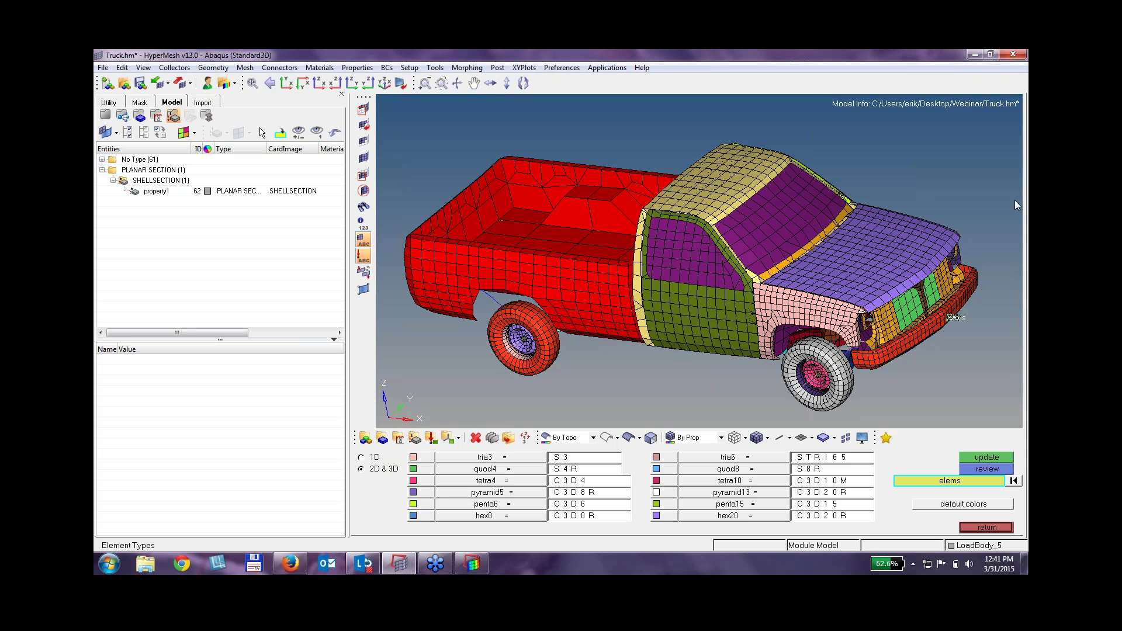
Switch to Firefox and load altairuniversity.com in a new tab.
click(290, 564)
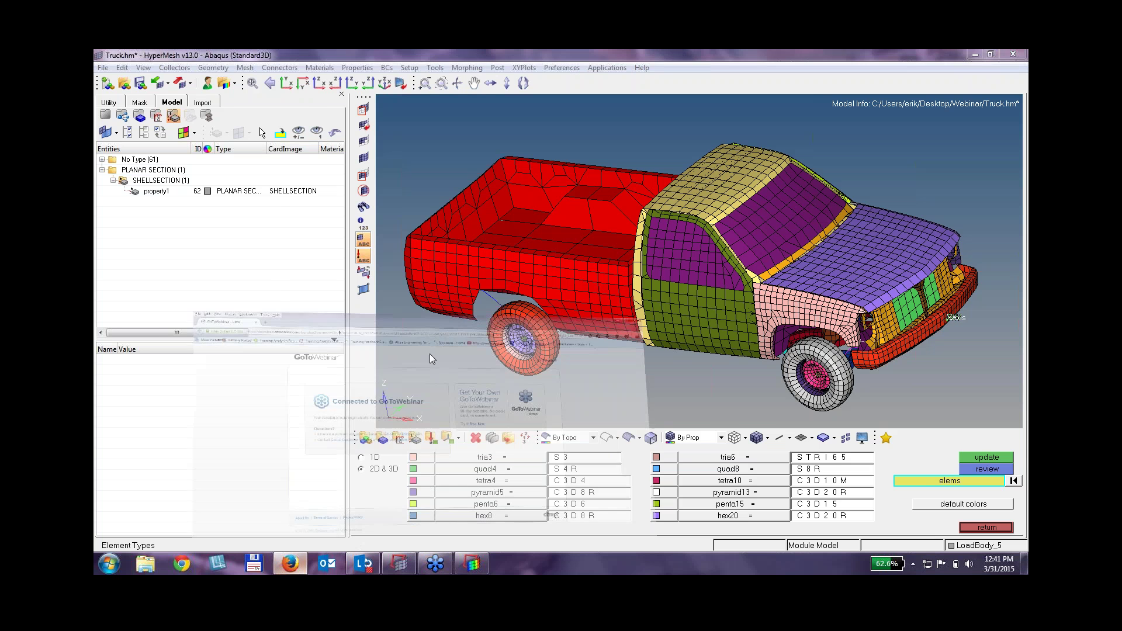
click(237, 72)
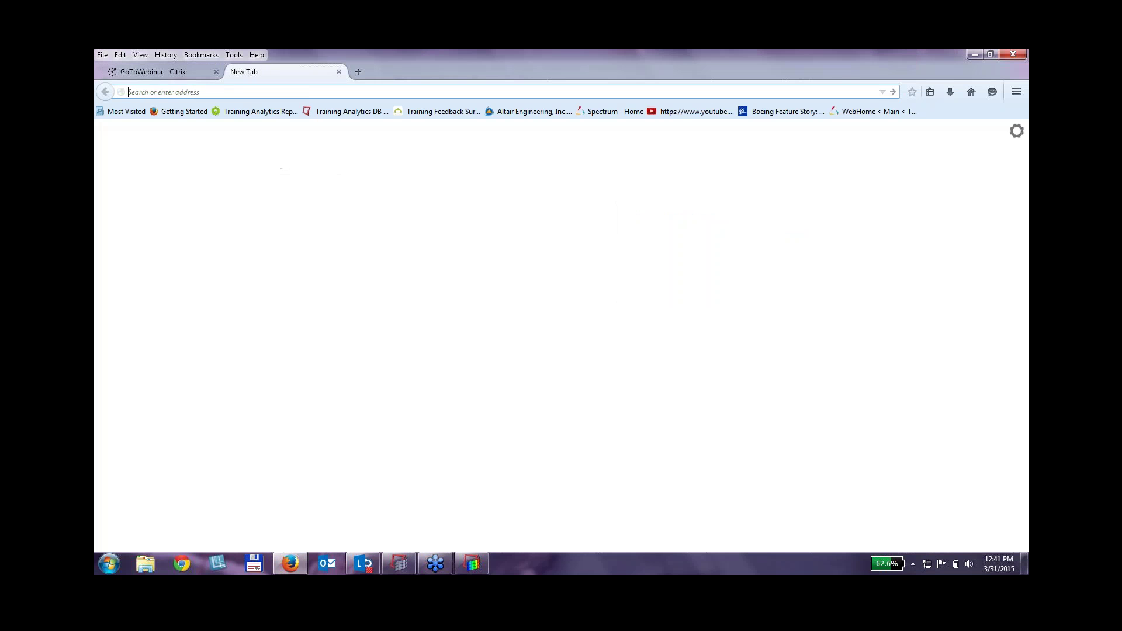
text(altai)
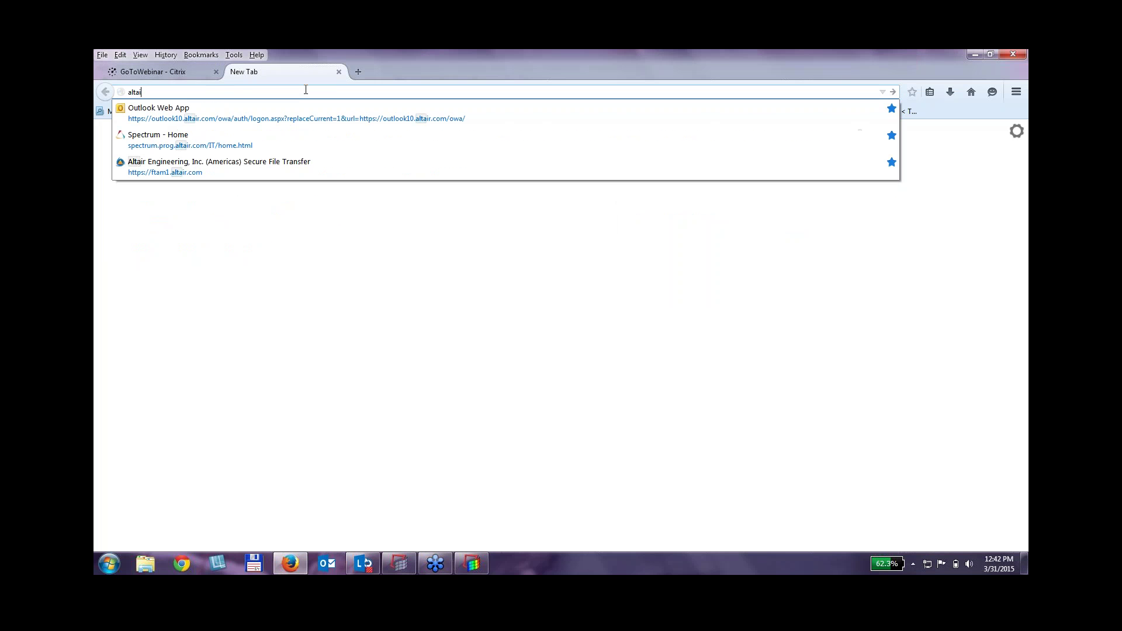
text(runiver)
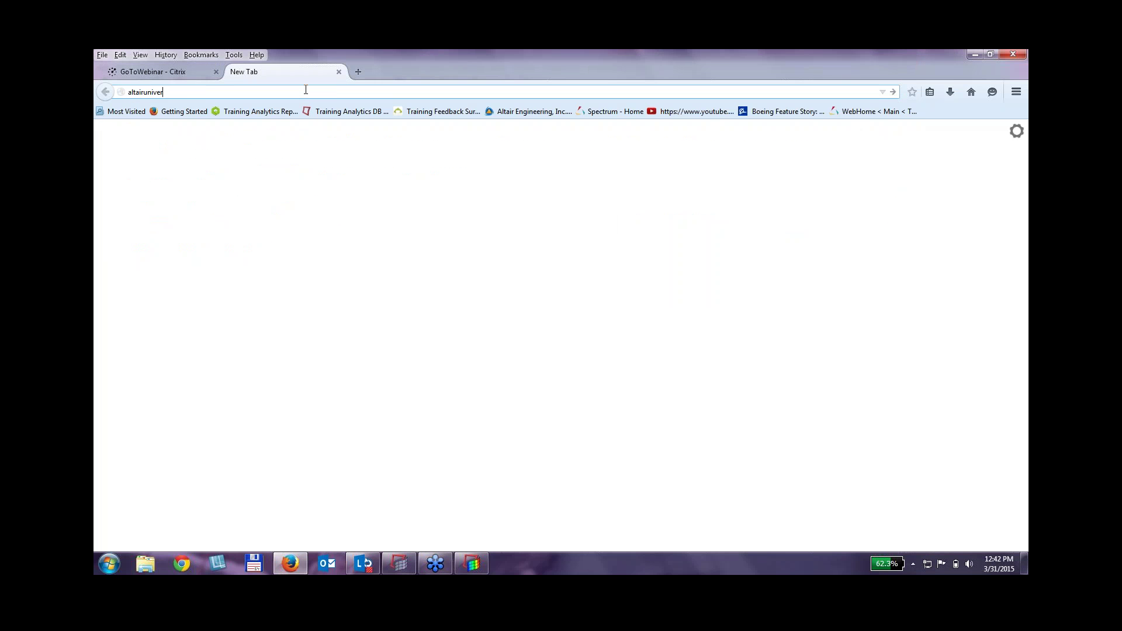
text(sity.com)
key(Return)
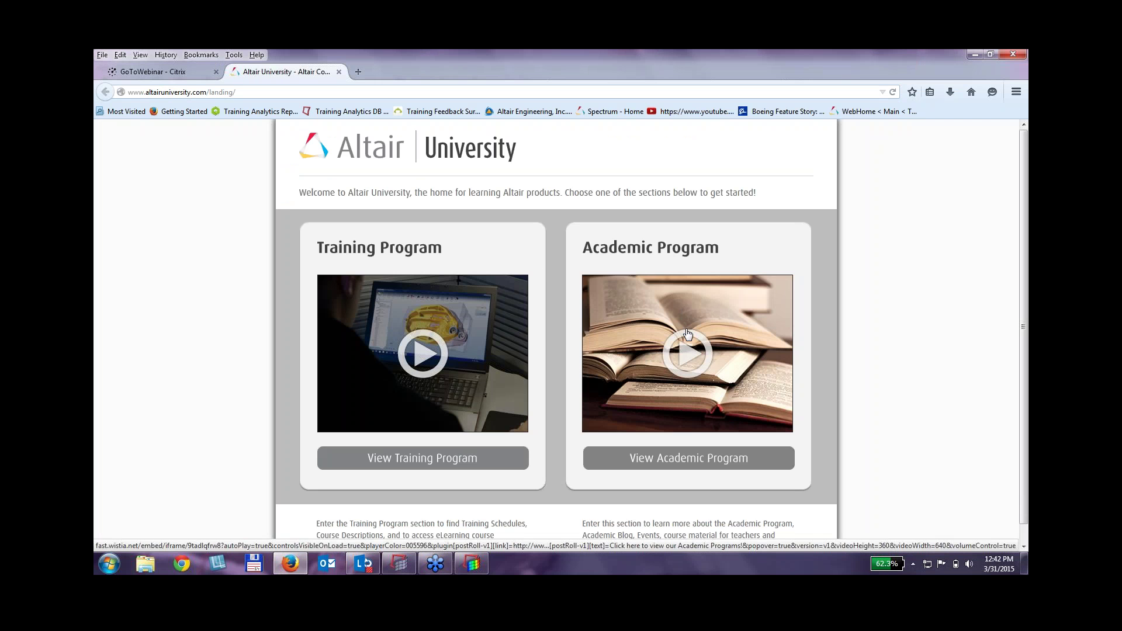
View the Academic Program's Free Student Edition page down to its country list, and return to HyperMesh.
click(702, 458)
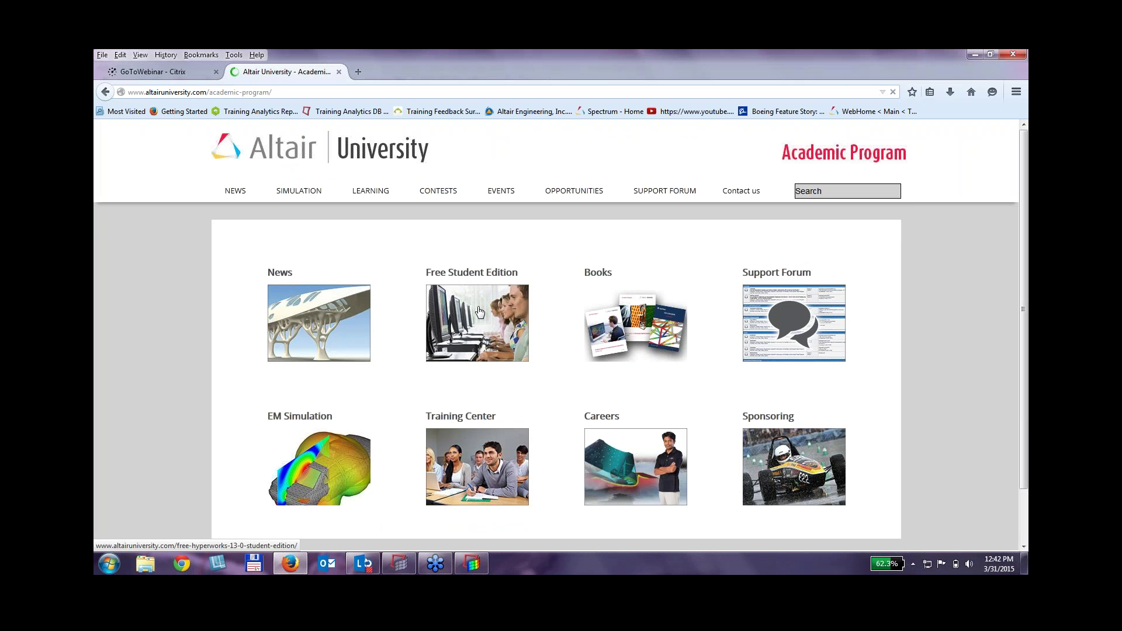
click(479, 311)
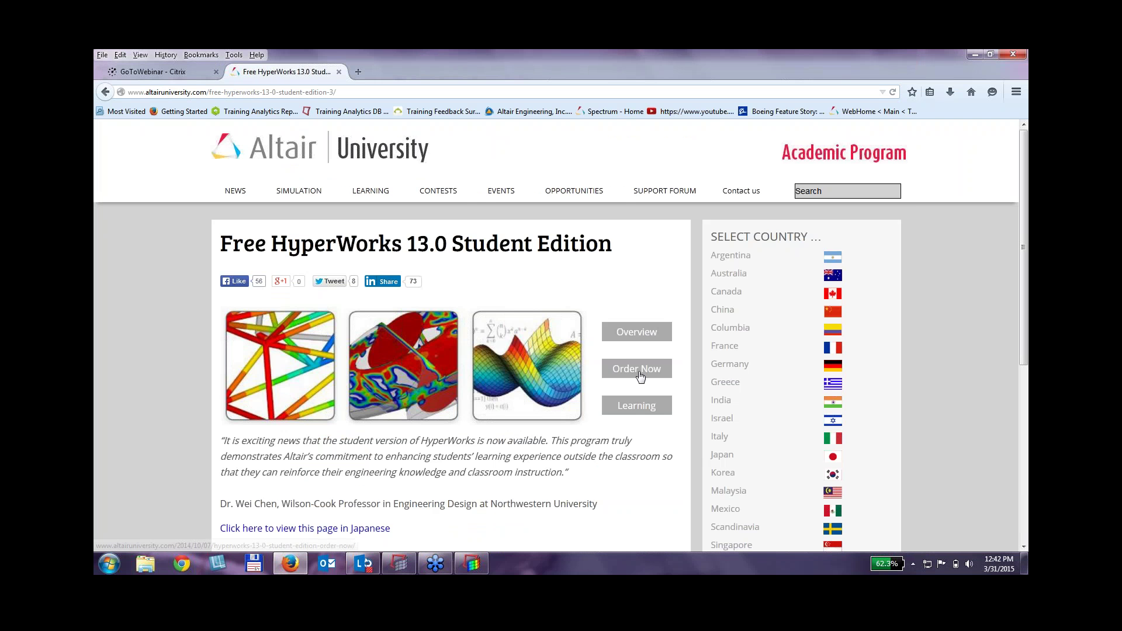
scroll(639, 371, down, 3)
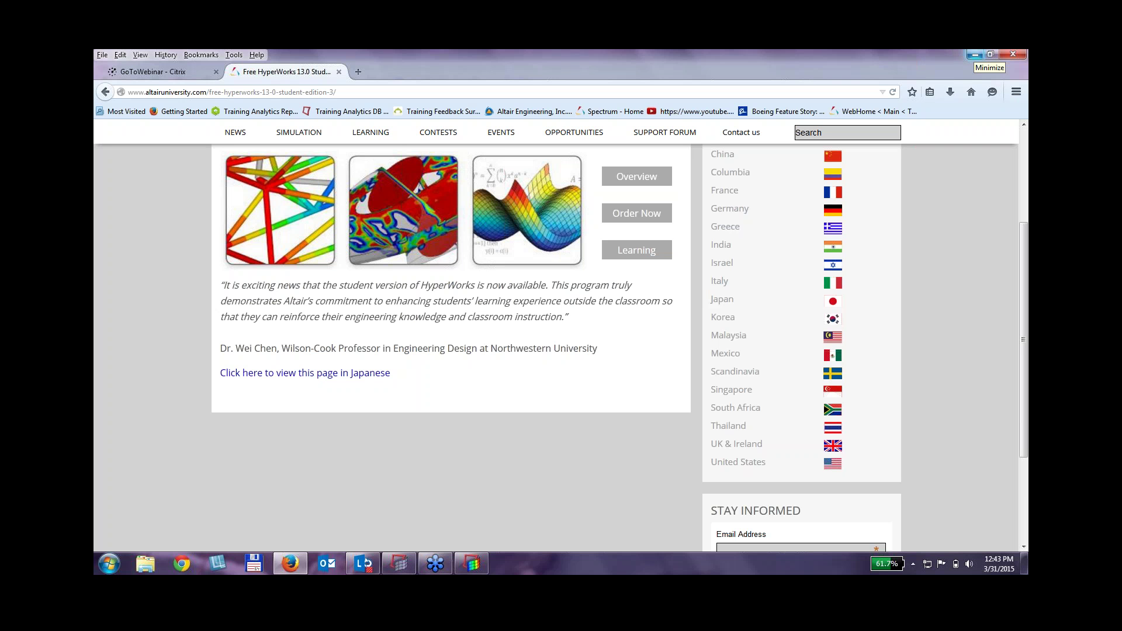
click(975, 54)
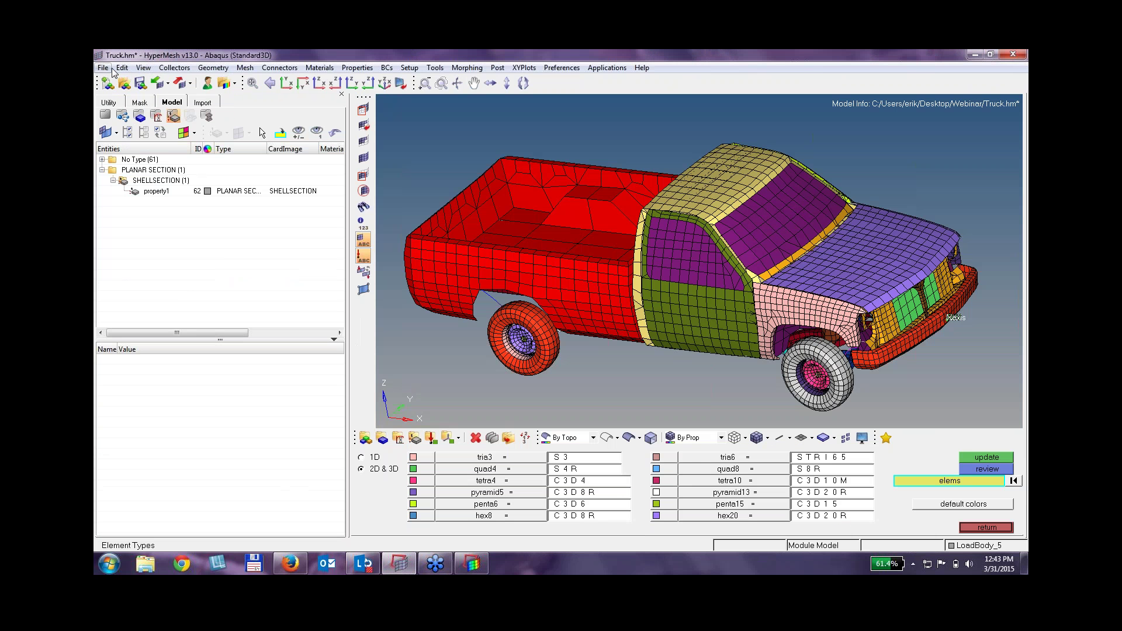
Open the model 3D Morphing Demo.hm from the Webinar folder, discarding the current model data.
click(104, 68)
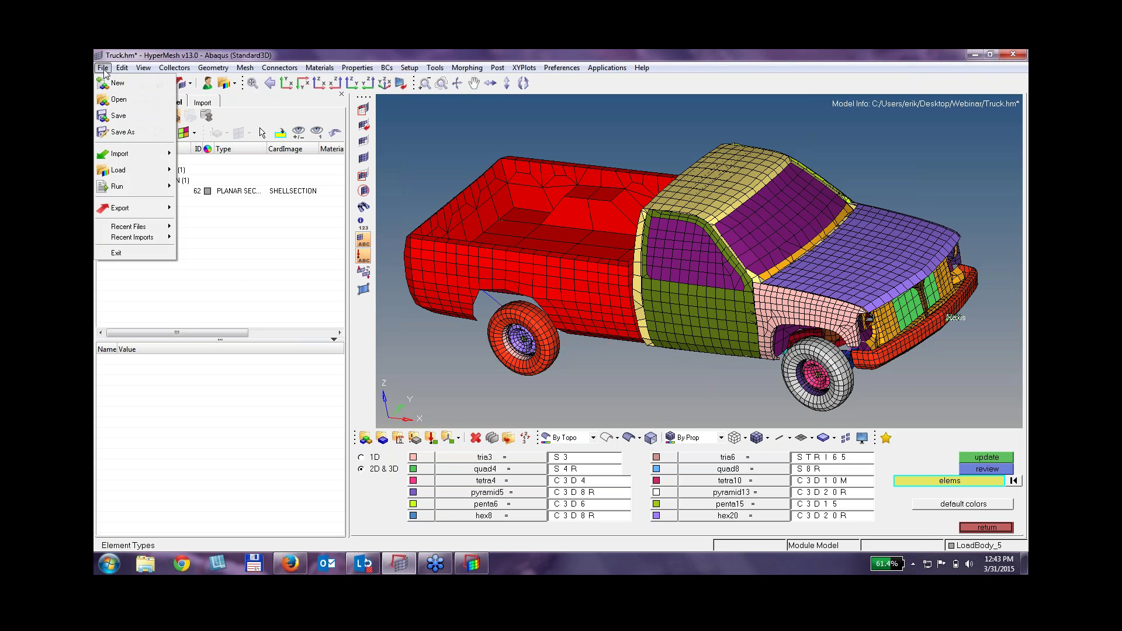
click(119, 100)
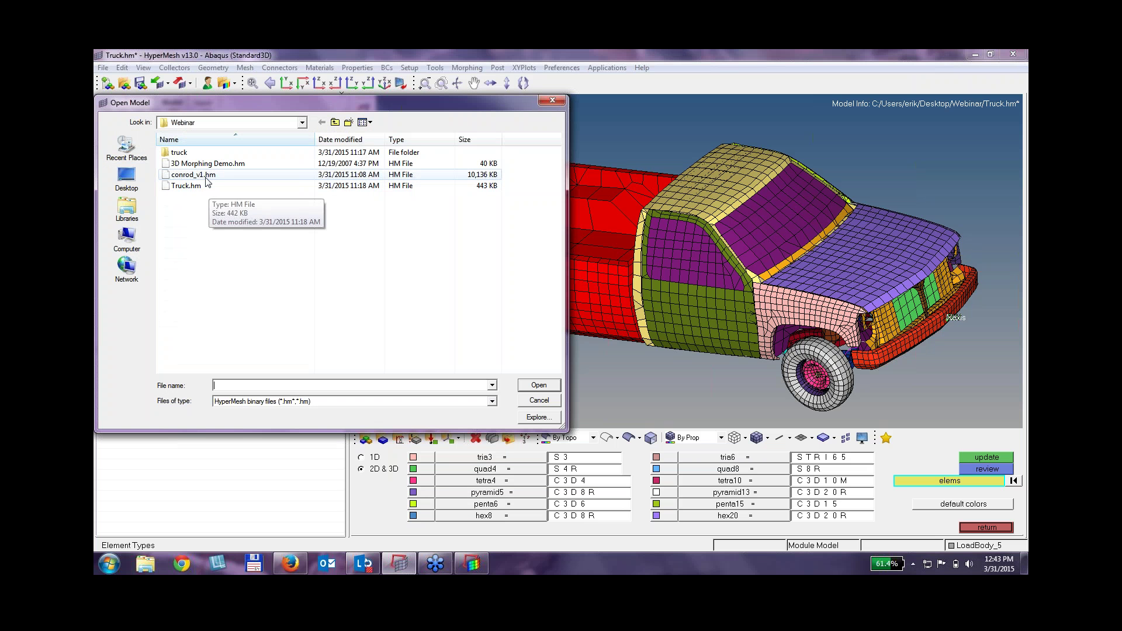
click(209, 166)
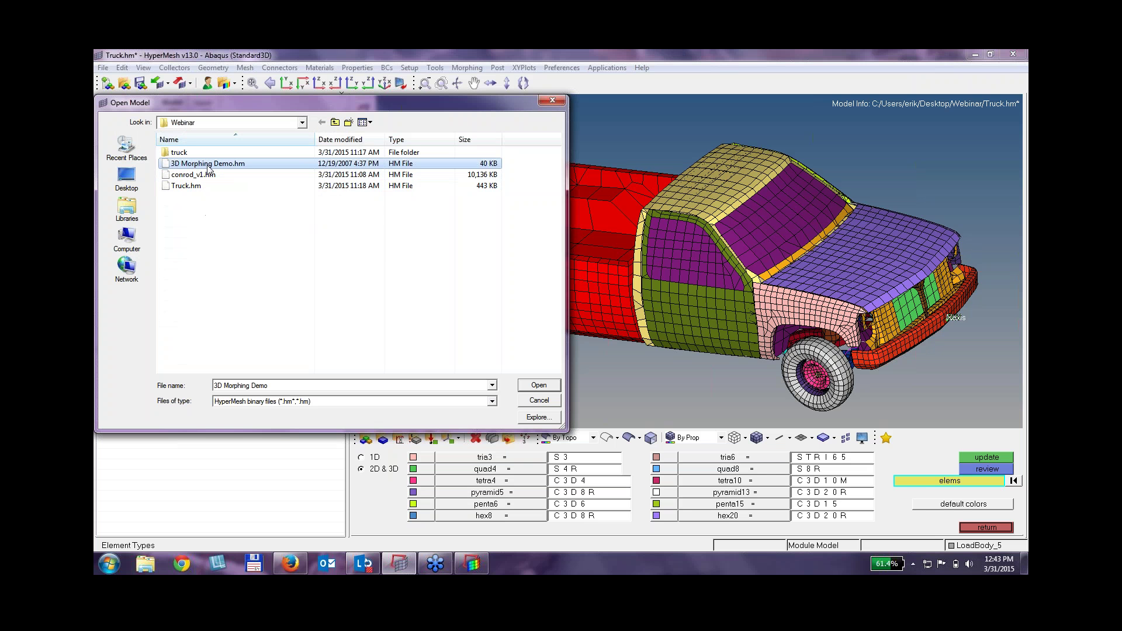
double_click(208, 165)
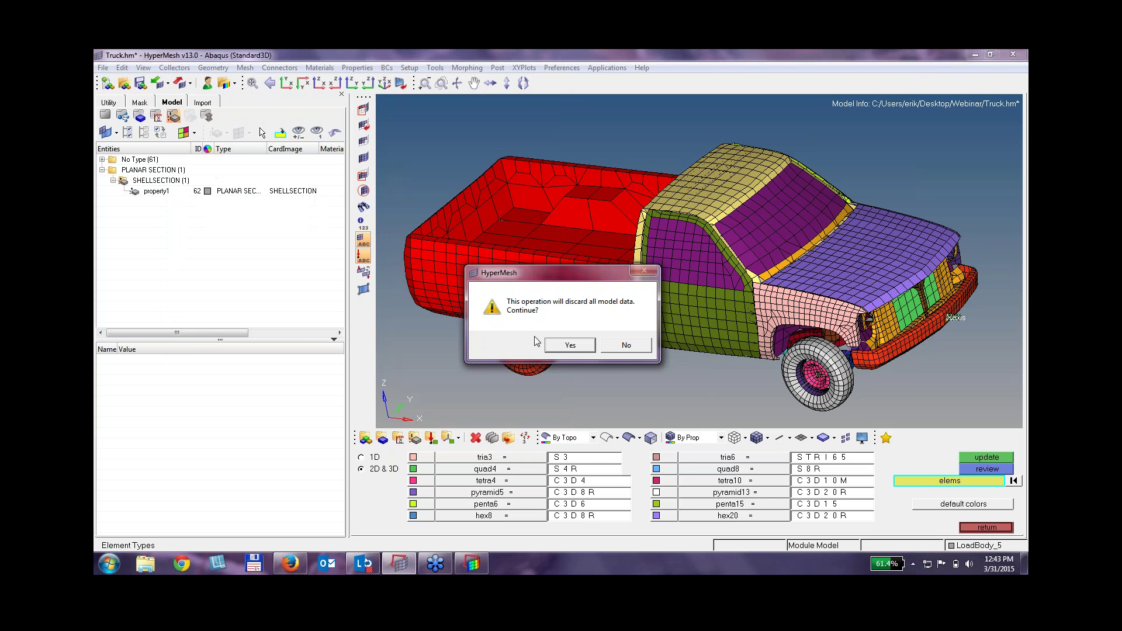
click(572, 346)
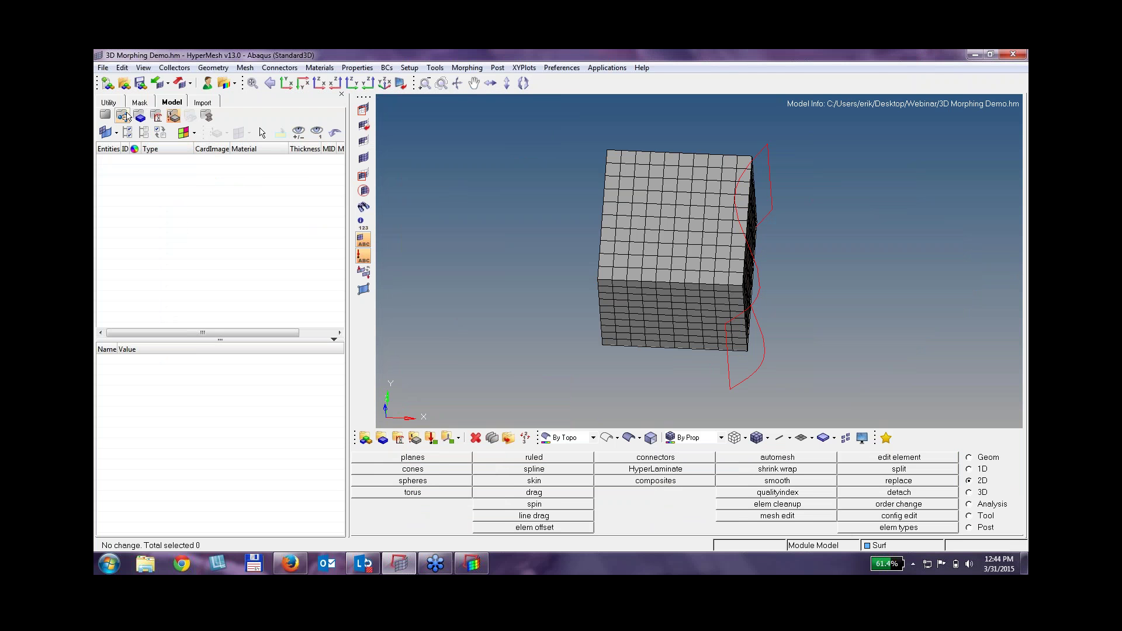
Expand the model's components, hide the Solid Elements mesh, and rotate the view to inspect the remaining Surf geometry.
click(141, 102)
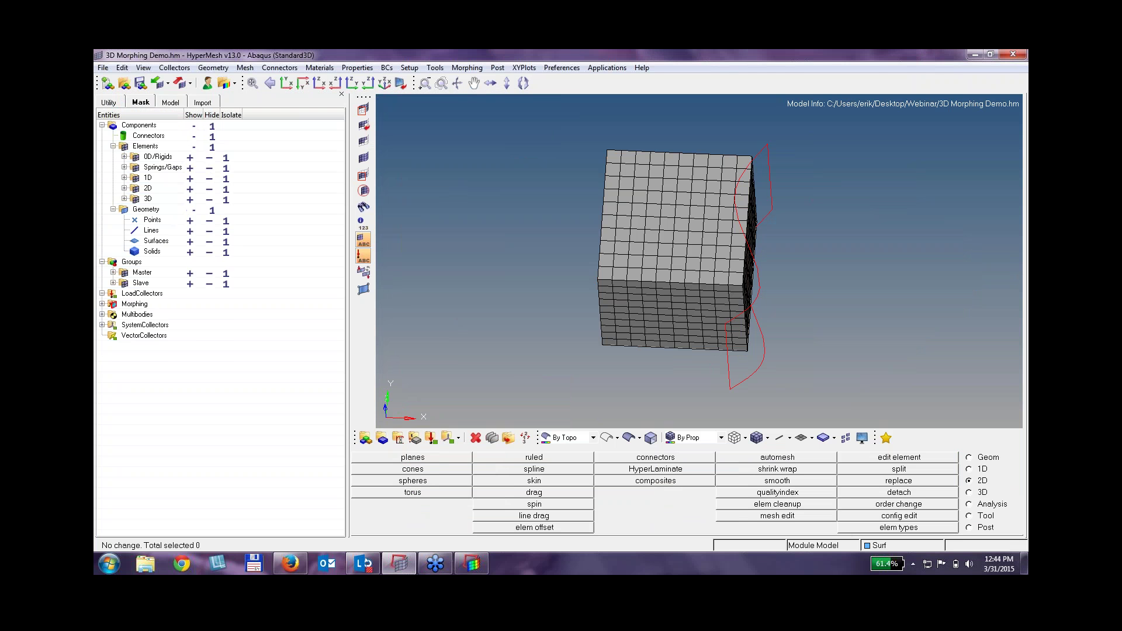
click(171, 102)
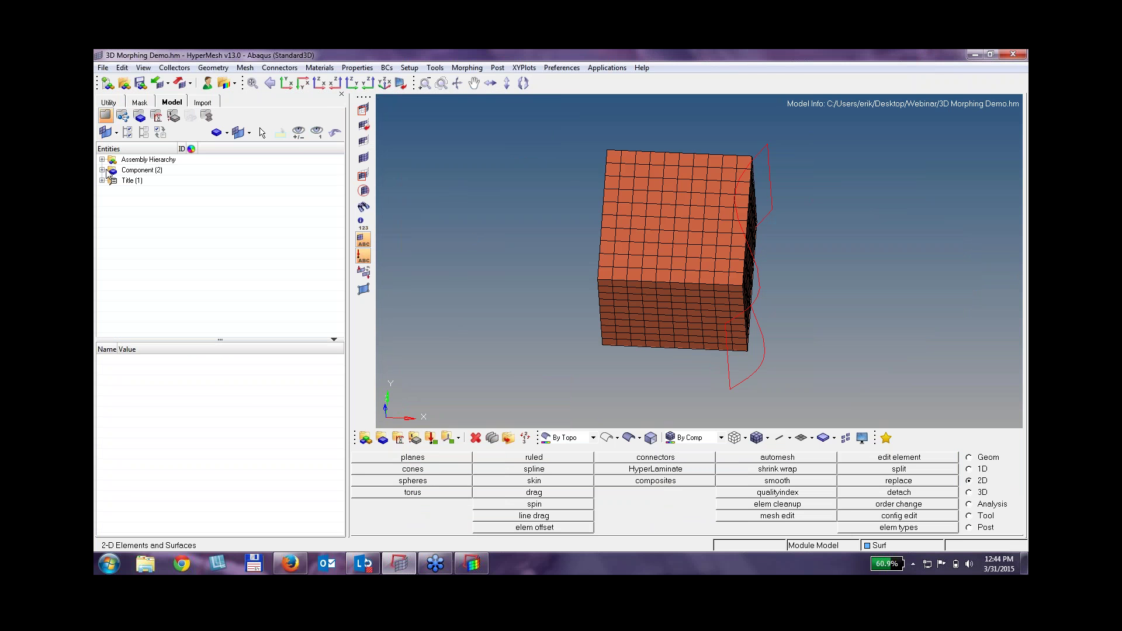
click(102, 170)
click(135, 181)
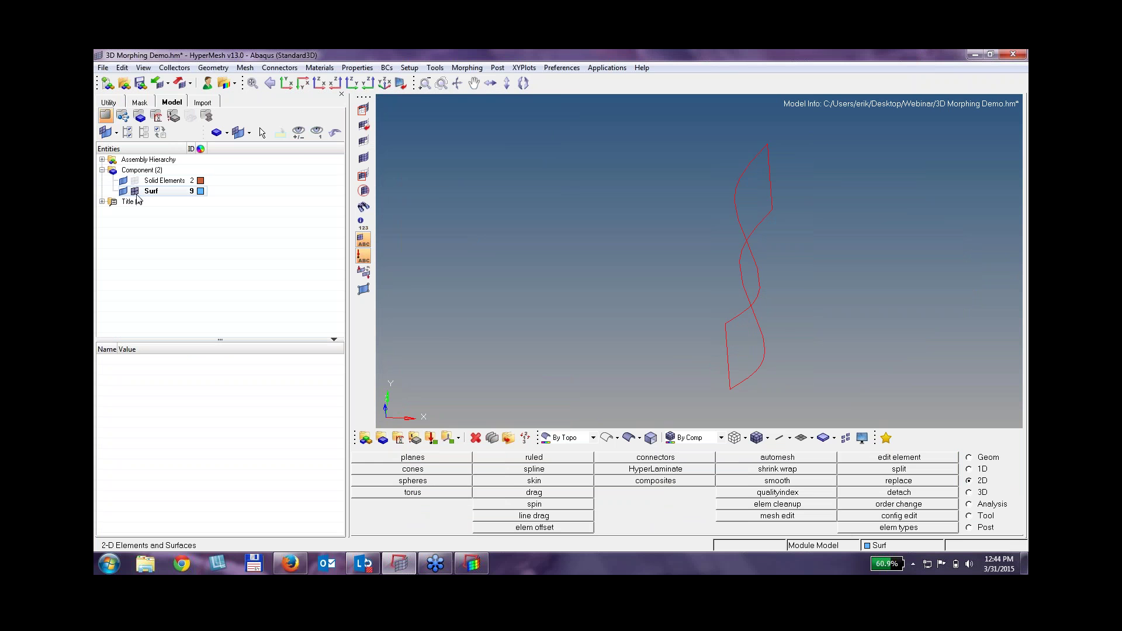
ctrl+drag(854, 270, 631, 280)
Open conrod_v1.hm, discarding the current model data, and display its geometry shaded with surface edges.
click(103, 68)
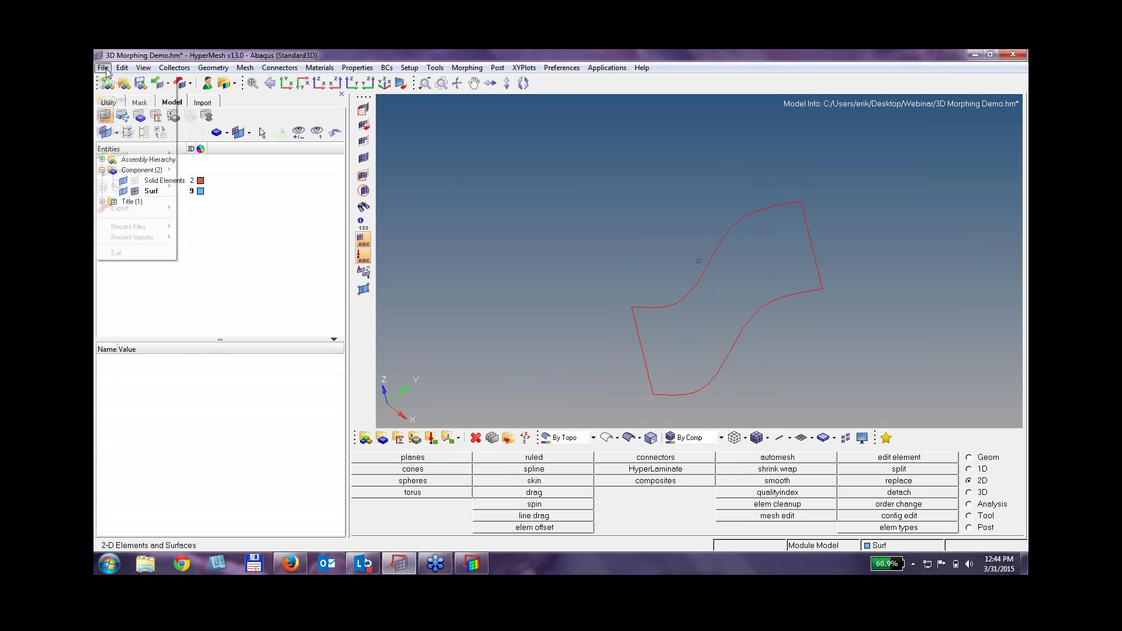
click(117, 99)
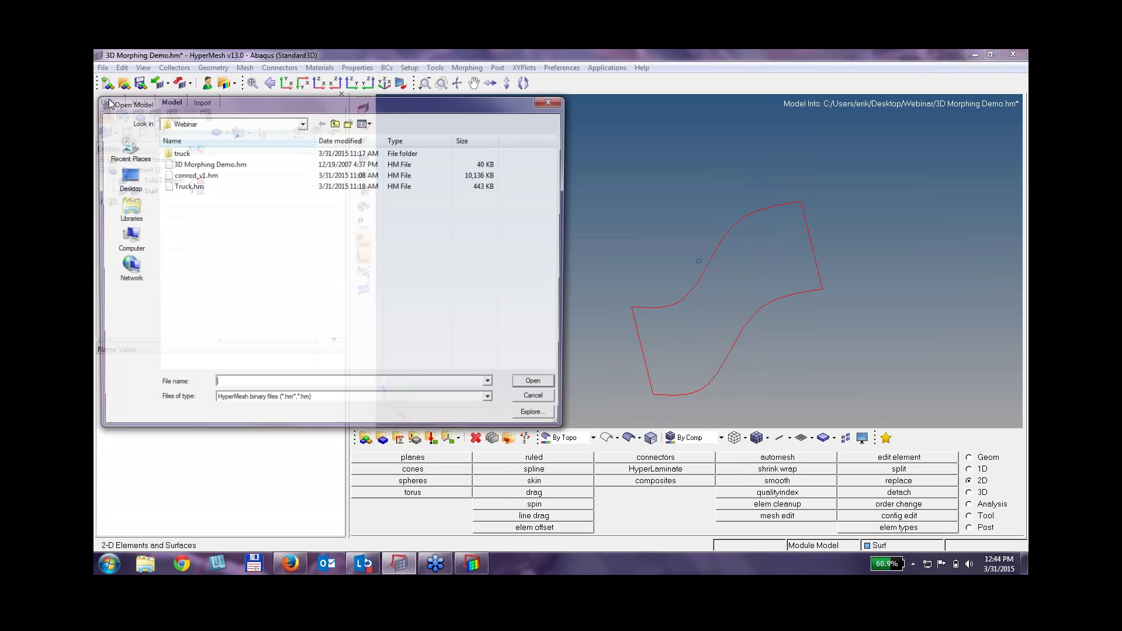
click(208, 177)
click(538, 384)
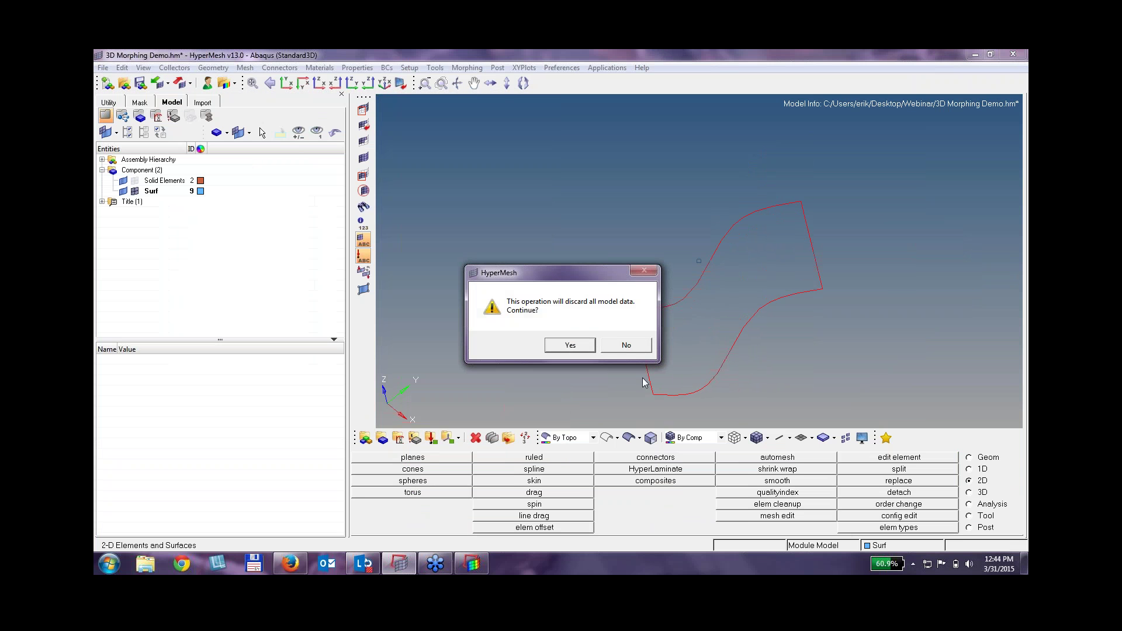
click(591, 349)
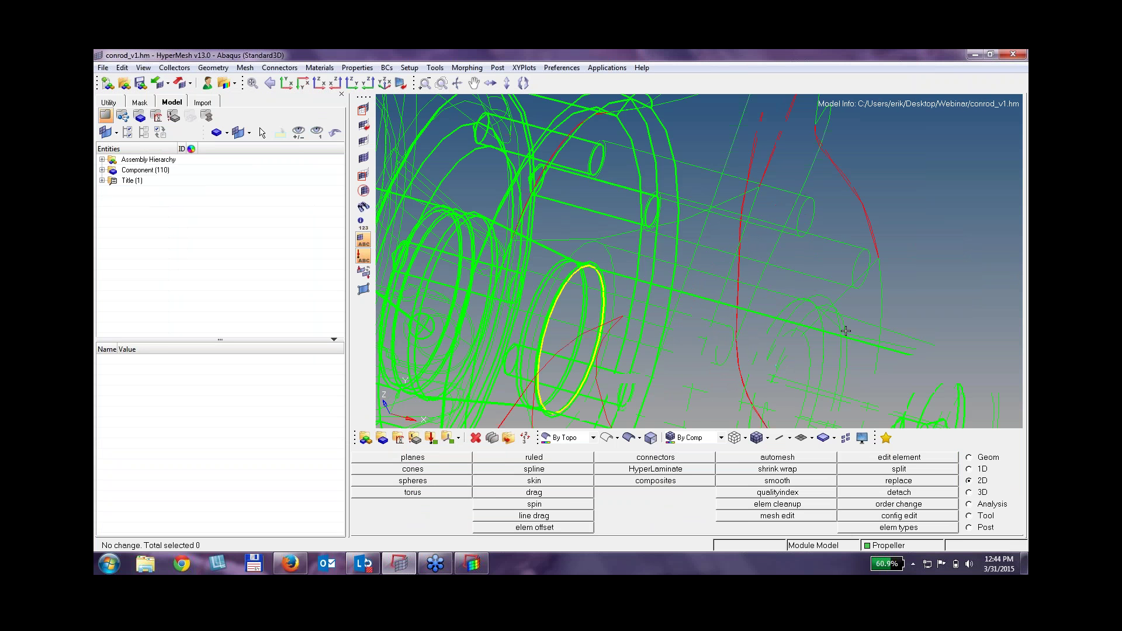
ctrl+scroll(821, 298, down, 5)
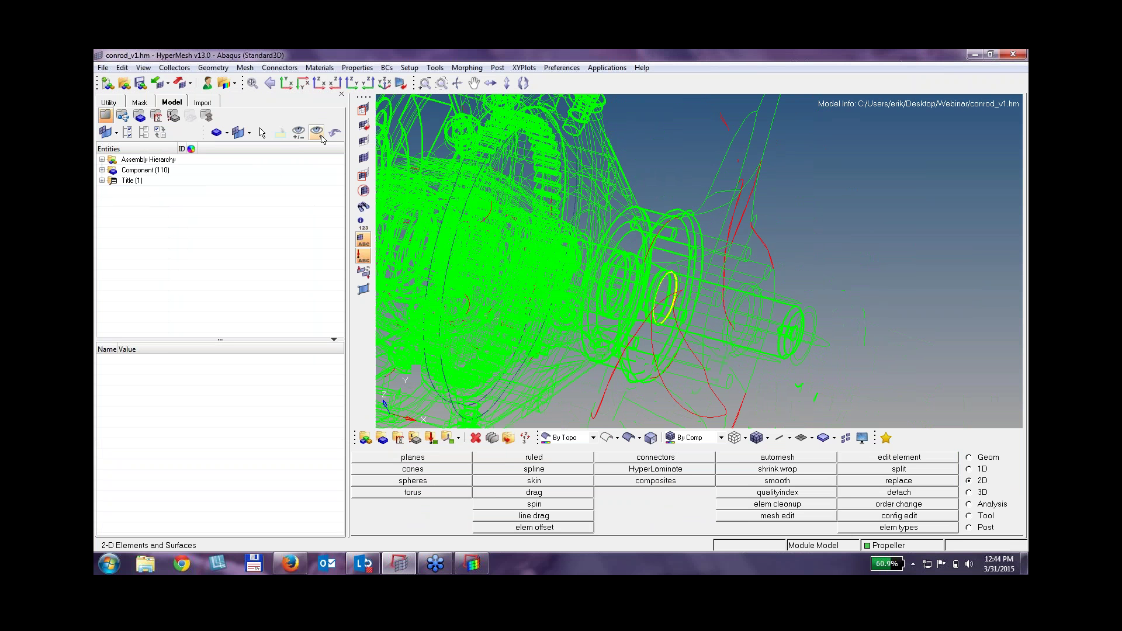
click(629, 437)
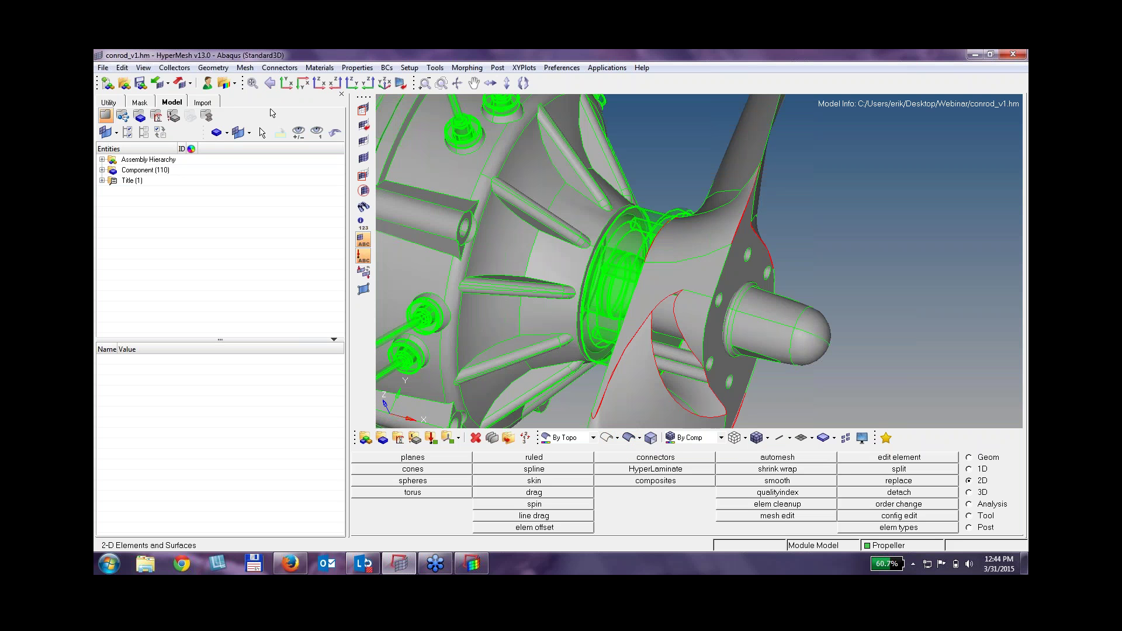
Toggle the display of the Spinner component in front of the propeller, leaving it hidden.
click(298, 132)
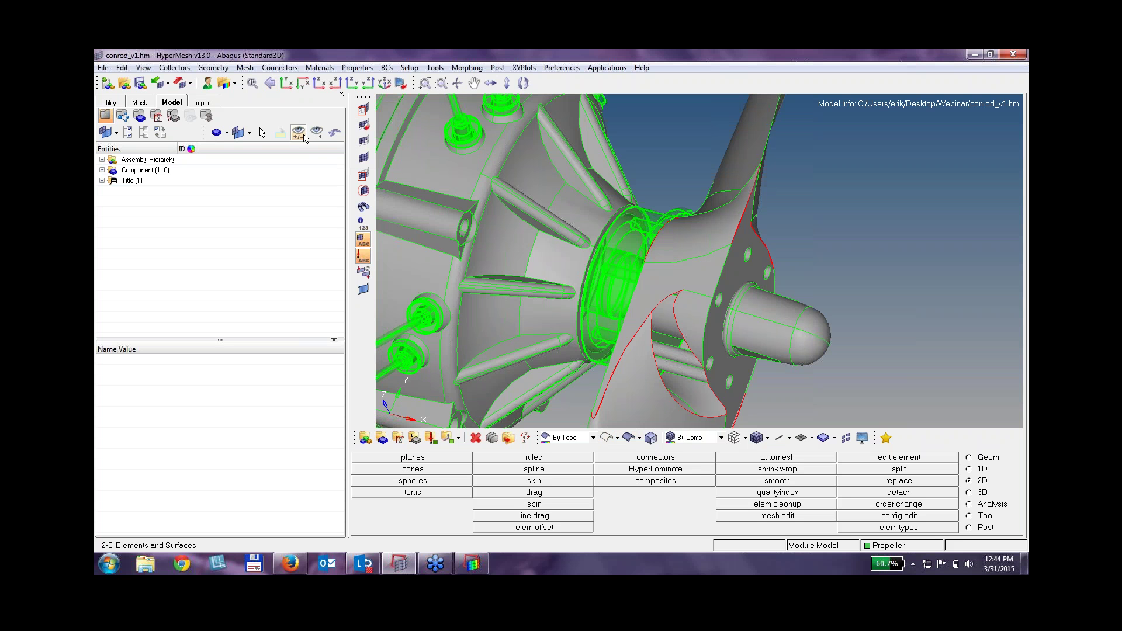
click(806, 320)
click(806, 319)
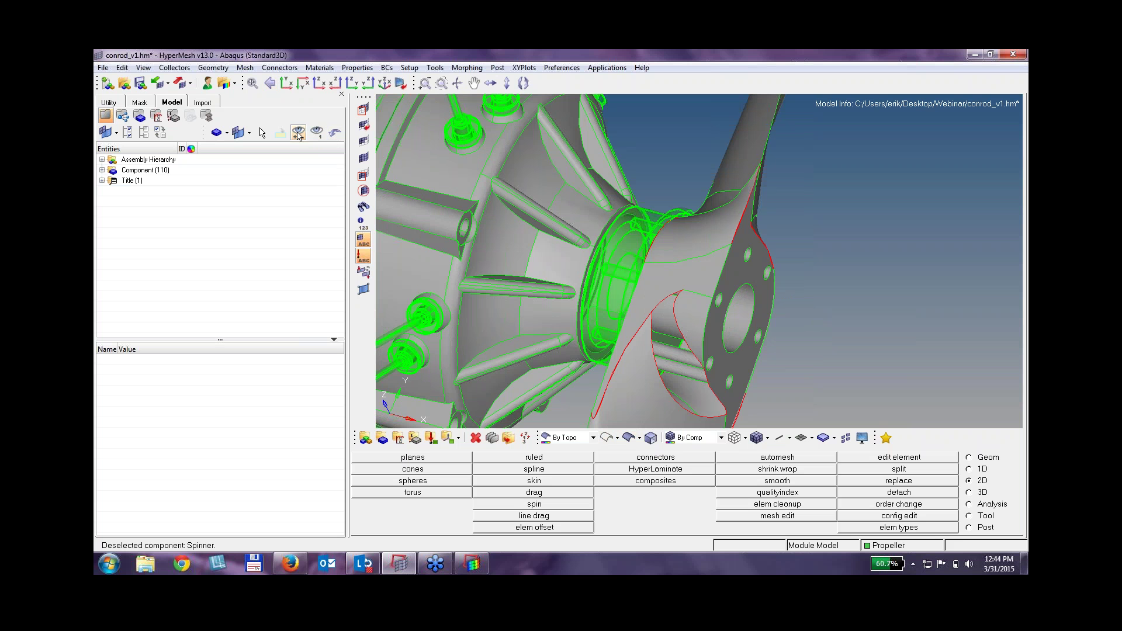
click(742, 317)
click(763, 319)
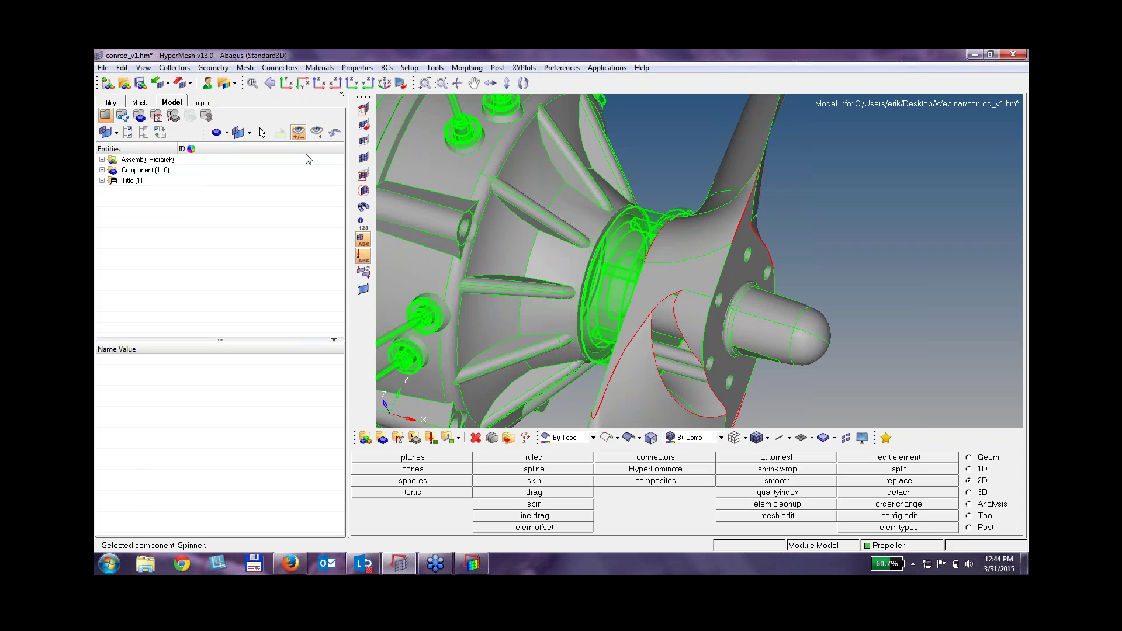
click(828, 339)
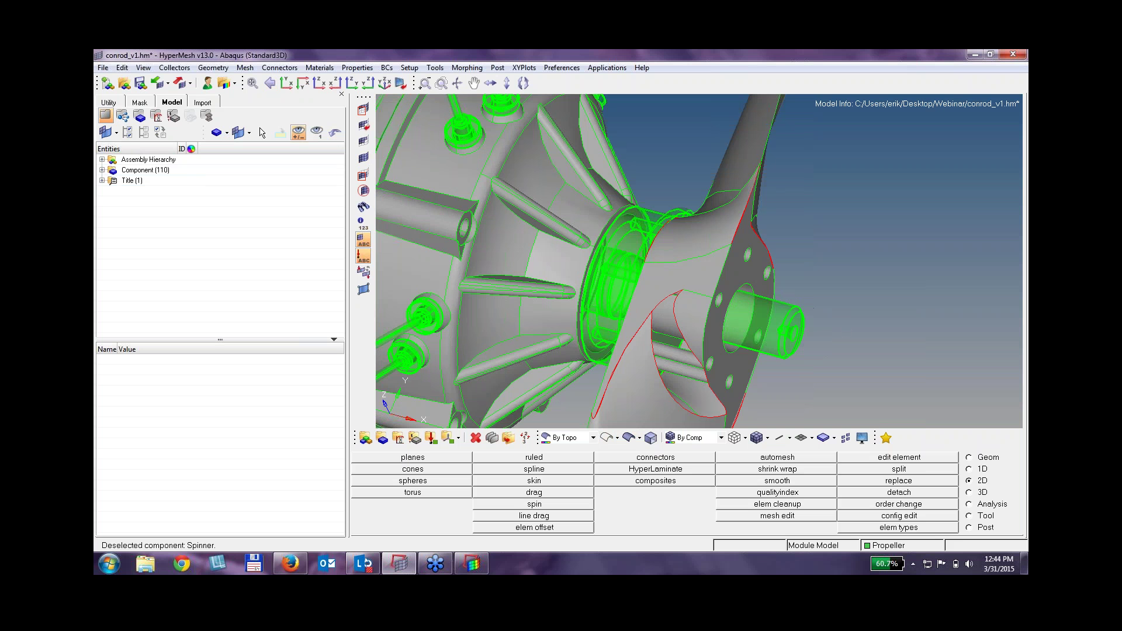
Isolate the Crank Shaft component in the display.
click(316, 132)
click(796, 328)
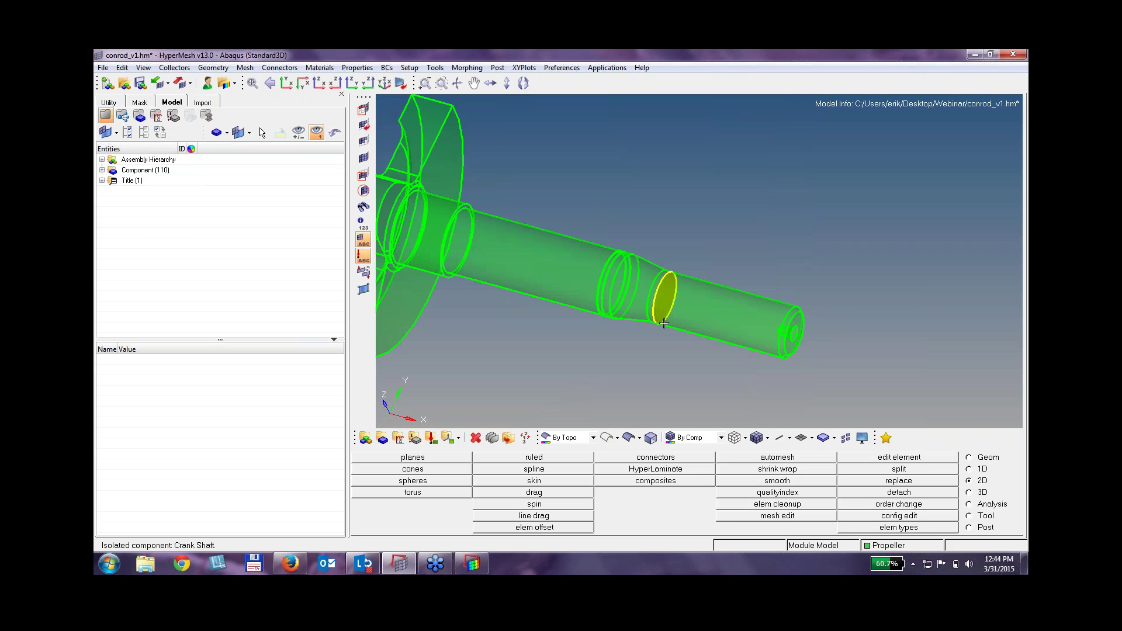
ctrl+right_drag(664, 323, 728, 325)
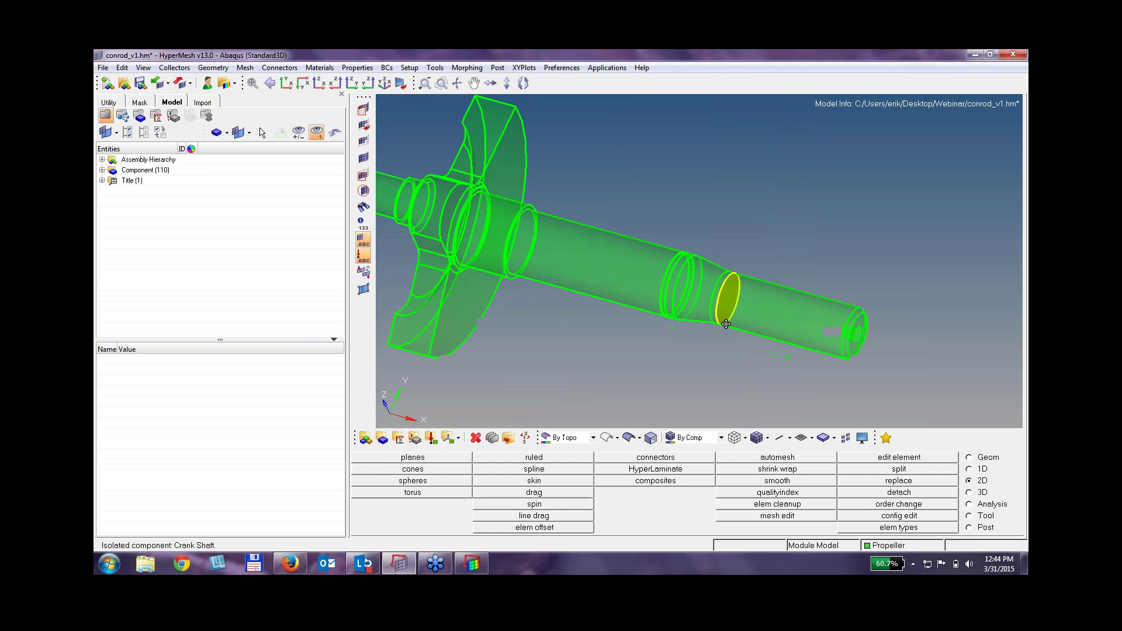
Mask the crank shaft's solids except for the cylindrical solid at its free end.
click(359, 110)
click(491, 456)
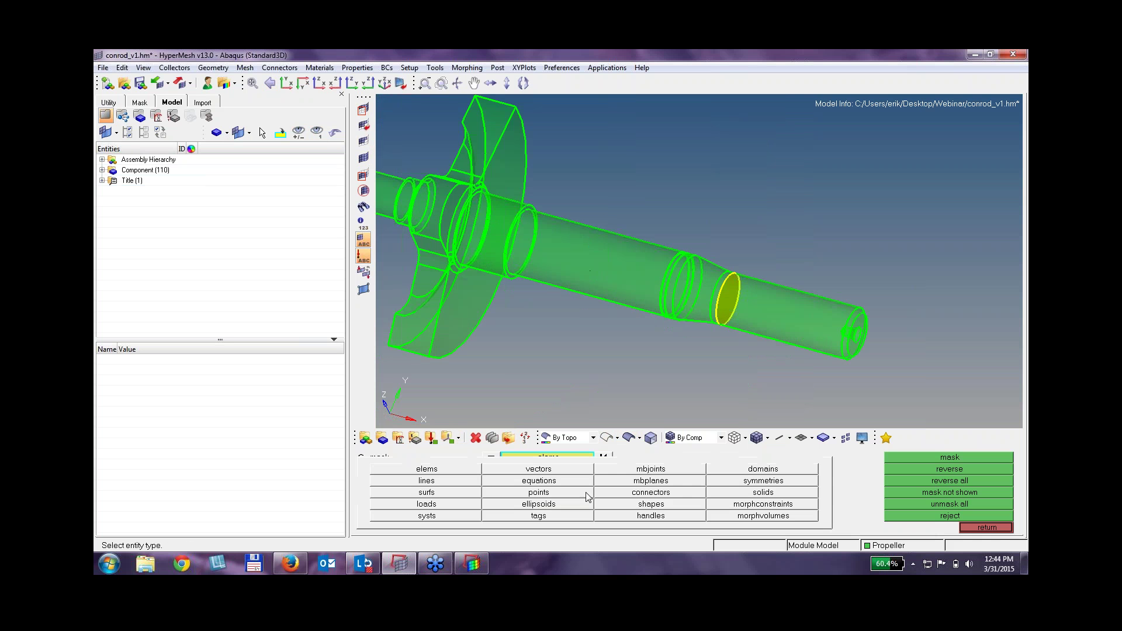
click(789, 496)
click(711, 286)
middle_click(731, 274)
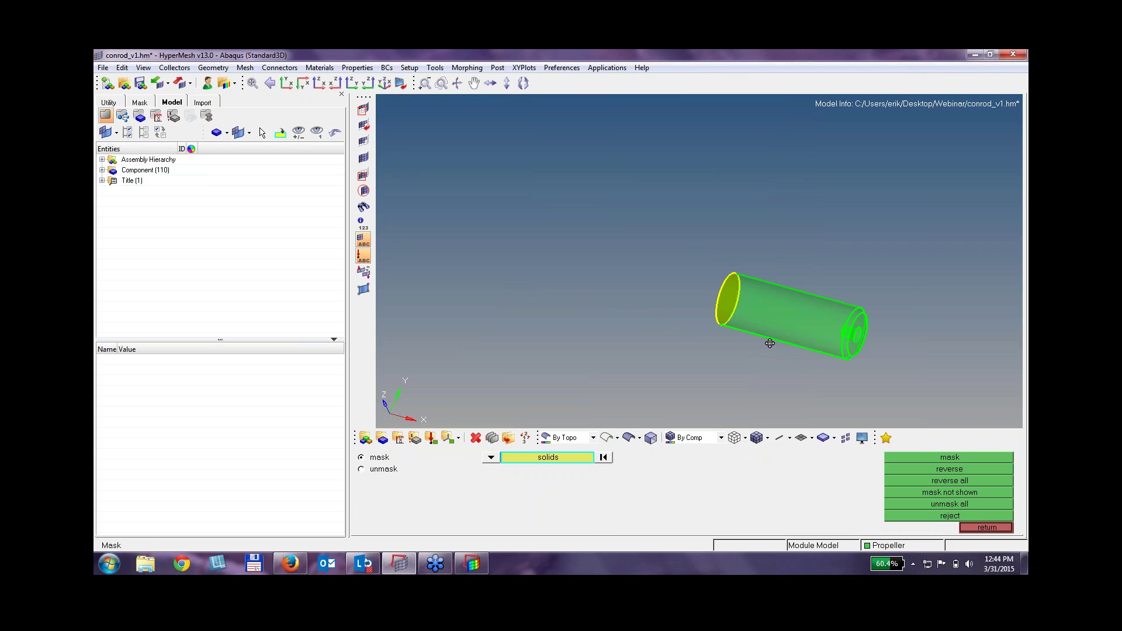
scroll(770, 344, up, 5)
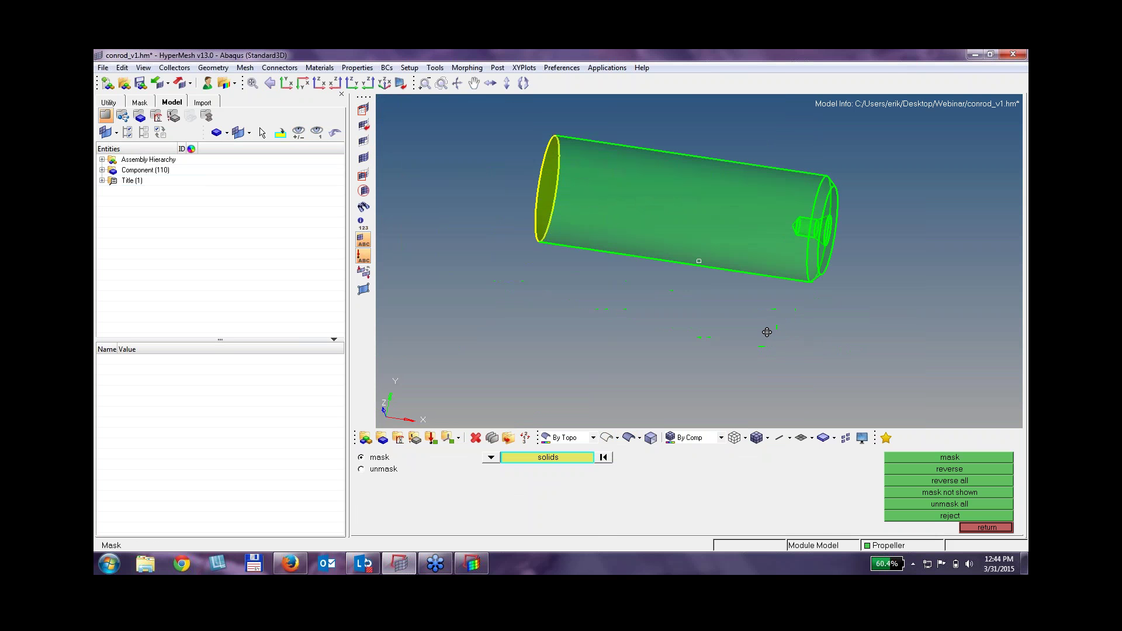
click(988, 527)
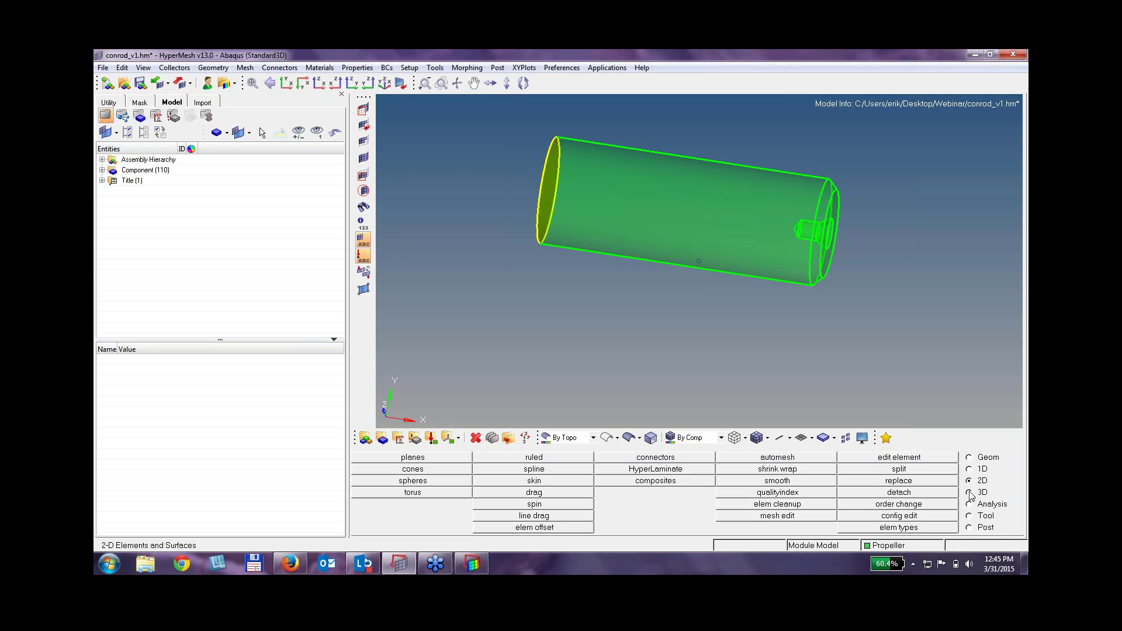
Trim the cylindrical solid with a plane normal to the x-axis, based at a point about midway along its lower edge.
click(980, 460)
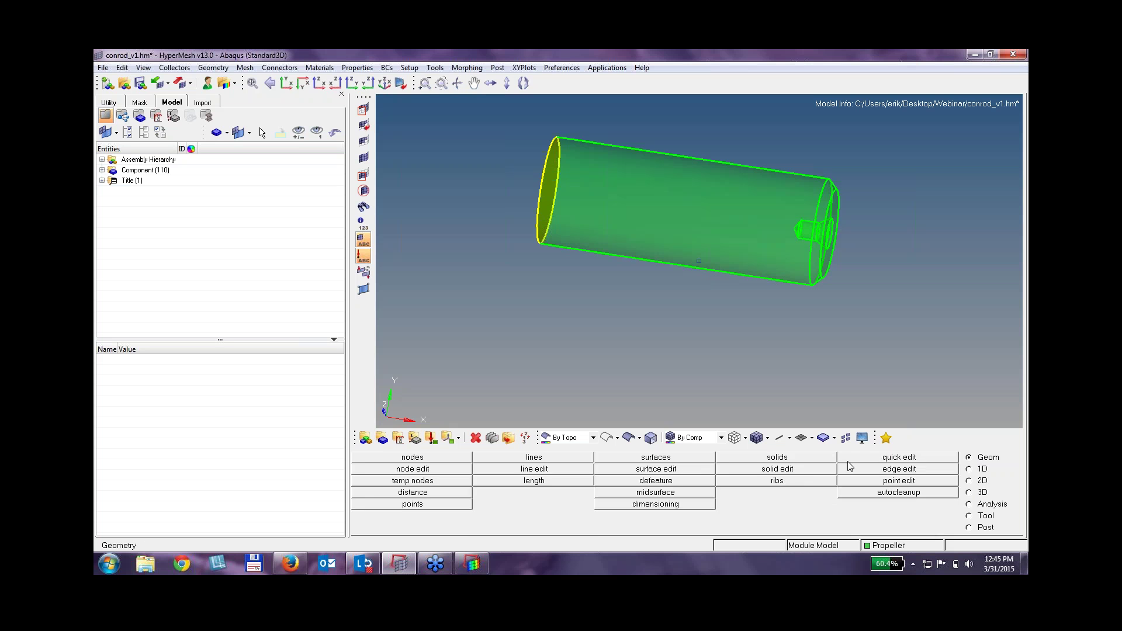
click(811, 471)
click(410, 480)
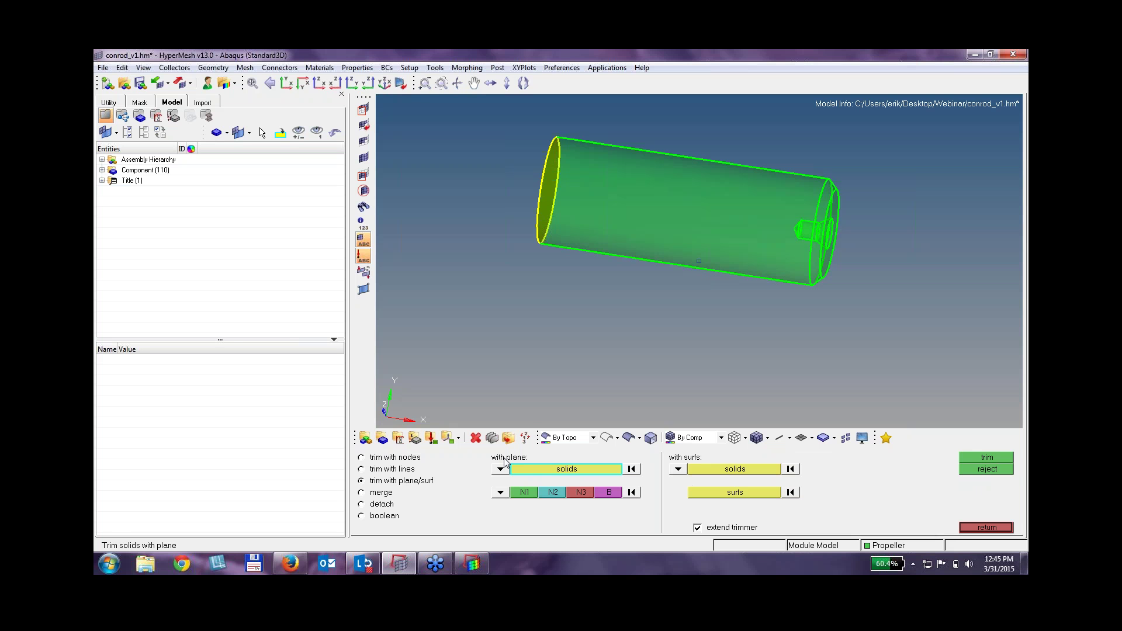
click(541, 230)
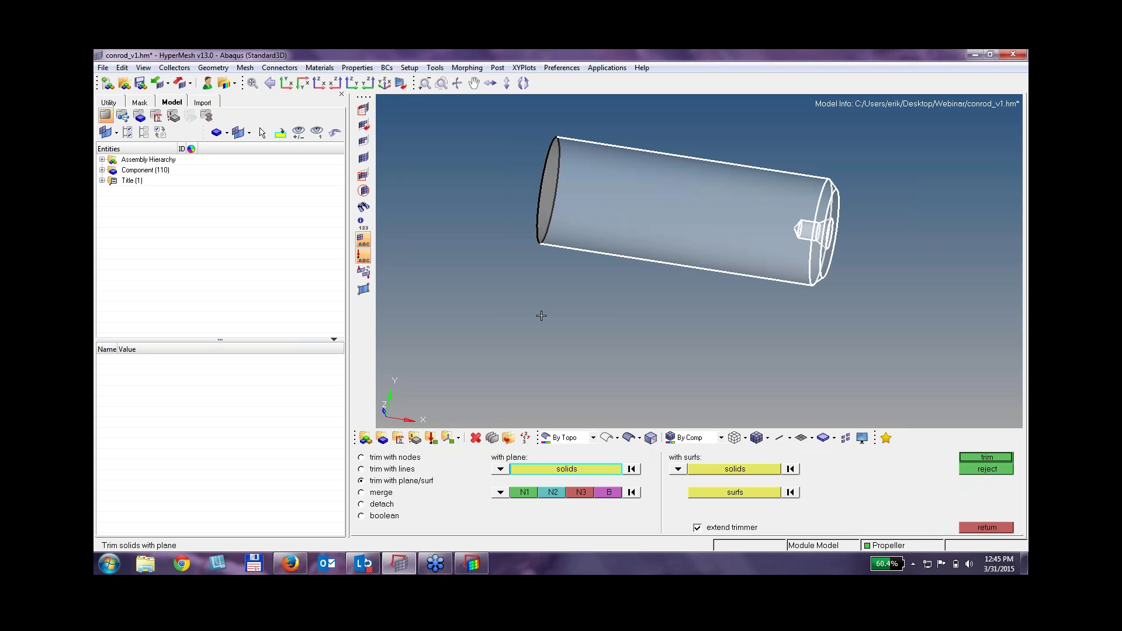
click(501, 493)
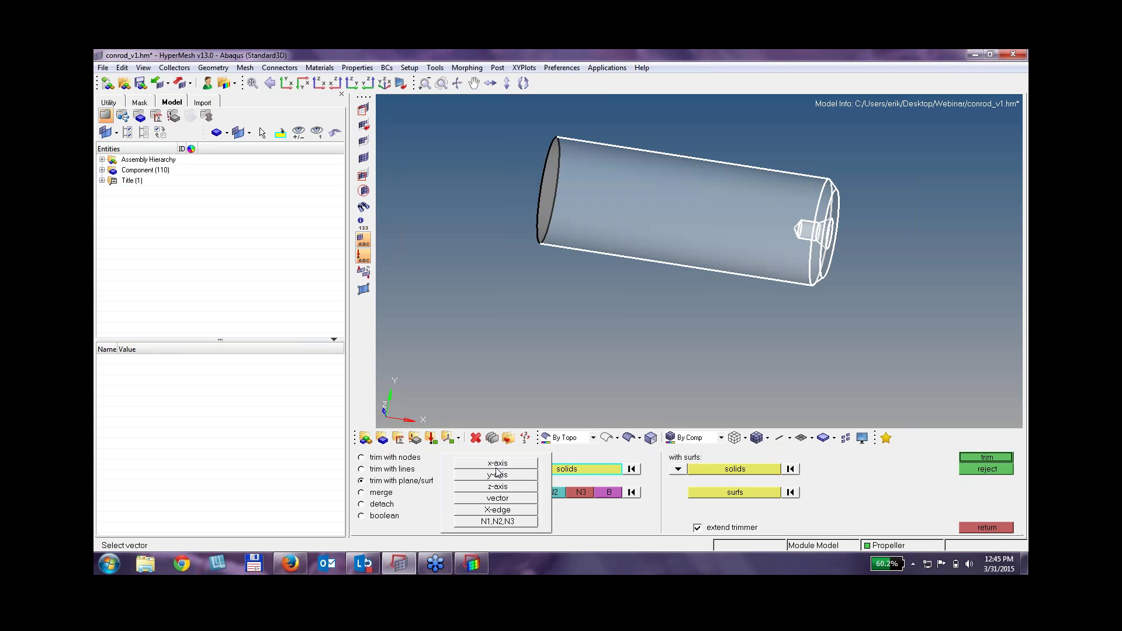
click(496, 470)
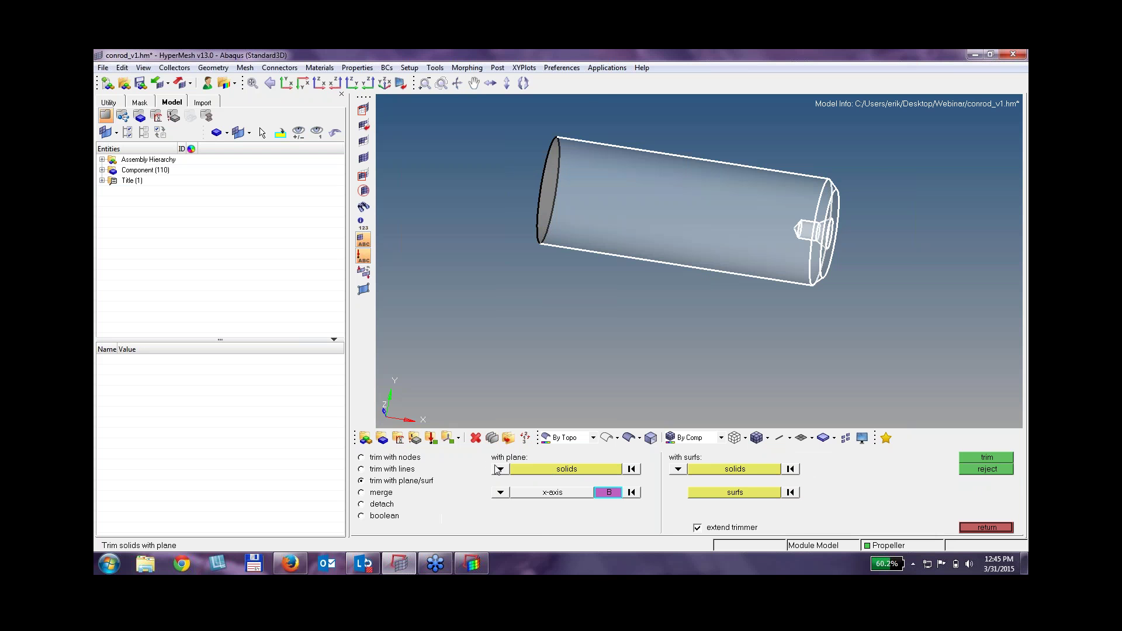
click(695, 267)
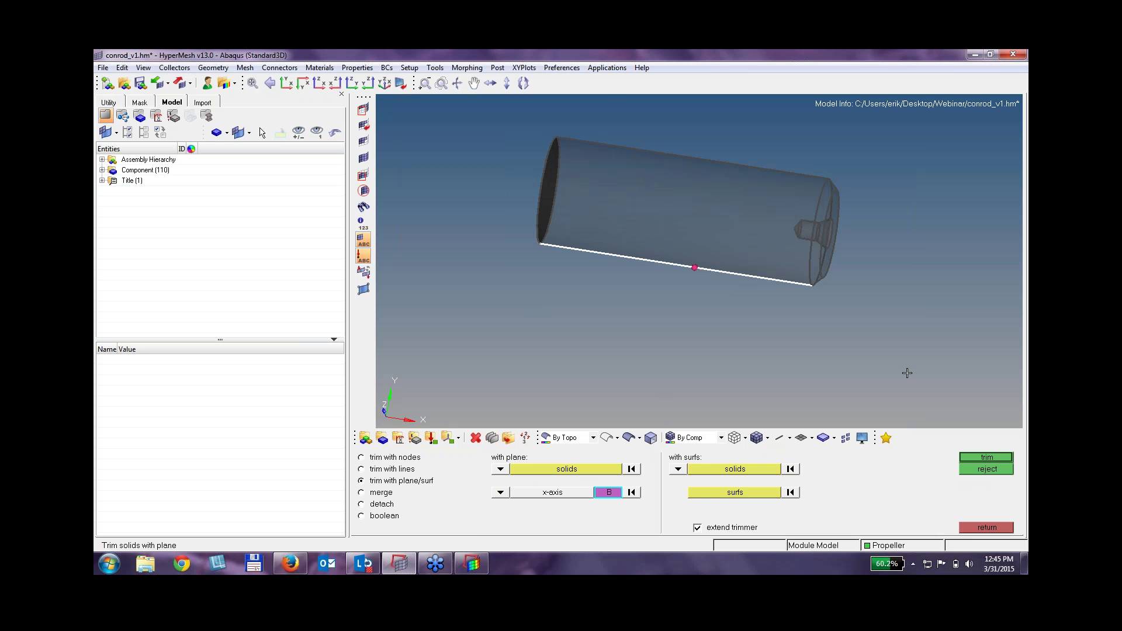
click(1007, 456)
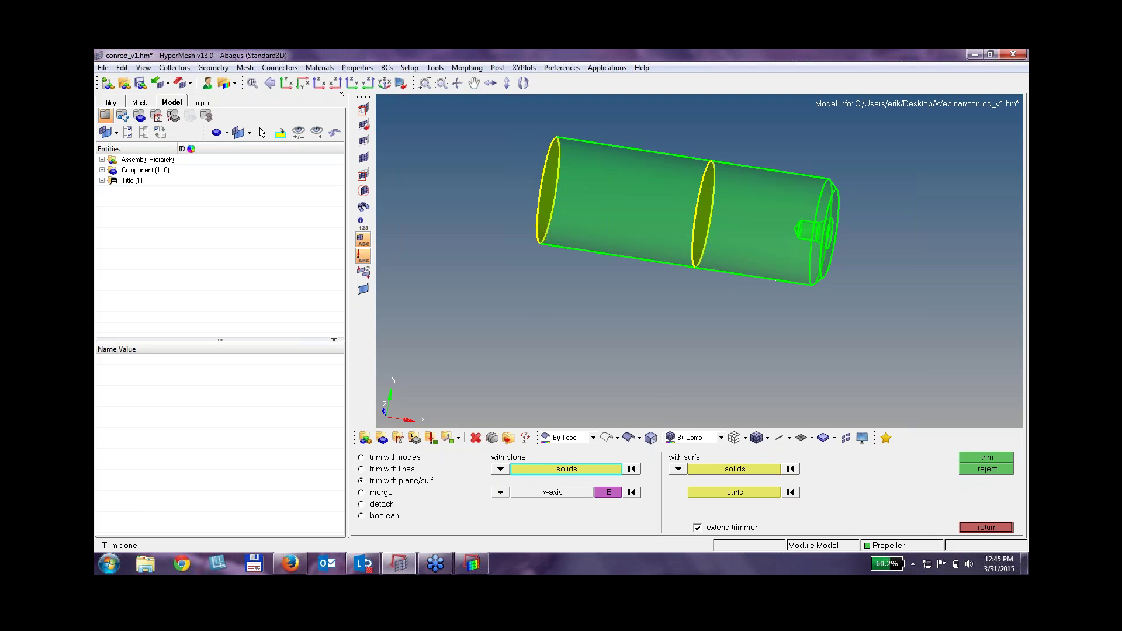
Examine the two trimmed portions and the centre hole in the shaft's end face from several angles.
scroll(780, 249, up, 5)
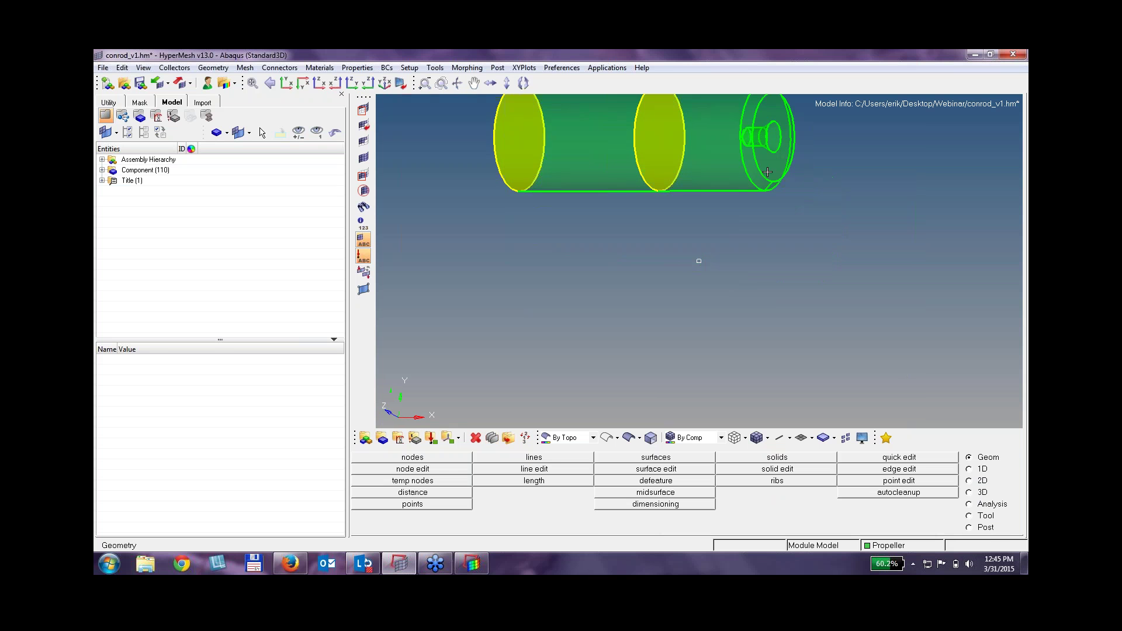
ctrl+right_drag(748, 155, 739, 292)
ctrl+drag(823, 214, 712, 183)
scroll(747, 190, down, 3)
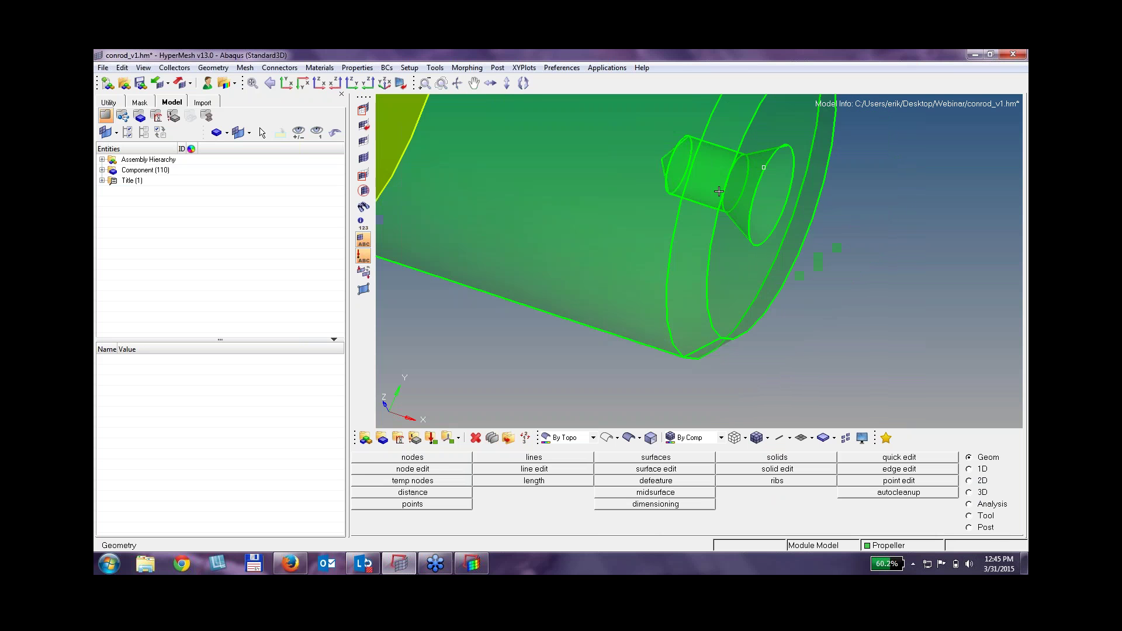
ctrl+drag(691, 241, 739, 250)
ctrl+right_drag(670, 259, 860, 289)
ctrl+drag(678, 234, 674, 265)
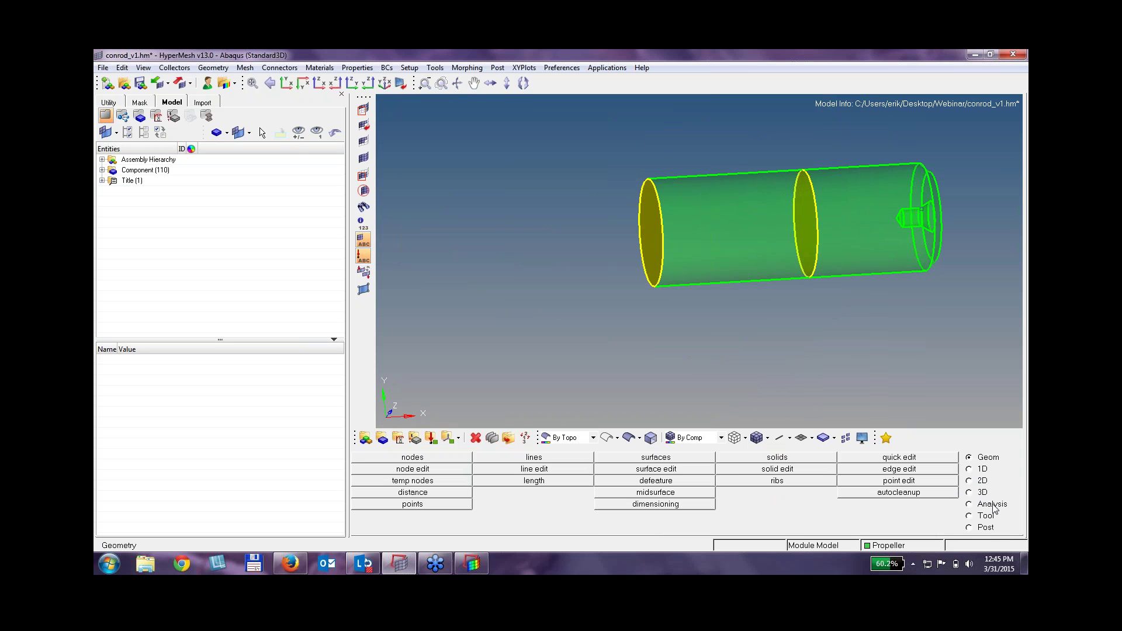
Start a multi-solid Solid Map mesh on the plain cylindrical portion without the hole, using an element size of 2.
click(250, 70)
mouse_move(257, 80)
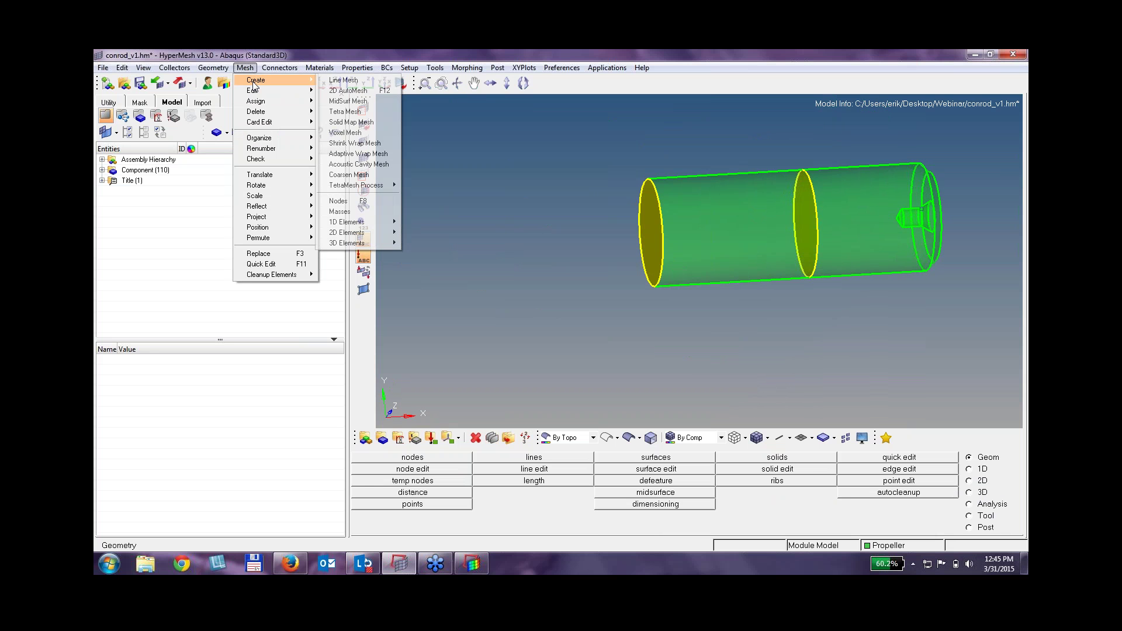
click(370, 124)
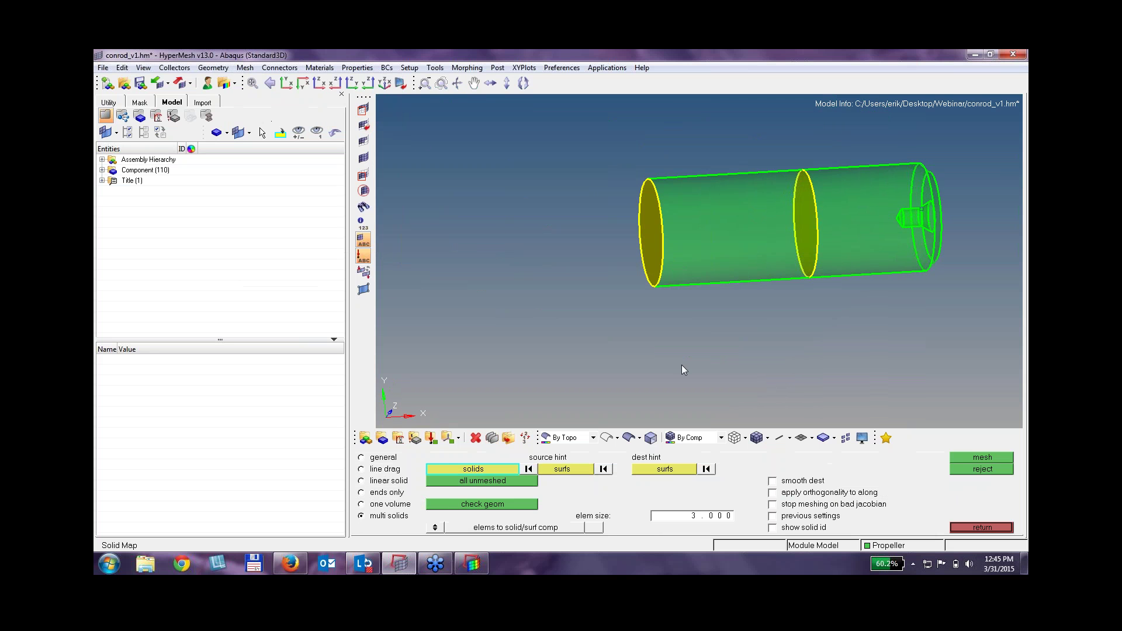
click(654, 258)
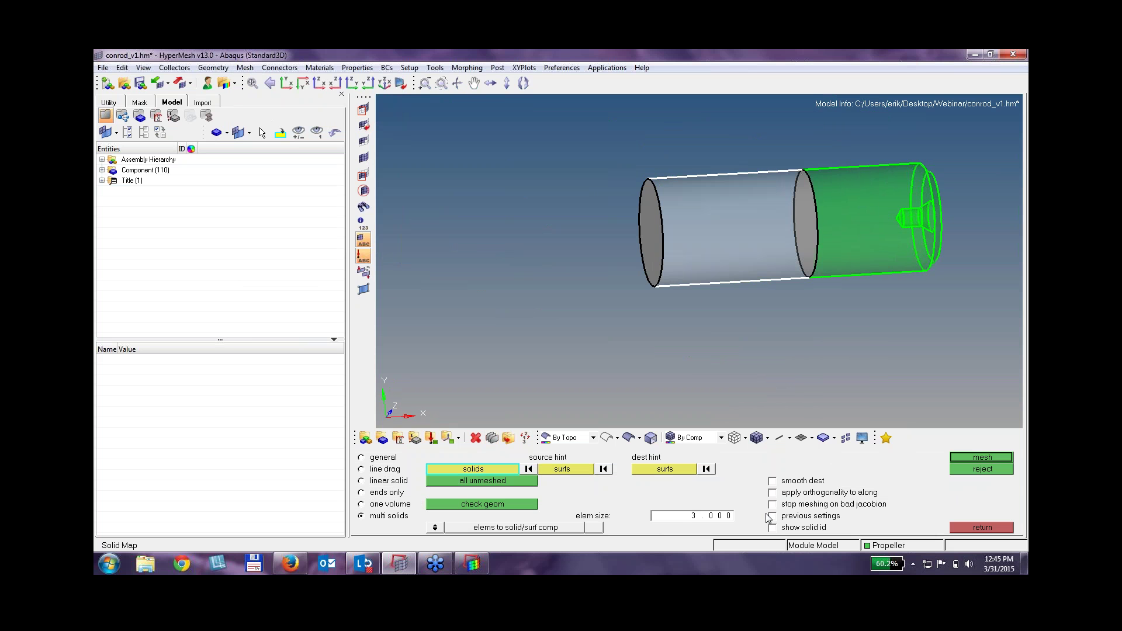
click(684, 520)
text(2)
key(Return)
click(991, 458)
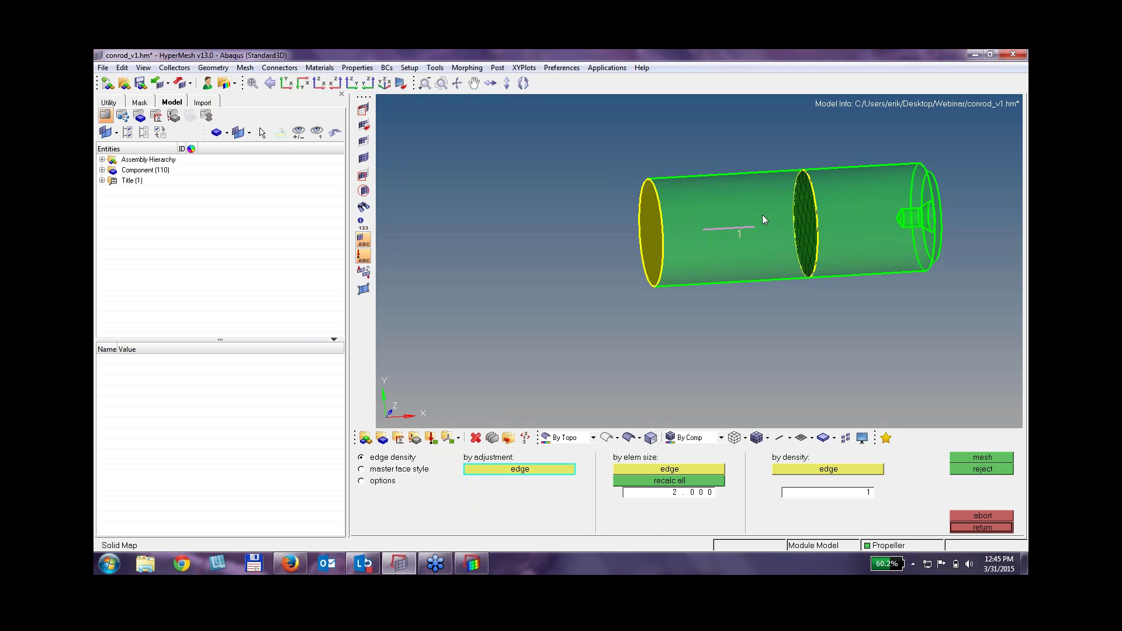
Recalculate all edge densities for an element size of 1 and generate the solid map mesh.
ctrl+drag(762, 215, 869, 219)
click(677, 492)
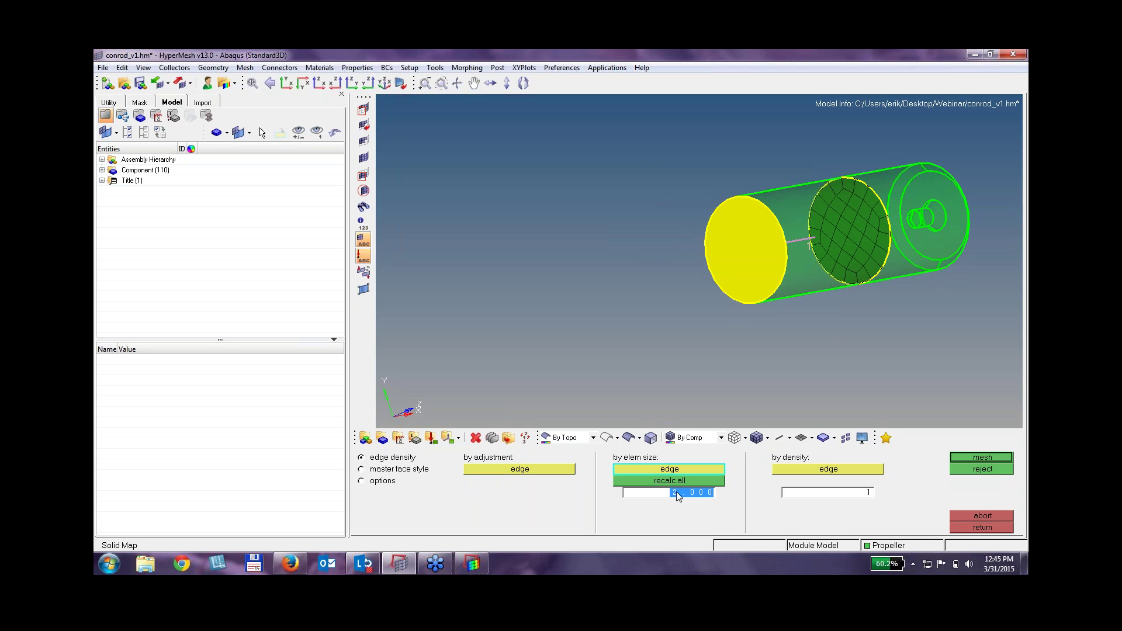
text(1)
click(692, 482)
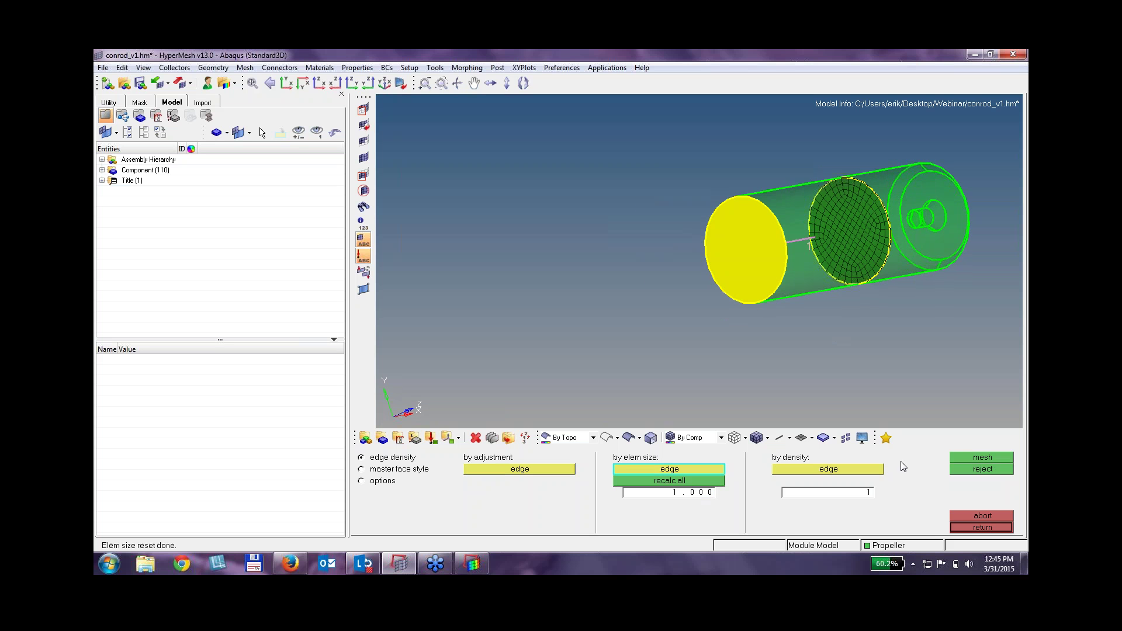
click(985, 458)
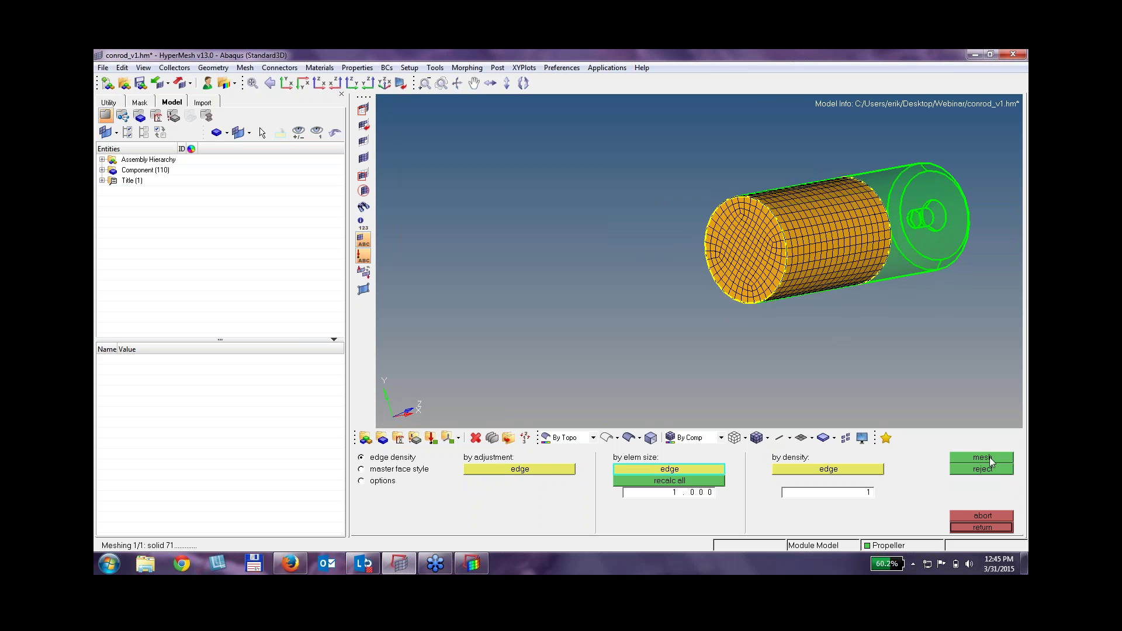
click(970, 527)
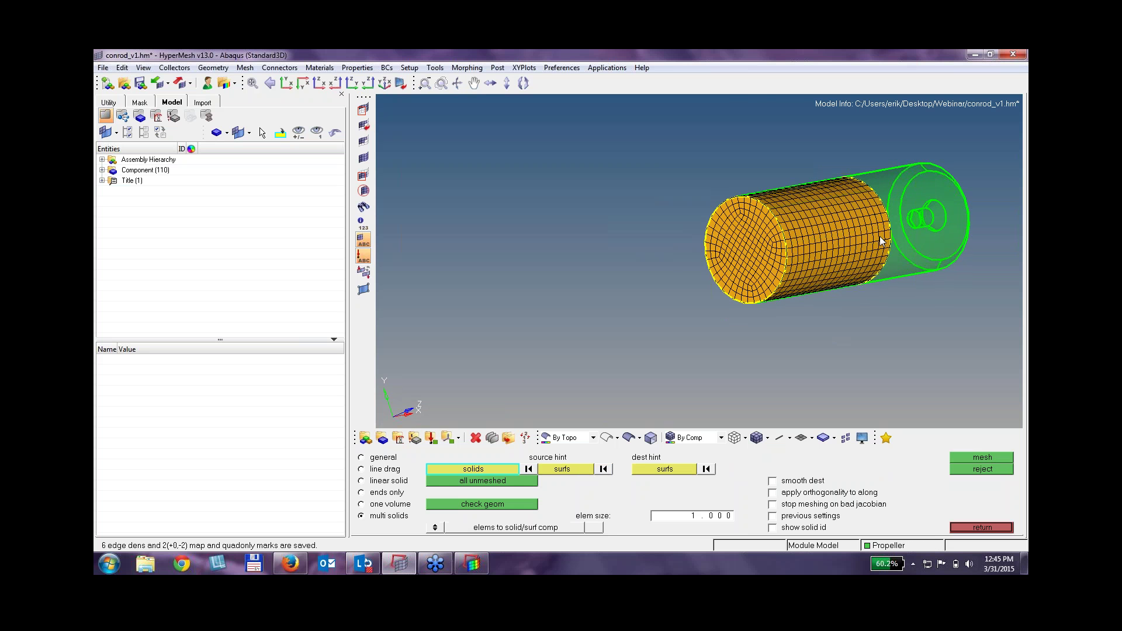
Inspect the quad pattern at the interface between the meshed portion and the unmeshed end with the hole.
ctrl+drag(883, 241, 810, 312)
scroll(810, 314, up, 5)
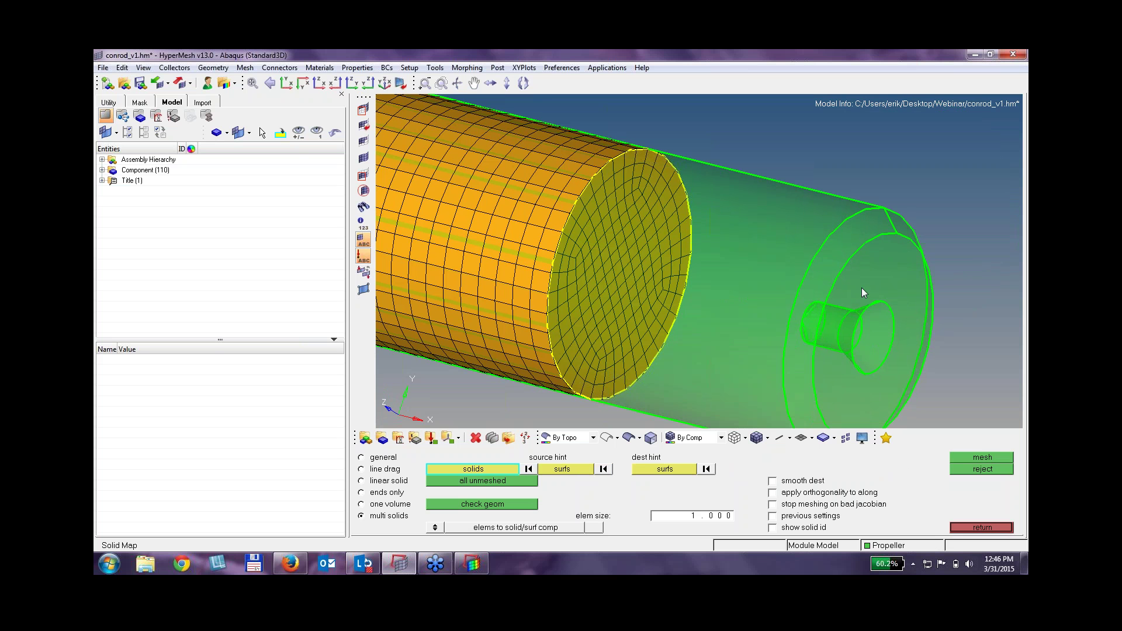
ctrl+drag(801, 288, 846, 302)
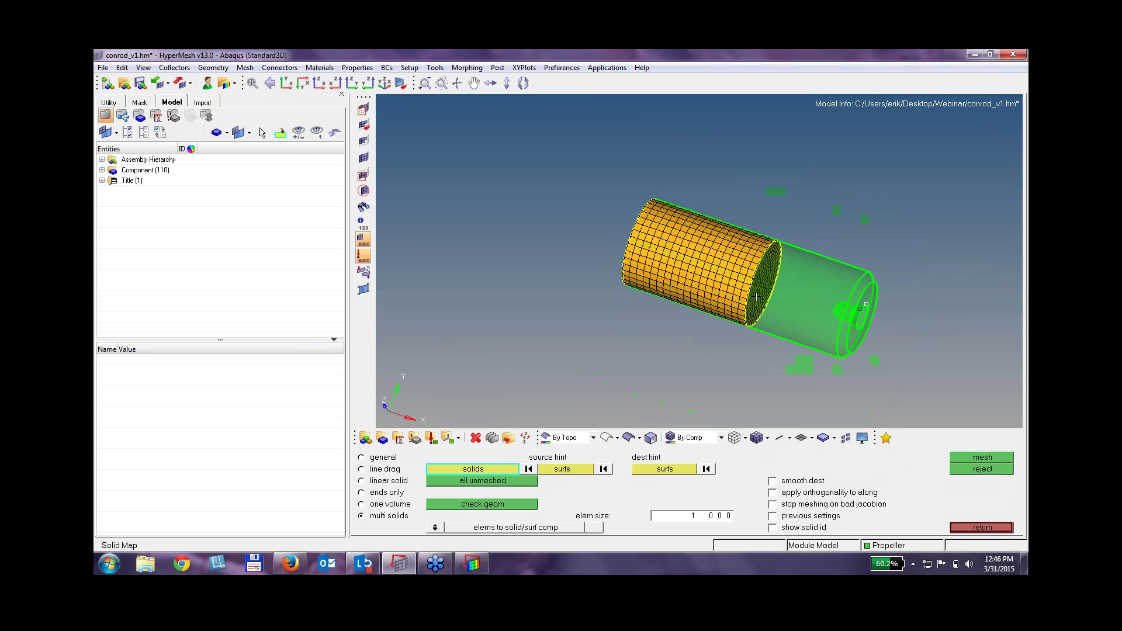
ctrl+drag(851, 308, 799, 322)
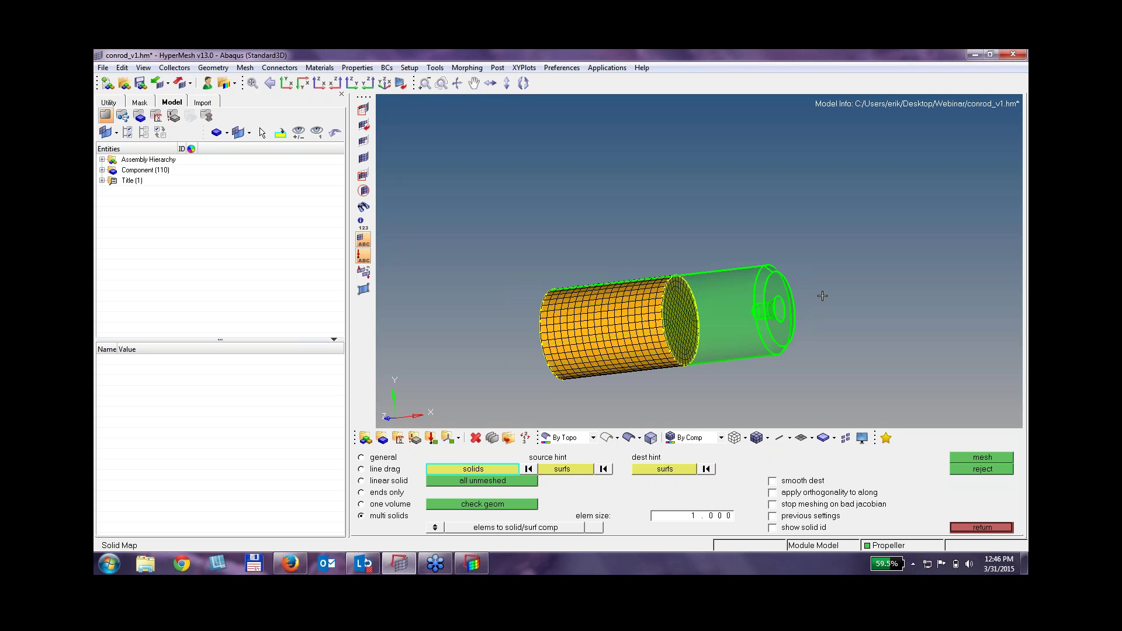
ctrl+drag(777, 296, 741, 346)
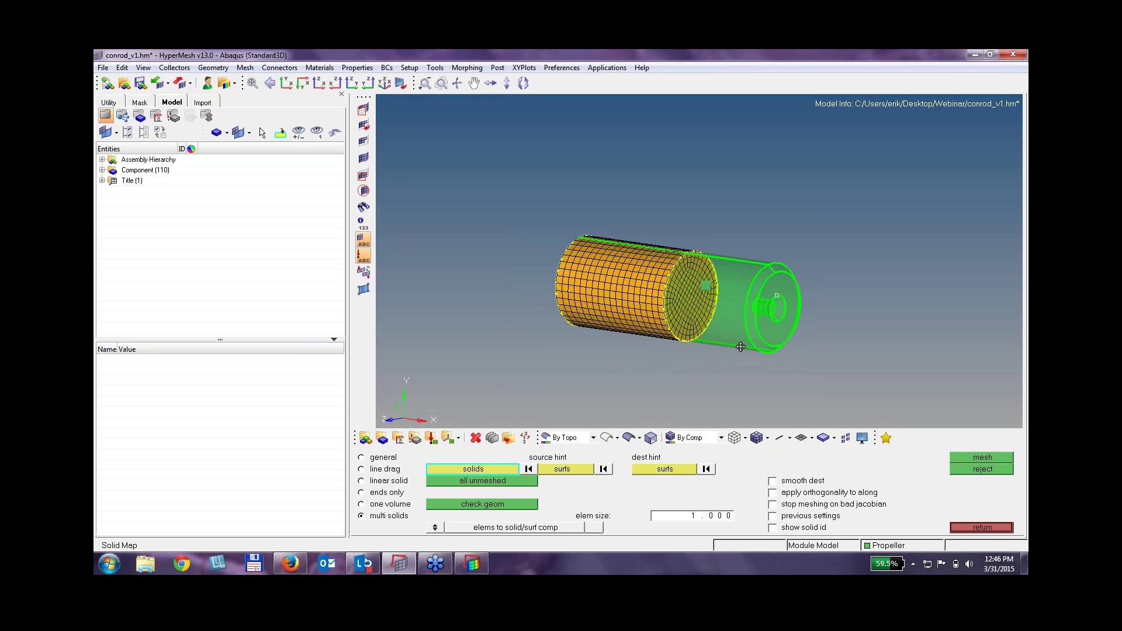
scroll(742, 342, up, 5)
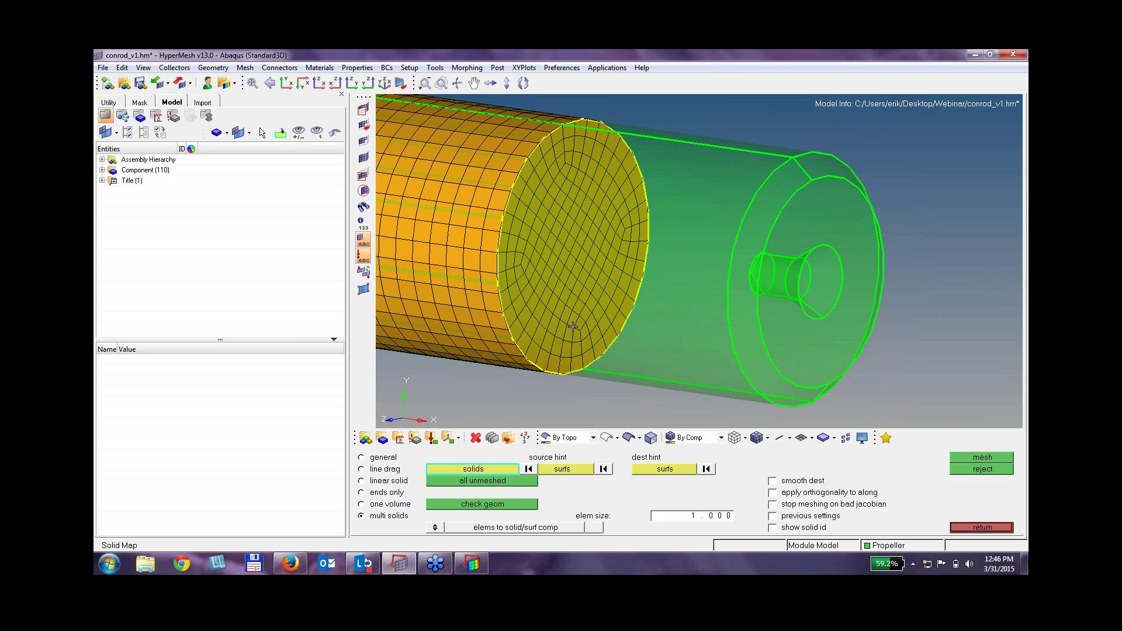
ctrl+right_drag(499, 263, 560, 253)
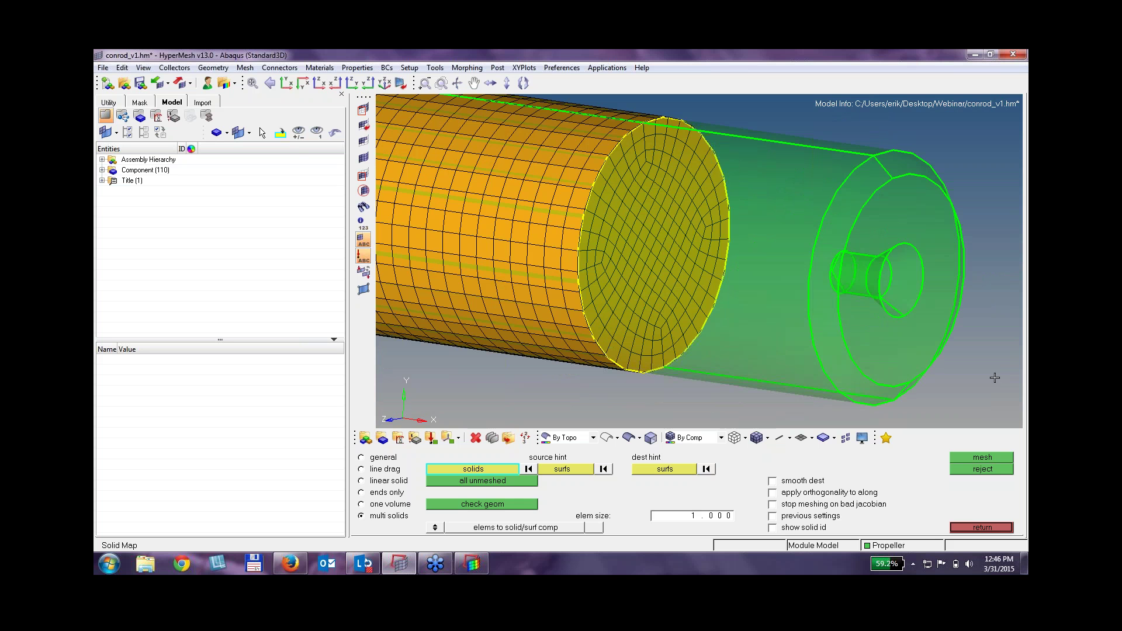
Volume tetra mesh the remaining end solid with mixed (pyramid on quad) 3D elements and an element size of 1.
click(979, 527)
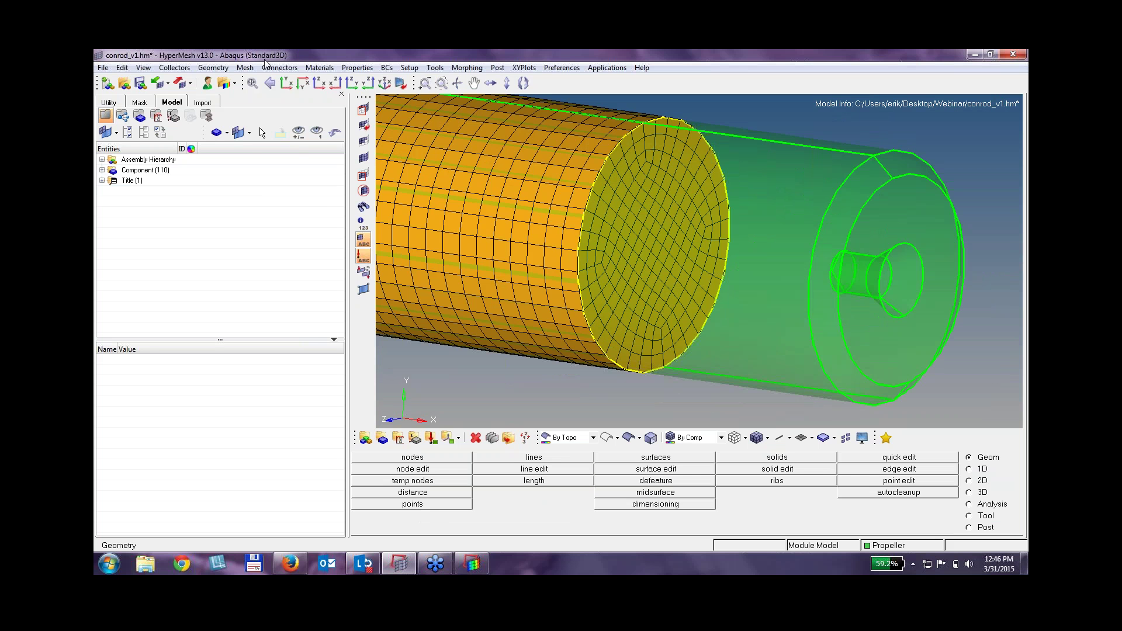
click(246, 68)
mouse_move(257, 80)
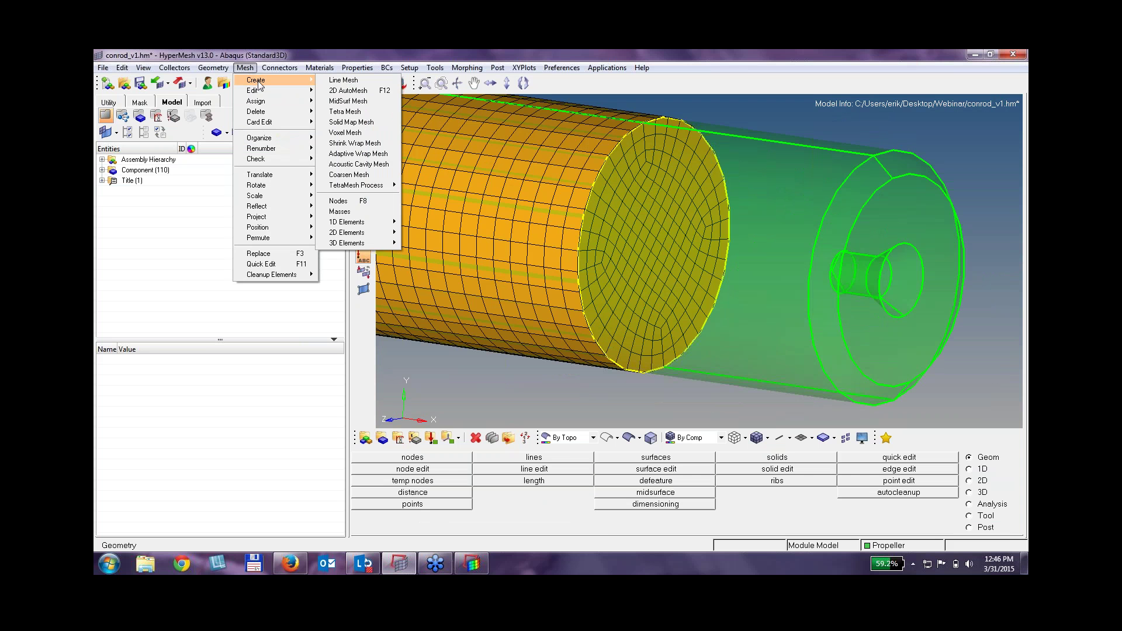
click(354, 111)
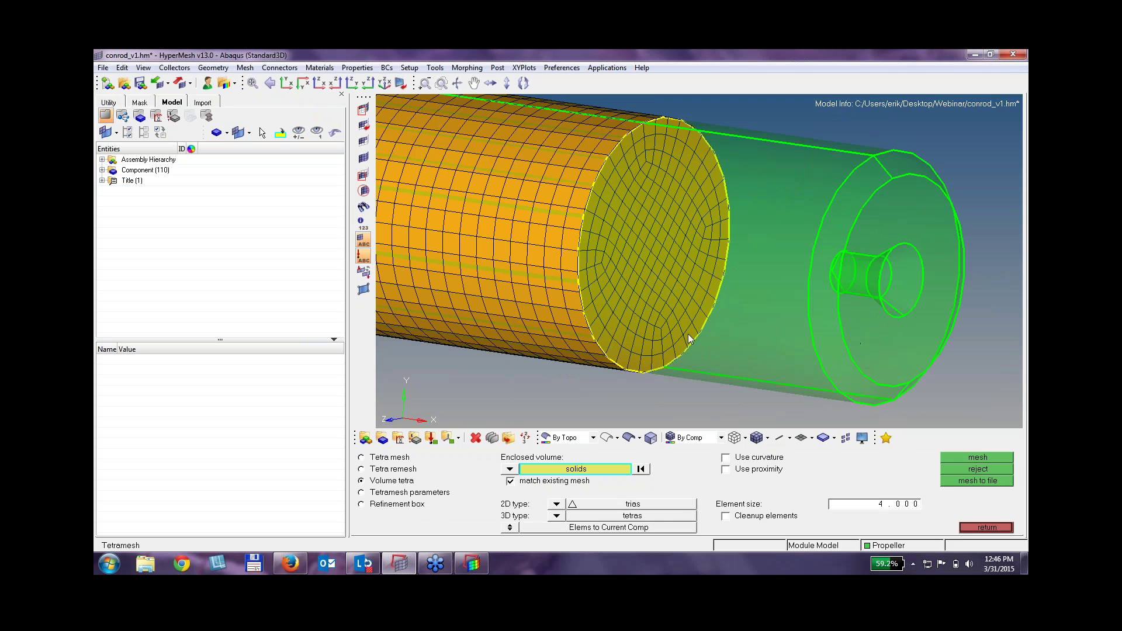
ctrl+right_drag(641, 242, 637, 238)
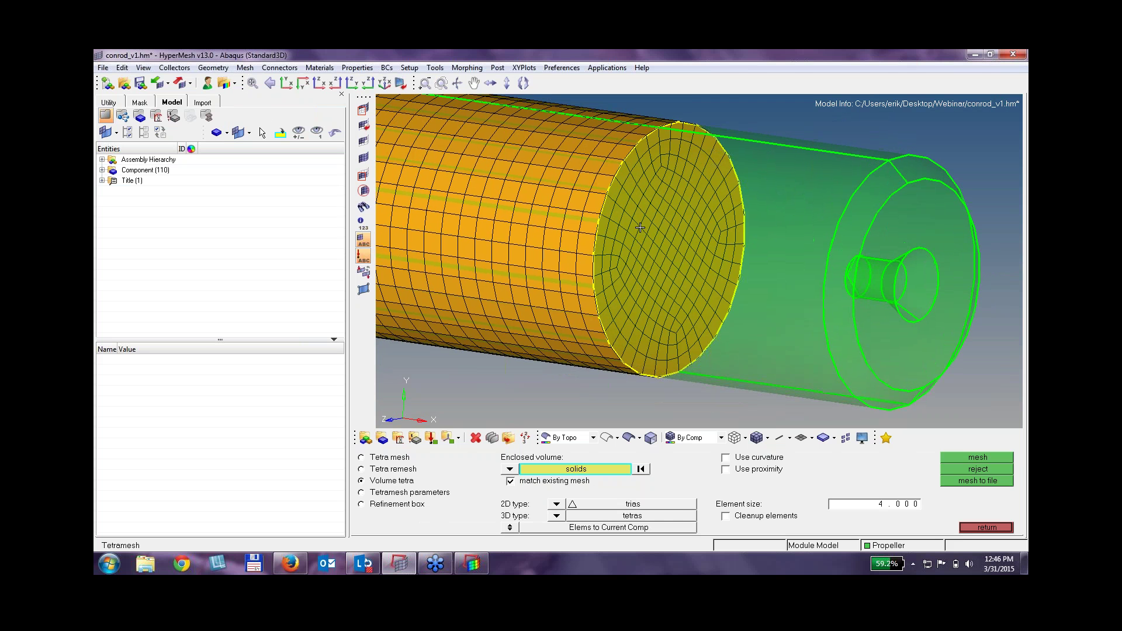
click(557, 516)
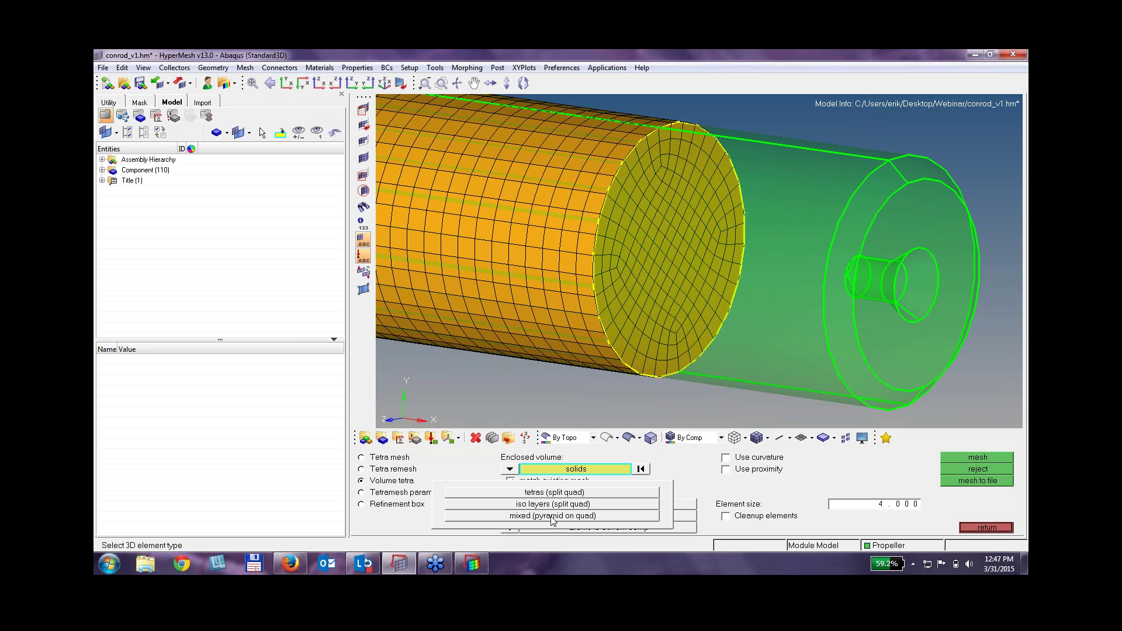
click(554, 517)
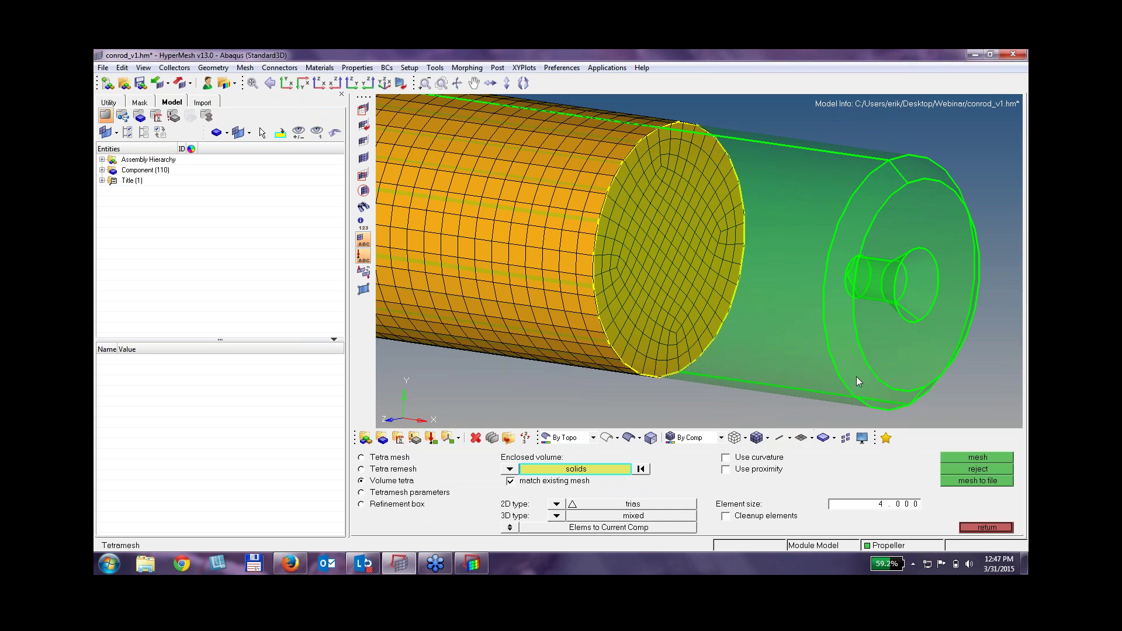
click(890, 504)
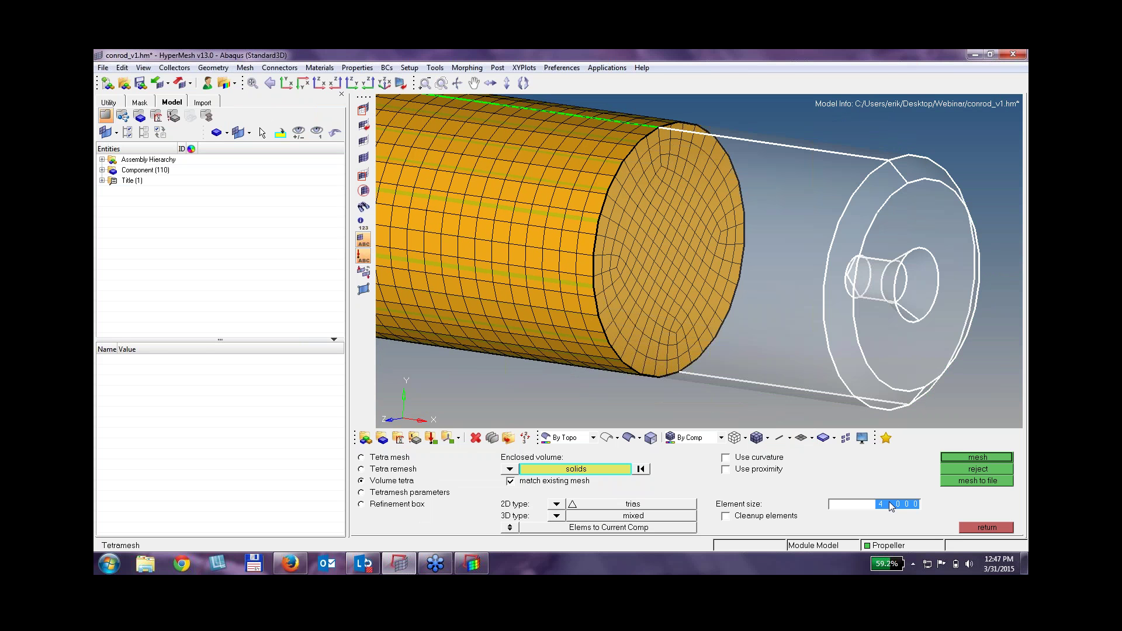
text(1)
click(976, 457)
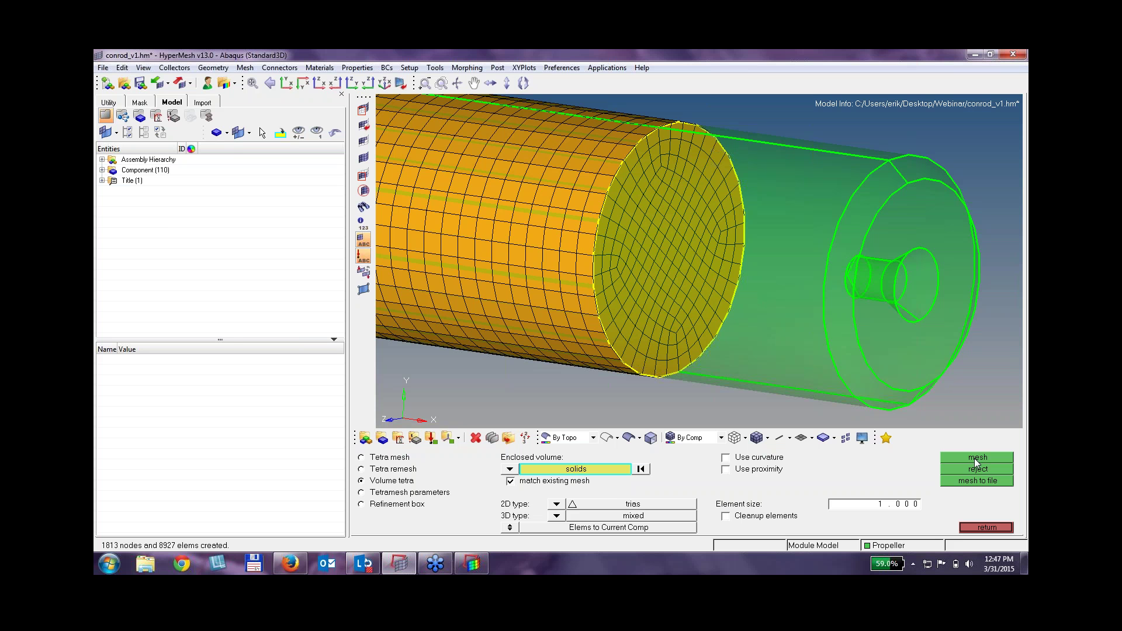
Turn on the display of the Propeller component's elements.
click(101, 170)
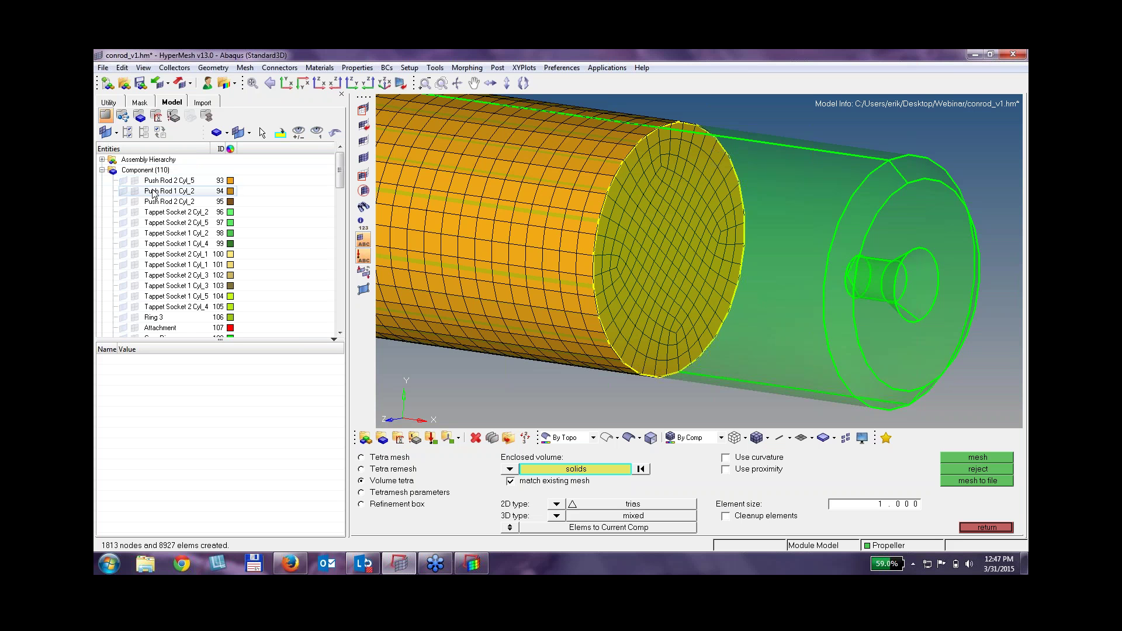
scroll(185, 270, down, 10)
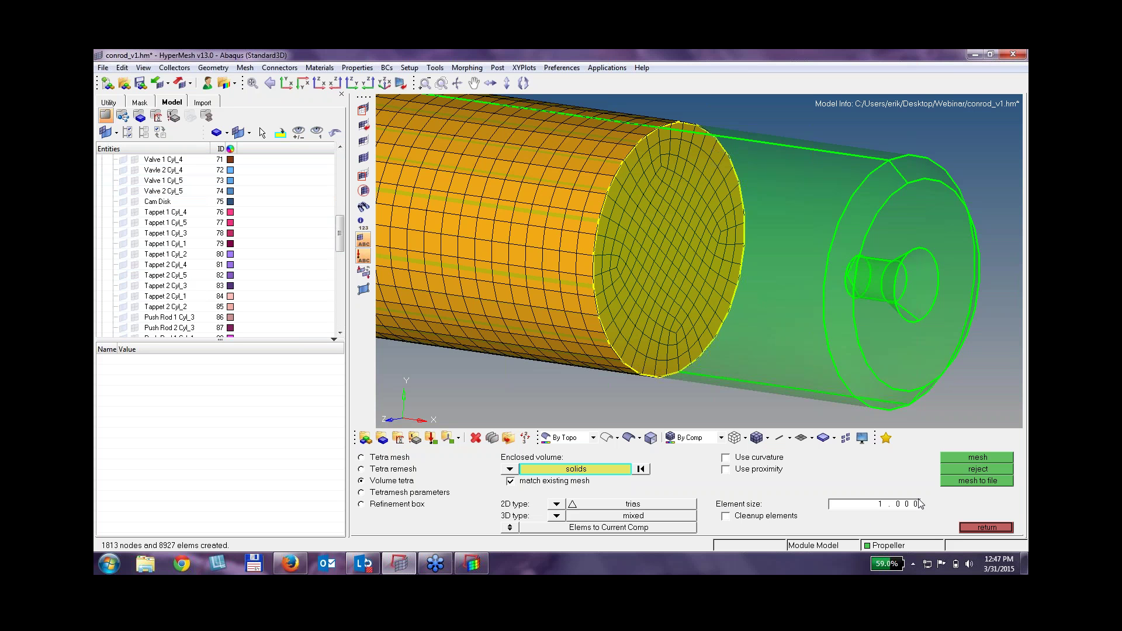
mouse_move(340, 234)
mouse_down()
mouse_move(341, 310)
mouse_move(340, 173)
mouse_move(341, 221)
mouse_up()
click(135, 223)
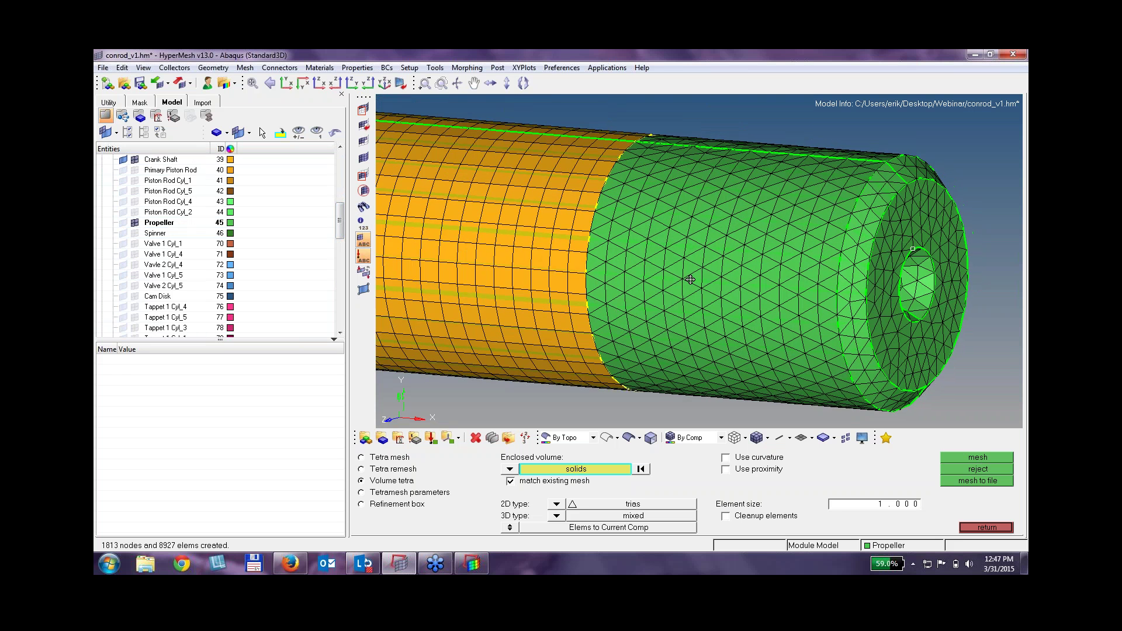
Leave the tetra meshing tool and inspect the transition between the hexa and tetra meshes on the shaft.
ctrl+drag(667, 280, 668, 235)
click(1000, 530)
scroll(668, 235, up, 5)
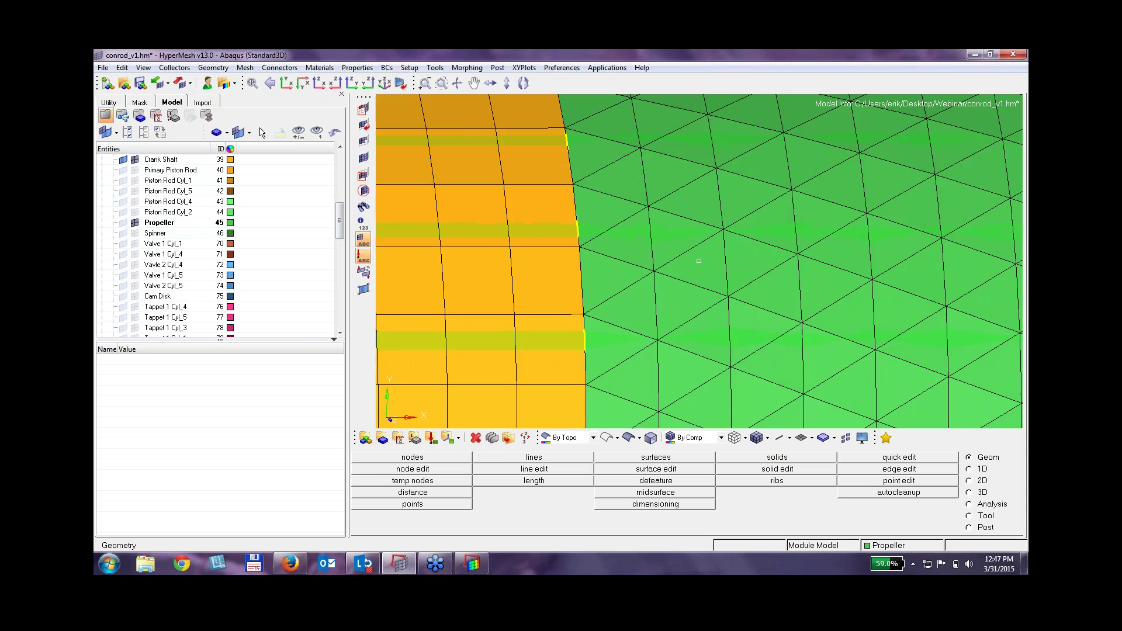
scroll(665, 250, down, 6)
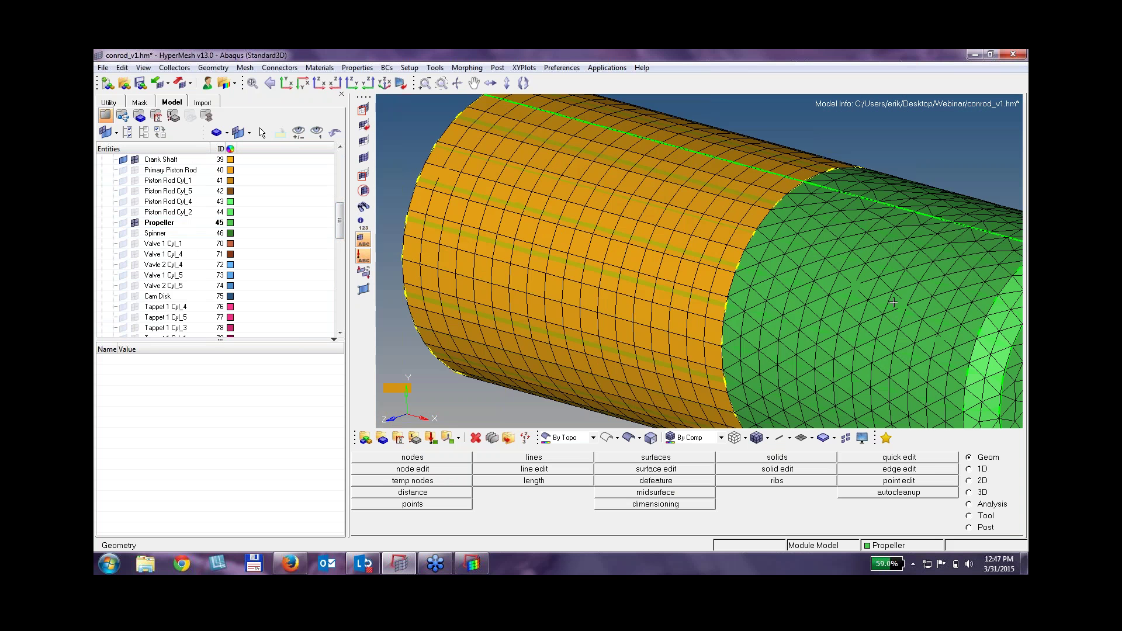
ctrl+drag(840, 270, 815, 262)
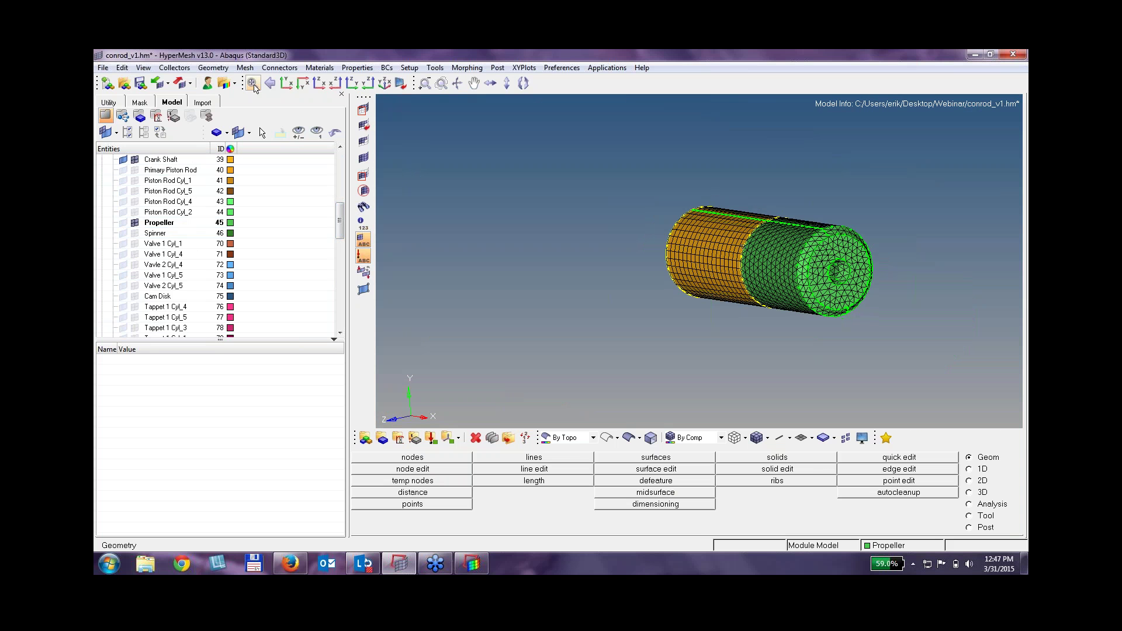
Isolate the Pyramid5 elements among the 3D elements.
click(146, 103)
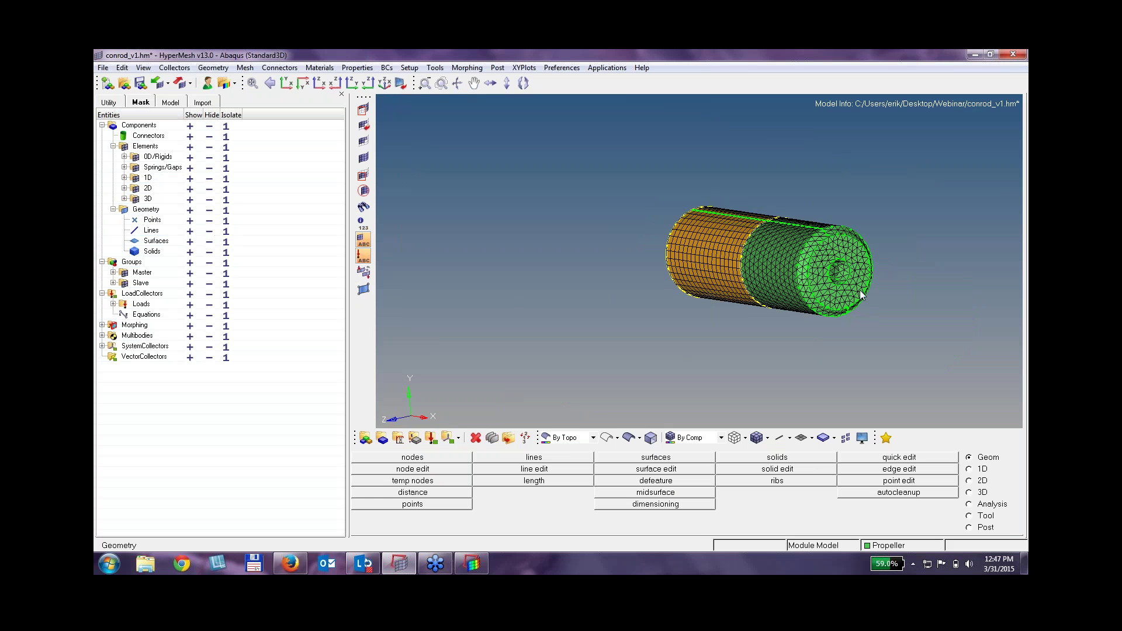
click(124, 199)
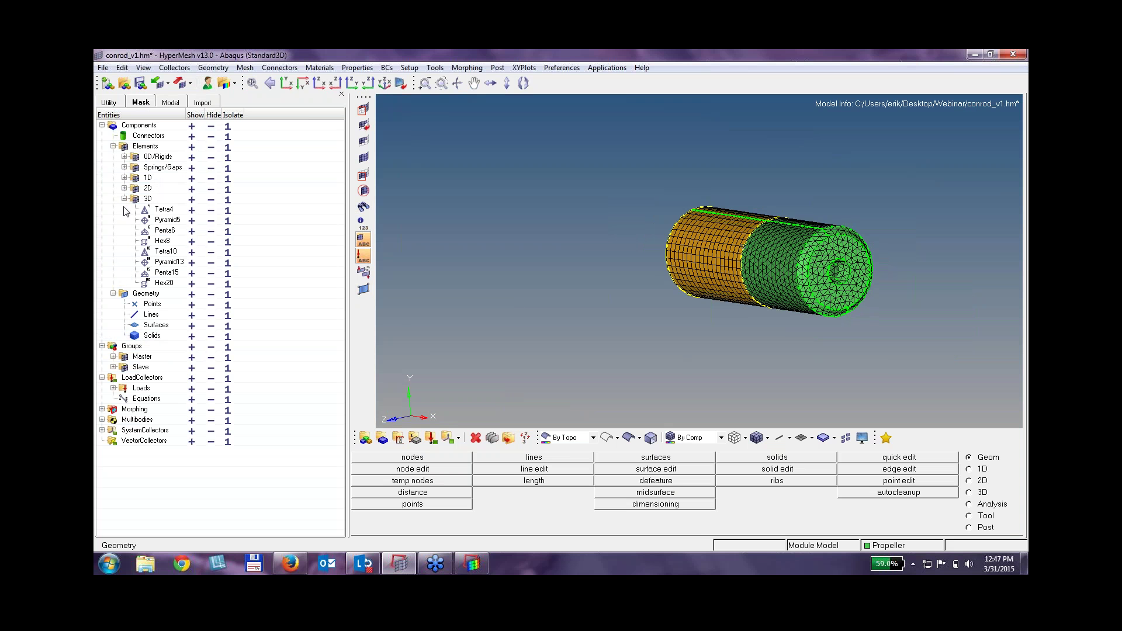
click(228, 221)
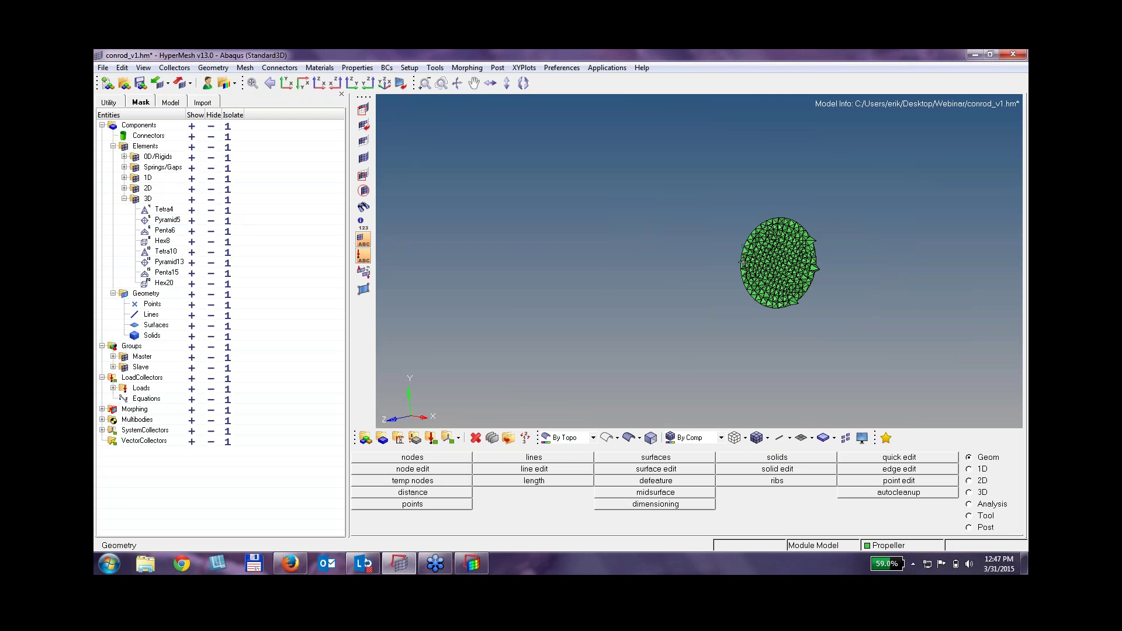
Examine the pyramid layer from both sides, comparing its quad faces with its triangular faces.
ctrl+drag(744, 262, 724, 223)
ctrl+scroll(758, 254, up, 5)
ctrl+right_drag(764, 304, 733, 217)
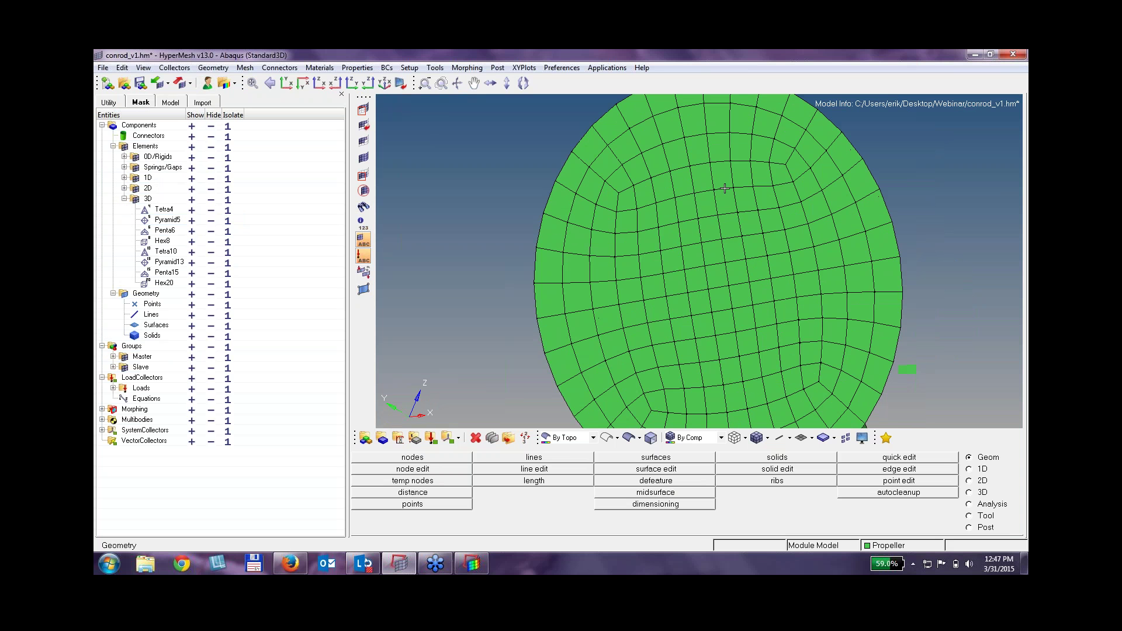
ctrl+drag(799, 163, 755, 184)
ctrl+scroll(801, 207, down, 5)
ctrl+scroll(801, 207, down, 4)
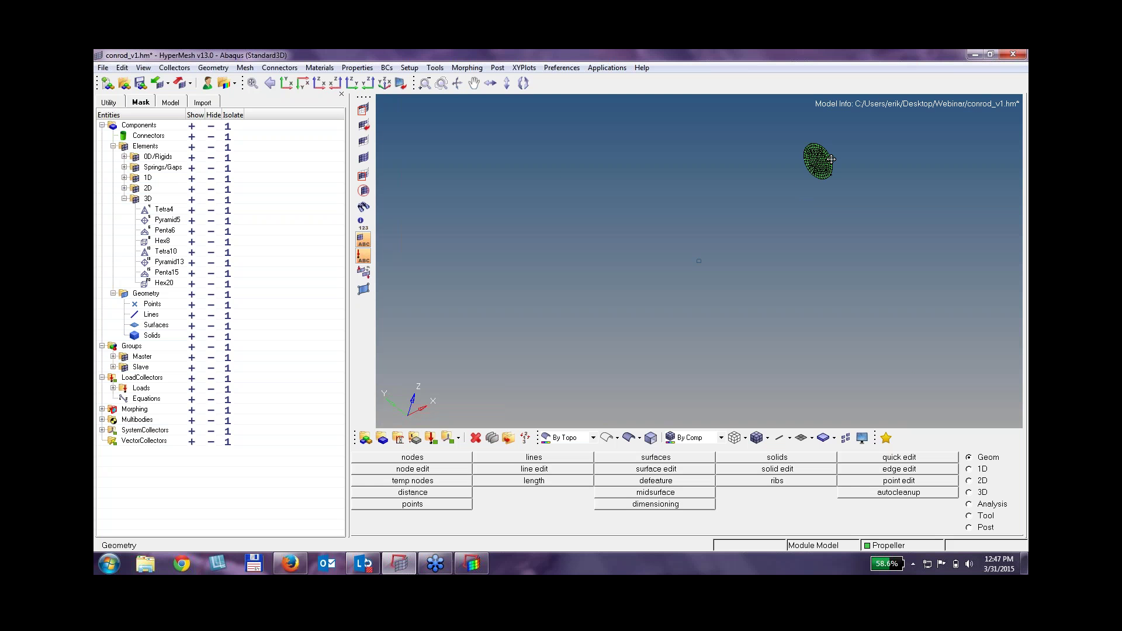
ctrl+drag(832, 160, 839, 126)
ctrl+right_drag(839, 124, 749, 210)
ctrl+scroll(721, 233, up, 6)
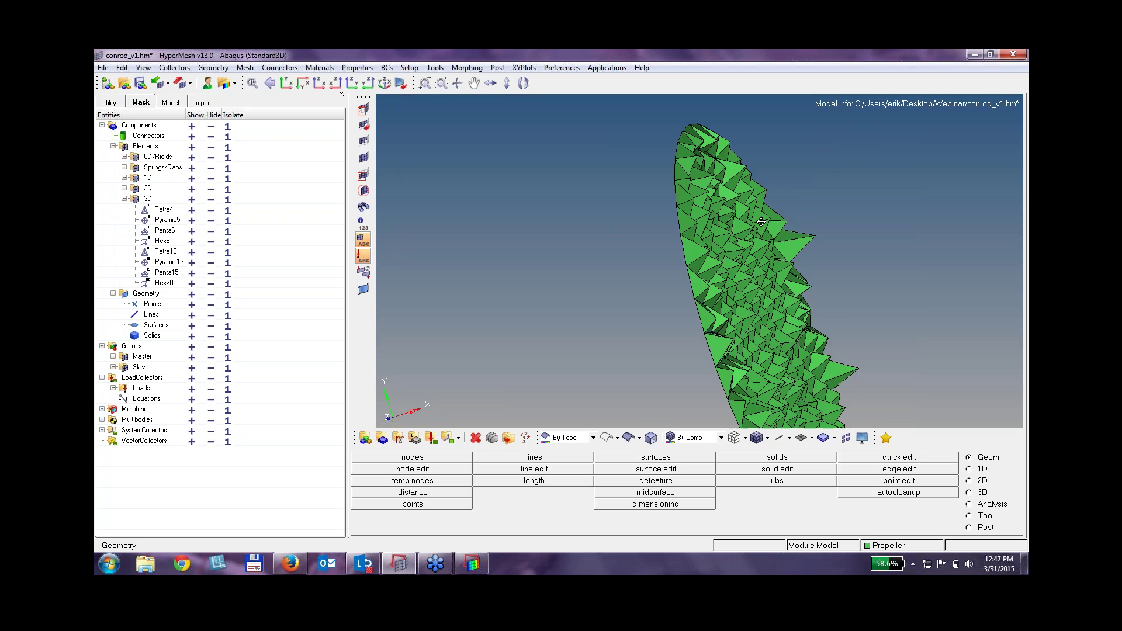
ctrl+drag(761, 222, 667, 233)
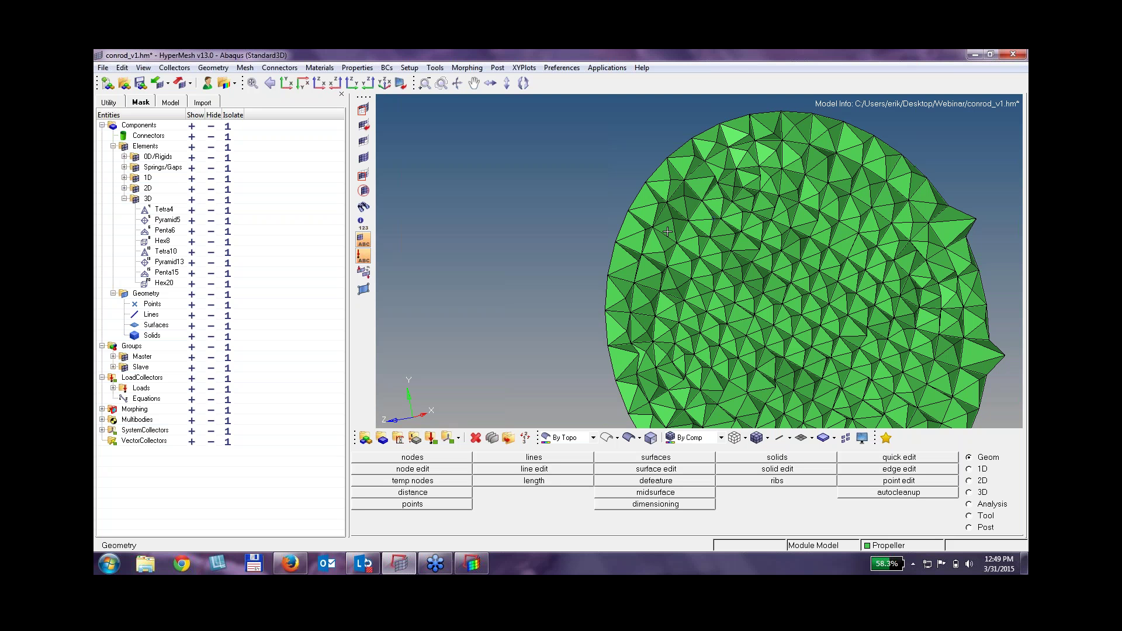
Unmask all elements and return to the model's component tree.
click(171, 102)
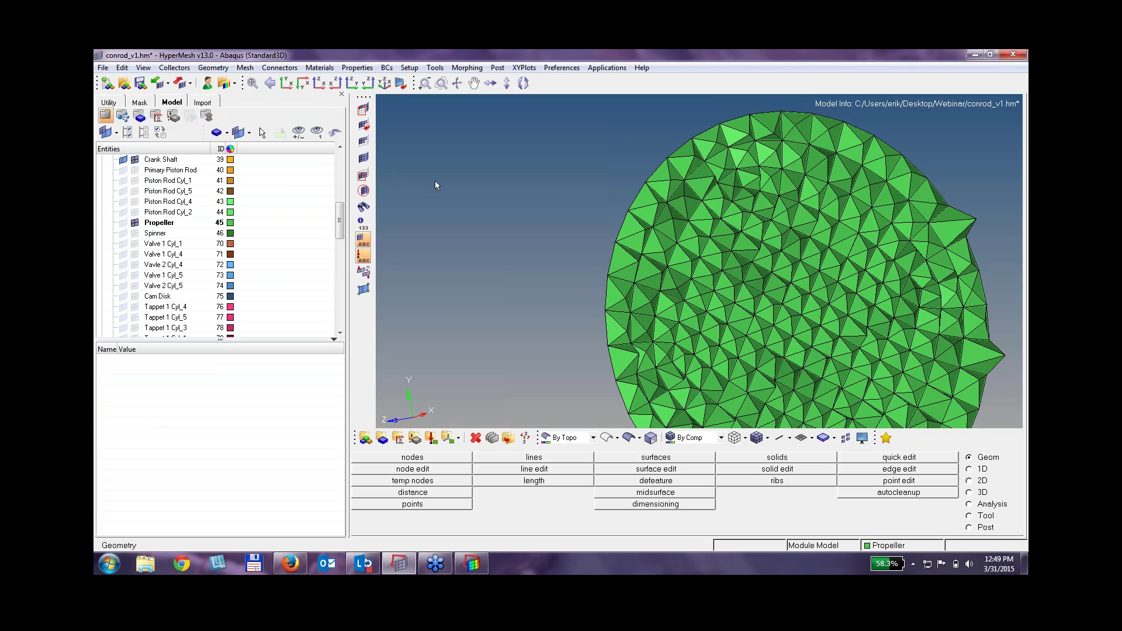
ctrl+drag(780, 303, 789, 190)
scroll(802, 264, down, 5)
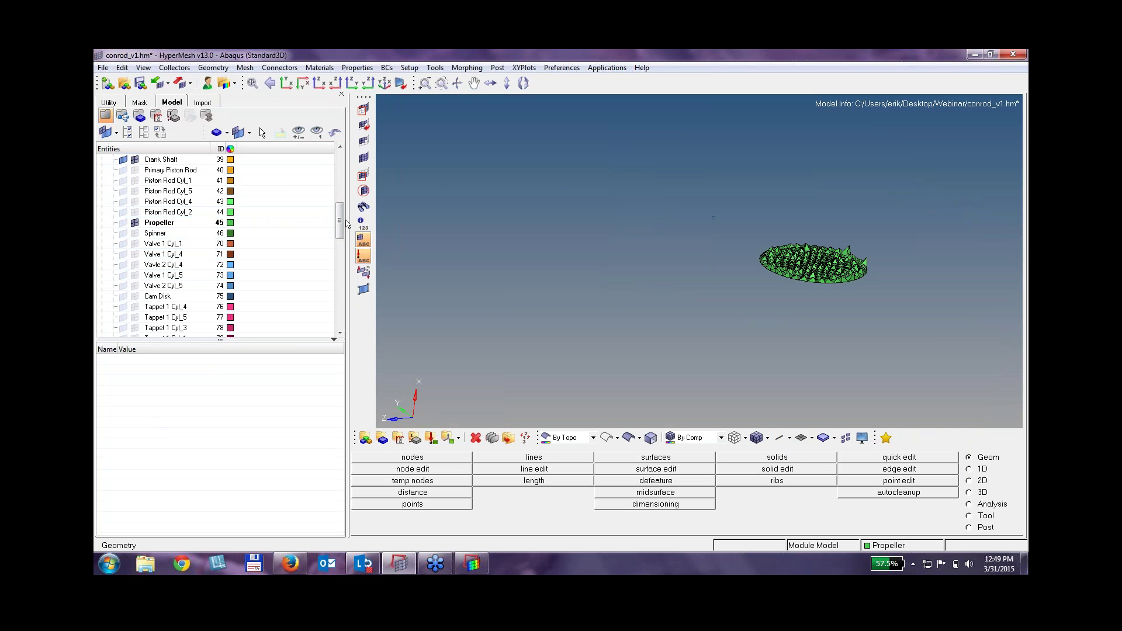
click(363, 158)
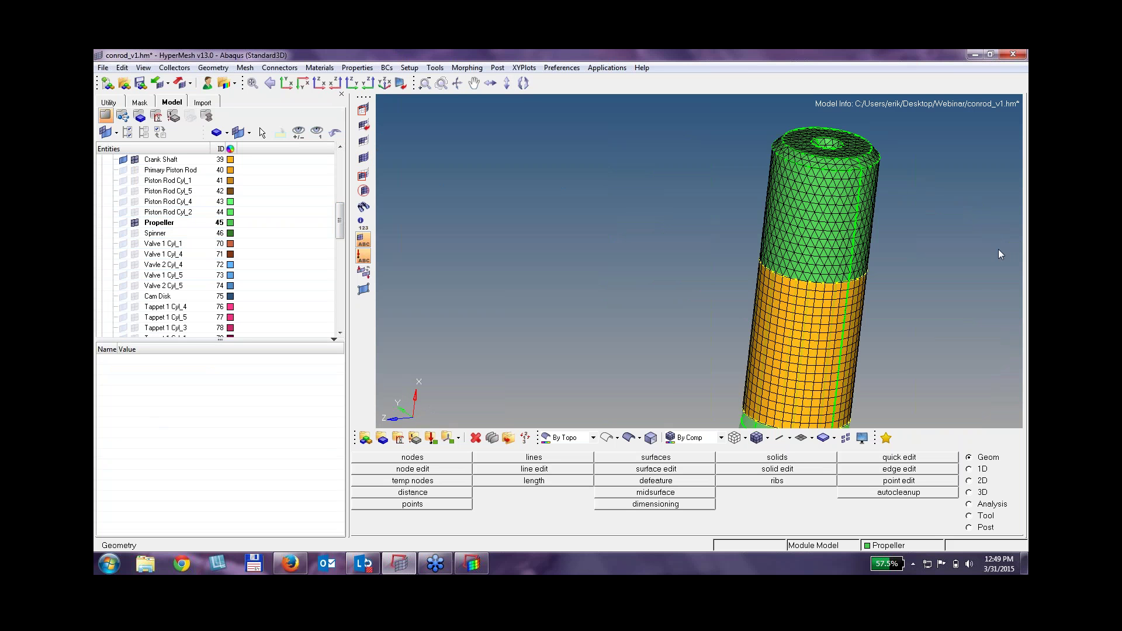
ctrl+drag(999, 249, 656, 261)
Create a first load collector and color it yellow.
right_click(298, 233)
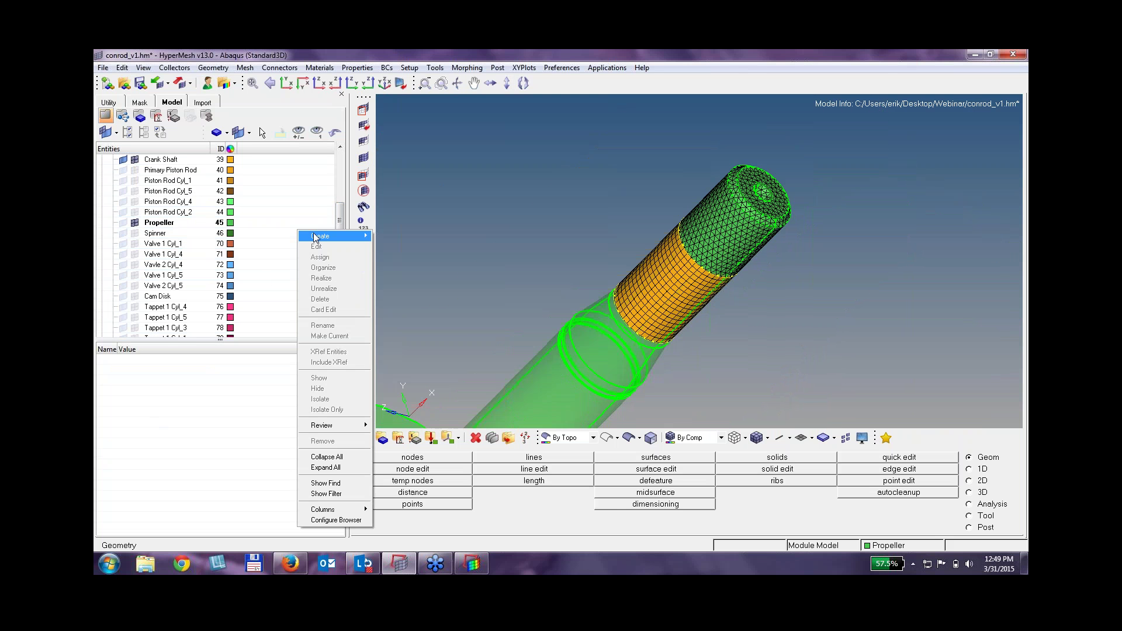
mouse_move(370, 238)
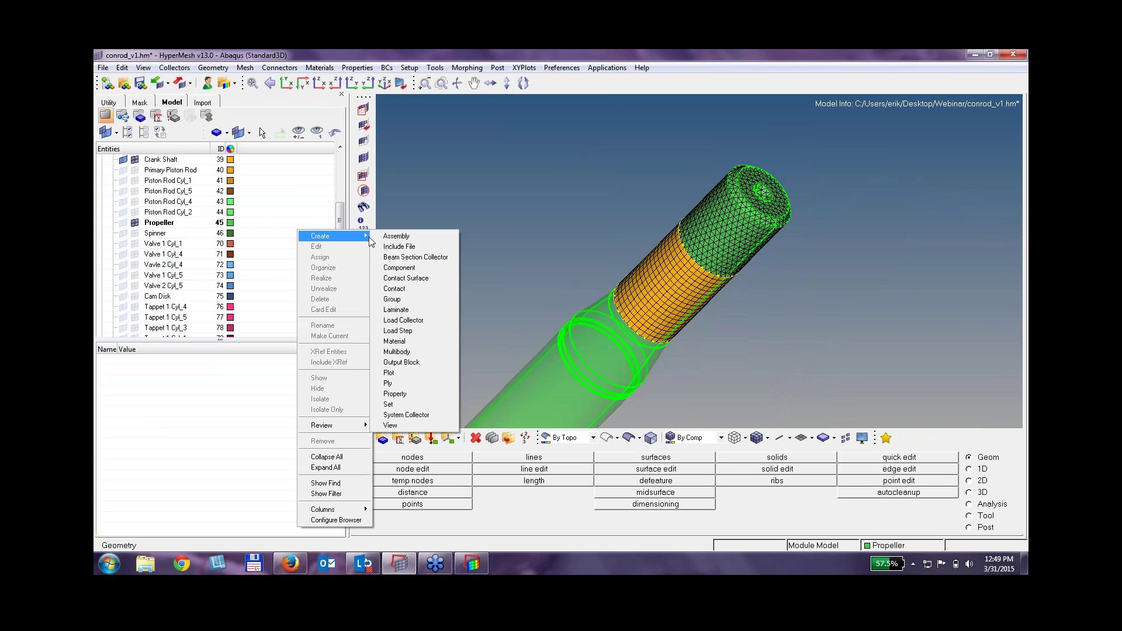
click(415, 320)
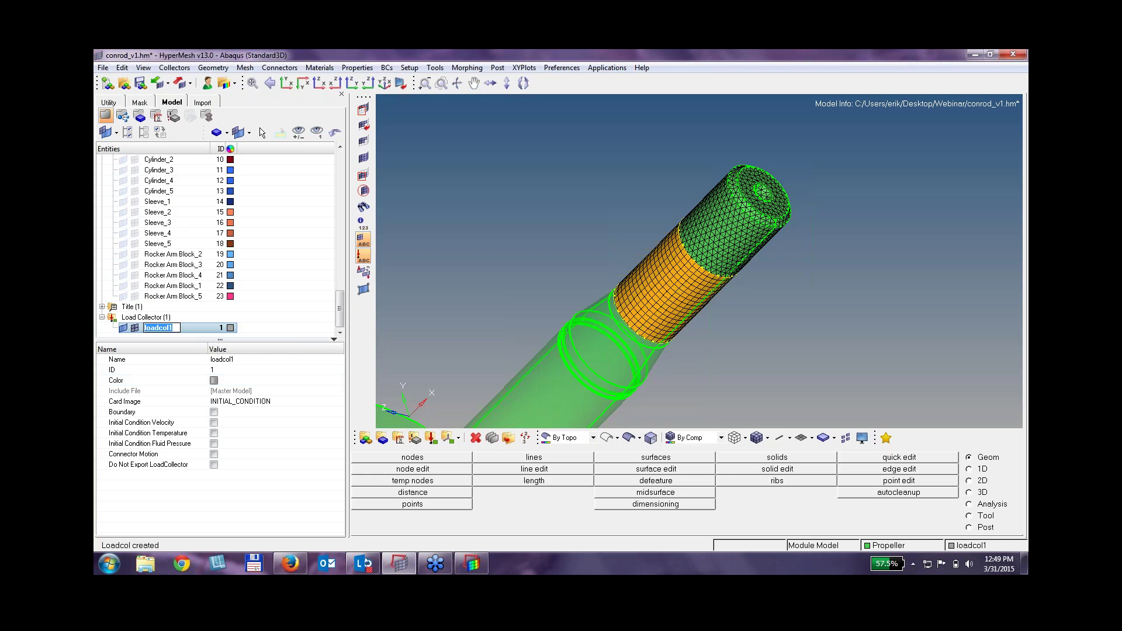
click(230, 328)
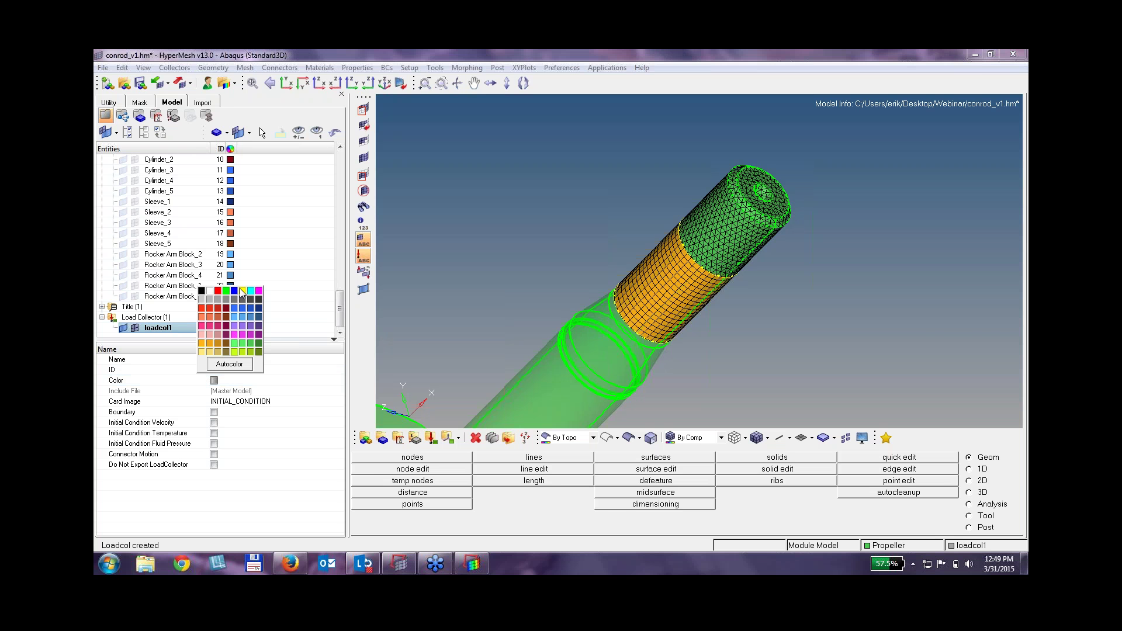
click(243, 291)
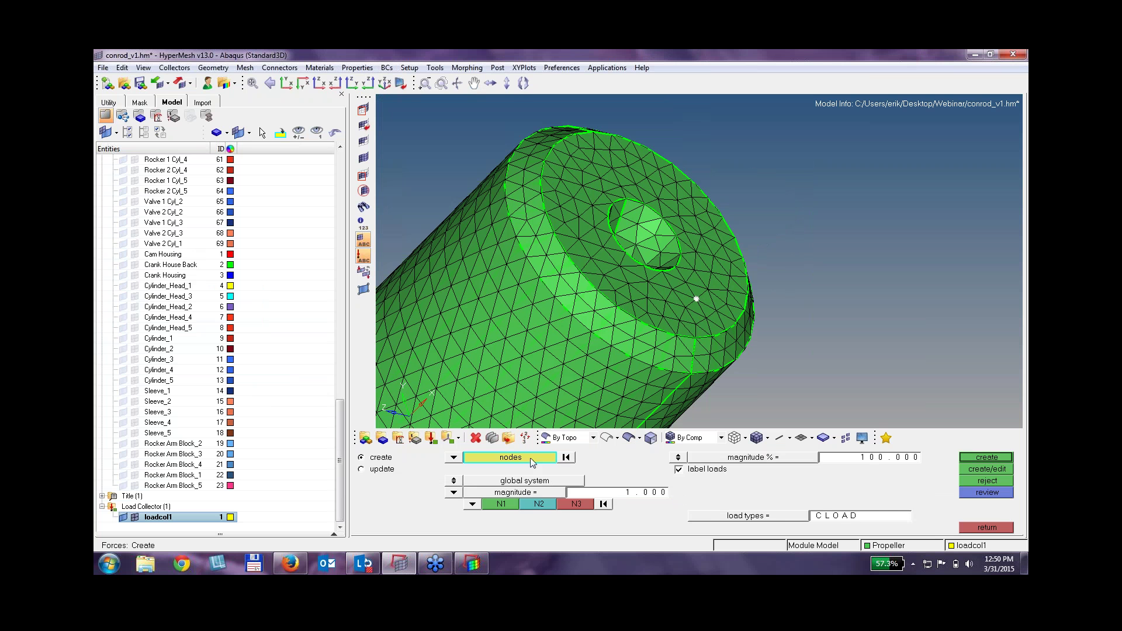
Select all nodes on the shaft's end face by face and set the force direction to the x-axis.
click(533, 462)
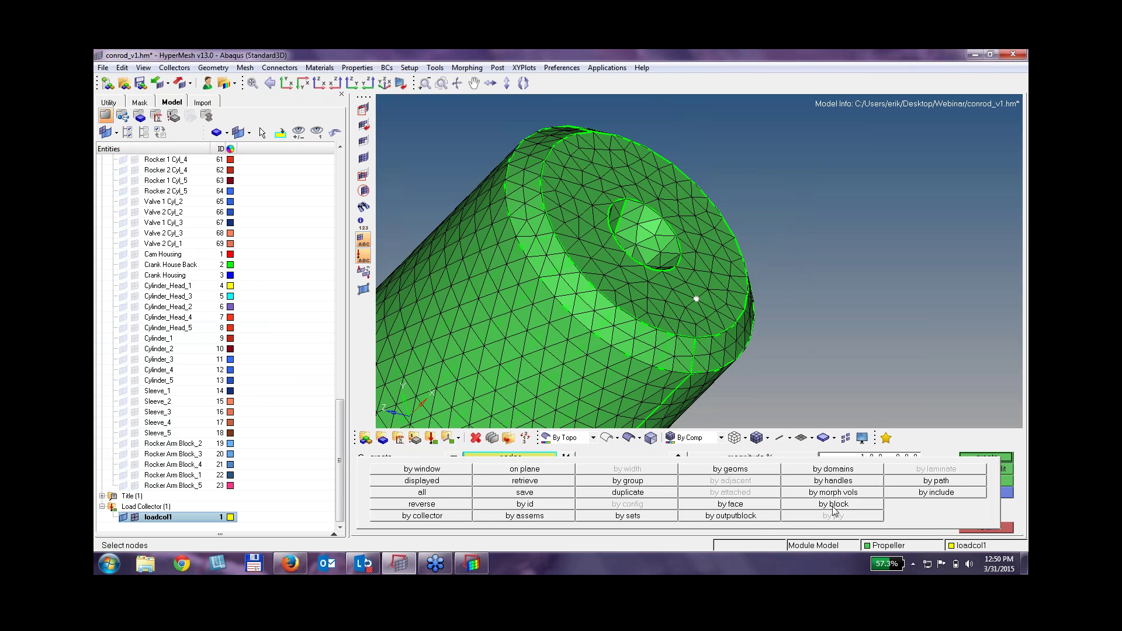
click(738, 506)
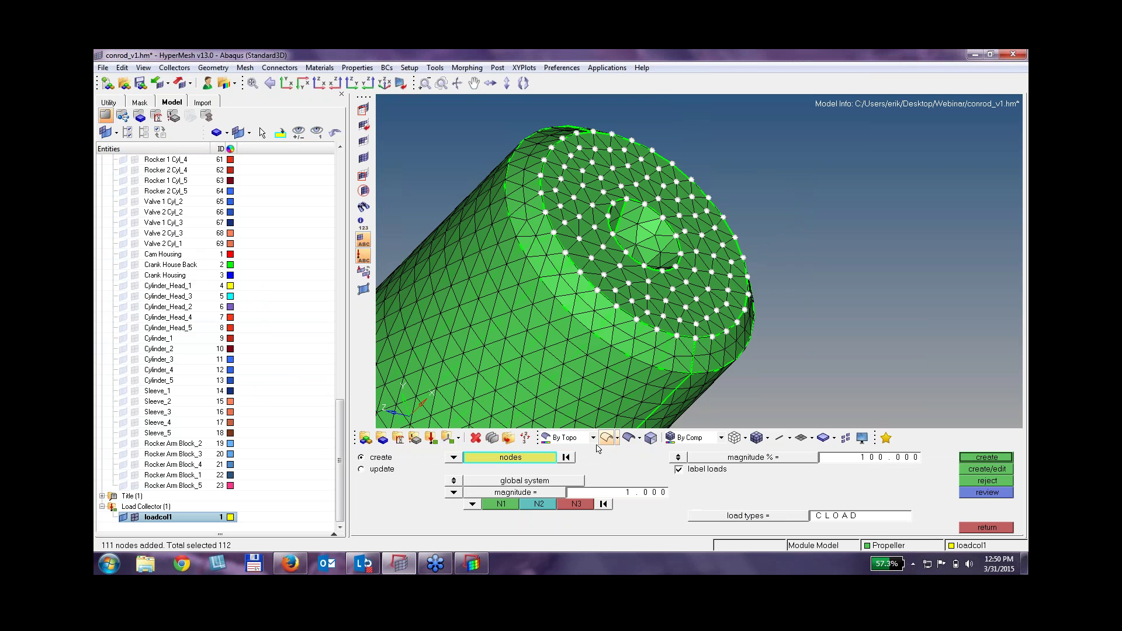
click(472, 504)
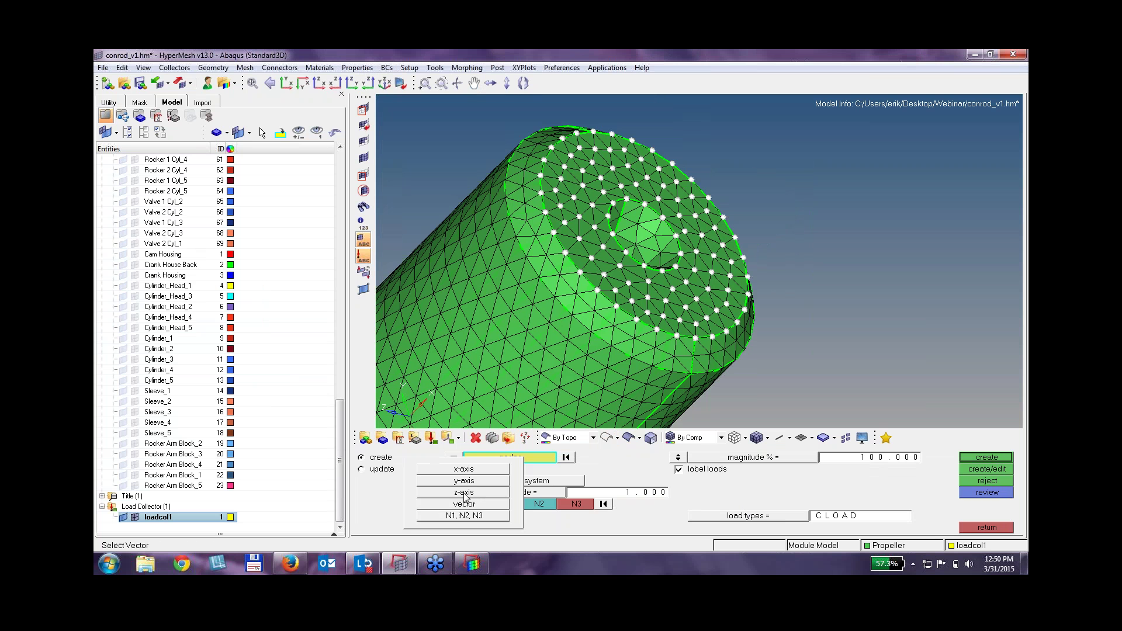
click(477, 474)
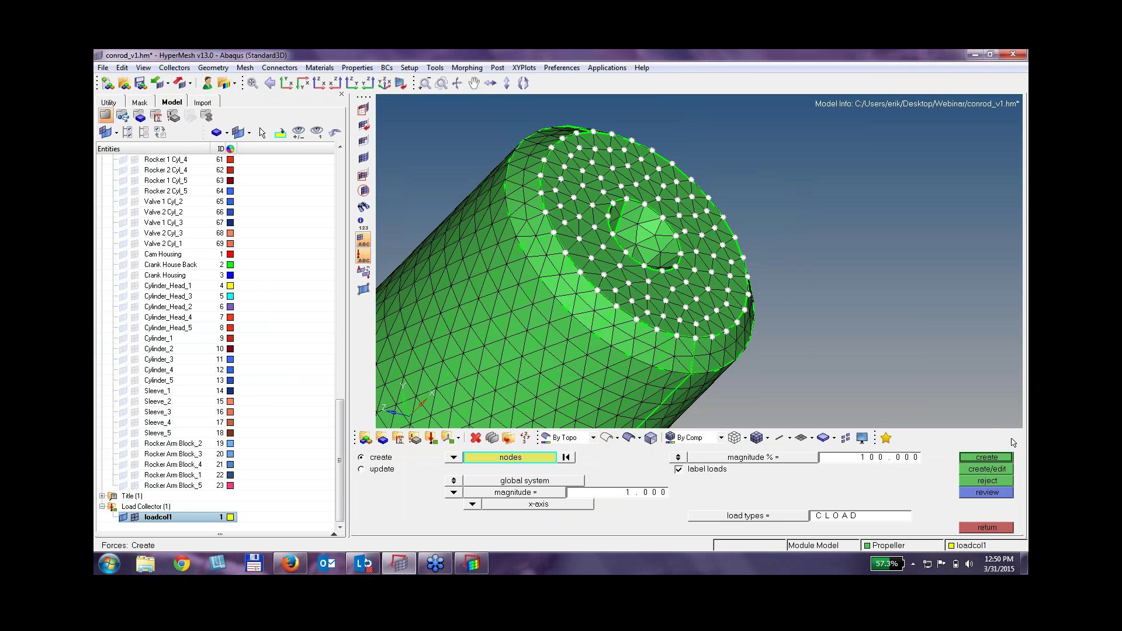
Try x-axis forces of magnitude 1, reject them, and create forces of magnitude -10 on the selected face nodes.
click(993, 458)
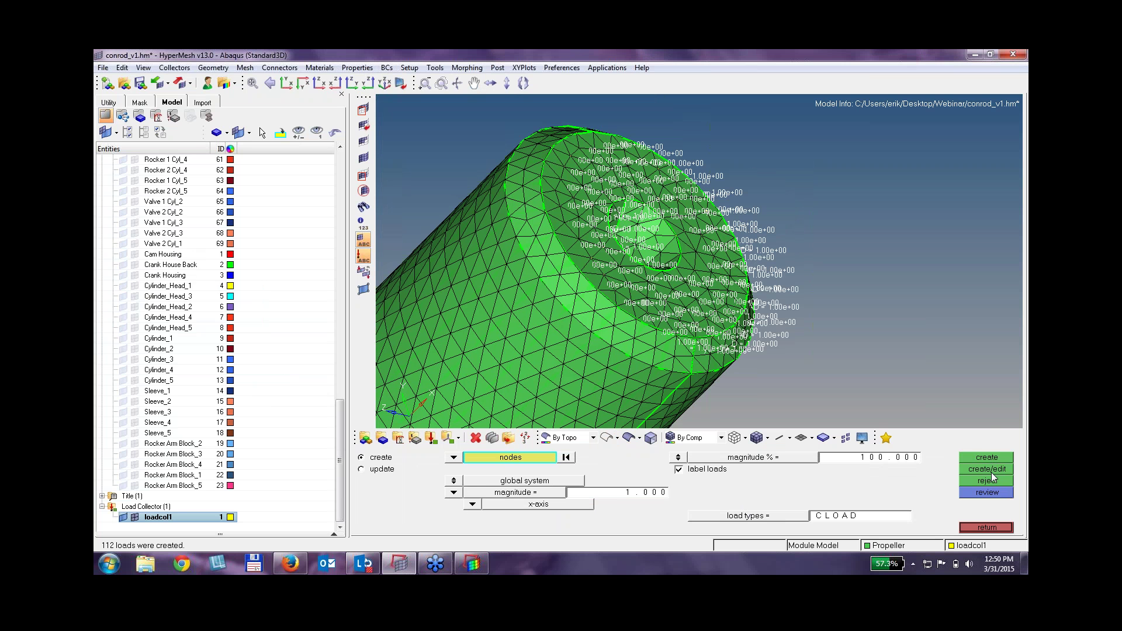
click(994, 480)
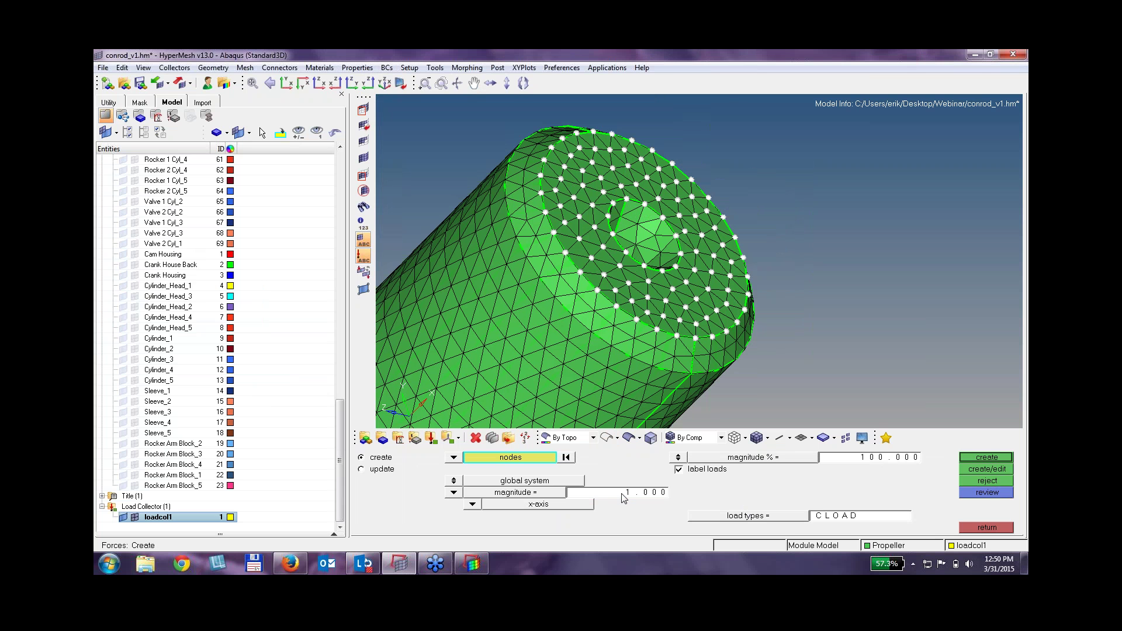
click(625, 498)
text(-10)
click(987, 457)
scroll(744, 279, down, 3)
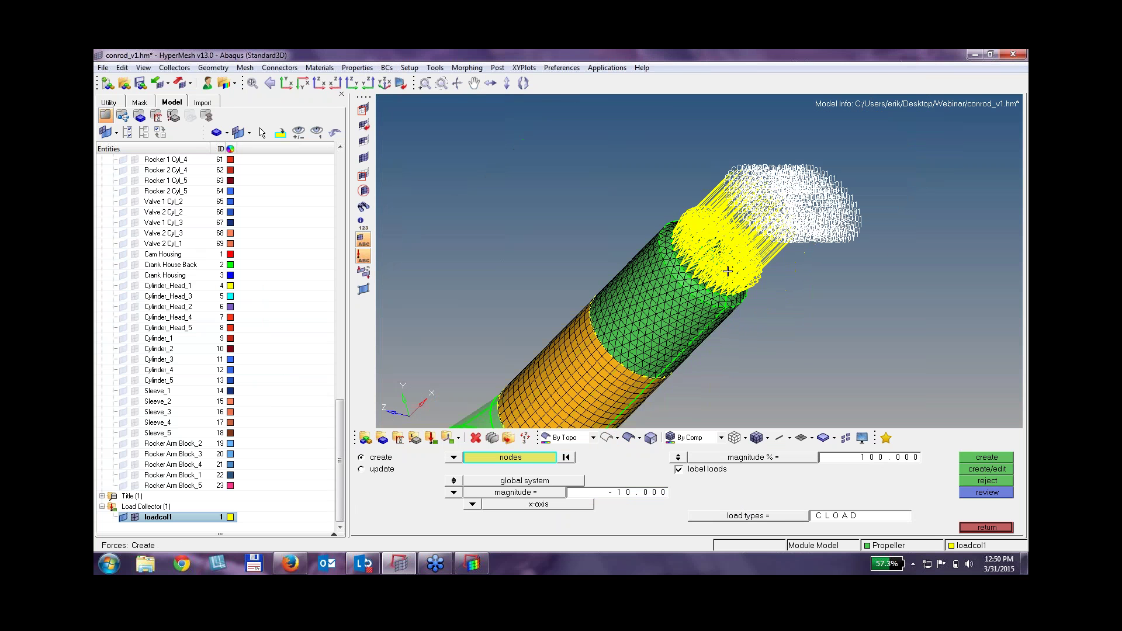
Create a second load collector and color it blue.
right_click(316, 373)
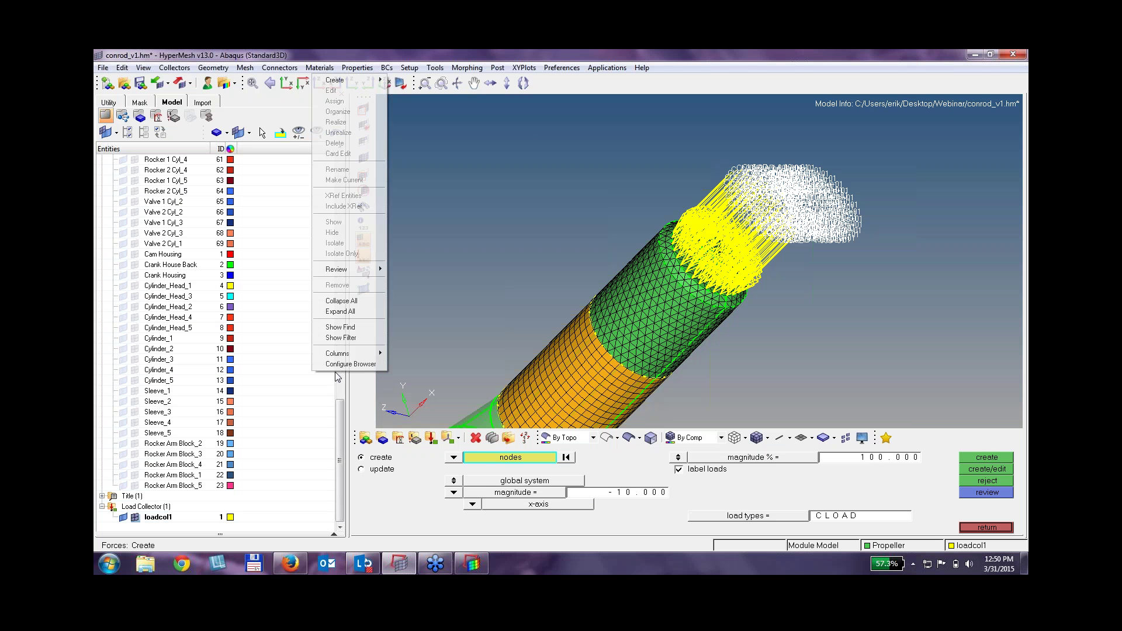
mouse_move(369, 82)
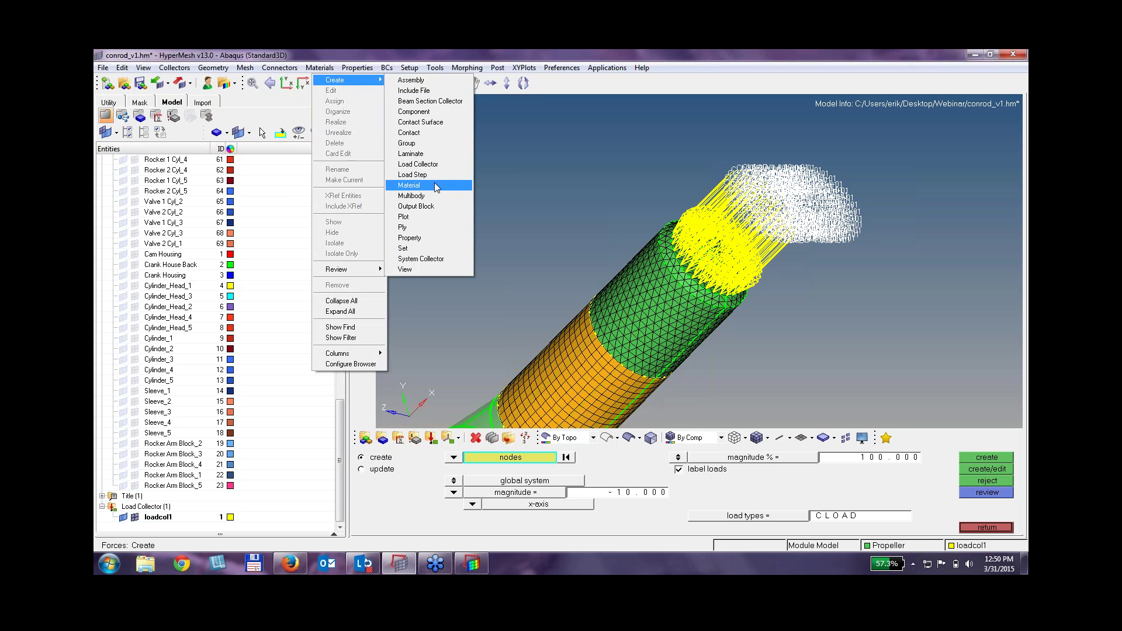
click(435, 163)
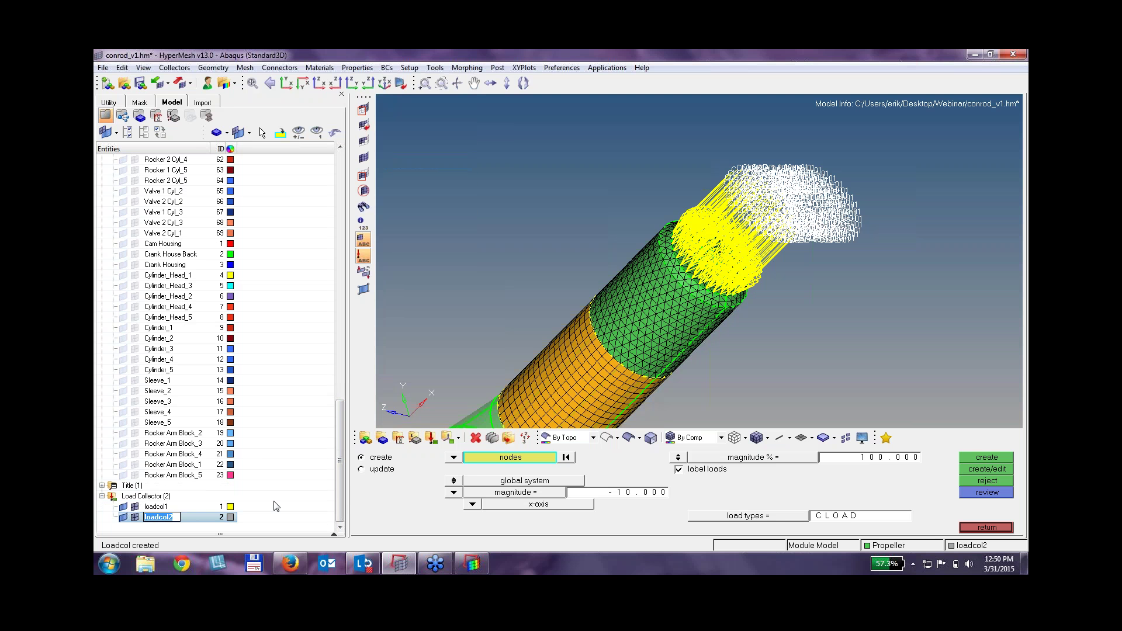
click(231, 518)
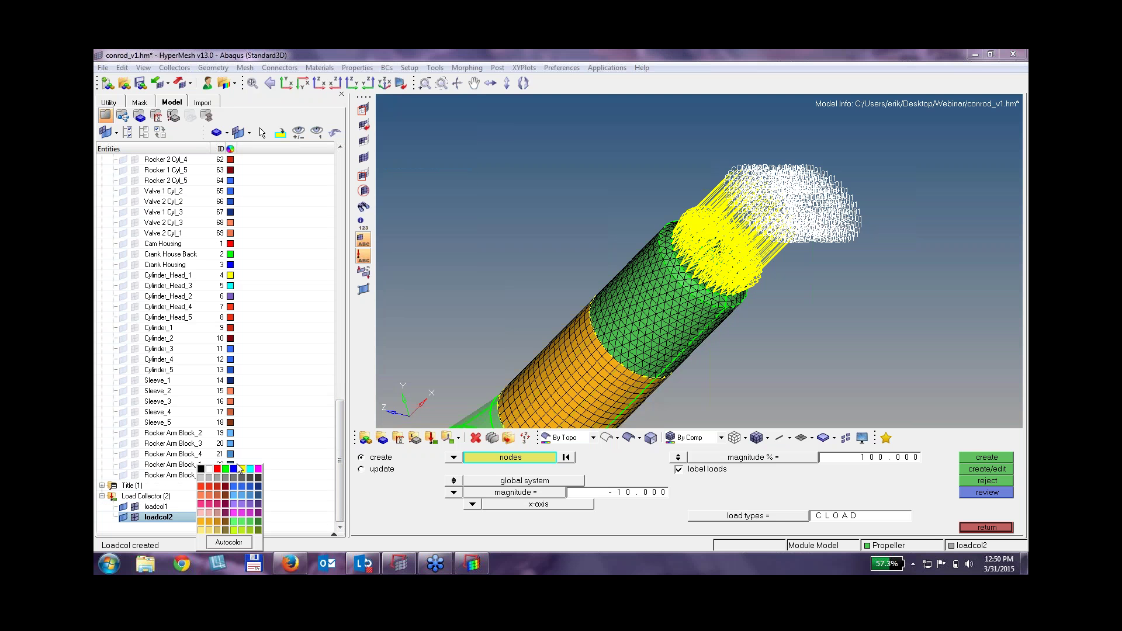
click(234, 470)
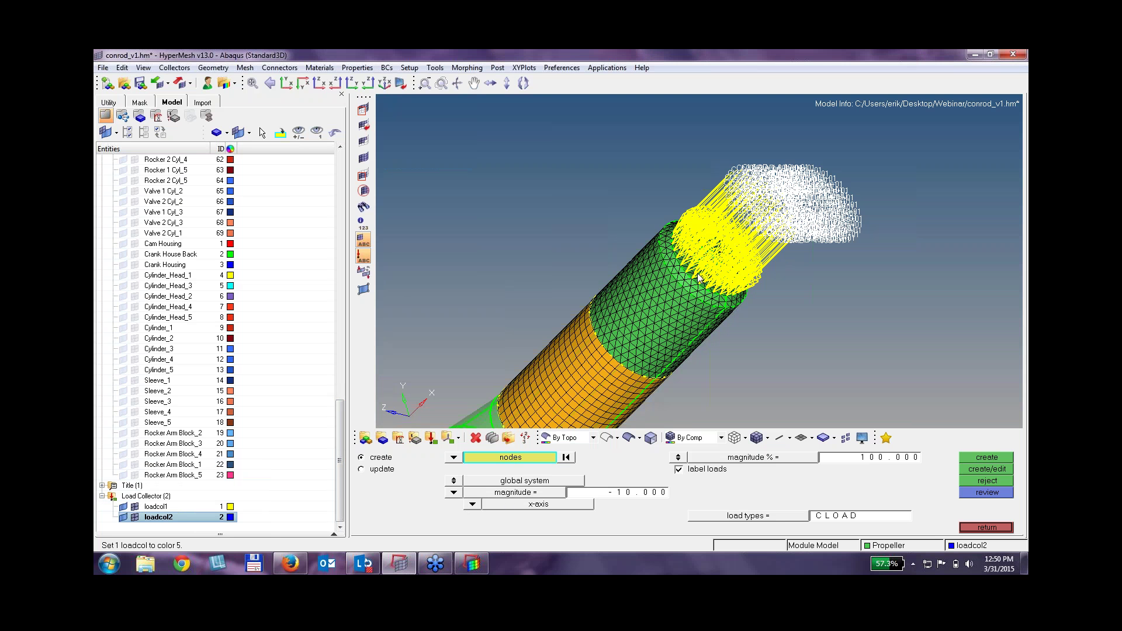
Select all nodes on the shaft's end face by face for the second load collector's forces.
scroll(701, 276, up, 2)
scroll(699, 279, up, 5)
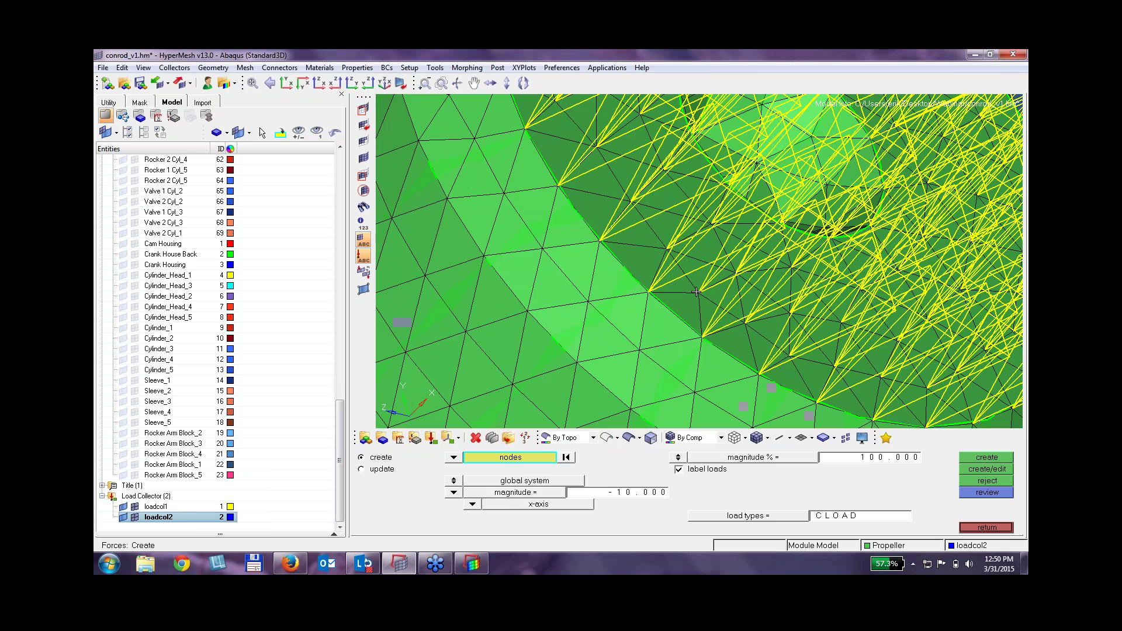
click(698, 292)
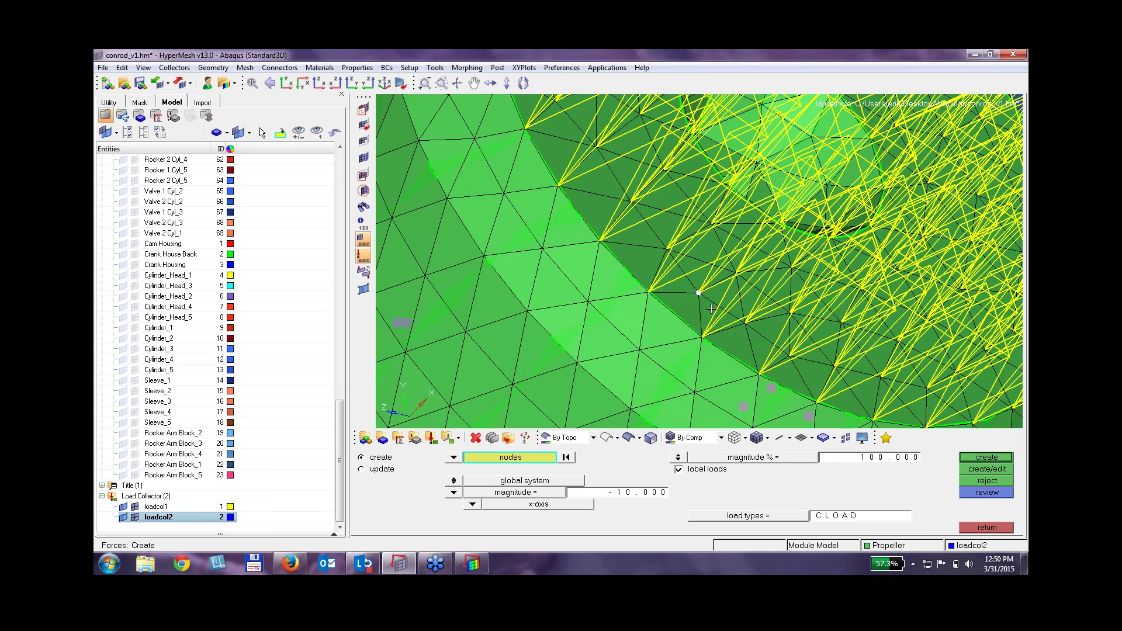
click(531, 458)
click(725, 503)
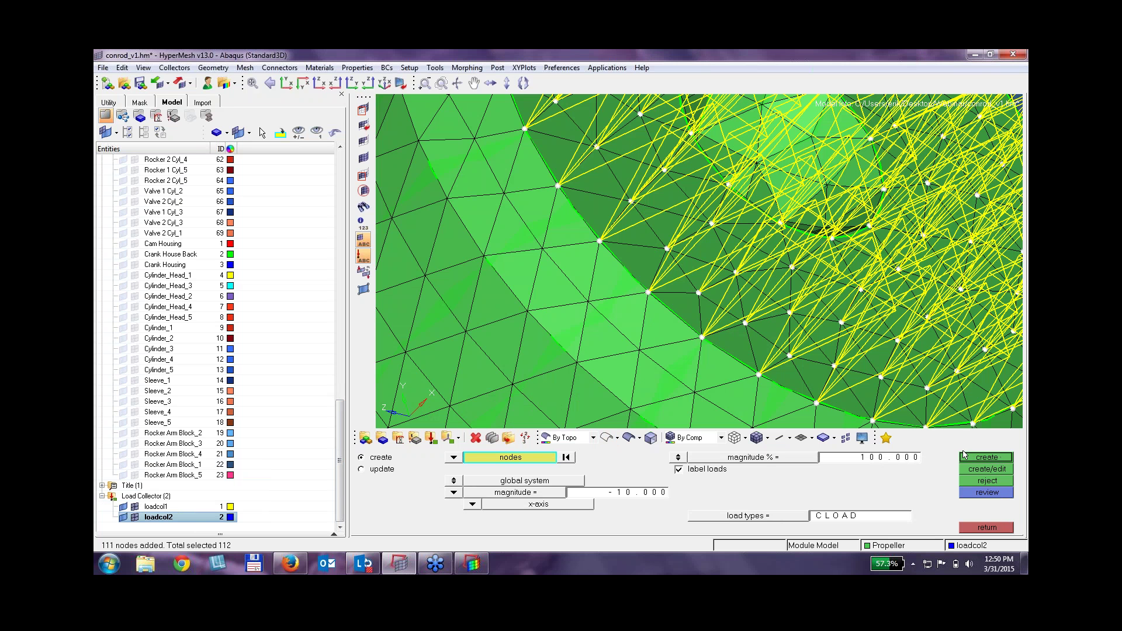
Set the force direction to the y-axis and create forces of magnitude -10 on the selected end-face nodes.
click(471, 504)
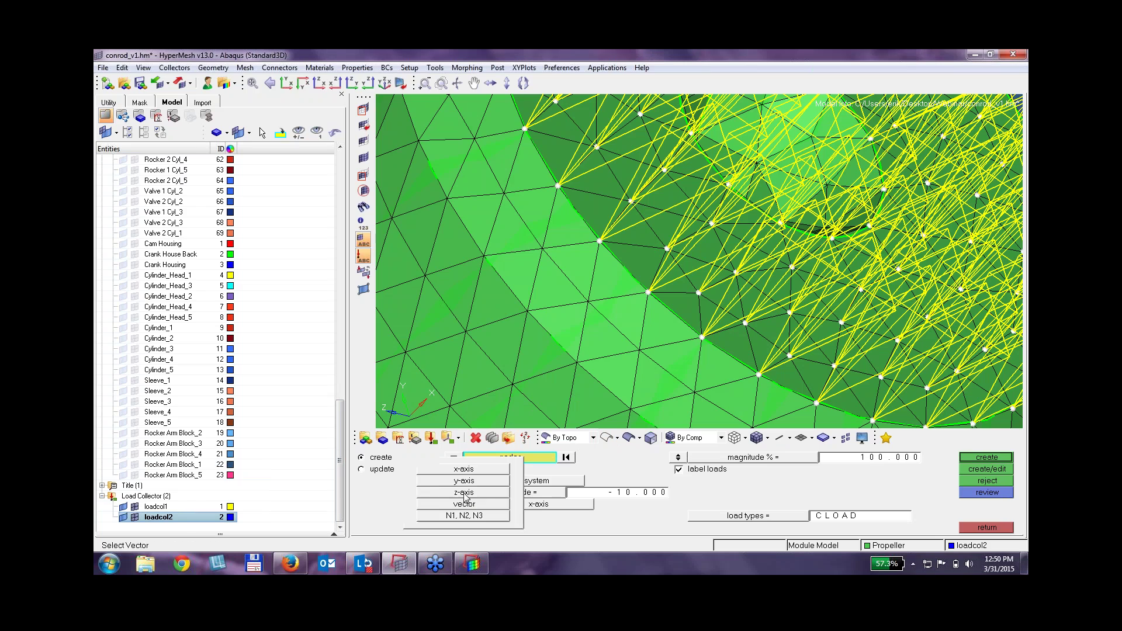
click(474, 482)
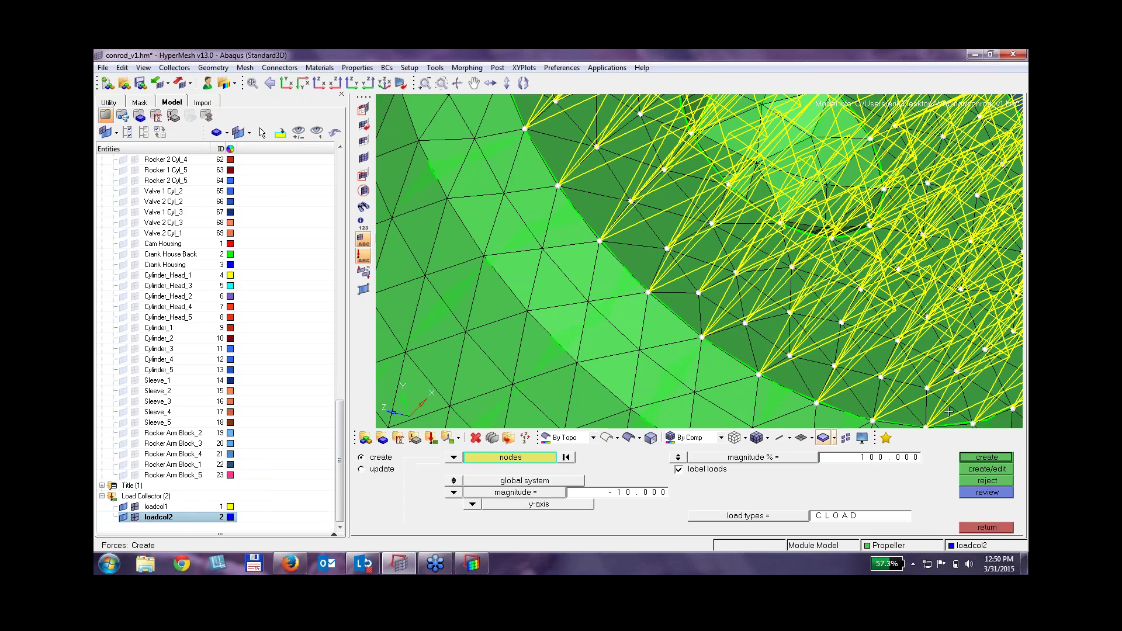
click(985, 457)
ctrl+scroll(857, 386, down, 4)
ctrl+drag(856, 383, 843, 255)
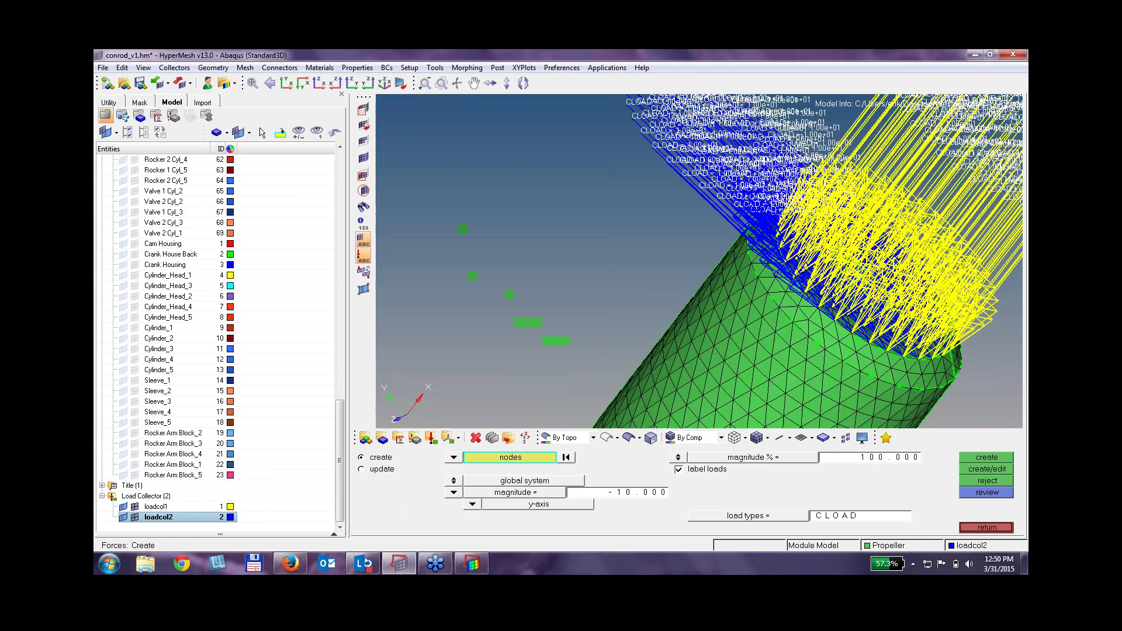
ctrl+scroll(843, 255, down, 1)
ctrl+scroll(843, 256, down, 2)
ctrl+right_drag(843, 255, 708, 244)
ctrl+scroll(709, 243, up, 4)
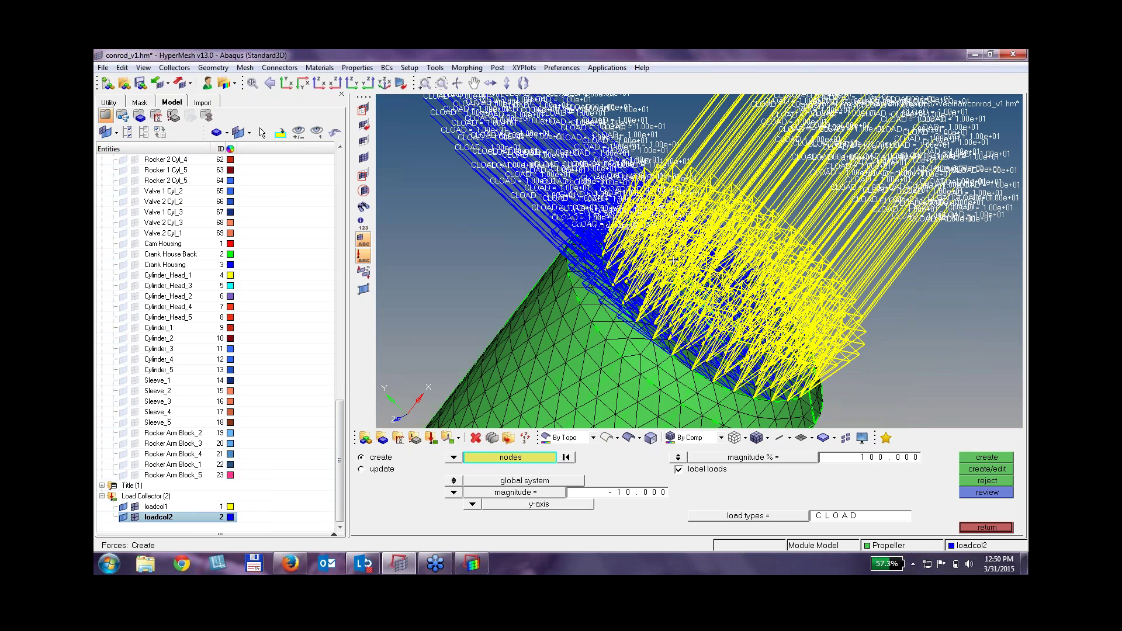
Create a third load collector and color it red.
right_click(278, 456)
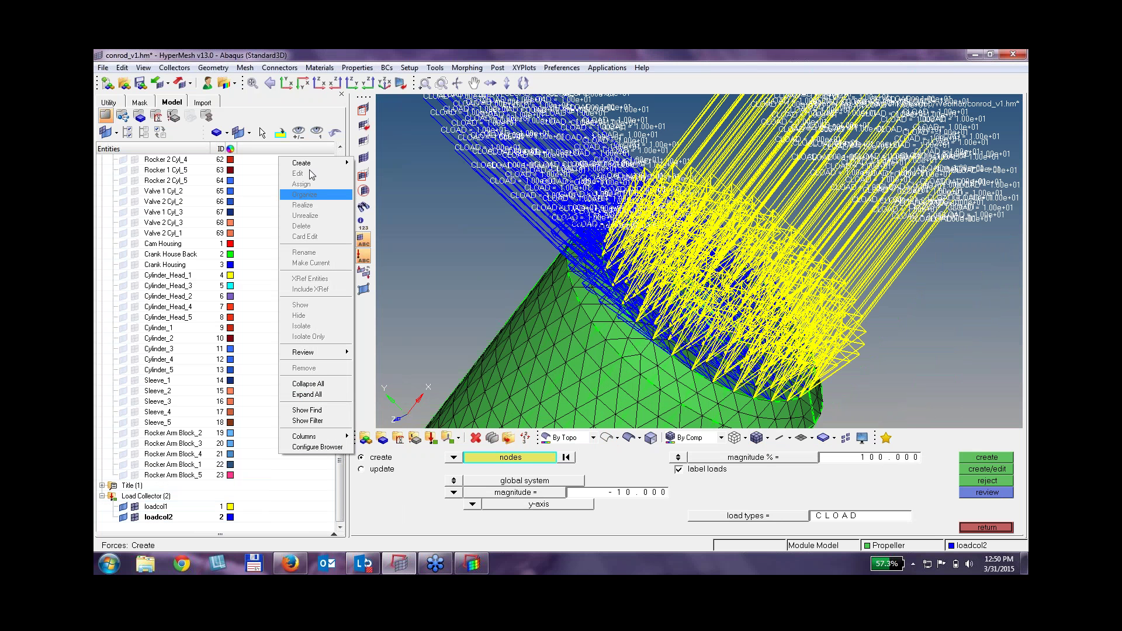
mouse_move(316, 163)
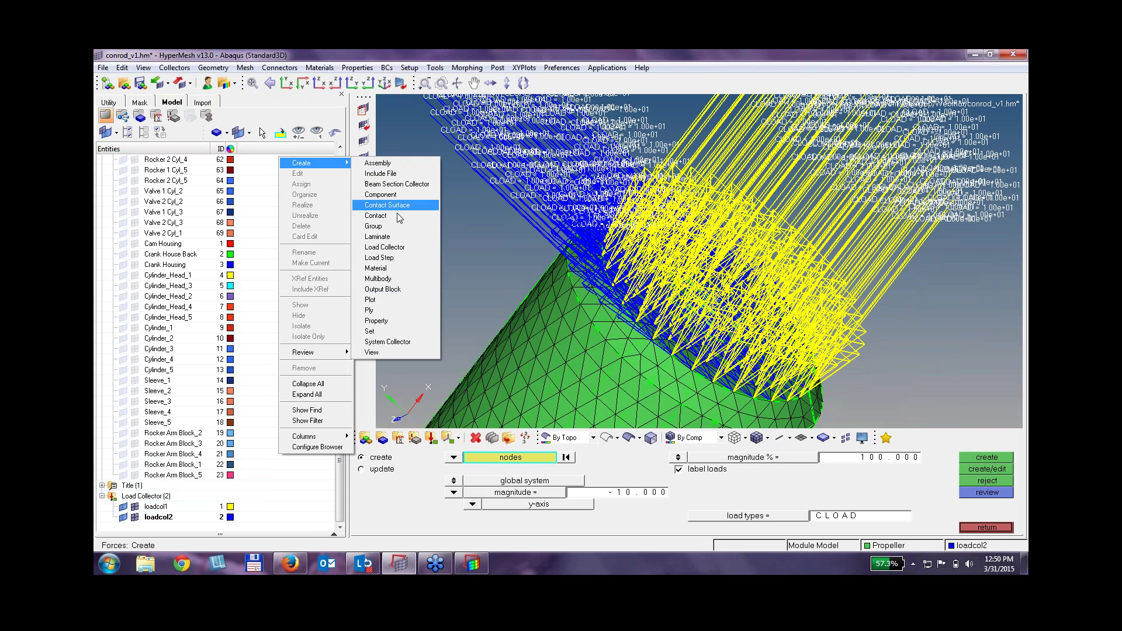
click(385, 247)
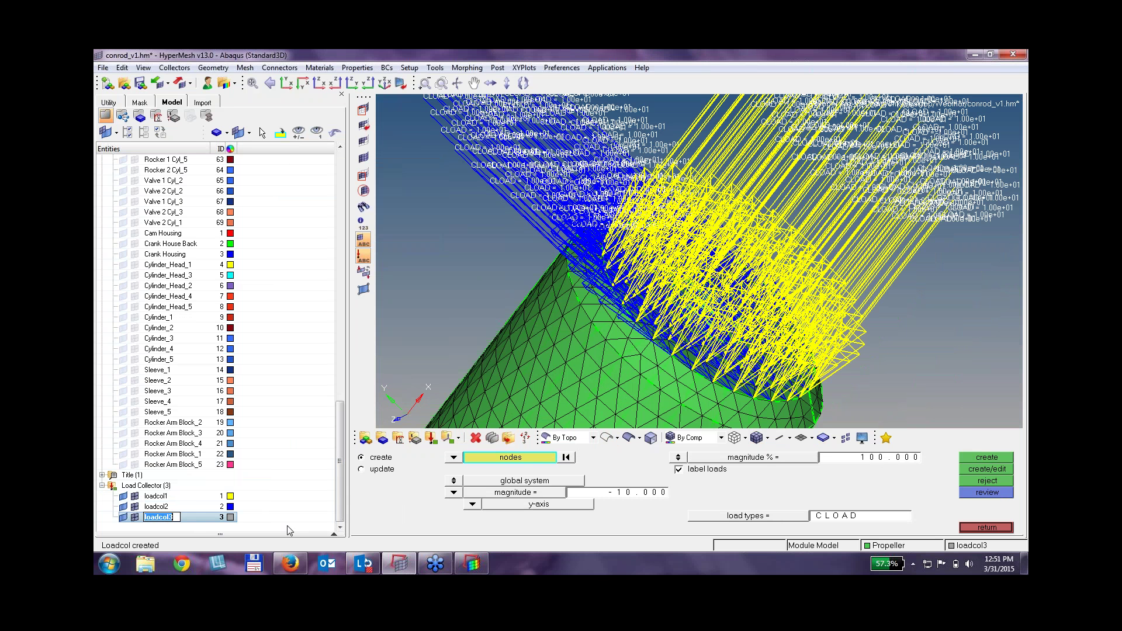
click(231, 517)
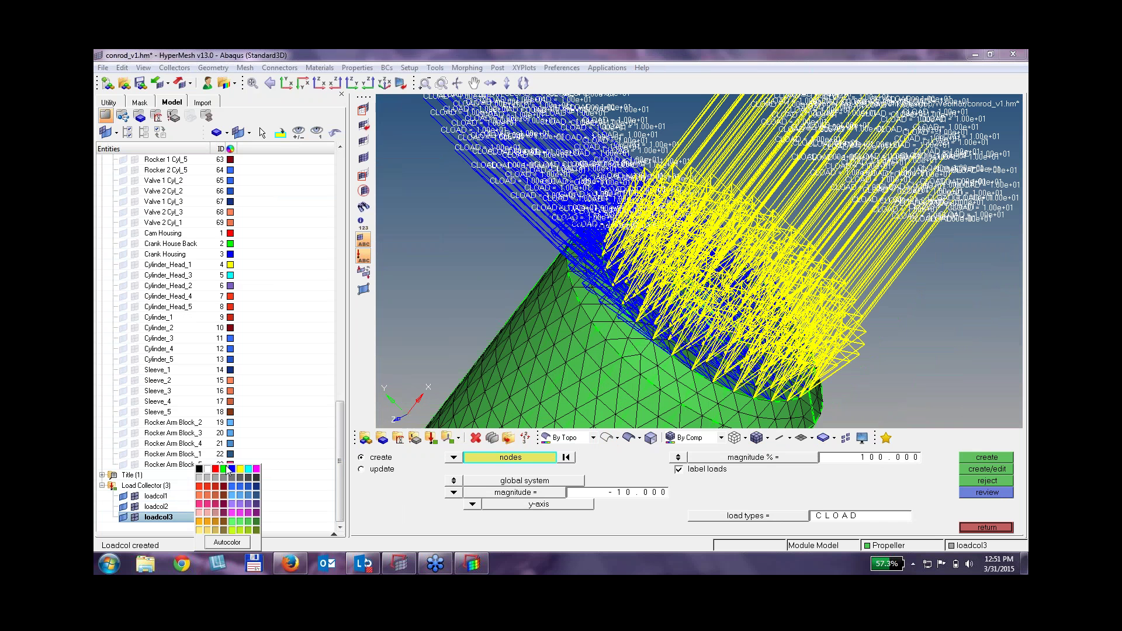
click(215, 469)
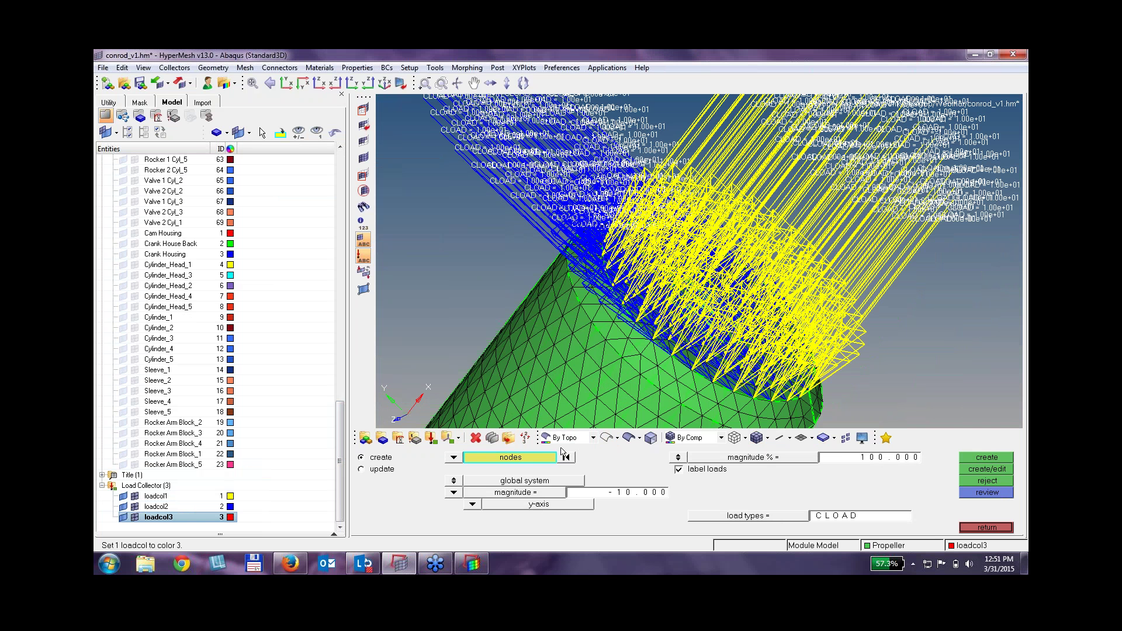
Select the shaft's end-face nodes by face again and set the force direction to the x-axis.
click(710, 362)
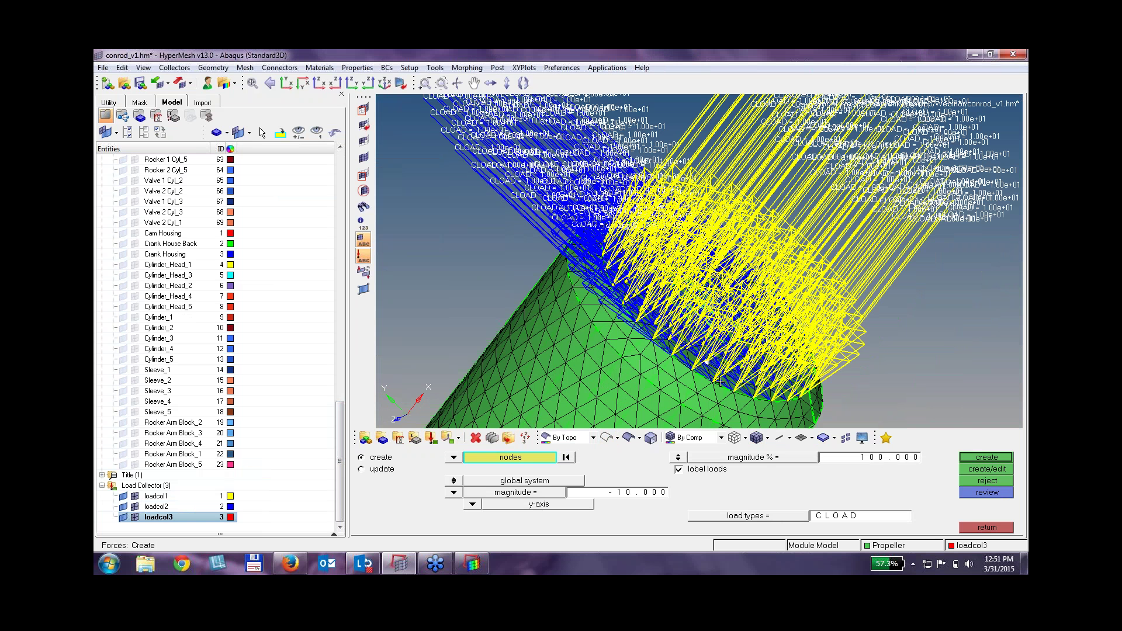
click(496, 459)
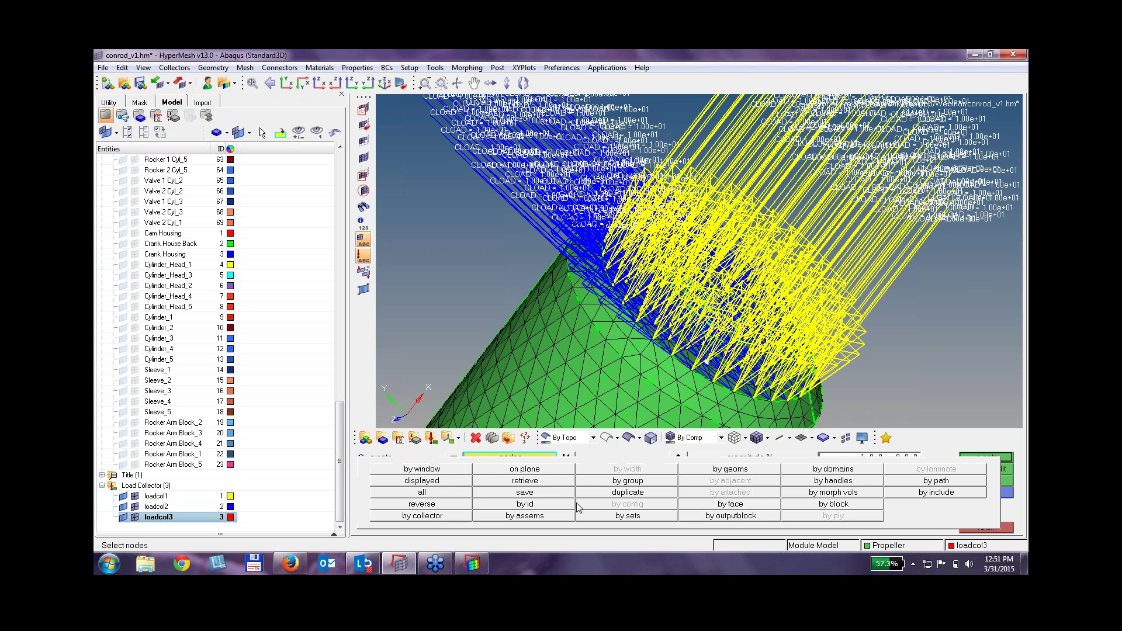
click(738, 507)
click(465, 500)
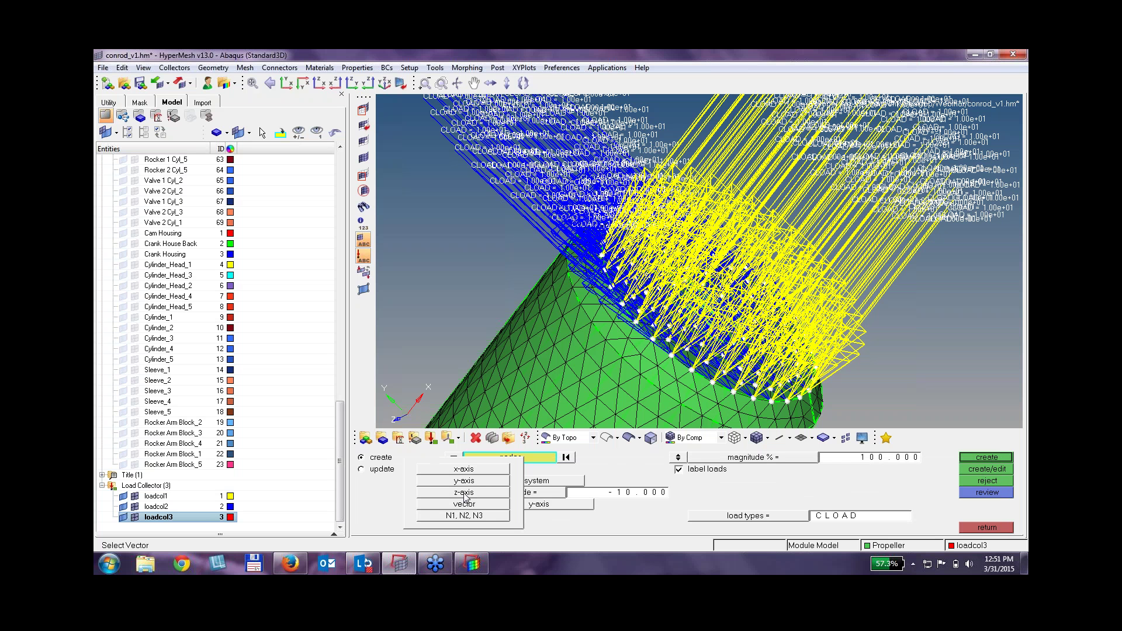
click(468, 469)
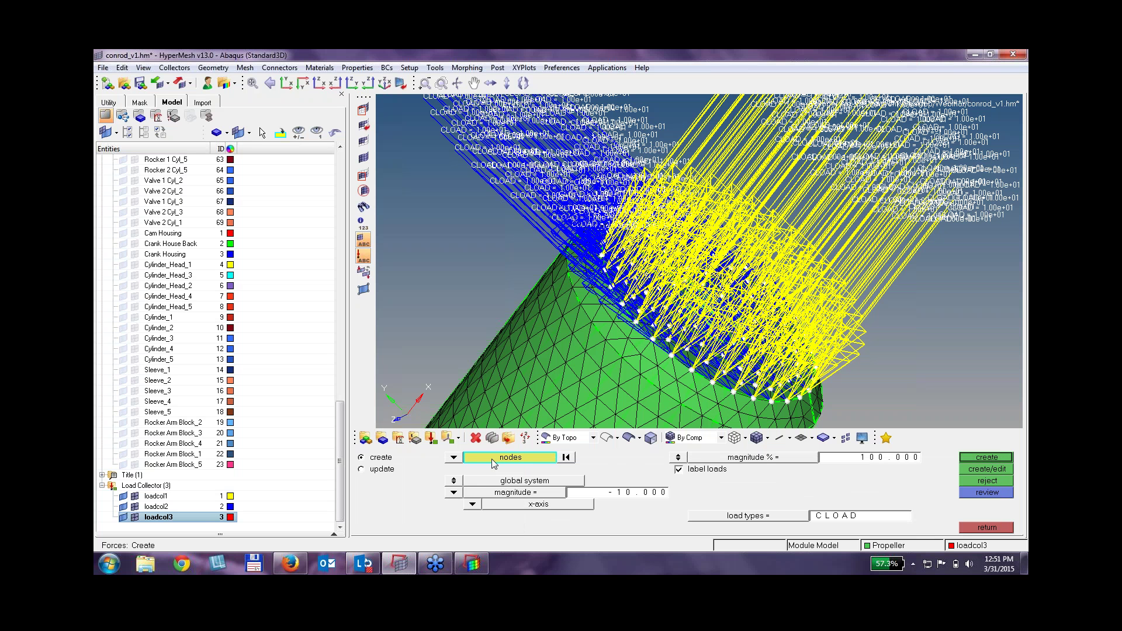
Set the force magnitude to -20 and create the forces on the selected end-face nodes.
click(636, 493)
text(-2)
click(995, 458)
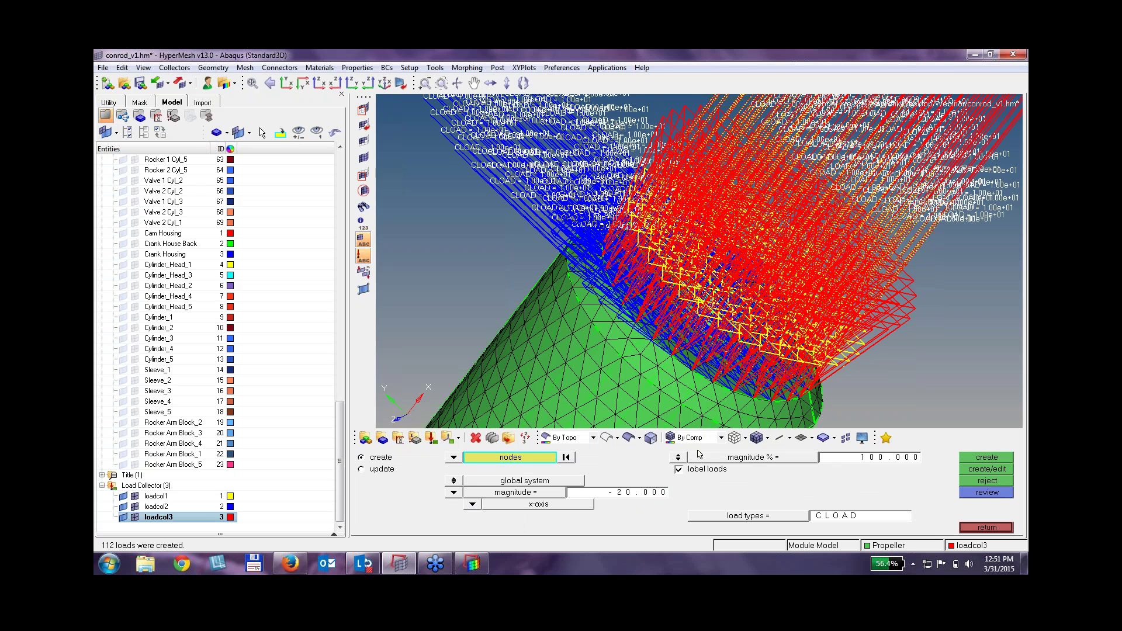
Switch the load arrow display from percentage of magnitude to uniform size.
click(679, 461)
ctrl+scroll(806, 330, down, 3)
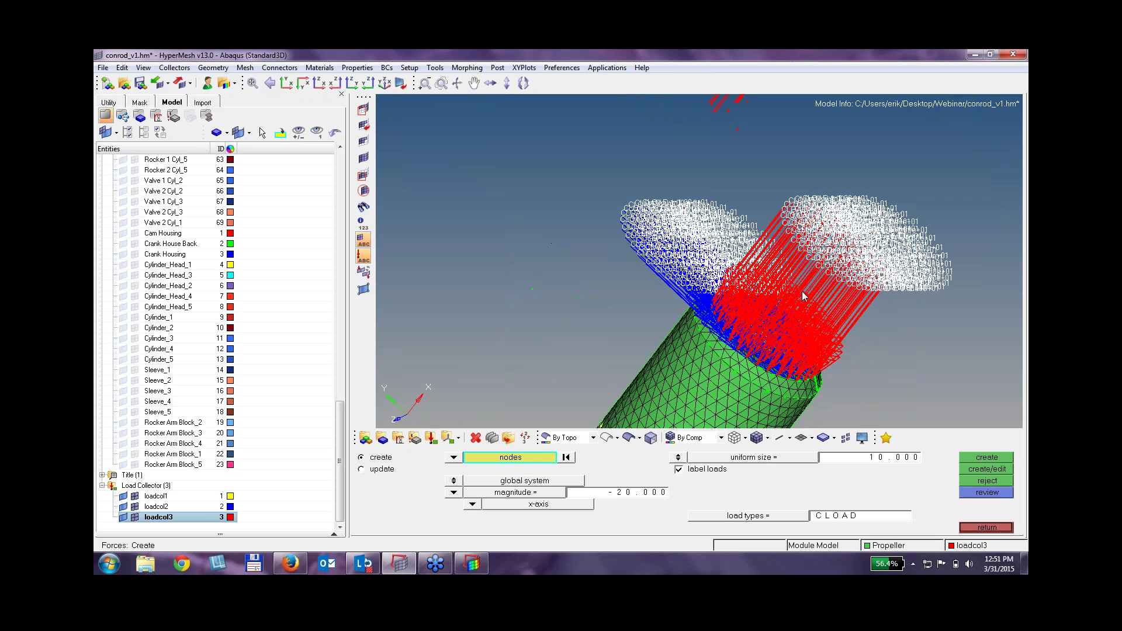
mouse_move(805, 270)
ctrl+mouse_down()
mouse_move(818, 372)
mouse_move(798, 281)
mouse_move(760, 234)
mouse_move(791, 271)
ctrl+mouse_up()
scroll(791, 271, up, 4)
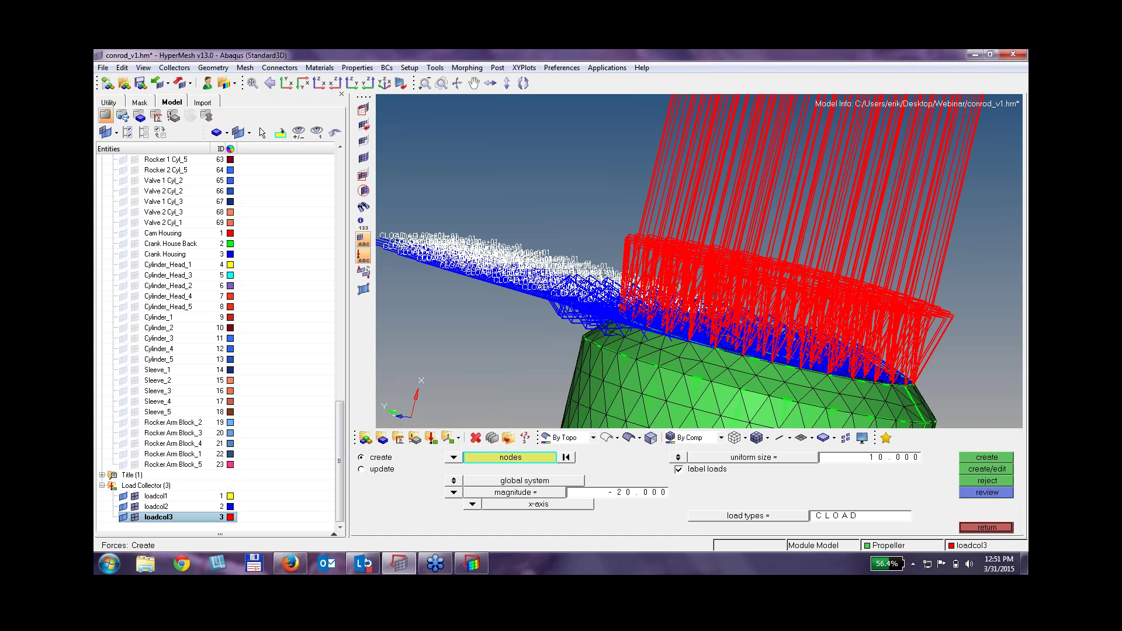
Hide the loads of loadcol2 and loadcol3, and show them again to compare the displayed loads.
click(134, 507)
click(135, 518)
click(134, 517)
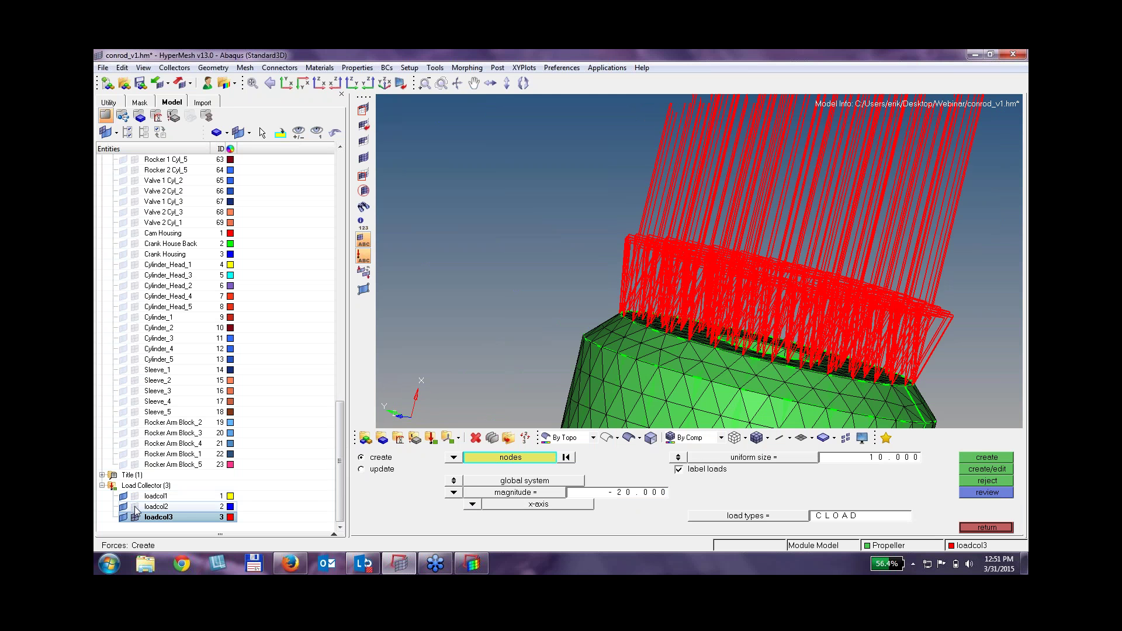
click(135, 506)
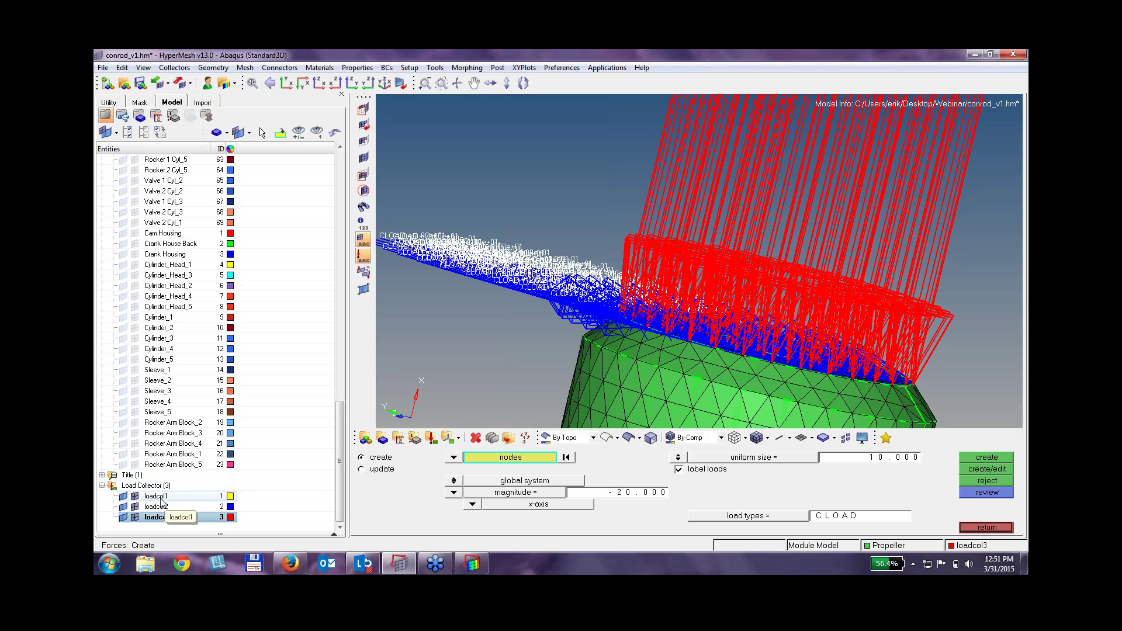
Isolate loadcol1 so that only its loads are displayed on the meshed shaft.
right_click(163, 498)
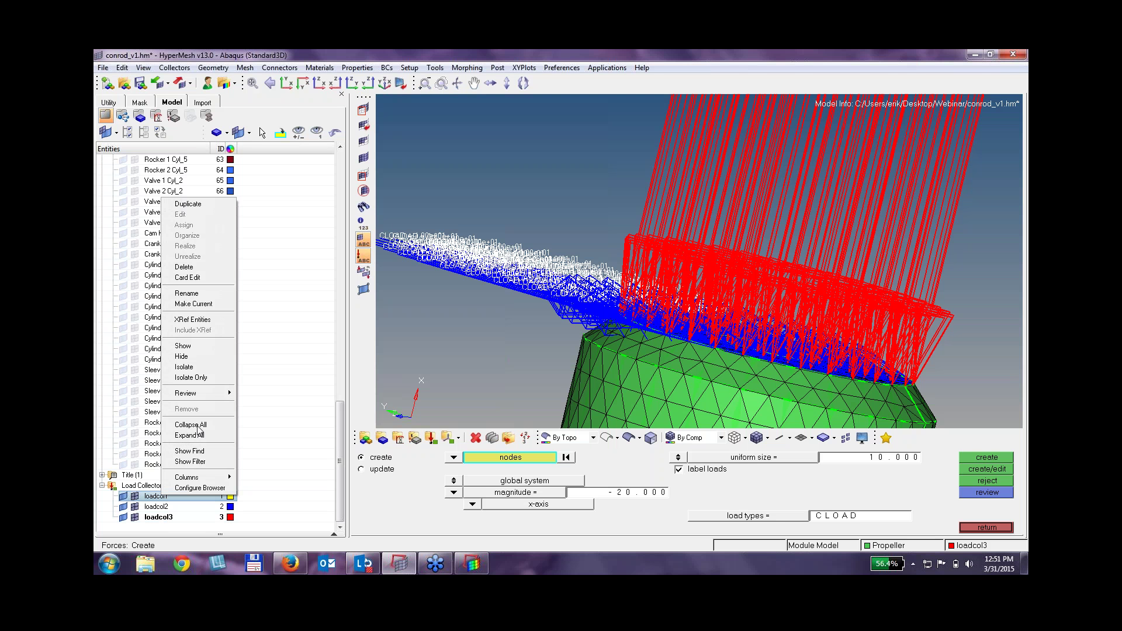
click(206, 377)
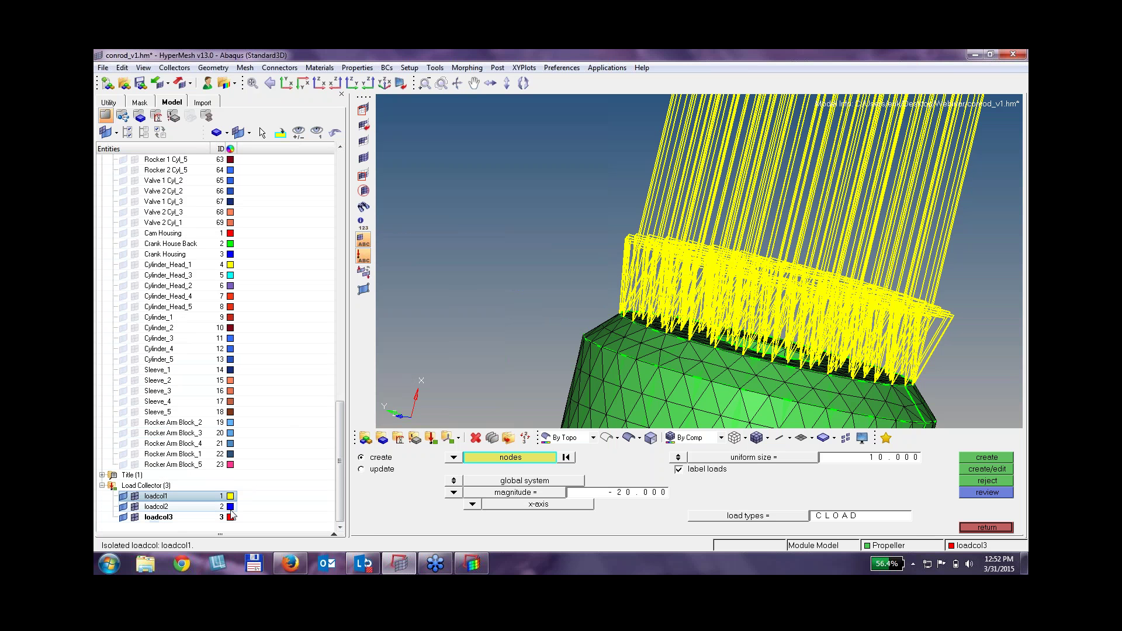
right_click(168, 503)
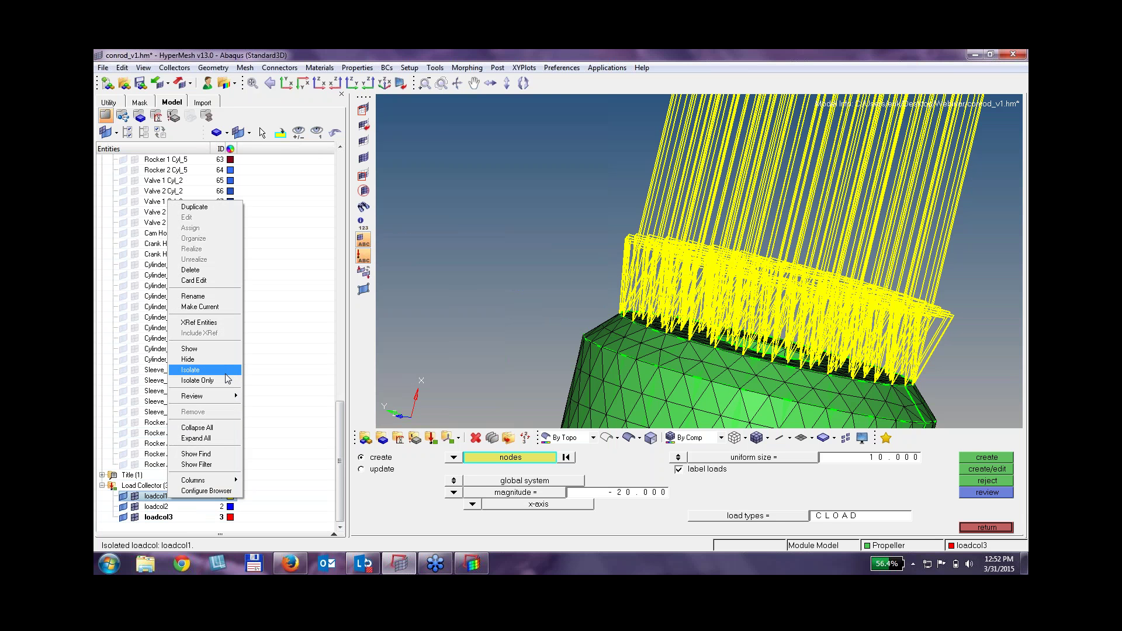
click(266, 373)
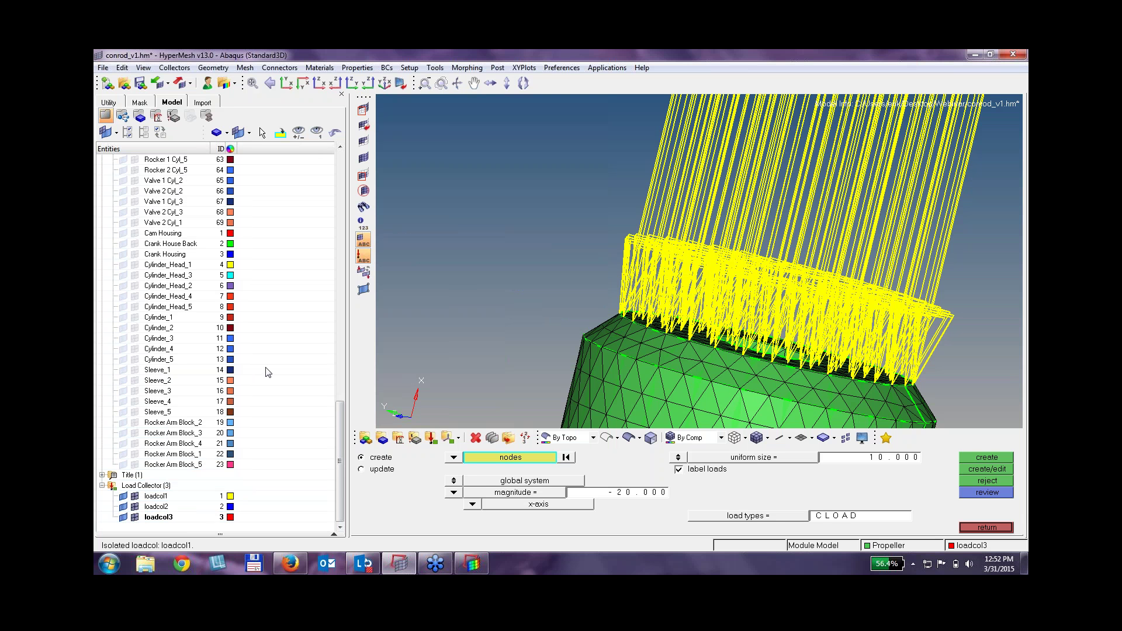
Turn the display of loadcol2 and loadcol3 back on alongside loadcol1.
click(136, 497)
click(137, 497)
click(134, 508)
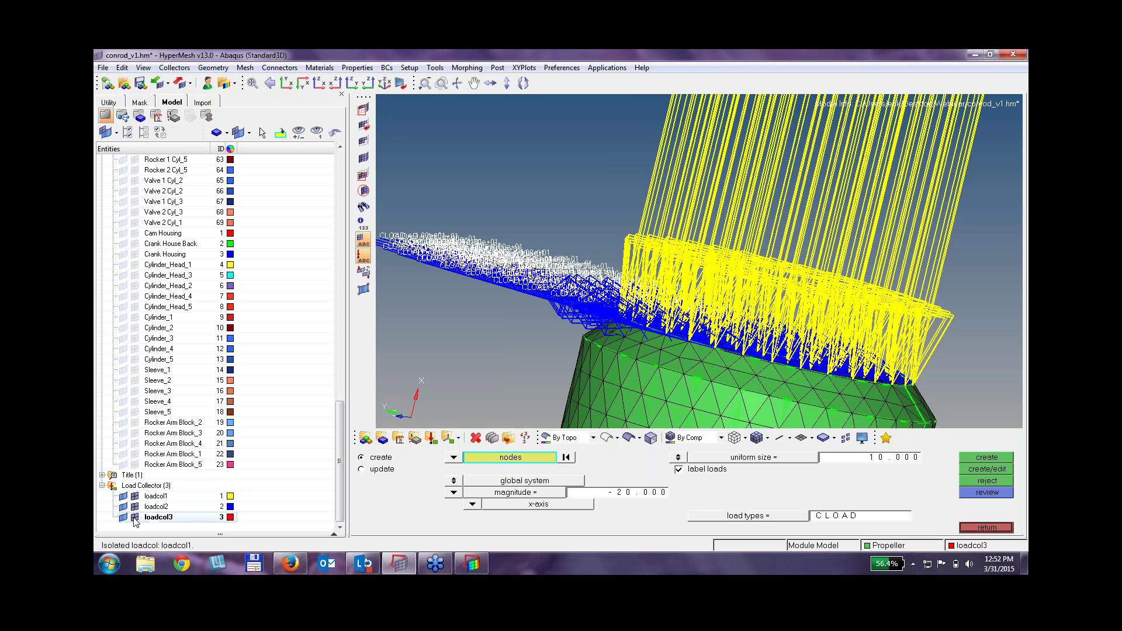
click(135, 518)
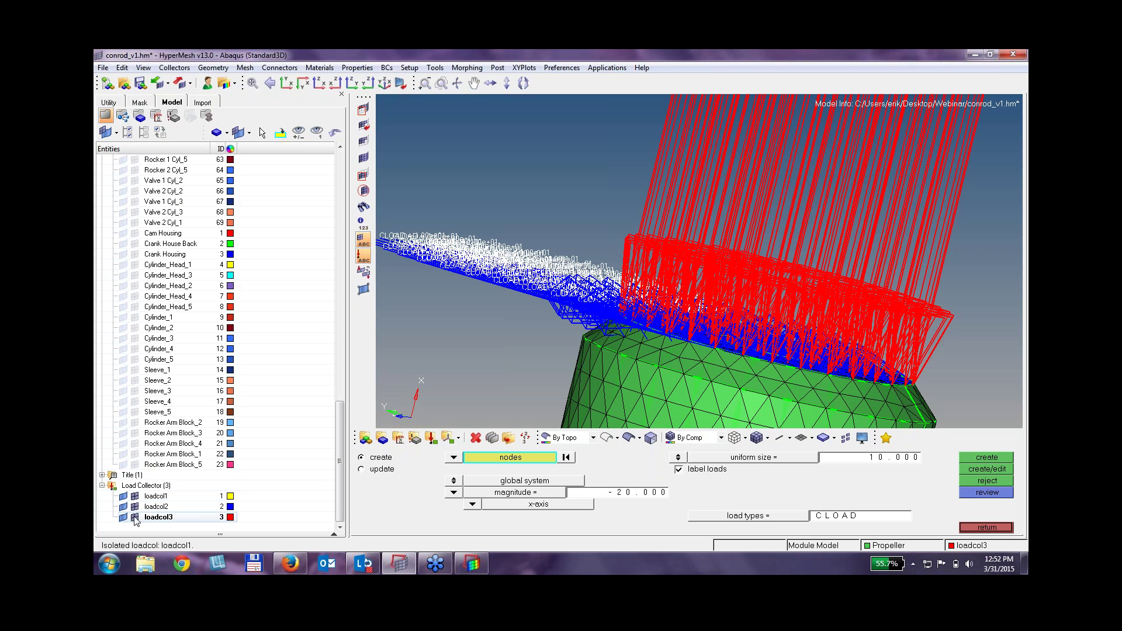
Isolate loadcol1 again, keeping the shaft mesh displayed.
right_click(164, 497)
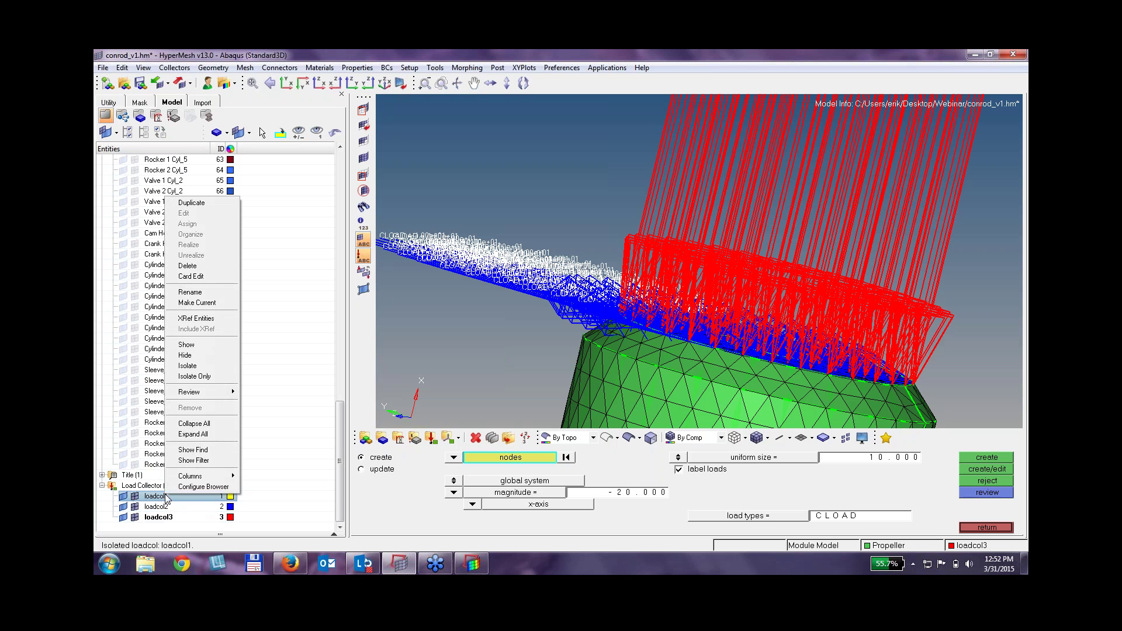
click(197, 367)
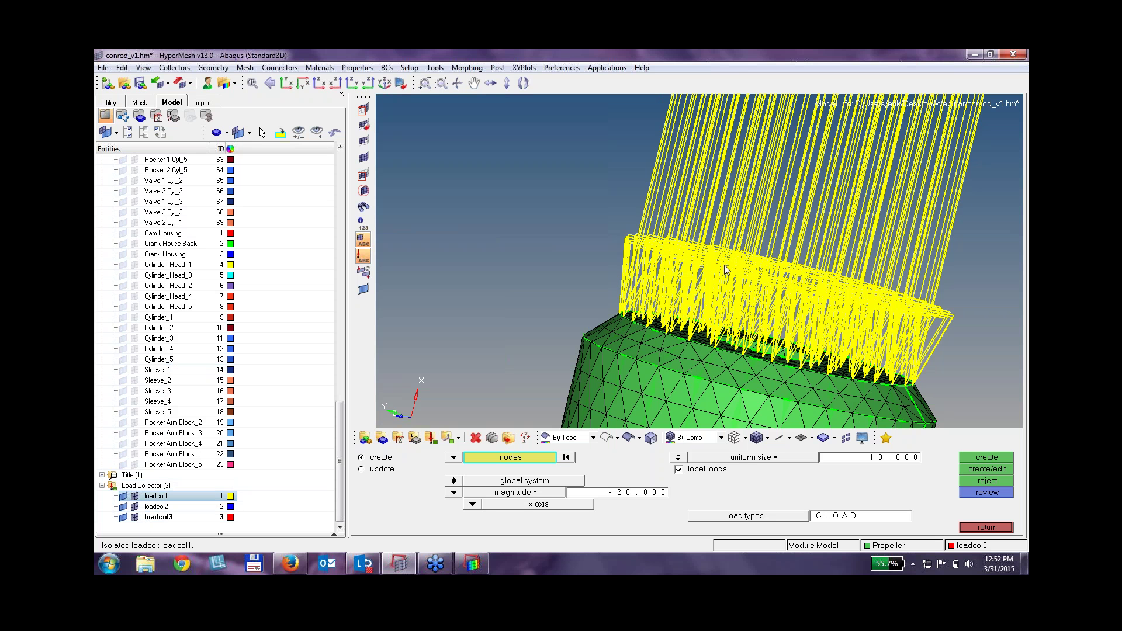
ctrl+drag(676, 395, 700, 313)
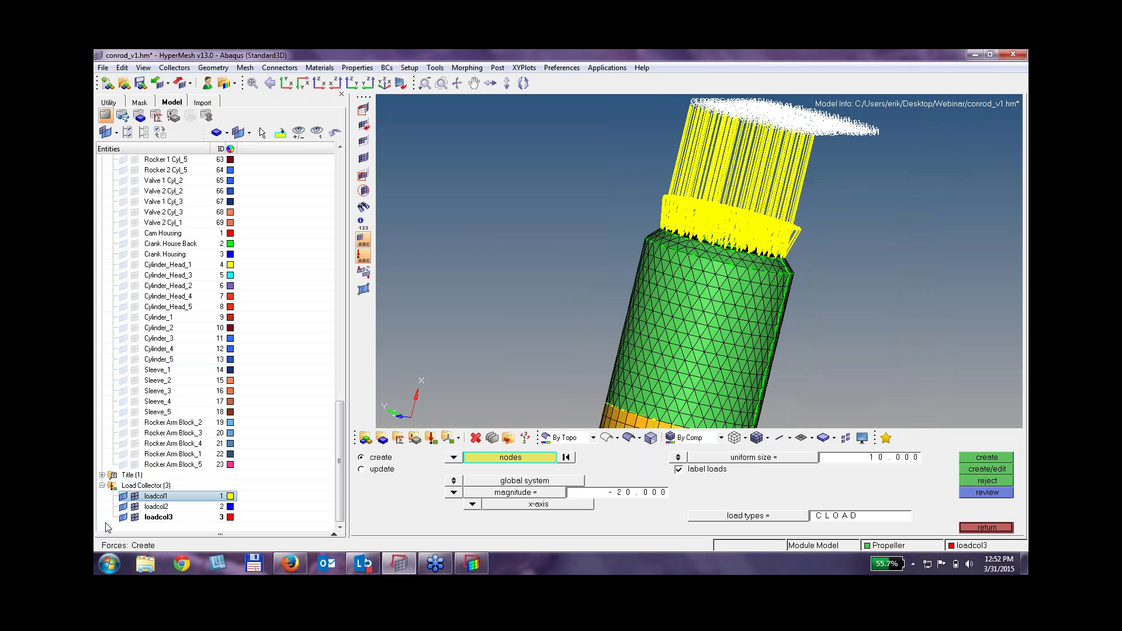
Show the loads of loadcol2 and loadcol3 again.
click(135, 508)
click(135, 507)
click(135, 517)
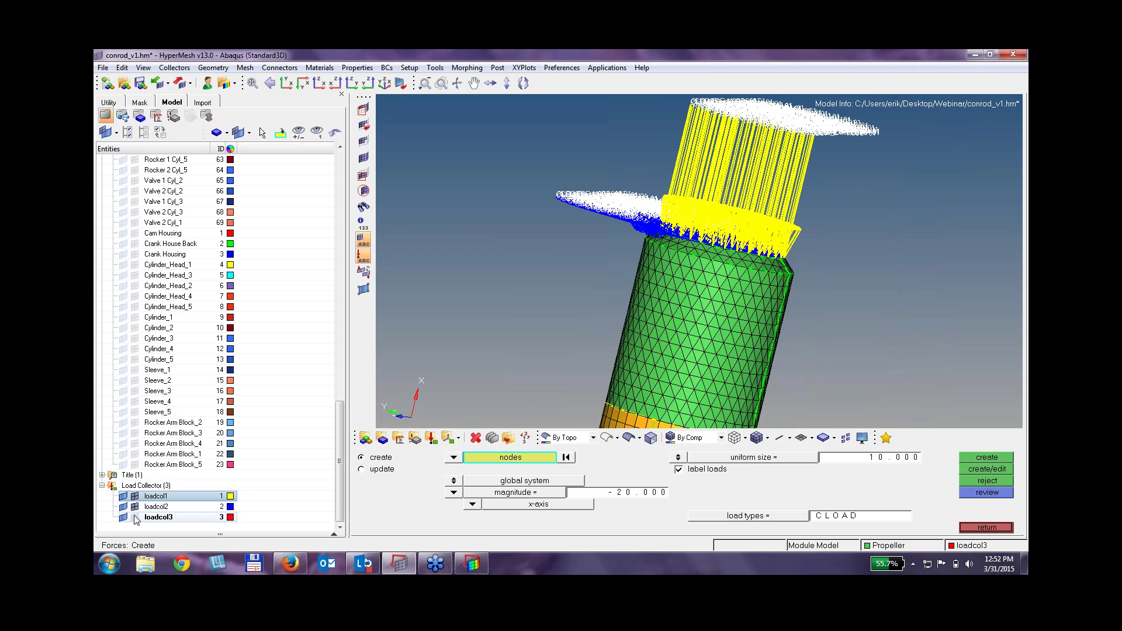
click(134, 517)
Use Isolate Only on loadcol1 to display its loads without the shaft mesh.
right_click(155, 497)
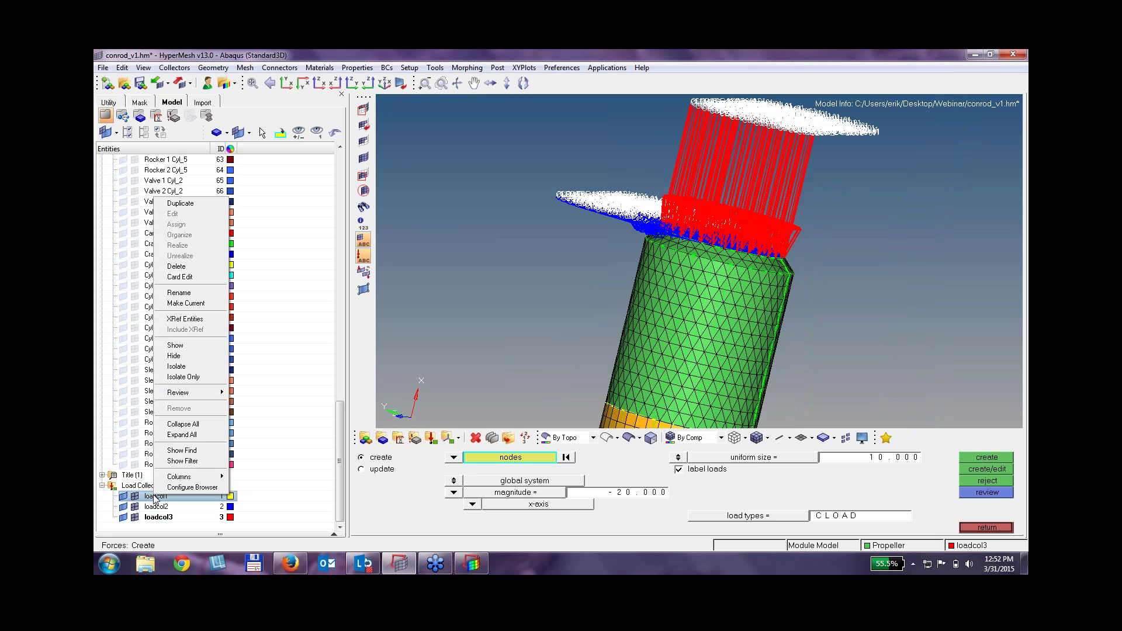
click(193, 377)
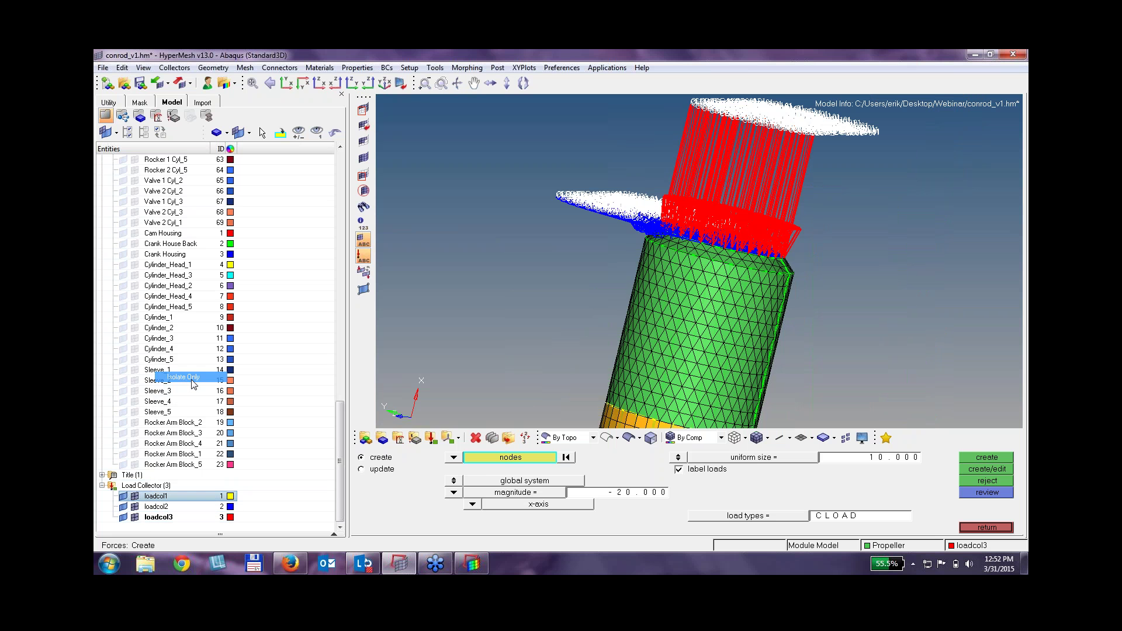
ctrl+right_drag(747, 204, 712, 271)
scroll(713, 271, up, 5)
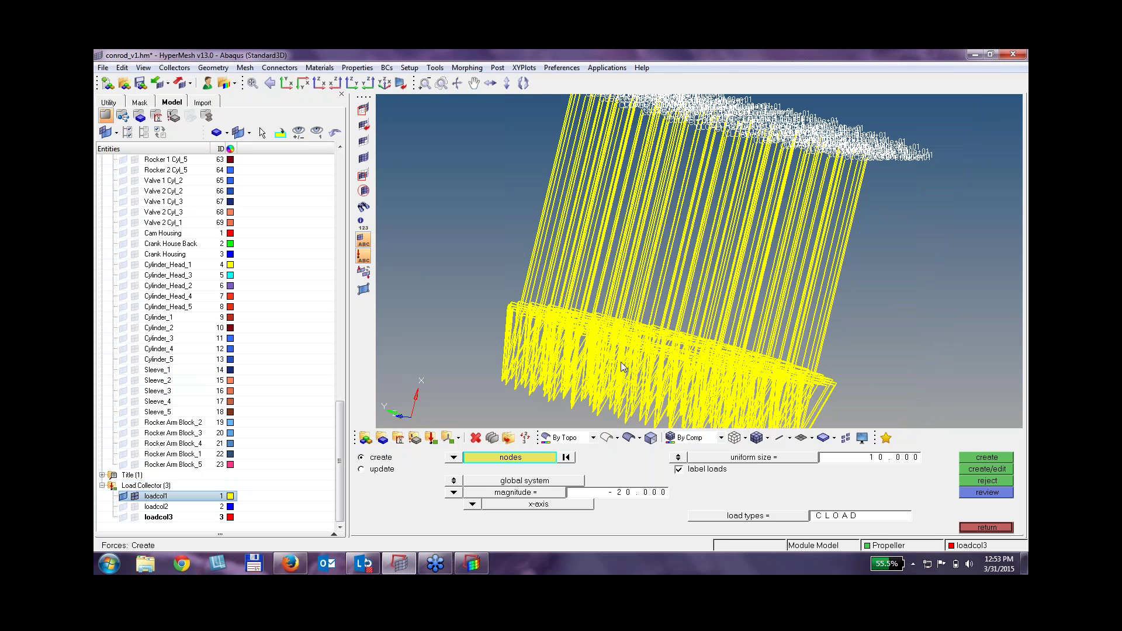
right_click(163, 288)
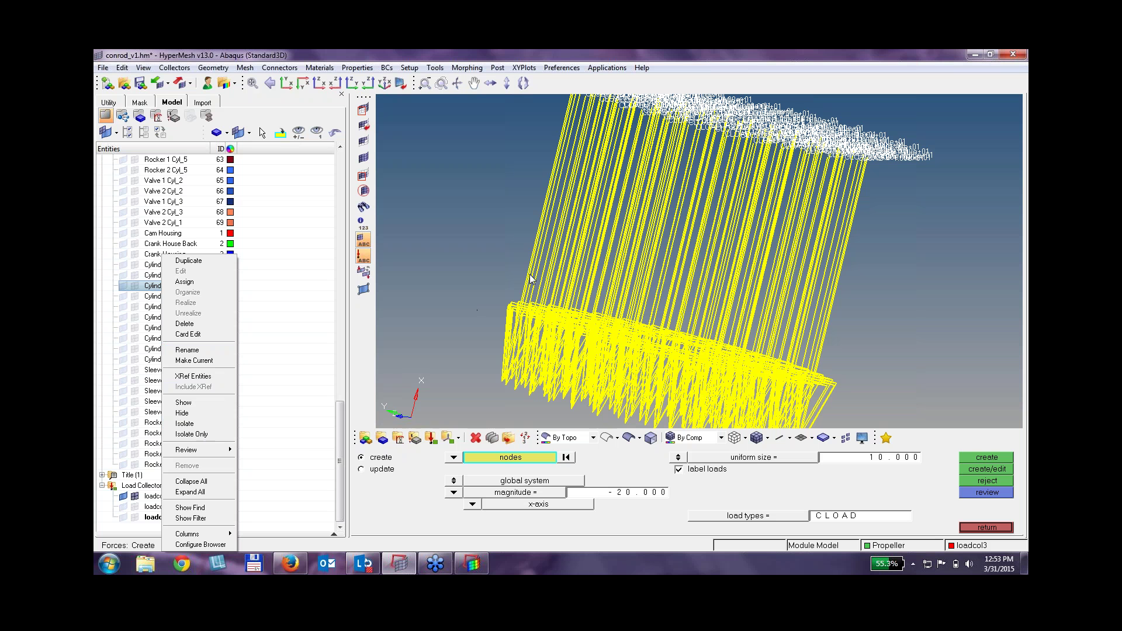
Change the HyperMesh user profile to the OptiStruct solver interface.
click(293, 310)
click(294, 310)
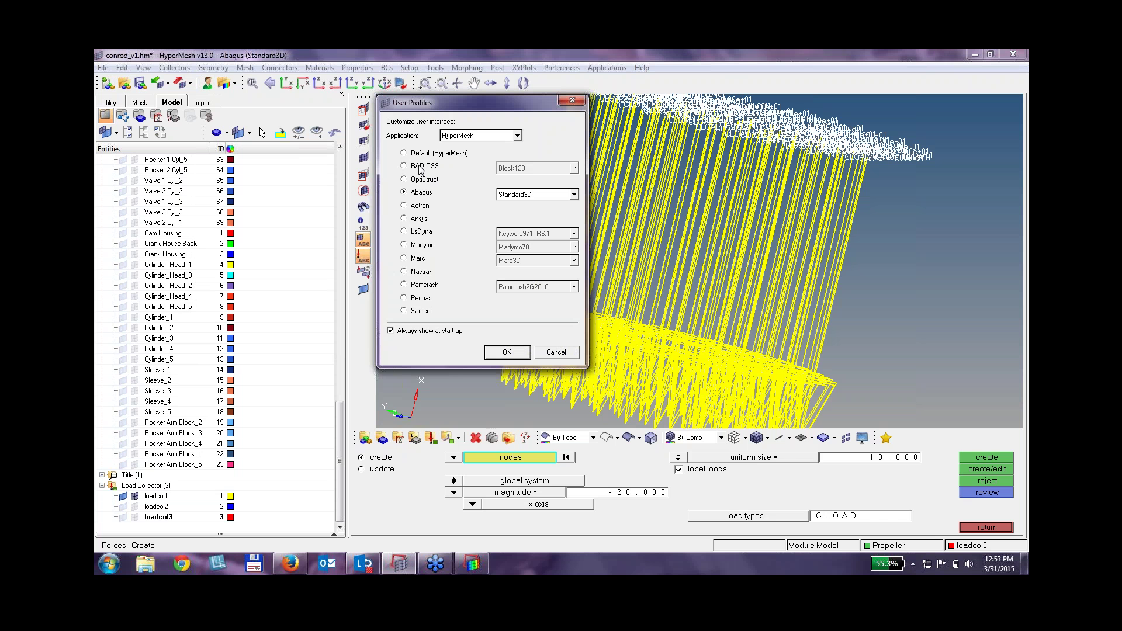
click(421, 166)
click(422, 180)
click(501, 353)
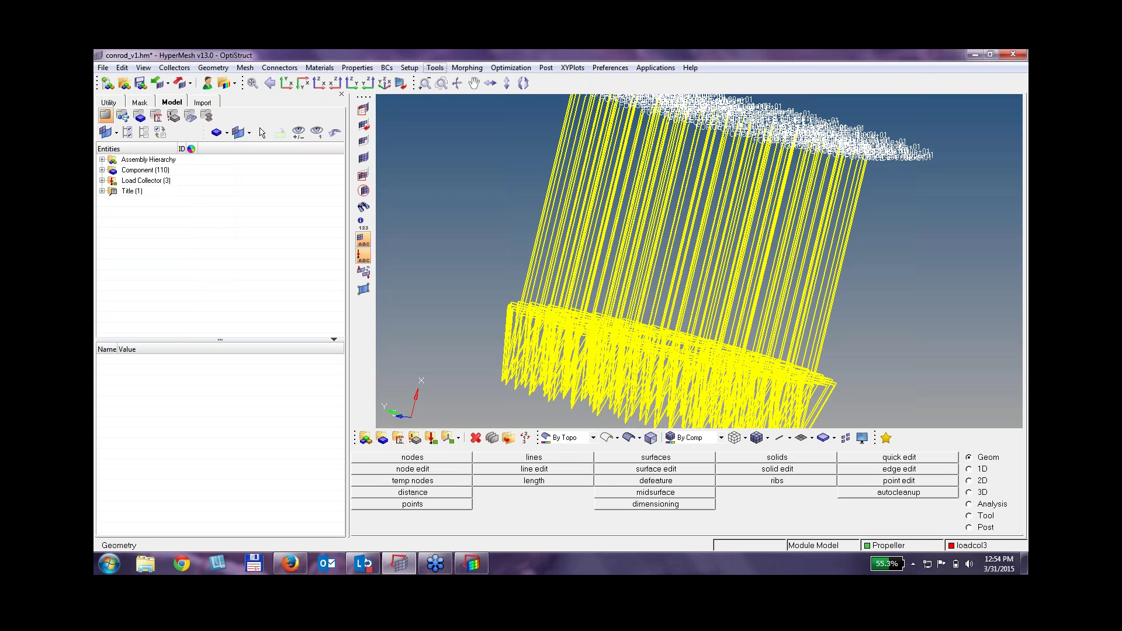
Examine the Auto Contact tool's settings and available interface types without creating any contacts.
click(435, 68)
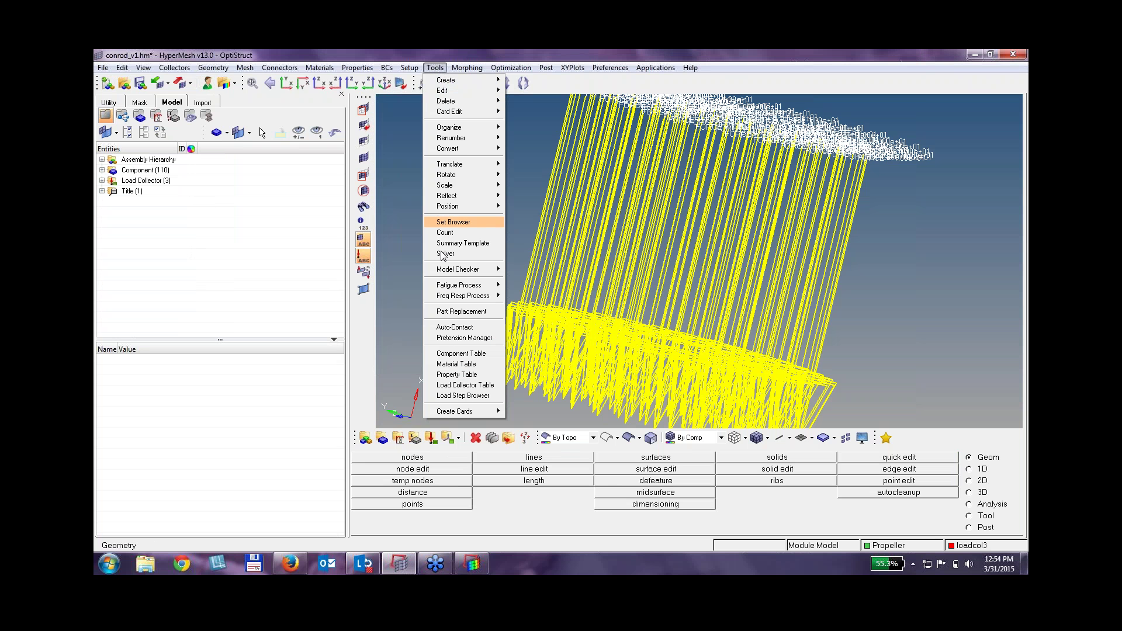
click(467, 328)
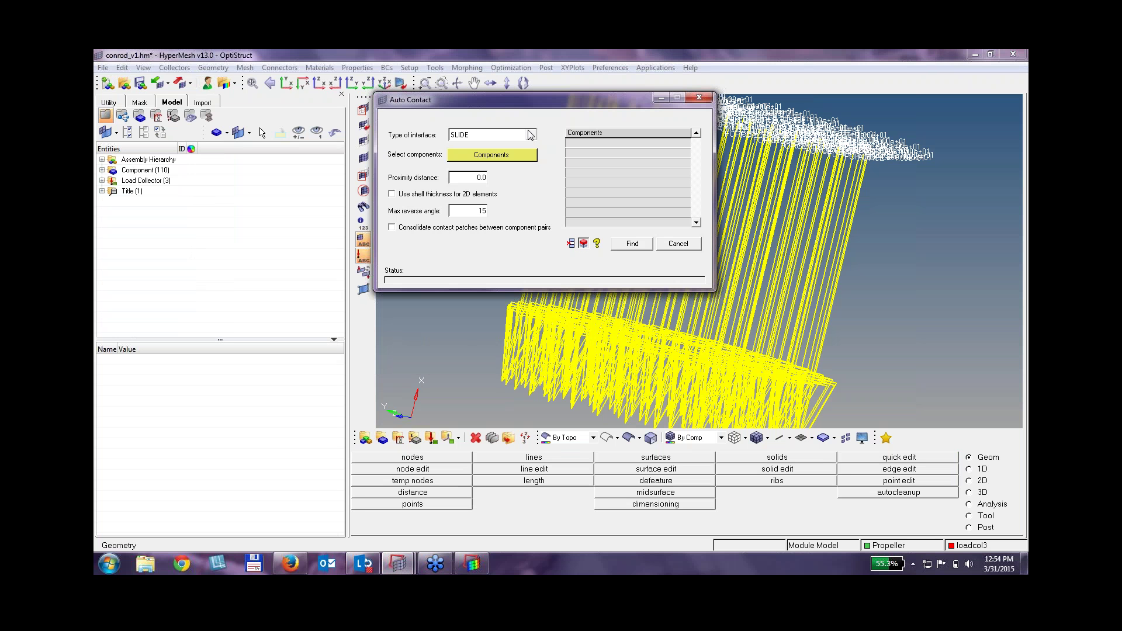
click(485, 137)
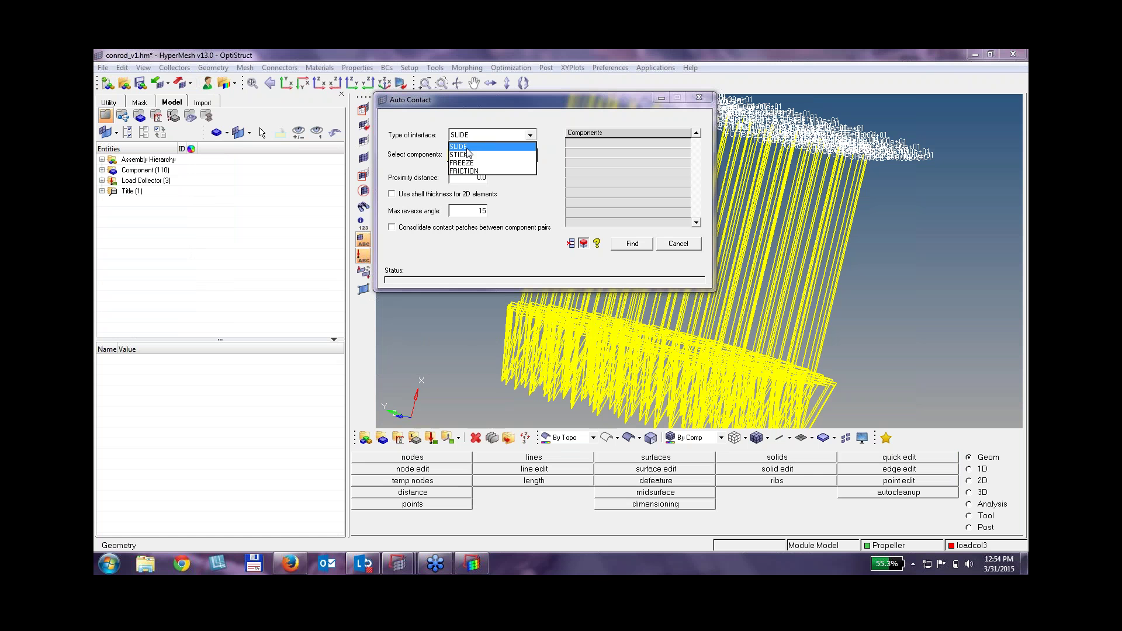
click(496, 189)
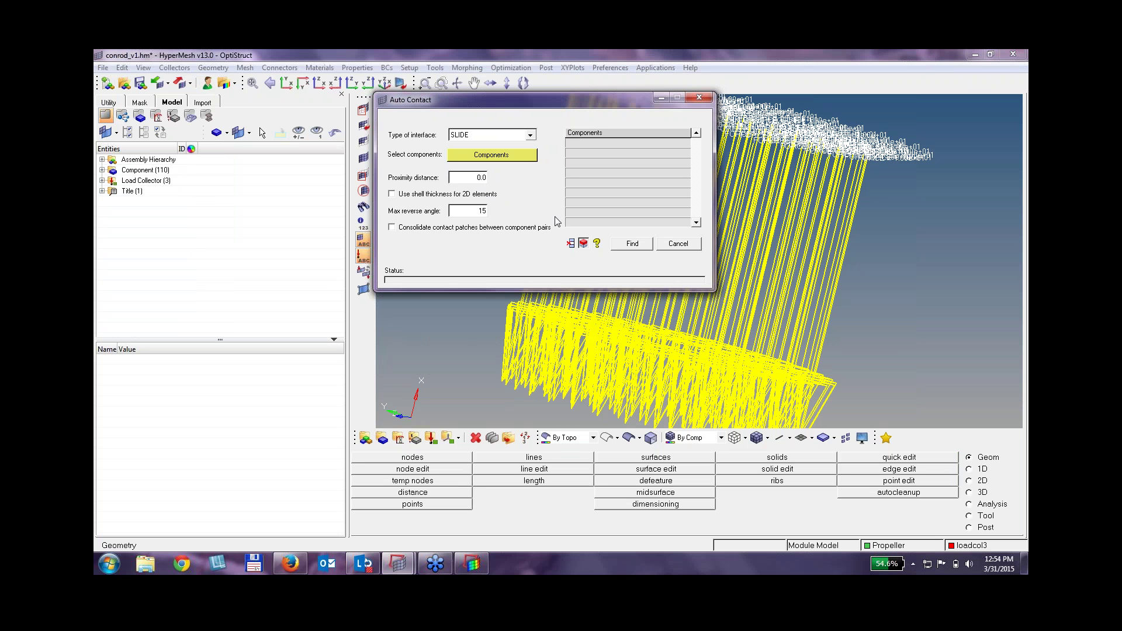
click(680, 244)
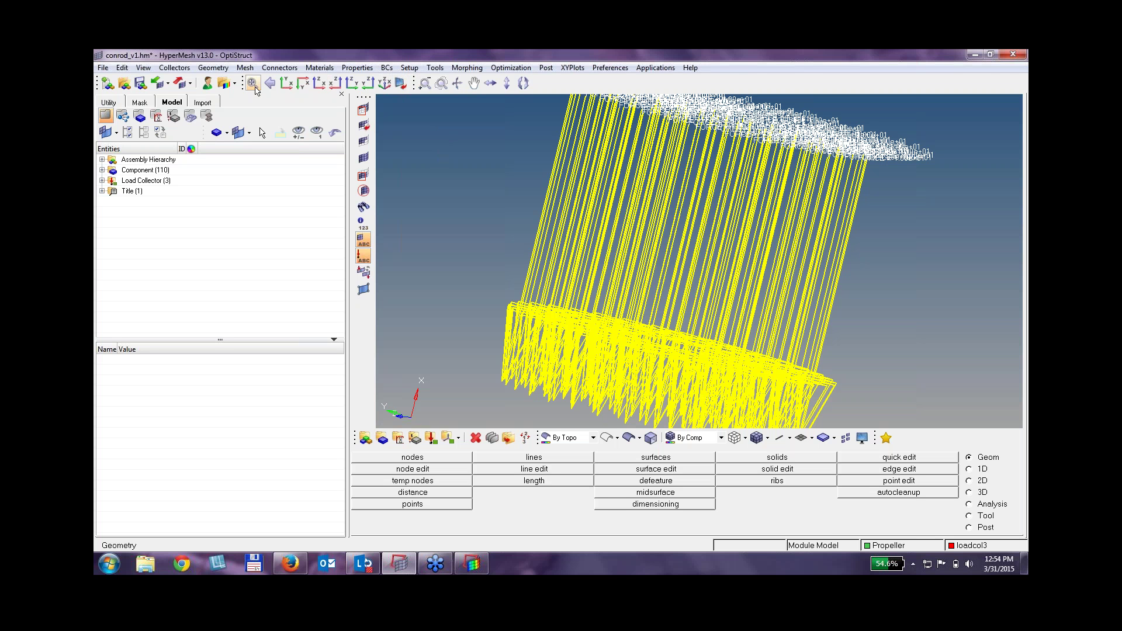
Switch the user profile application to BasicFEA.
click(208, 83)
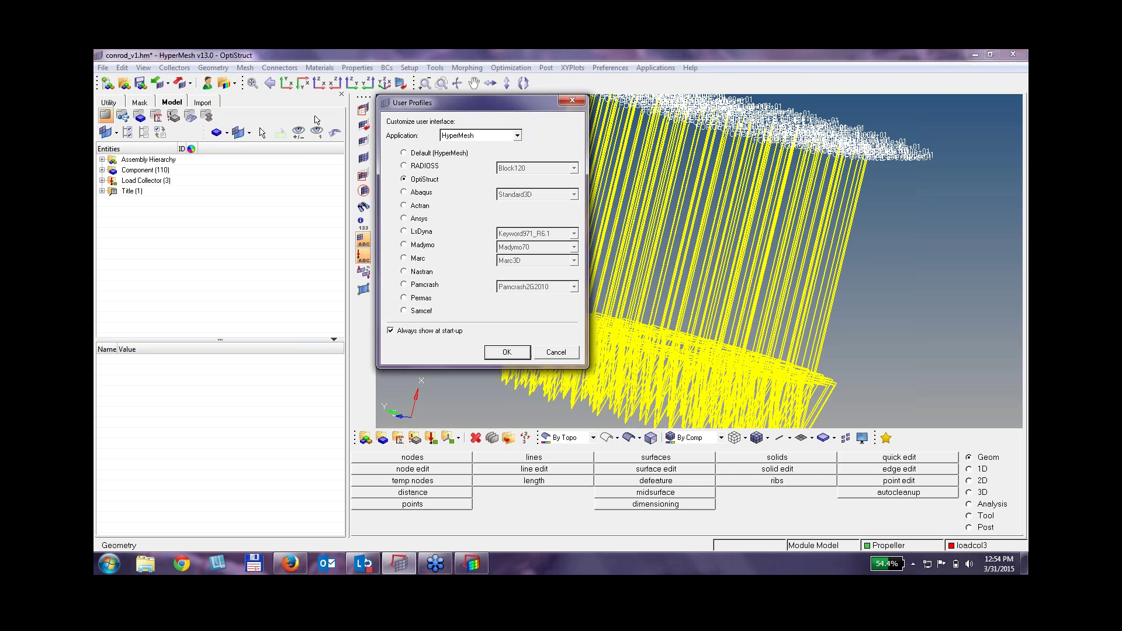
click(468, 138)
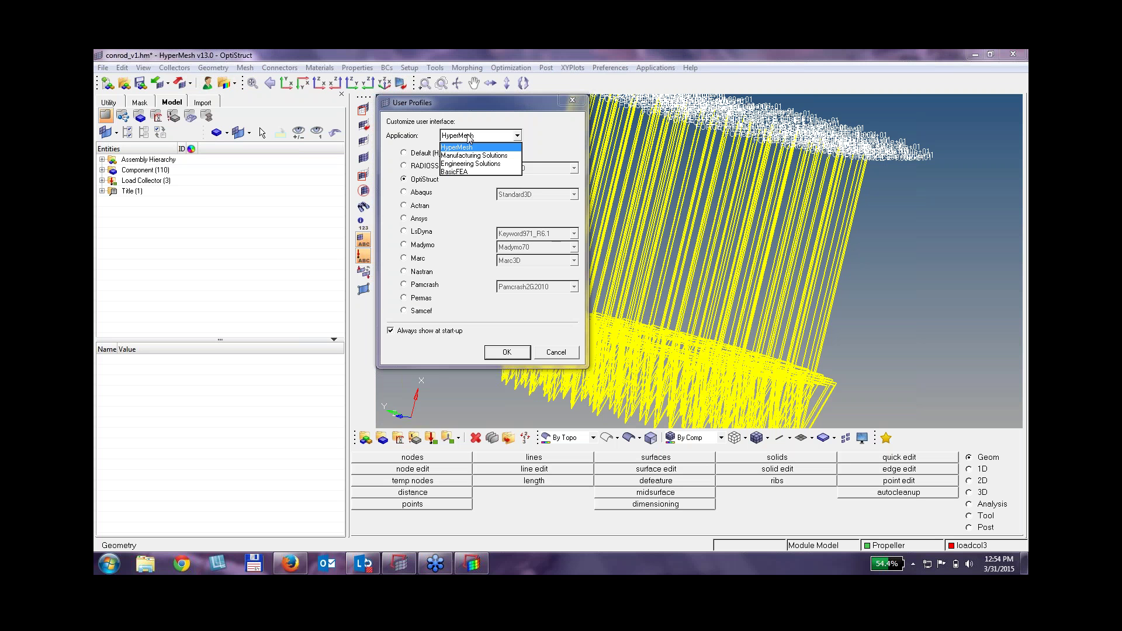
click(459, 172)
click(506, 354)
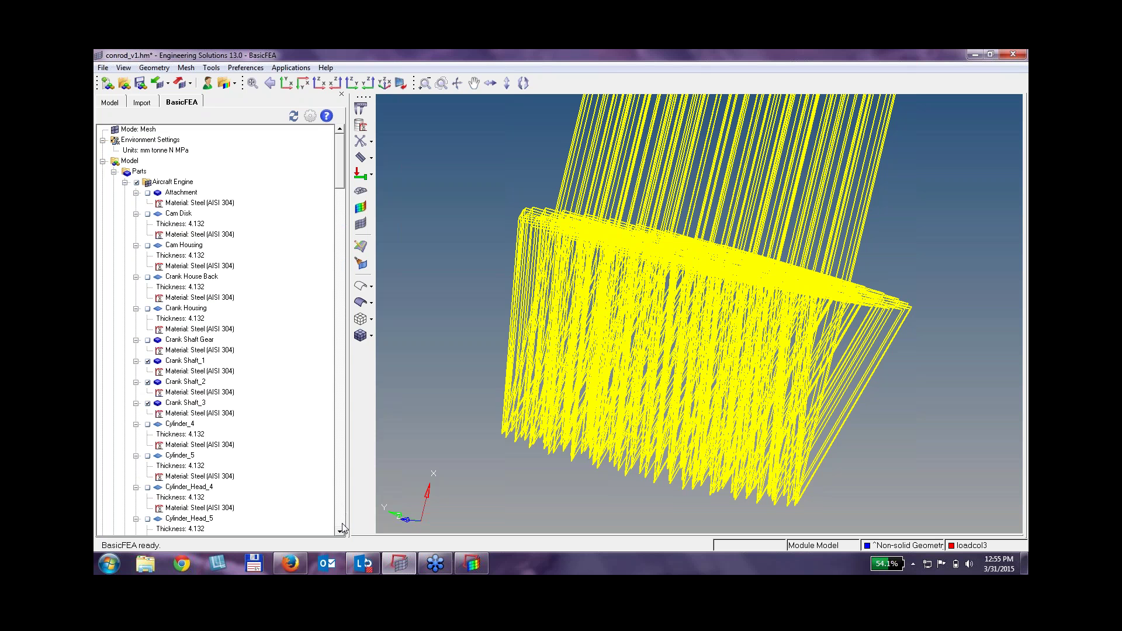
Look through the BasicFEA model tree of parts, thicknesses and materials, and collapse the Model branch.
scroll(341, 524, down, 20)
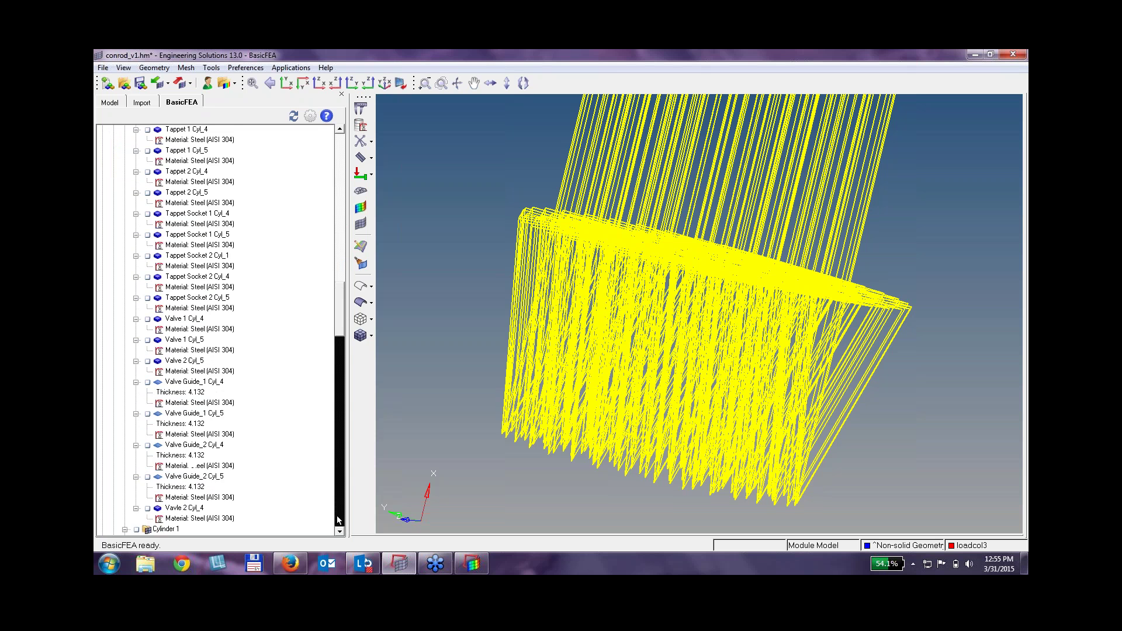
scroll(341, 429, down, 20)
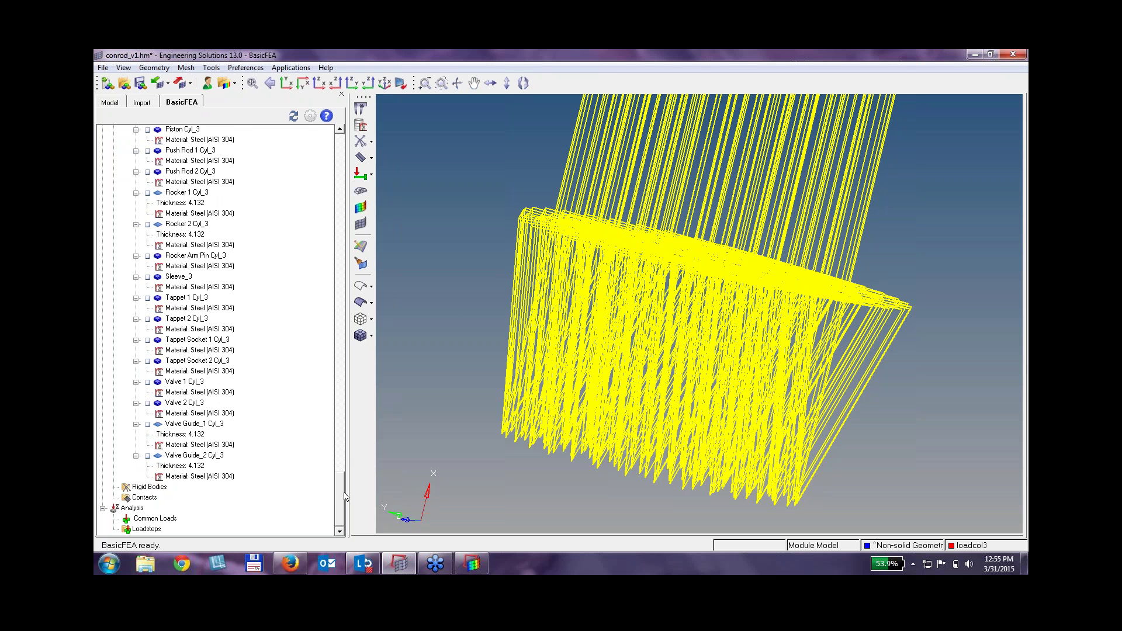
drag(342, 498, 342, 137)
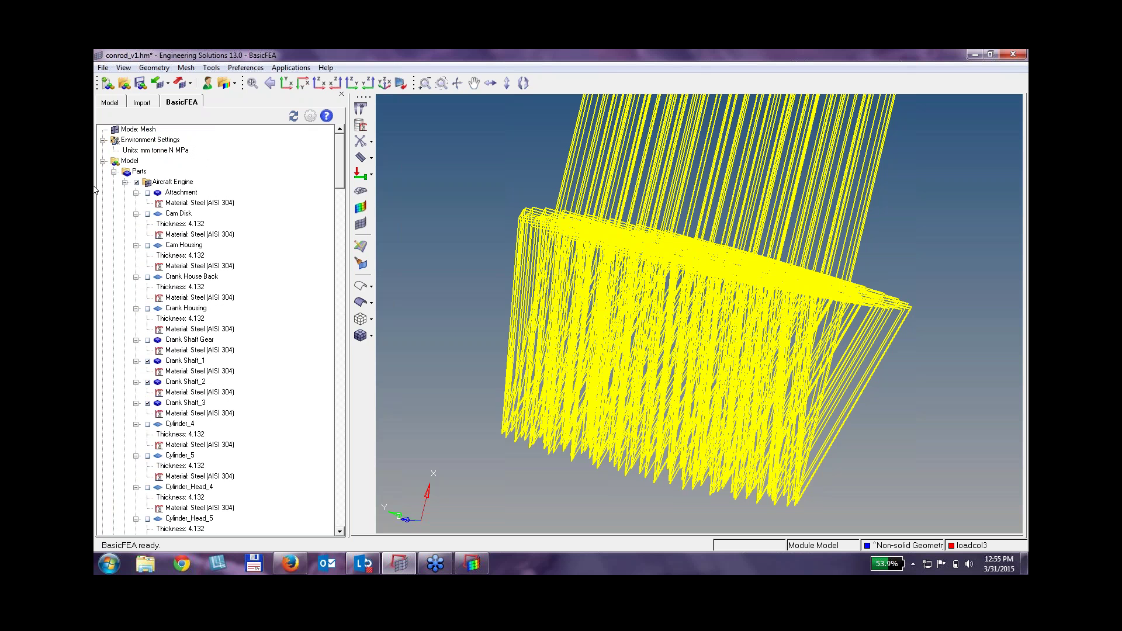
click(103, 161)
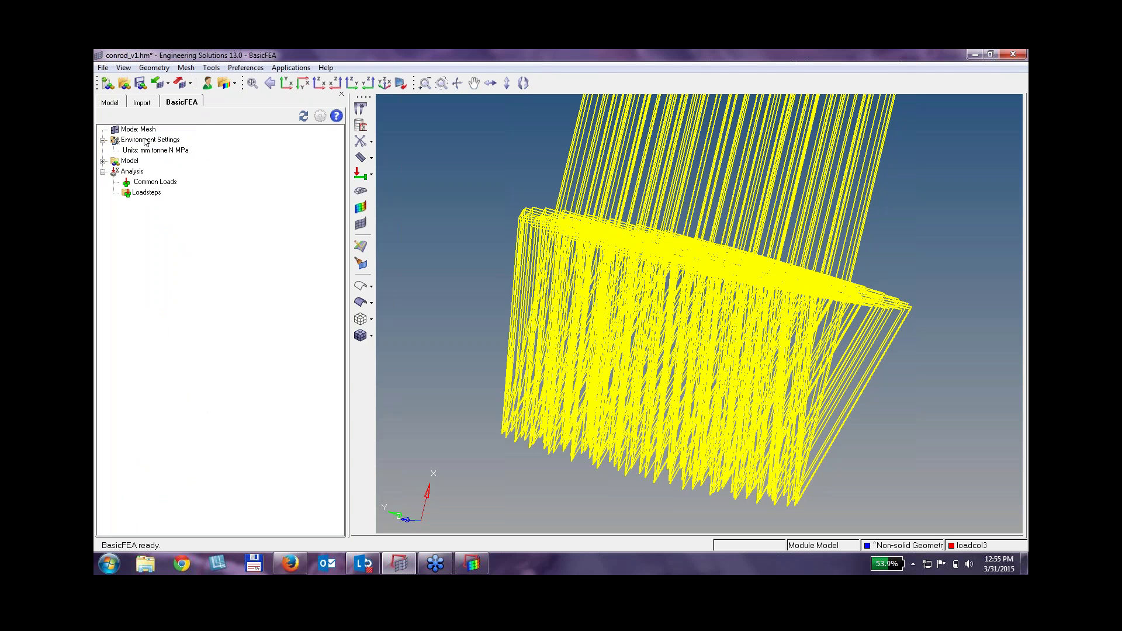
click(103, 162)
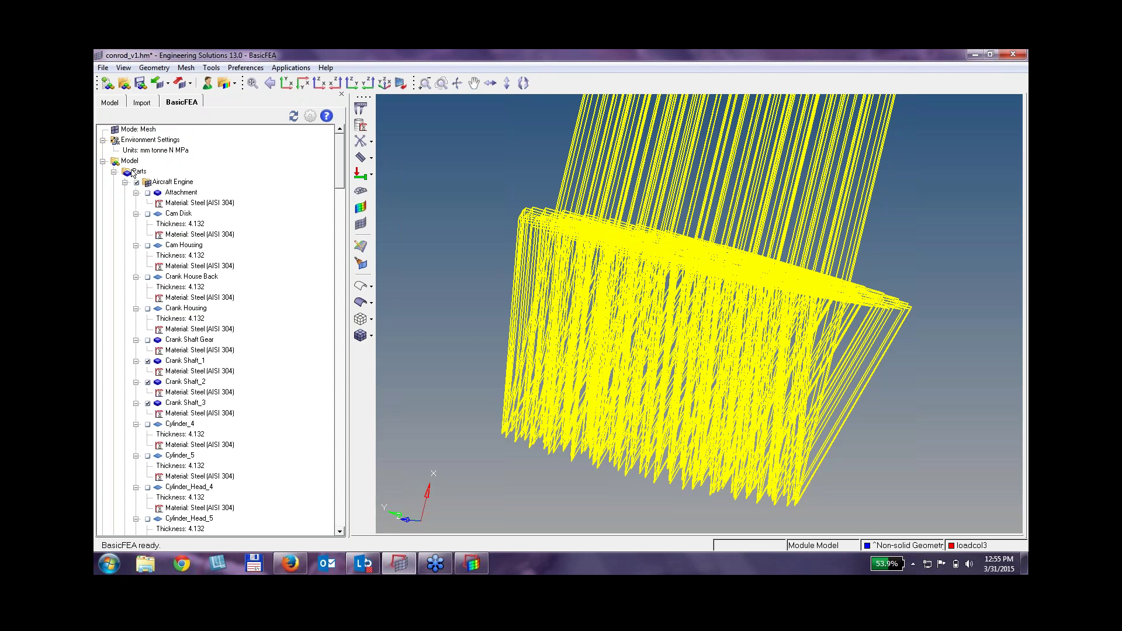
click(103, 162)
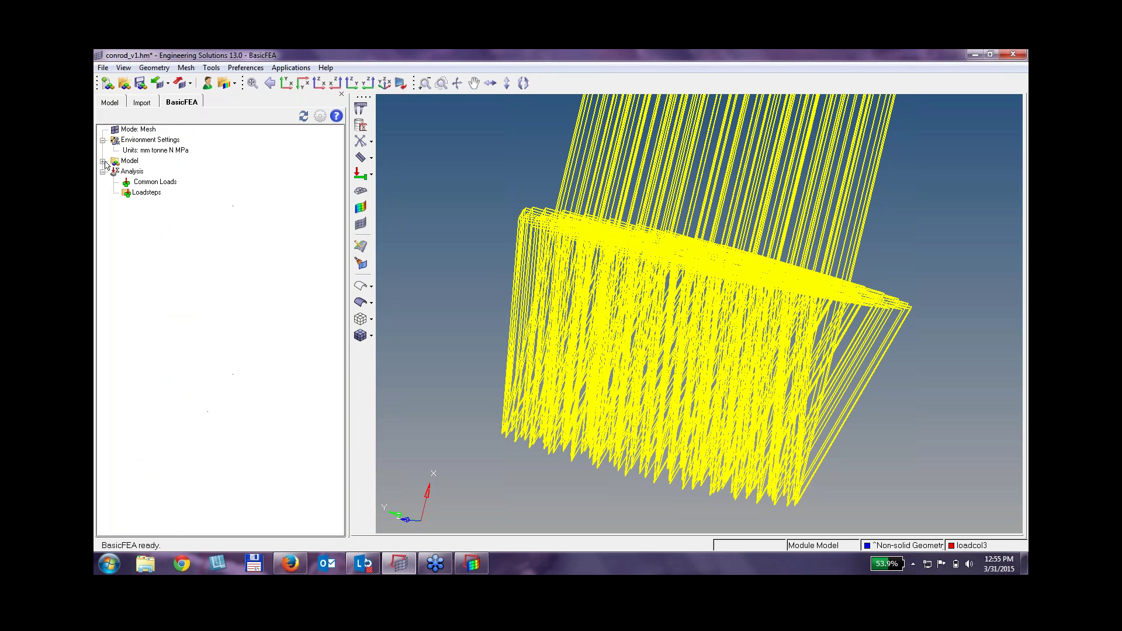
Examine the creation options offered for common loads and loadsteps in the Analysis branch.
right_click(163, 183)
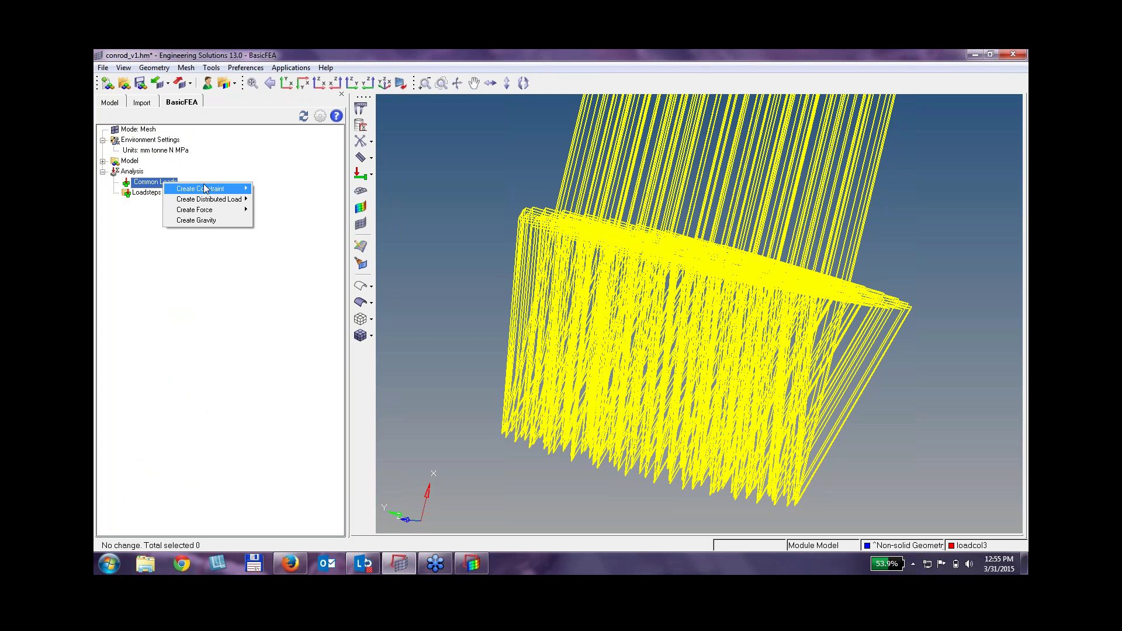
click(151, 194)
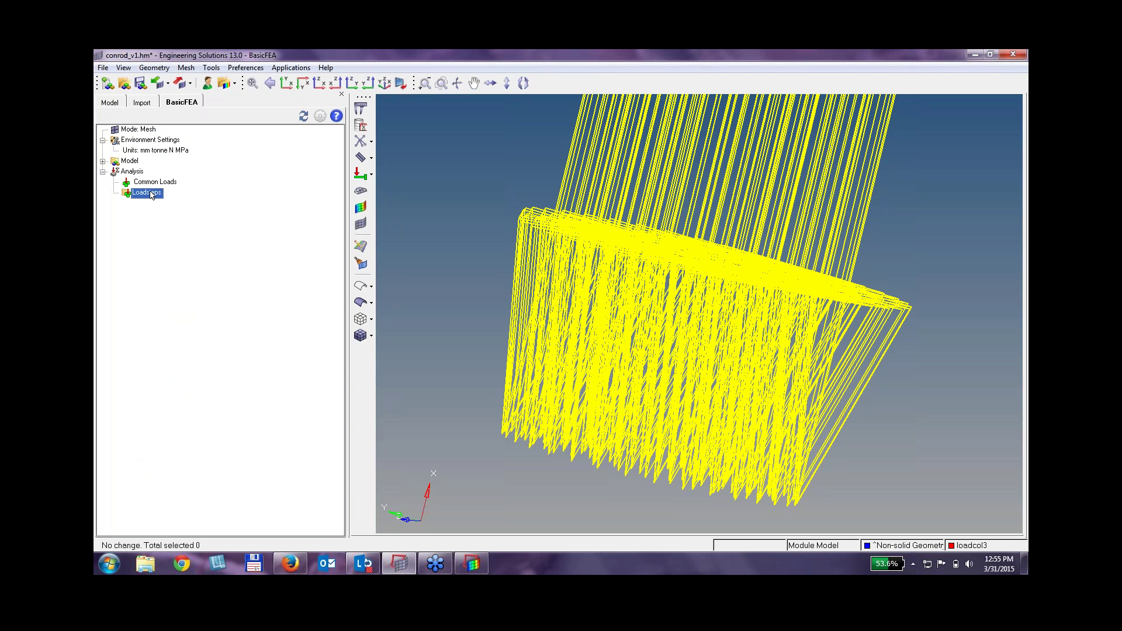
click(155, 185)
right_click(152, 194)
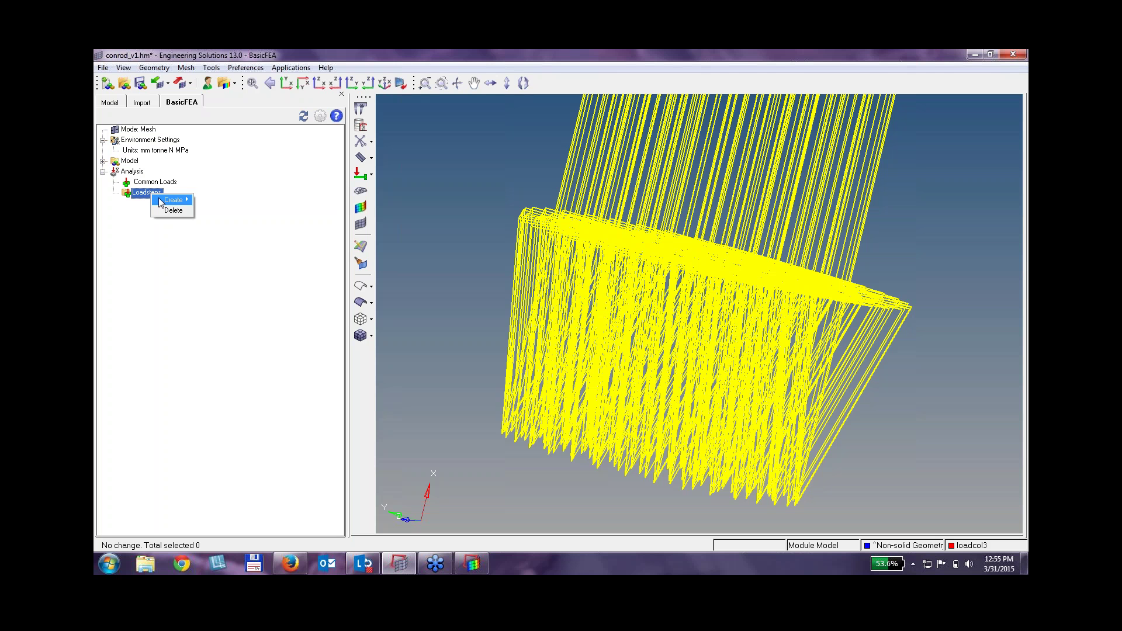
mouse_move(174, 201)
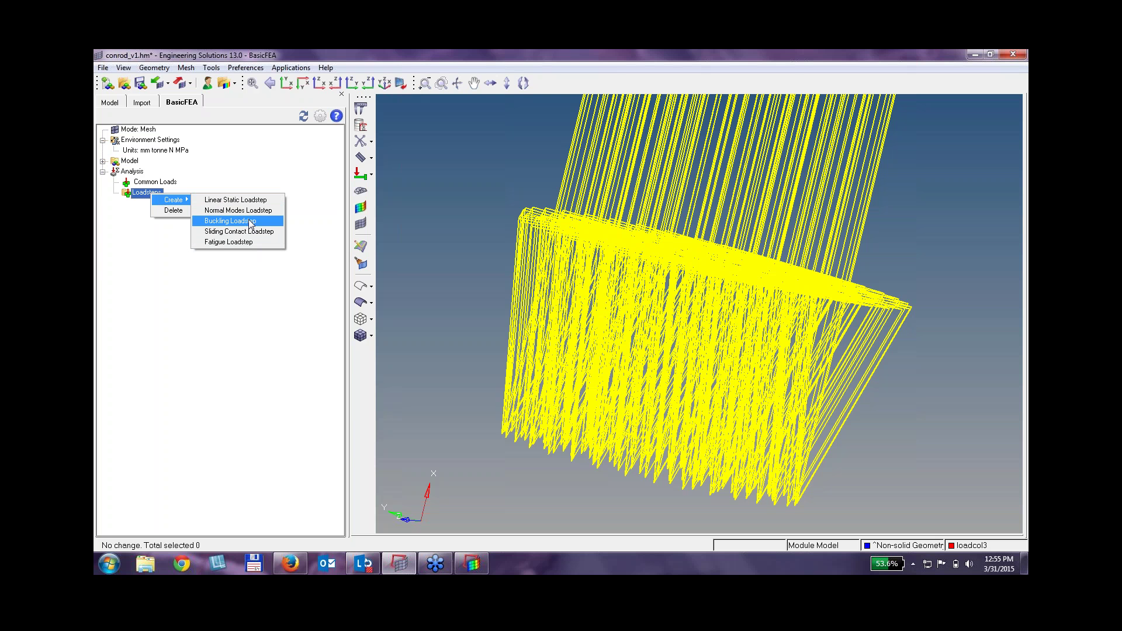
click(230, 279)
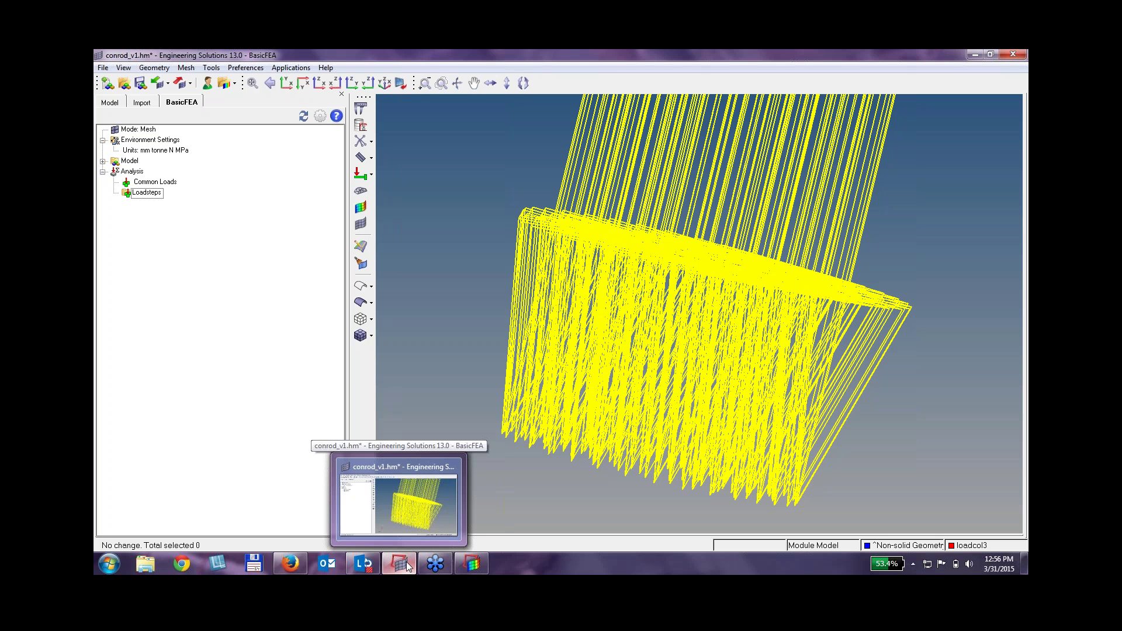
Switch the user profile back to HyperMesh with OptiStruct and close the file import settings.
click(208, 83)
click(517, 135)
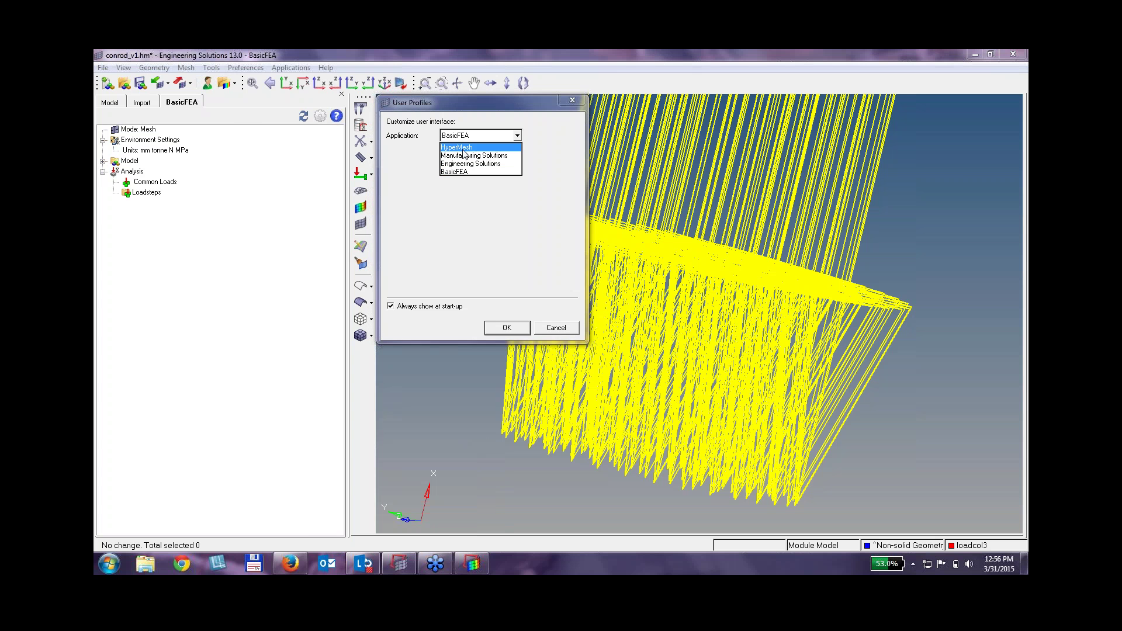
click(468, 146)
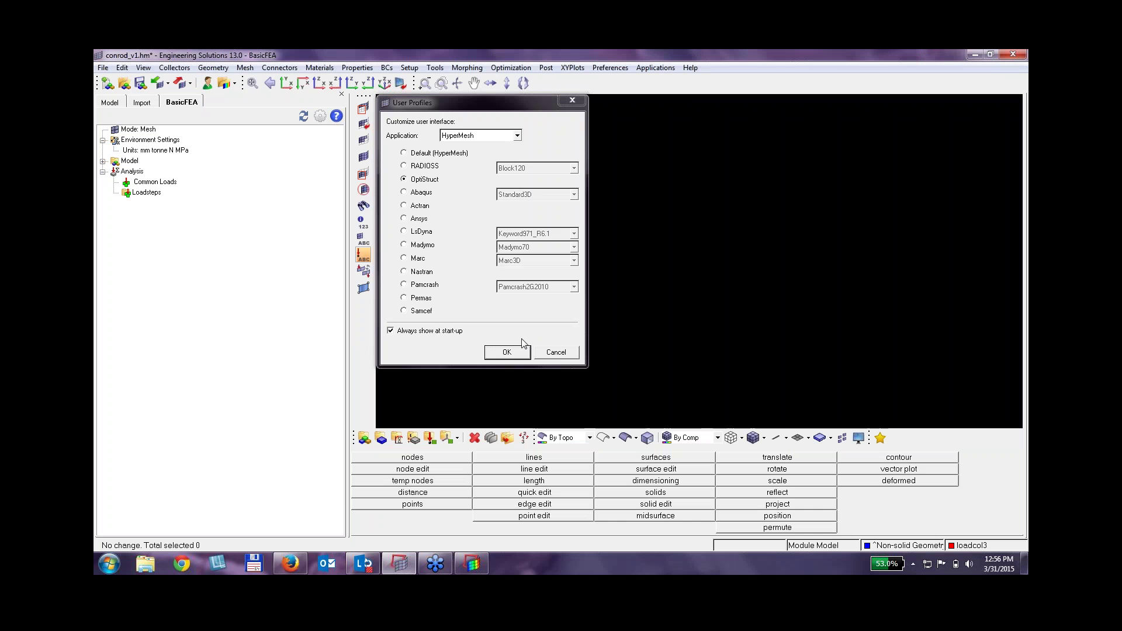
click(521, 350)
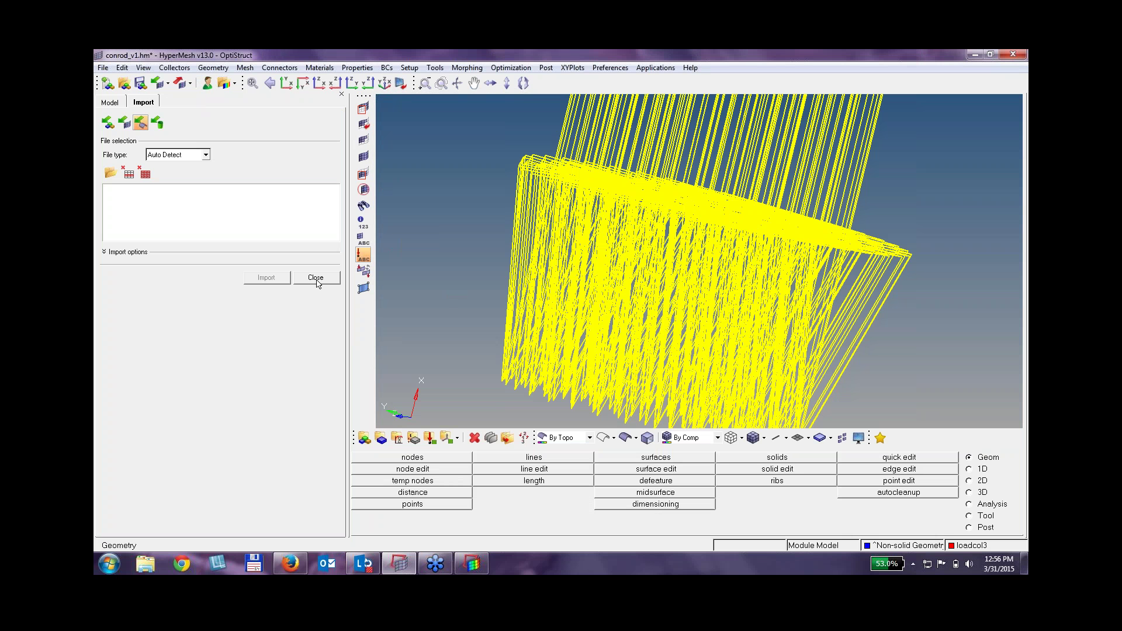
click(316, 279)
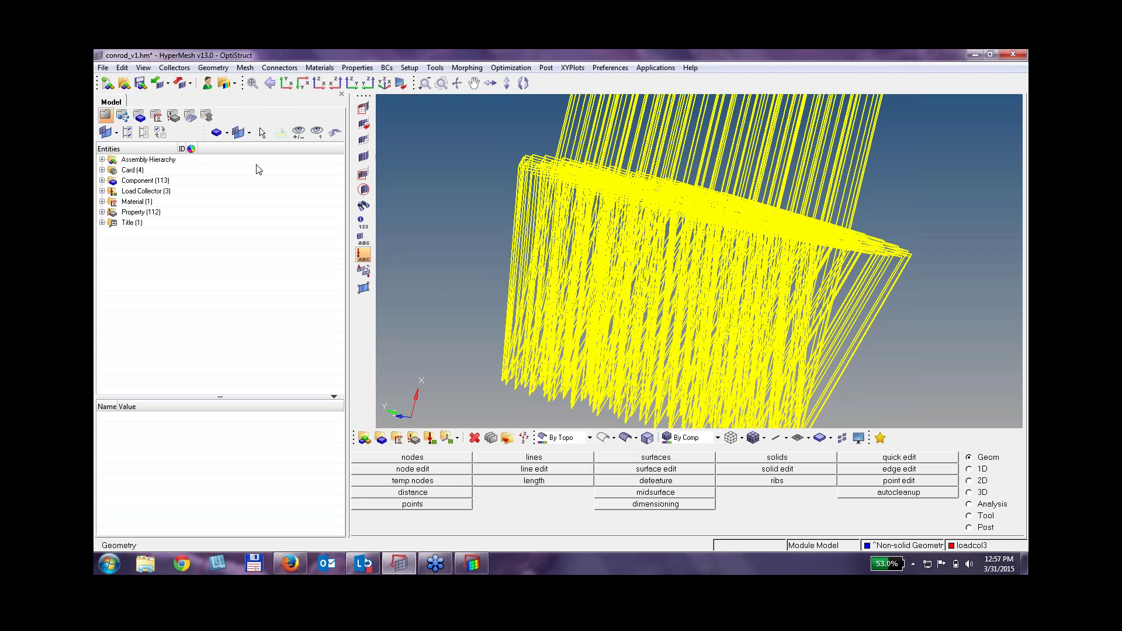
Expand the component list and display all components together with the loads.
click(103, 181)
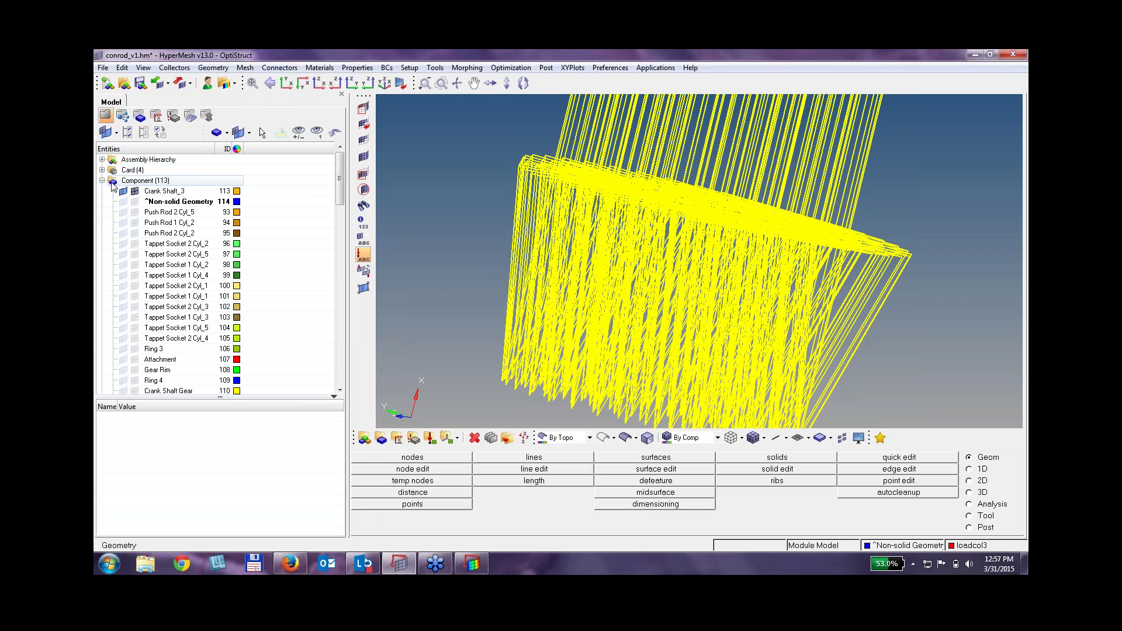
click(128, 132)
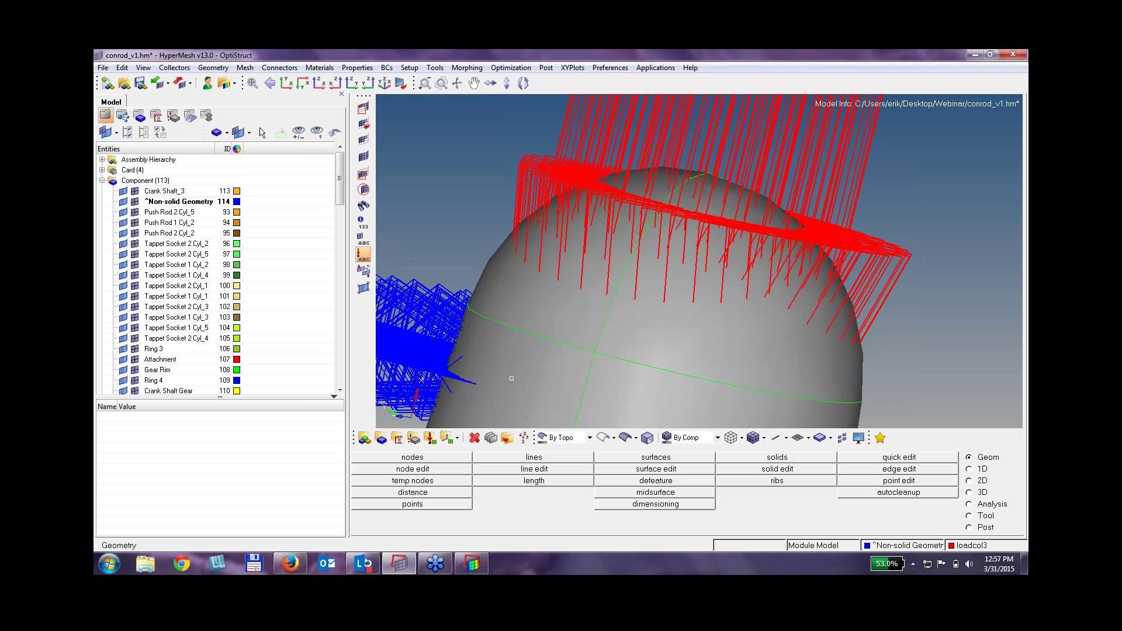
ctrl+drag(619, 262, 608, 281)
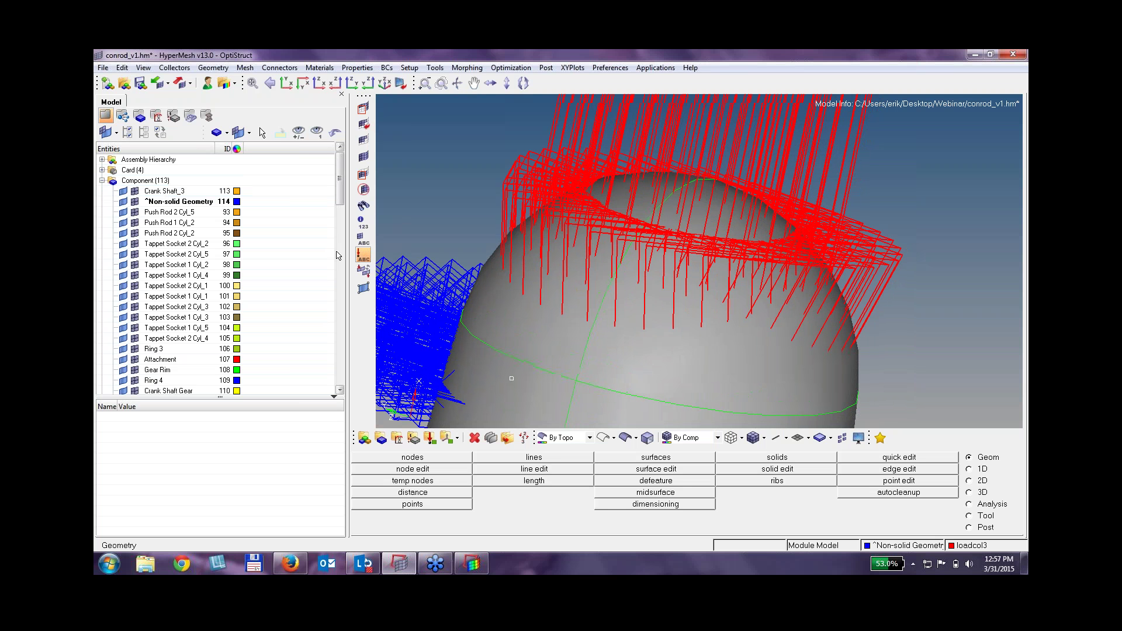
Hide the Spinner and Propeller components by picking them in the model.
click(298, 132)
click(816, 337)
ctrl+scroll(827, 336, down, 5)
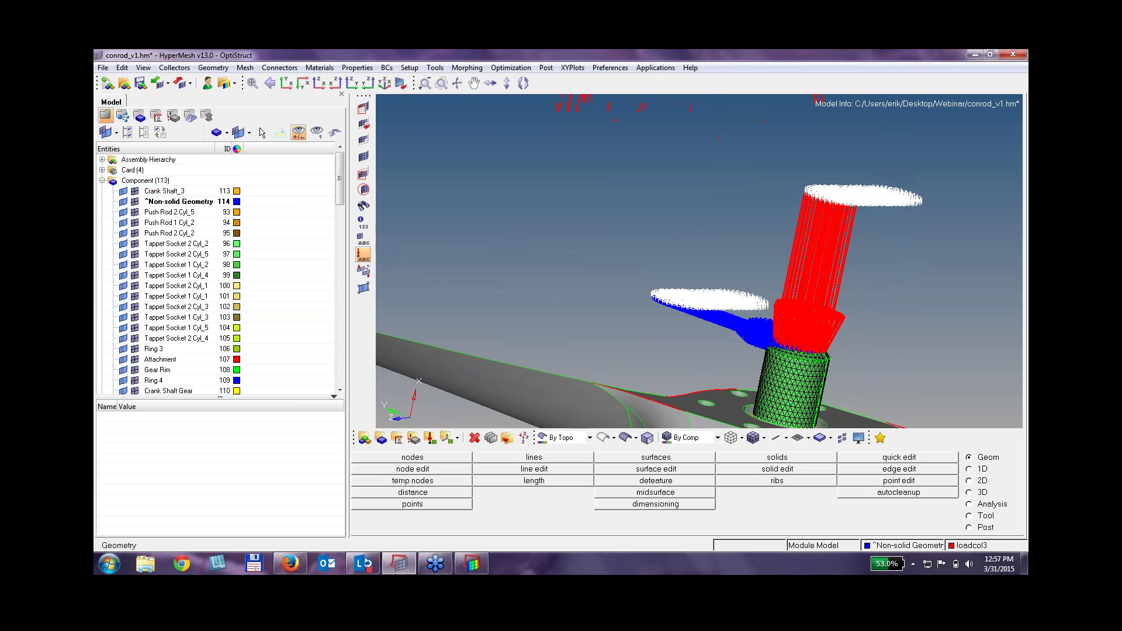
ctrl+right_drag(760, 418, 694, 294)
click(694, 294)
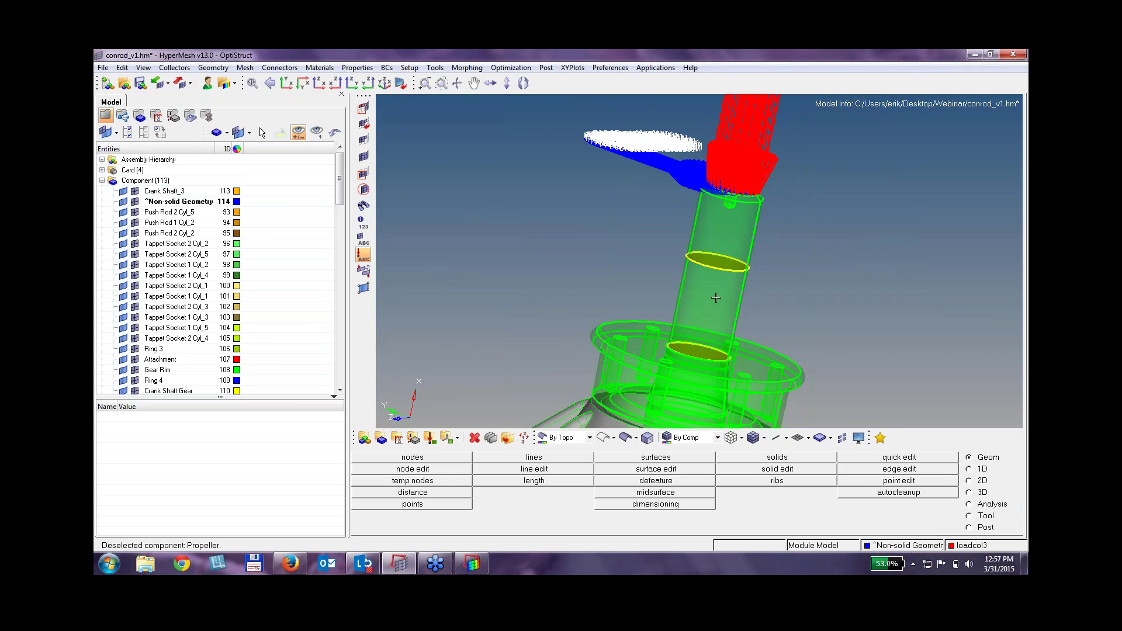
Show the elements of the Propeller component again while keeping its geometry hidden.
drag(339, 178, 339, 259)
click(135, 181)
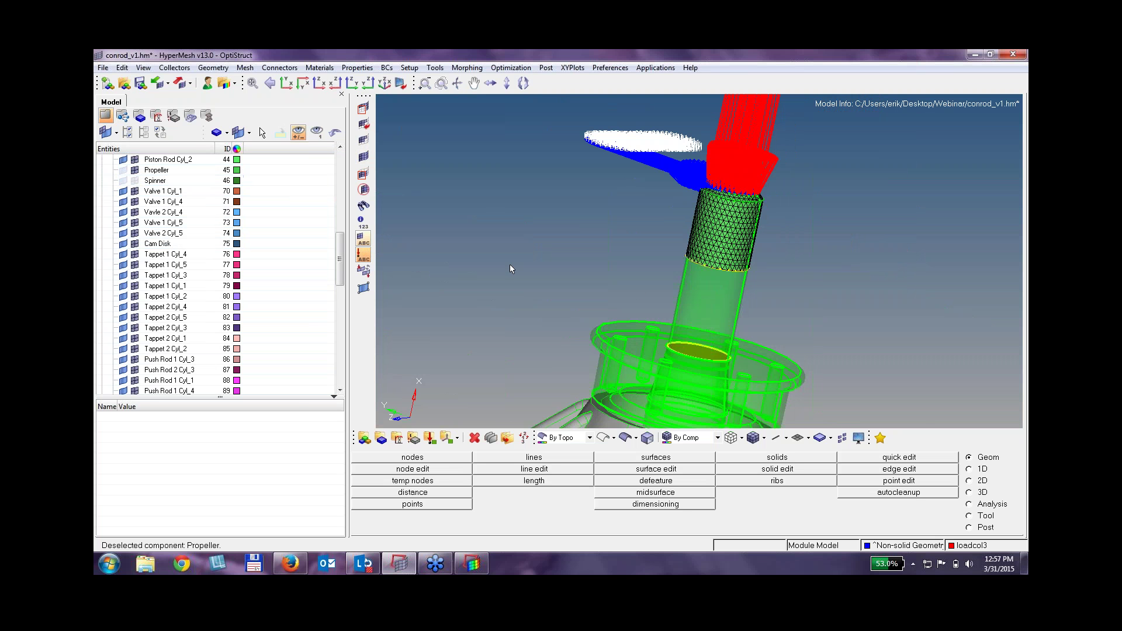
ctrl+right_drag(646, 201, 655, 107)
drag(342, 254, 320, 238)
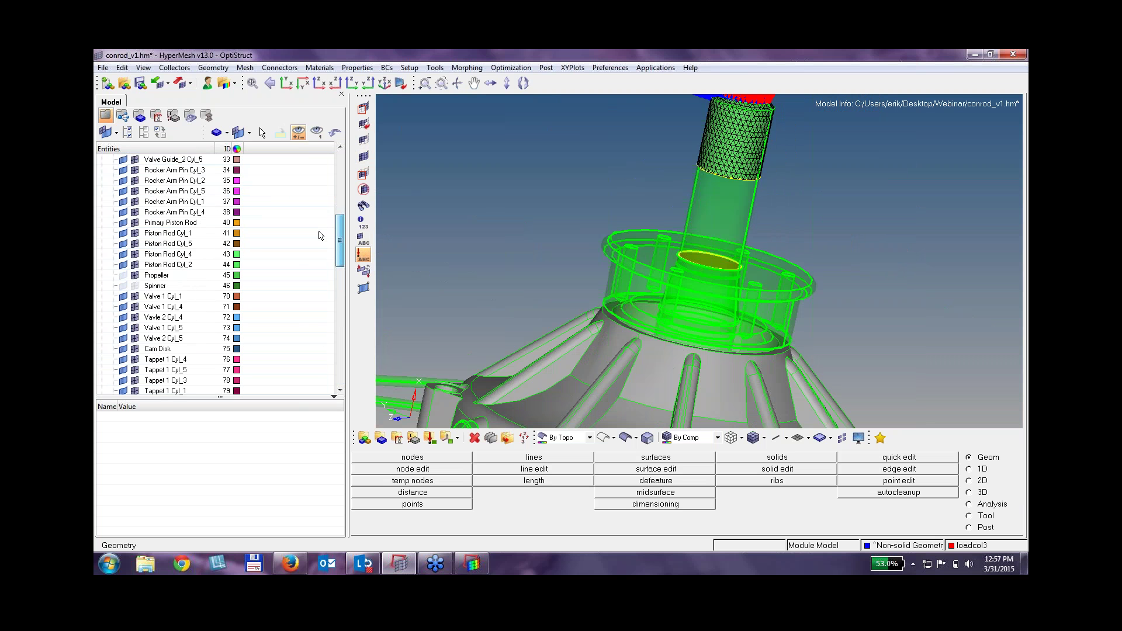
Mesh the crank shaft section below the tetrahedral mesh with Solid Map for multiple solids, using element size 1.000 and mixed source shells.
ctrl+right_drag(732, 226, 668, 256)
ctrl+scroll(668, 256, up, 5)
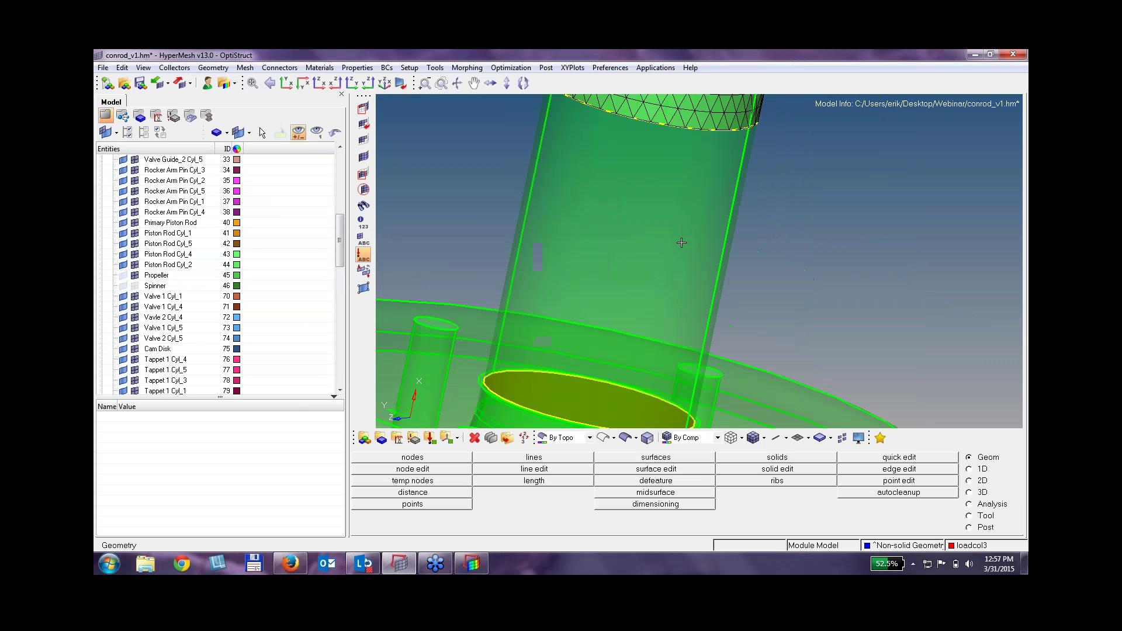
ctrl+click(735, 196)
mouse_move(702, 240)
ctrl+mouse_down()
mouse_move(722, 201)
mouse_move(696, 263)
ctrl+mouse_up()
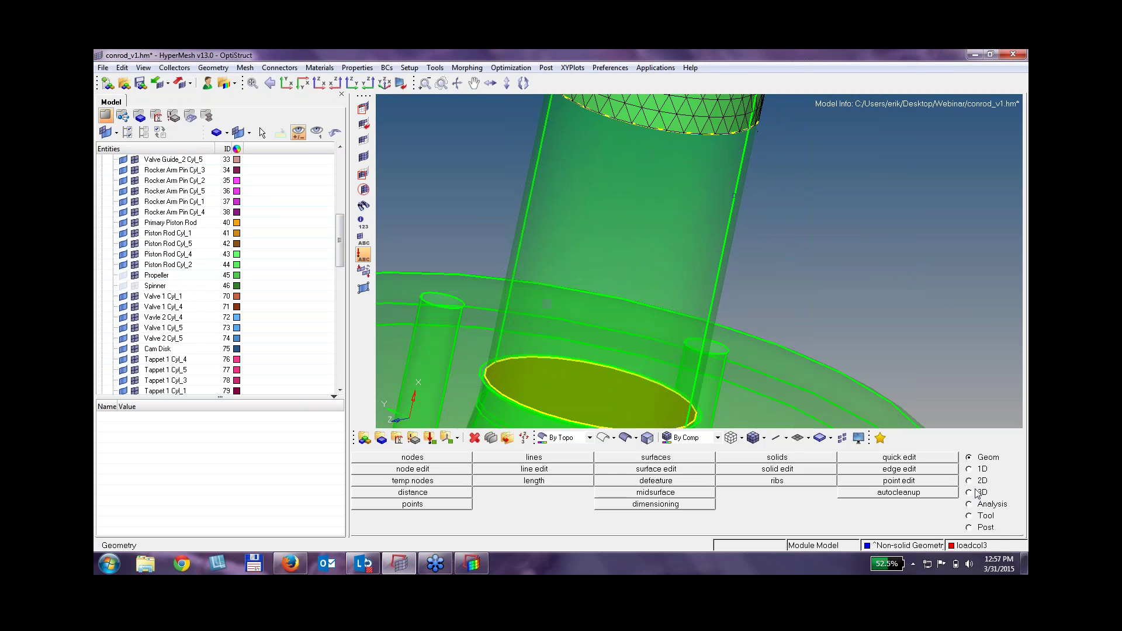
click(977, 493)
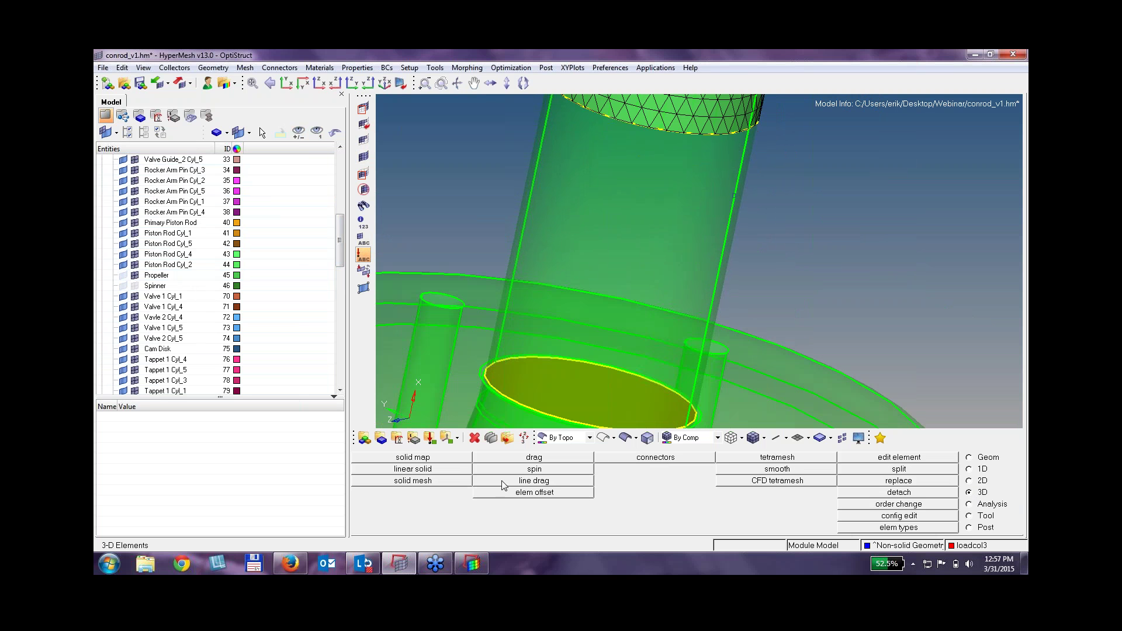
click(455, 462)
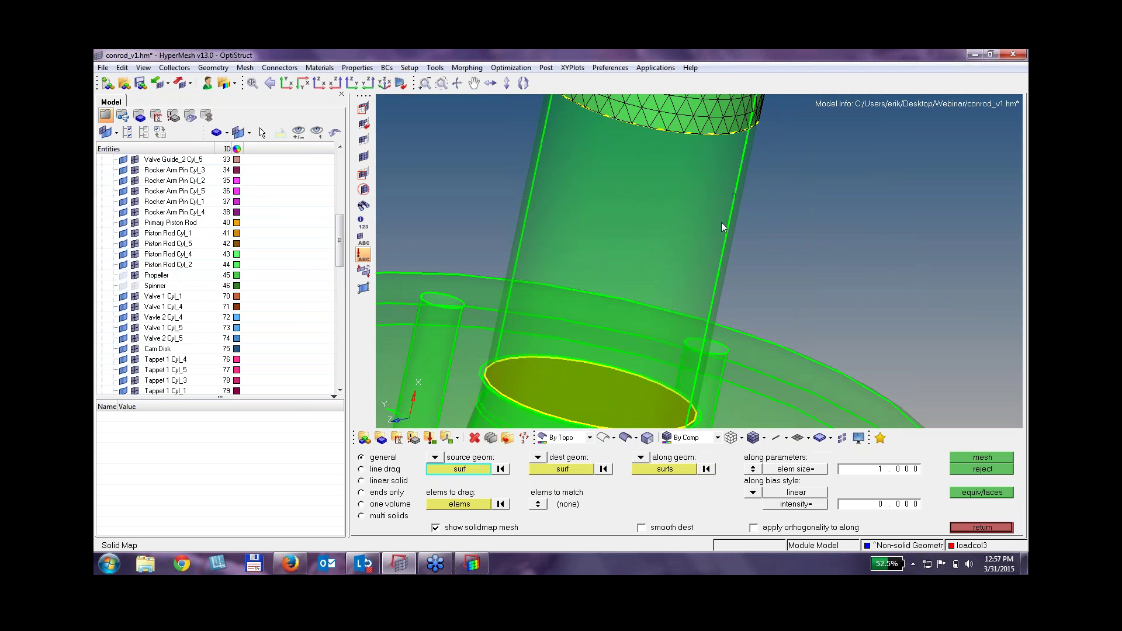
click(390, 517)
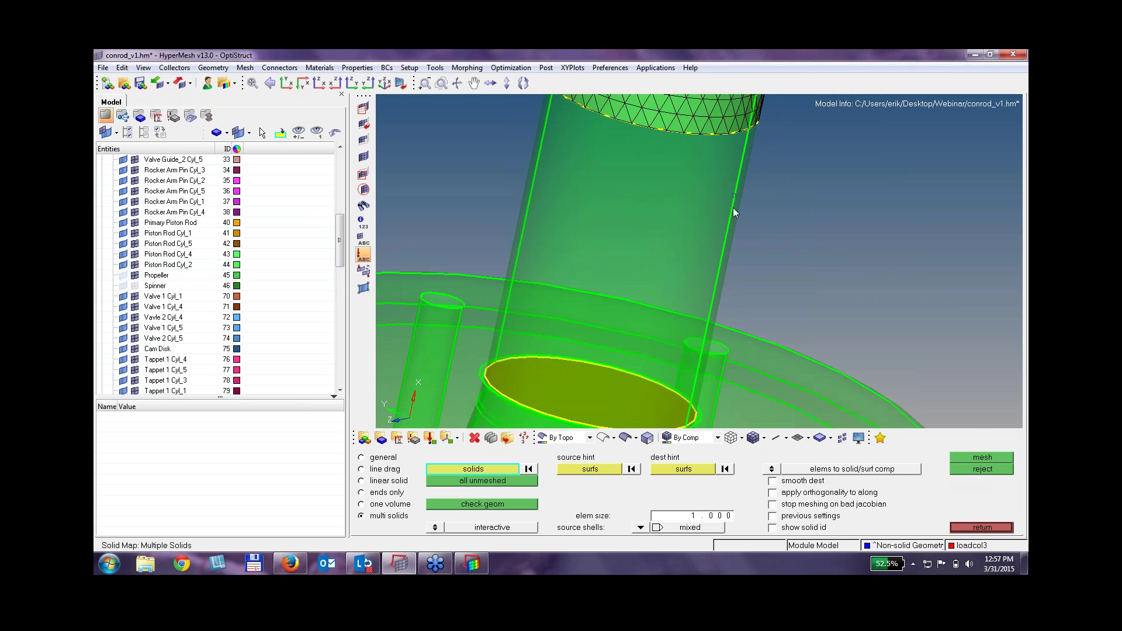
click(733, 209)
click(988, 458)
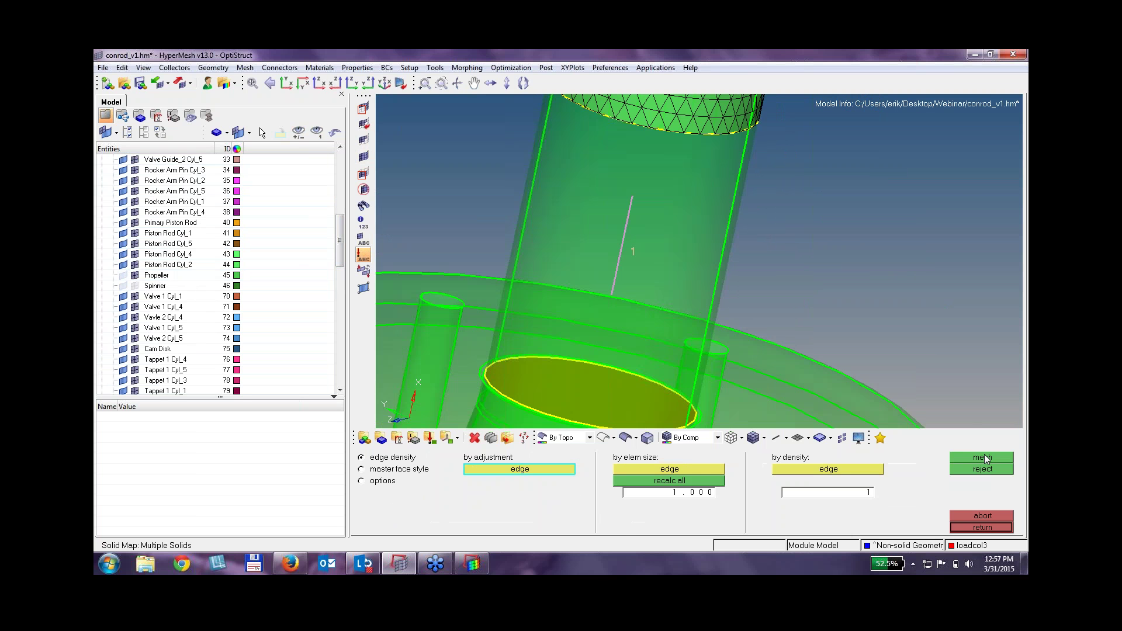
click(987, 458)
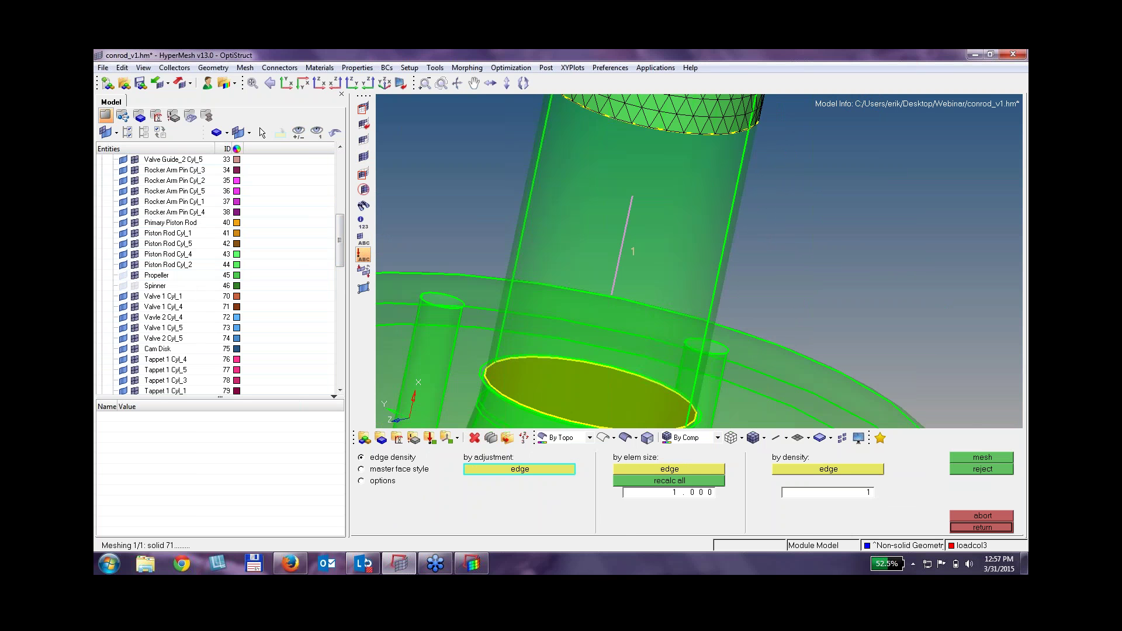
click(985, 527)
scroll(718, 276, up, 3)
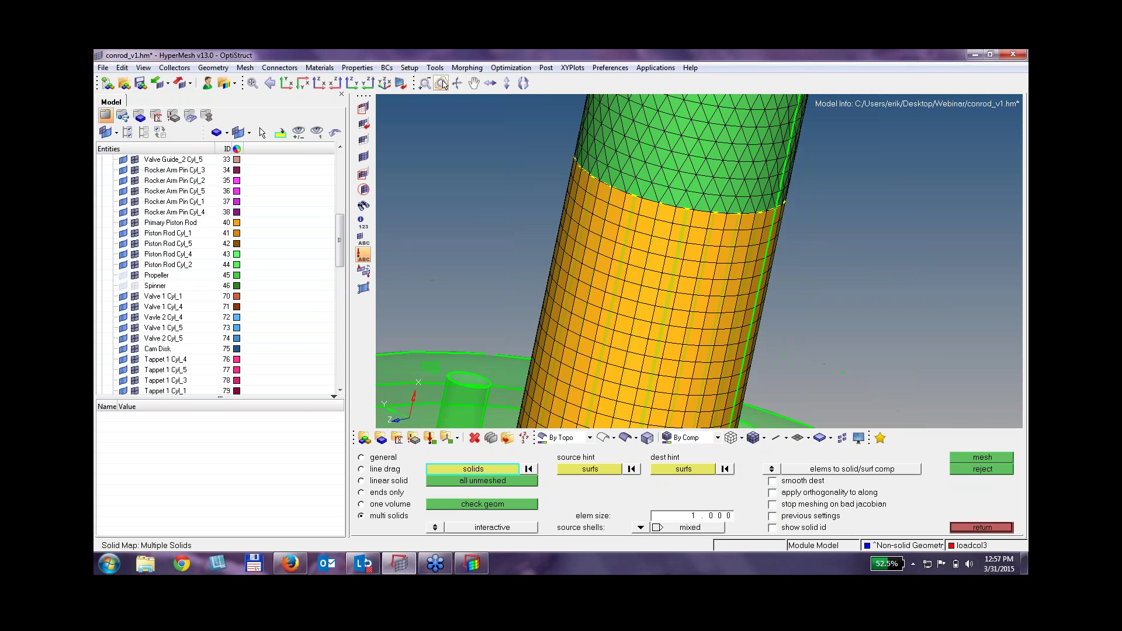
Start Auto Contact, set the interface type to STICK, and try to find contacts between the meshed shaft sections.
click(435, 67)
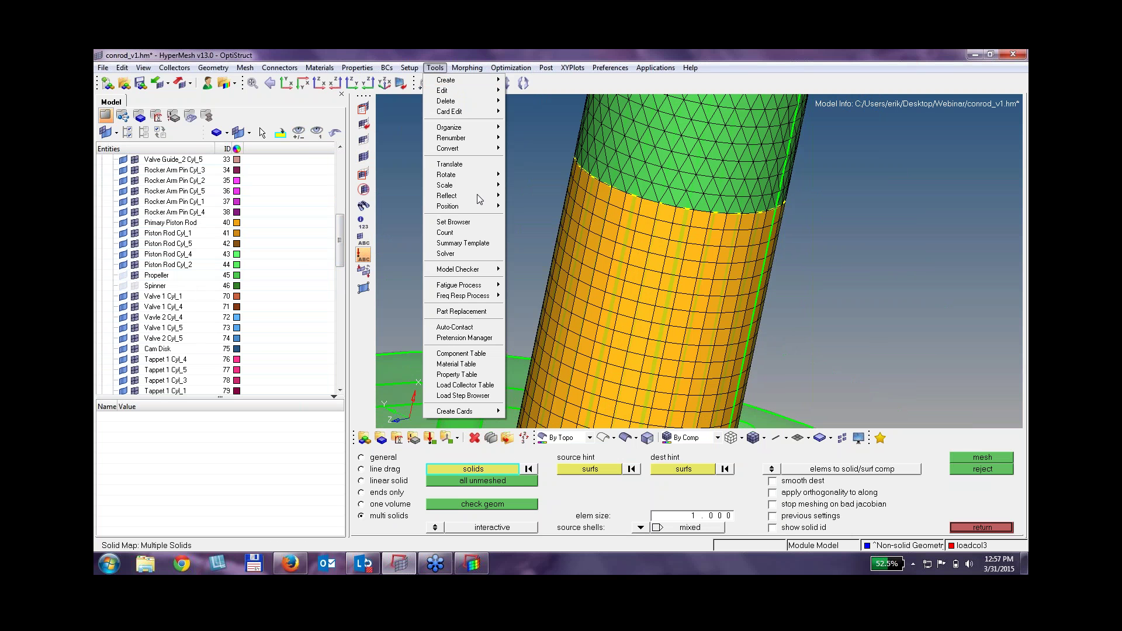
click(468, 327)
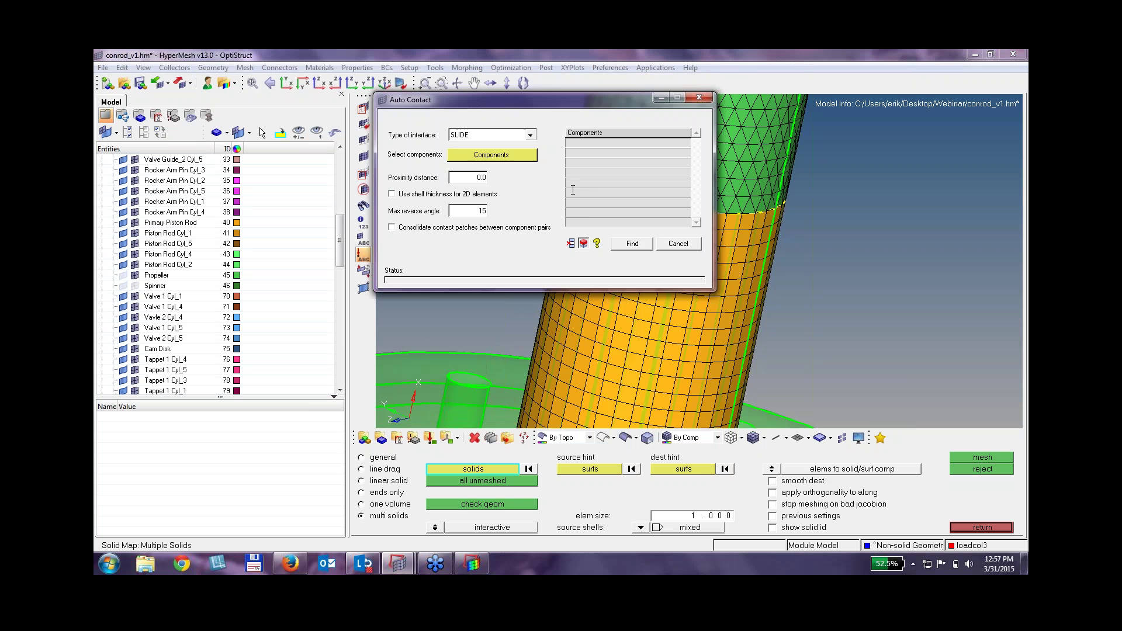
click(531, 135)
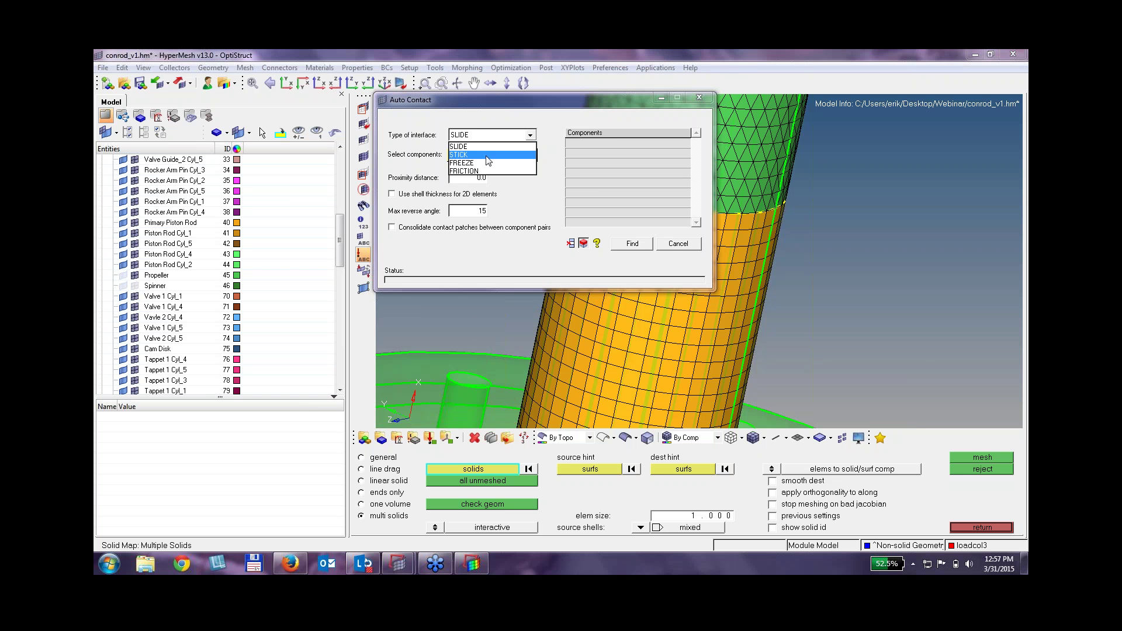
click(494, 155)
click(517, 156)
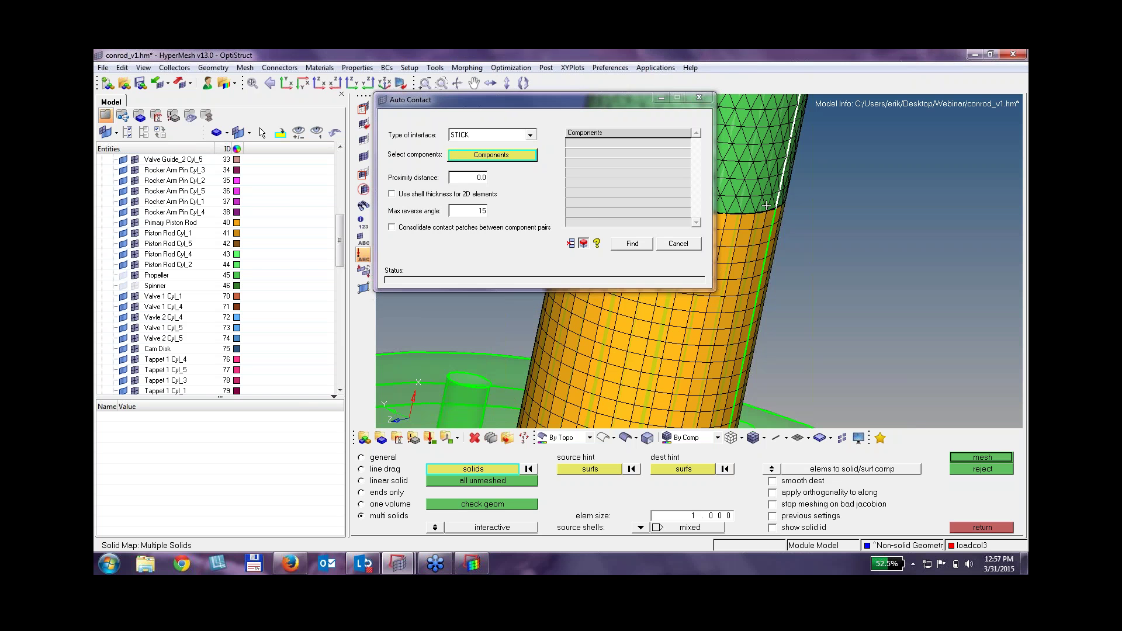
click(635, 243)
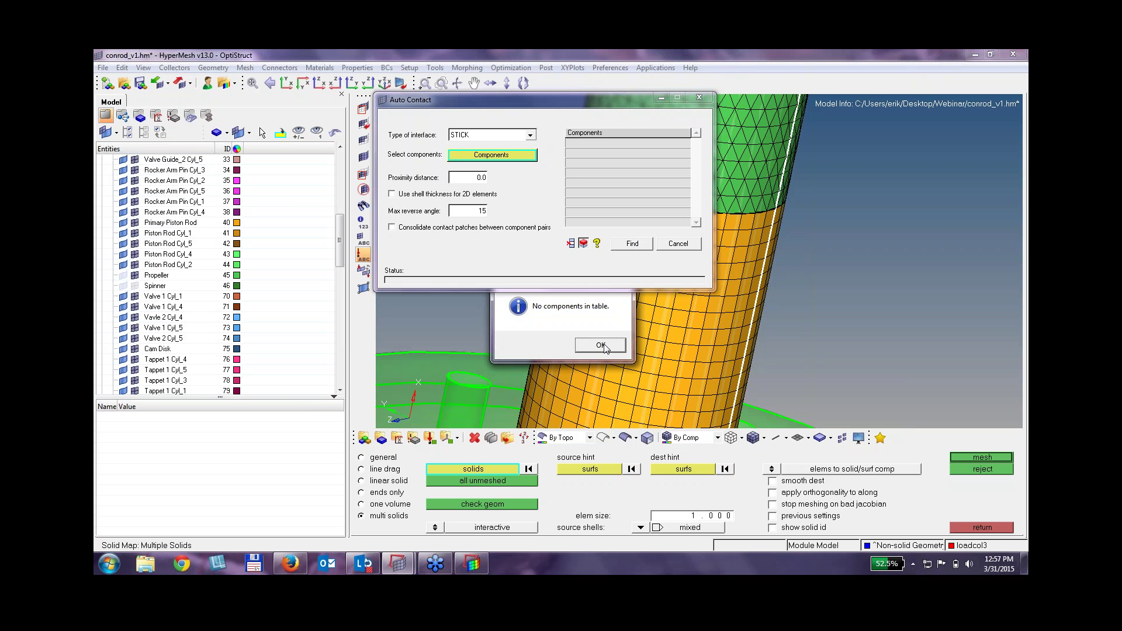
click(606, 345)
Set the Auto Contact proximity distance to 1 and try the contact search again.
drag(473, 180, 530, 177)
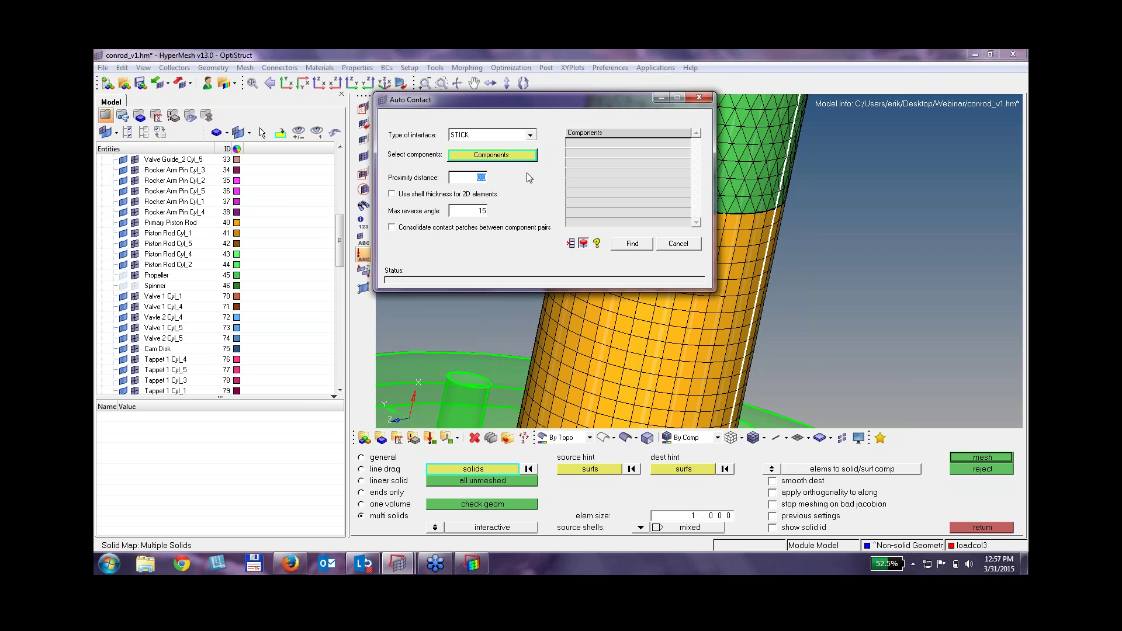
text(1)
click(645, 245)
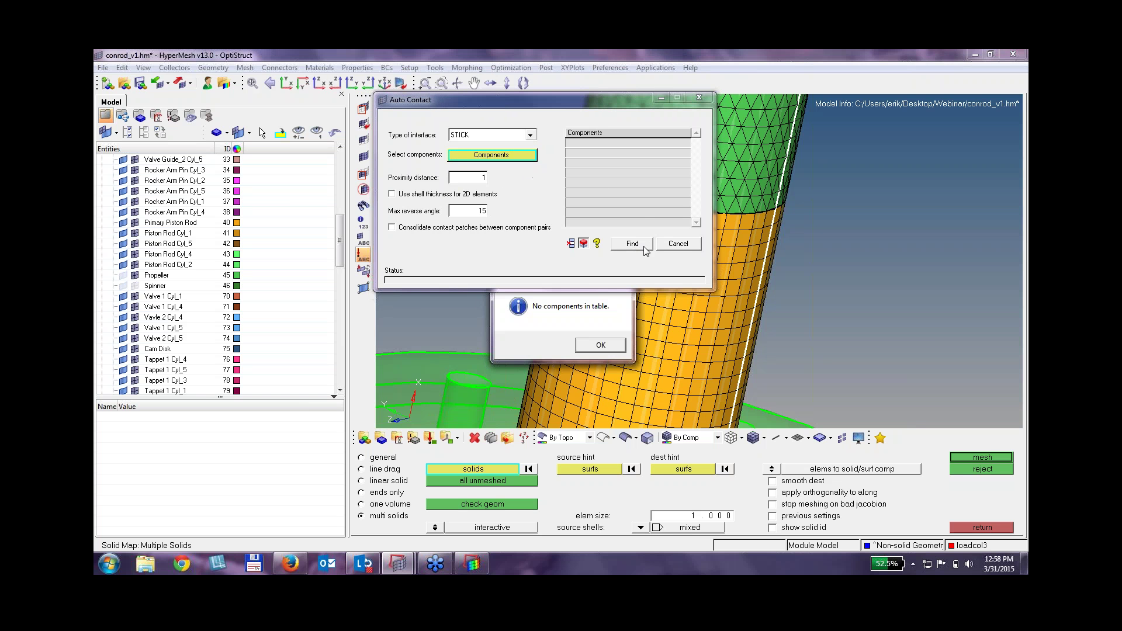
click(601, 345)
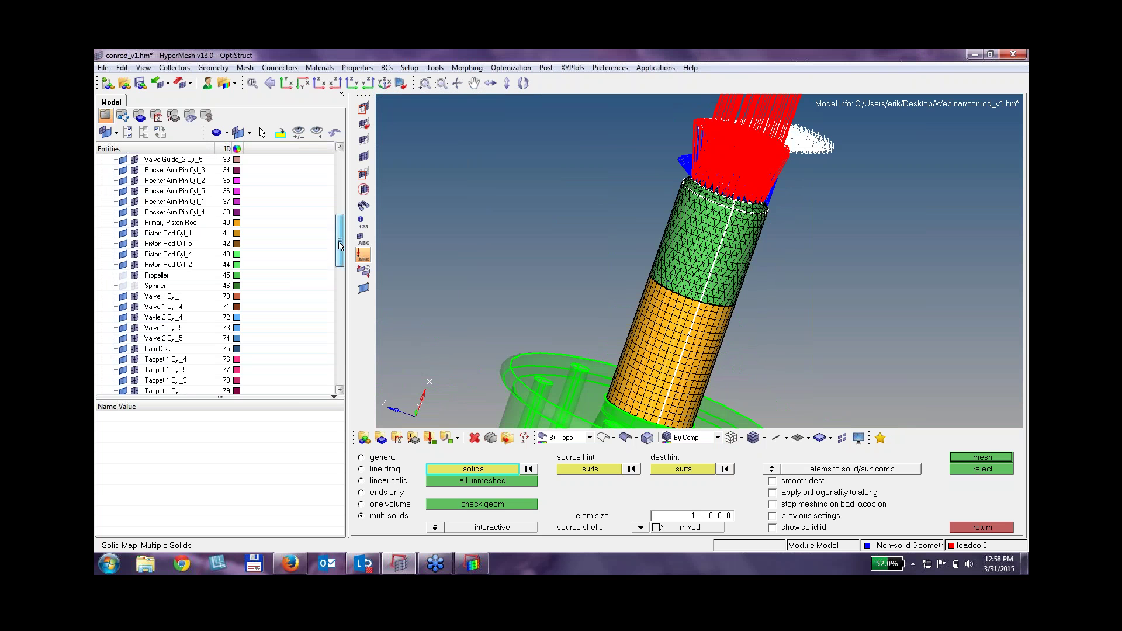
Examine the ISOP and CORDM options of the Valve 2 Cyl_5 solid property, and leave the Solid Map tool.
drag(339, 254, 339, 372)
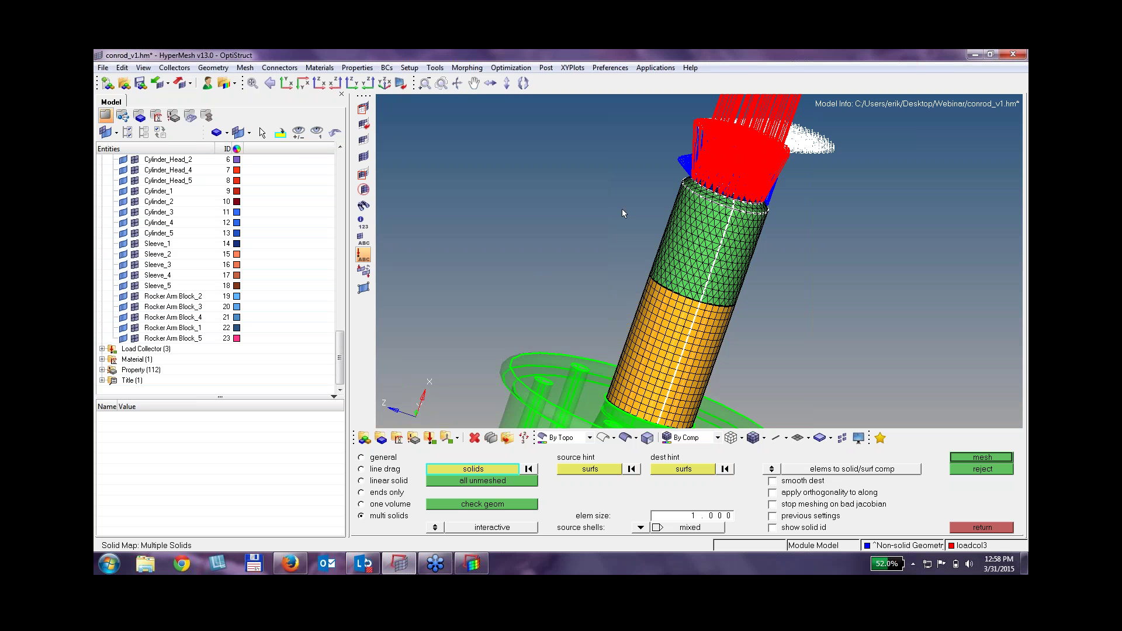
click(691, 68)
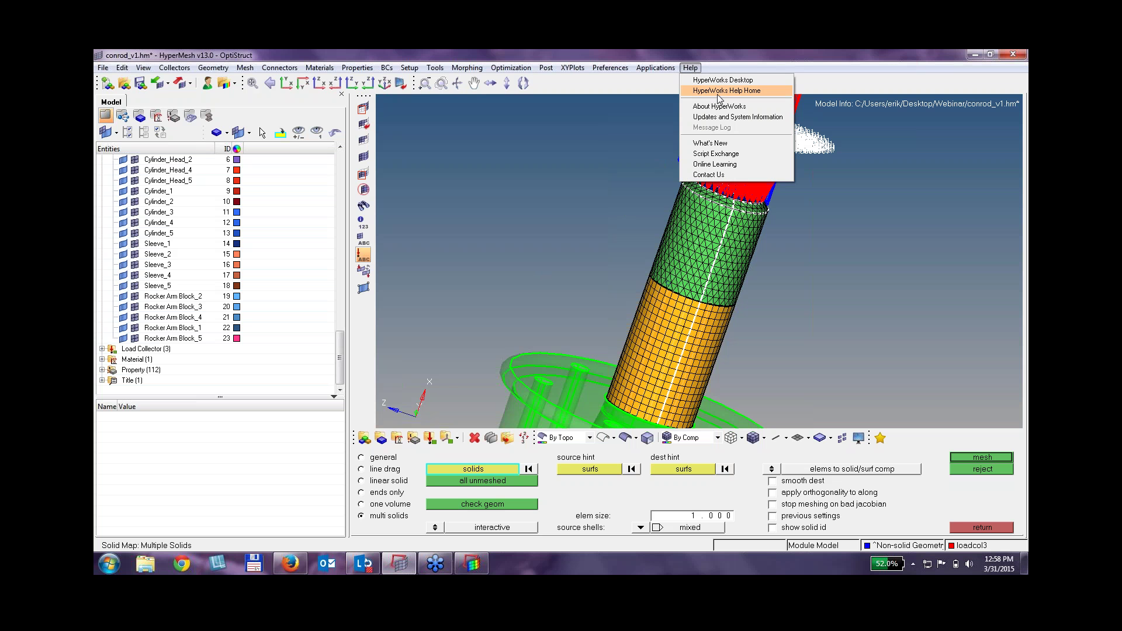
click(741, 60)
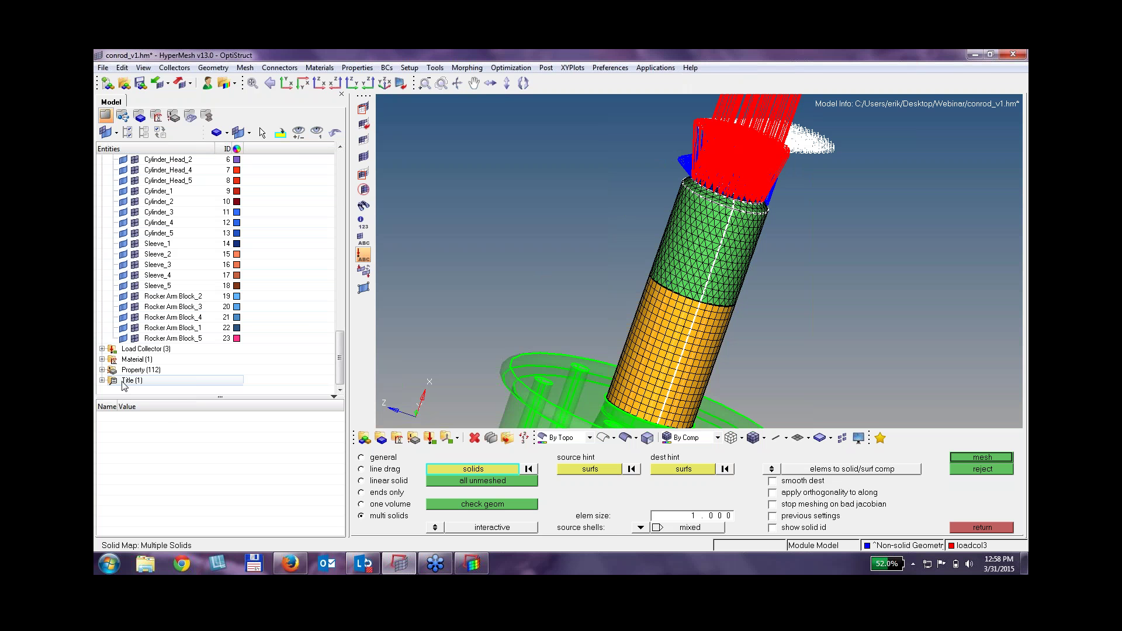
click(102, 370)
click(165, 381)
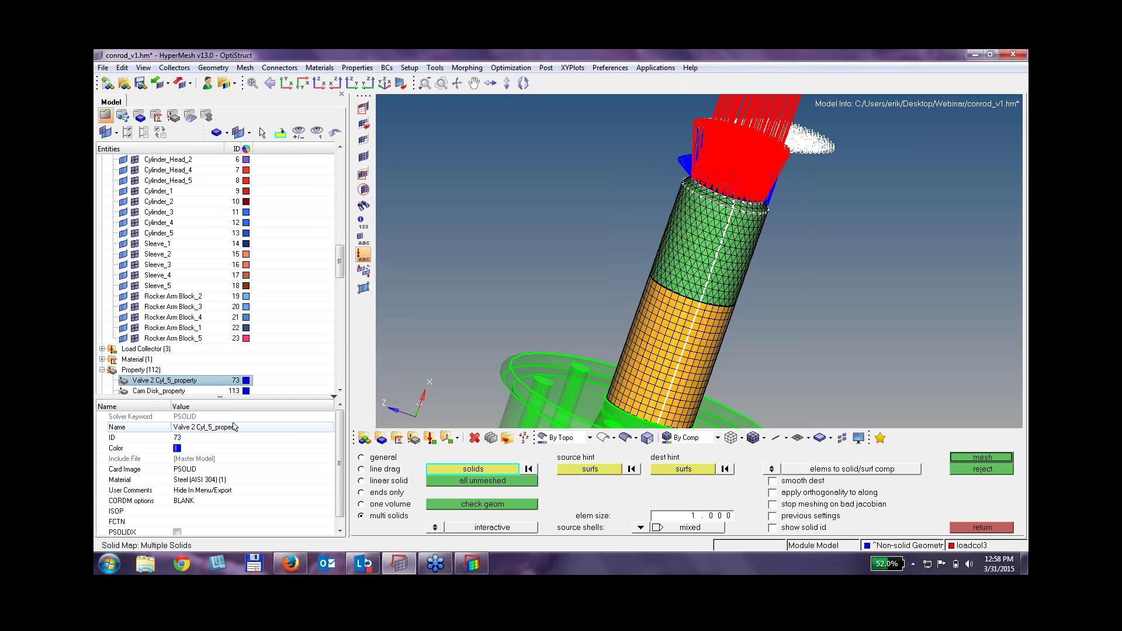
click(204, 512)
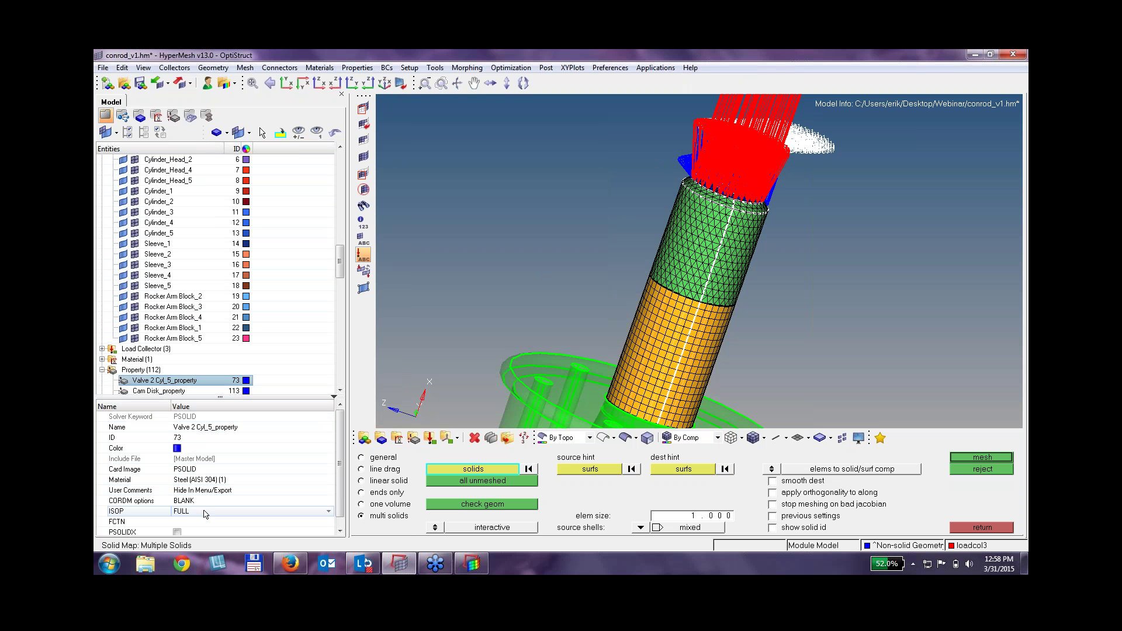
click(206, 504)
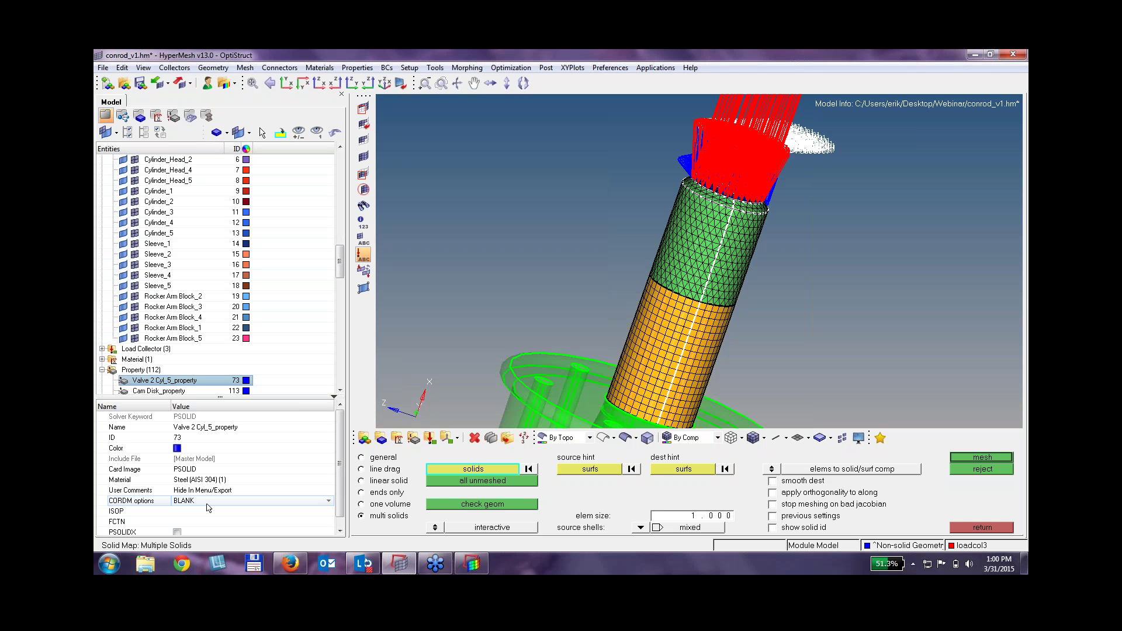
click(998, 527)
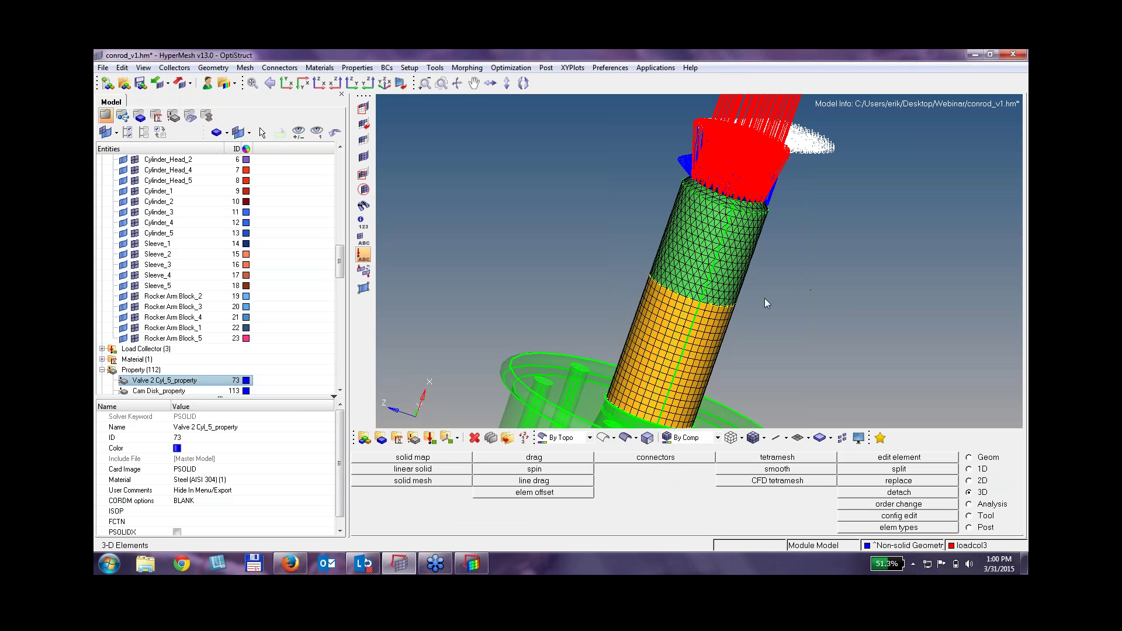